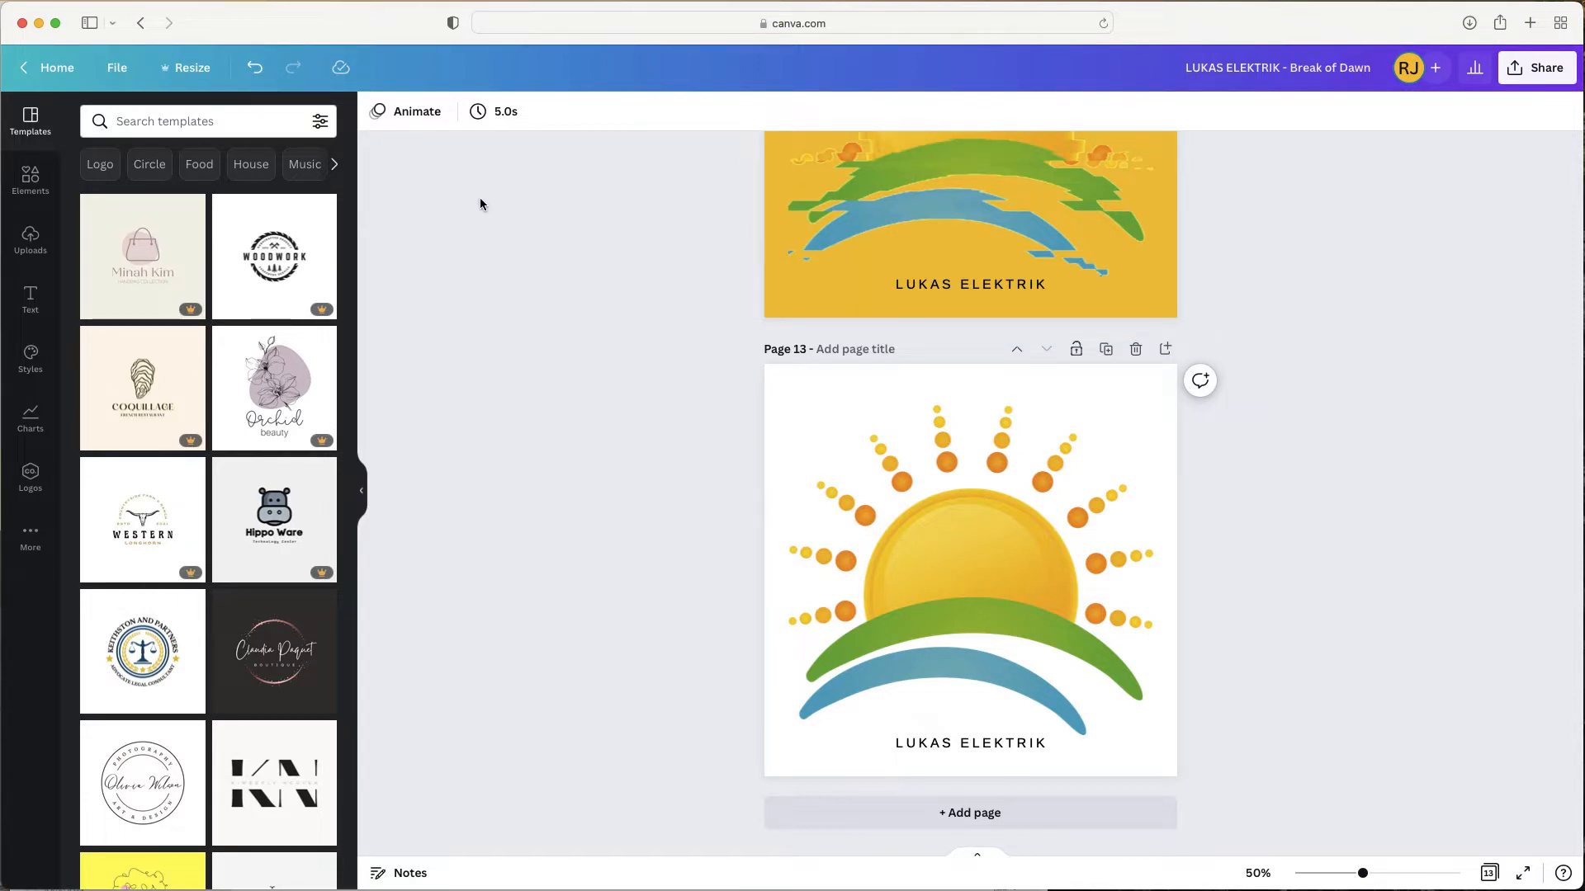
- Examine the custom, recent and preset sizes offered for resizing the design, without applying one
left_click(189, 71)
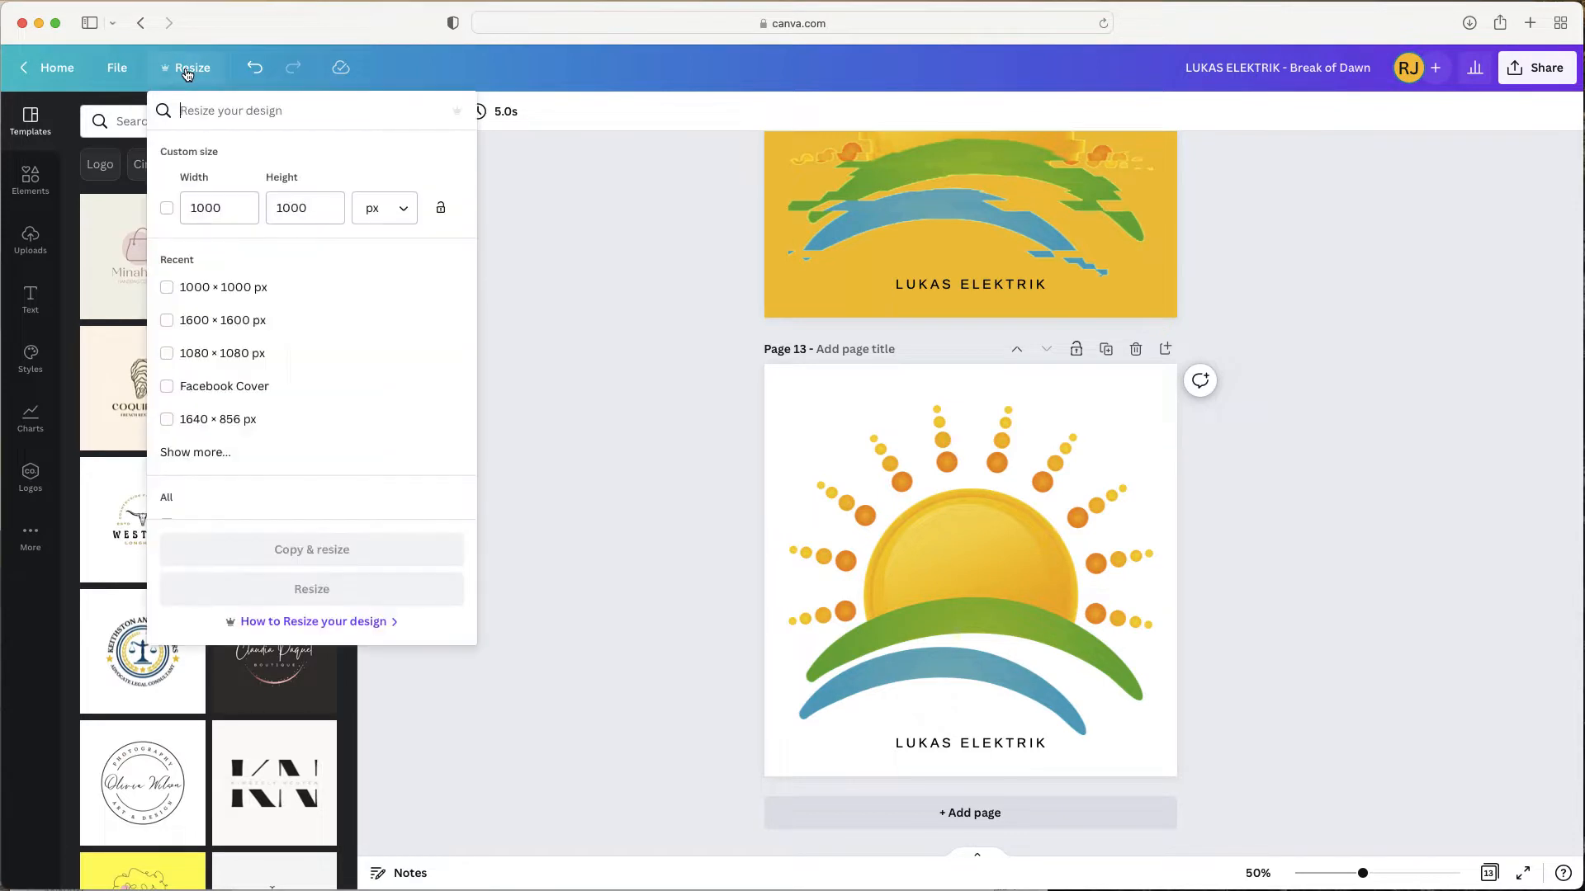
scroll(314, 285, "down", 3)
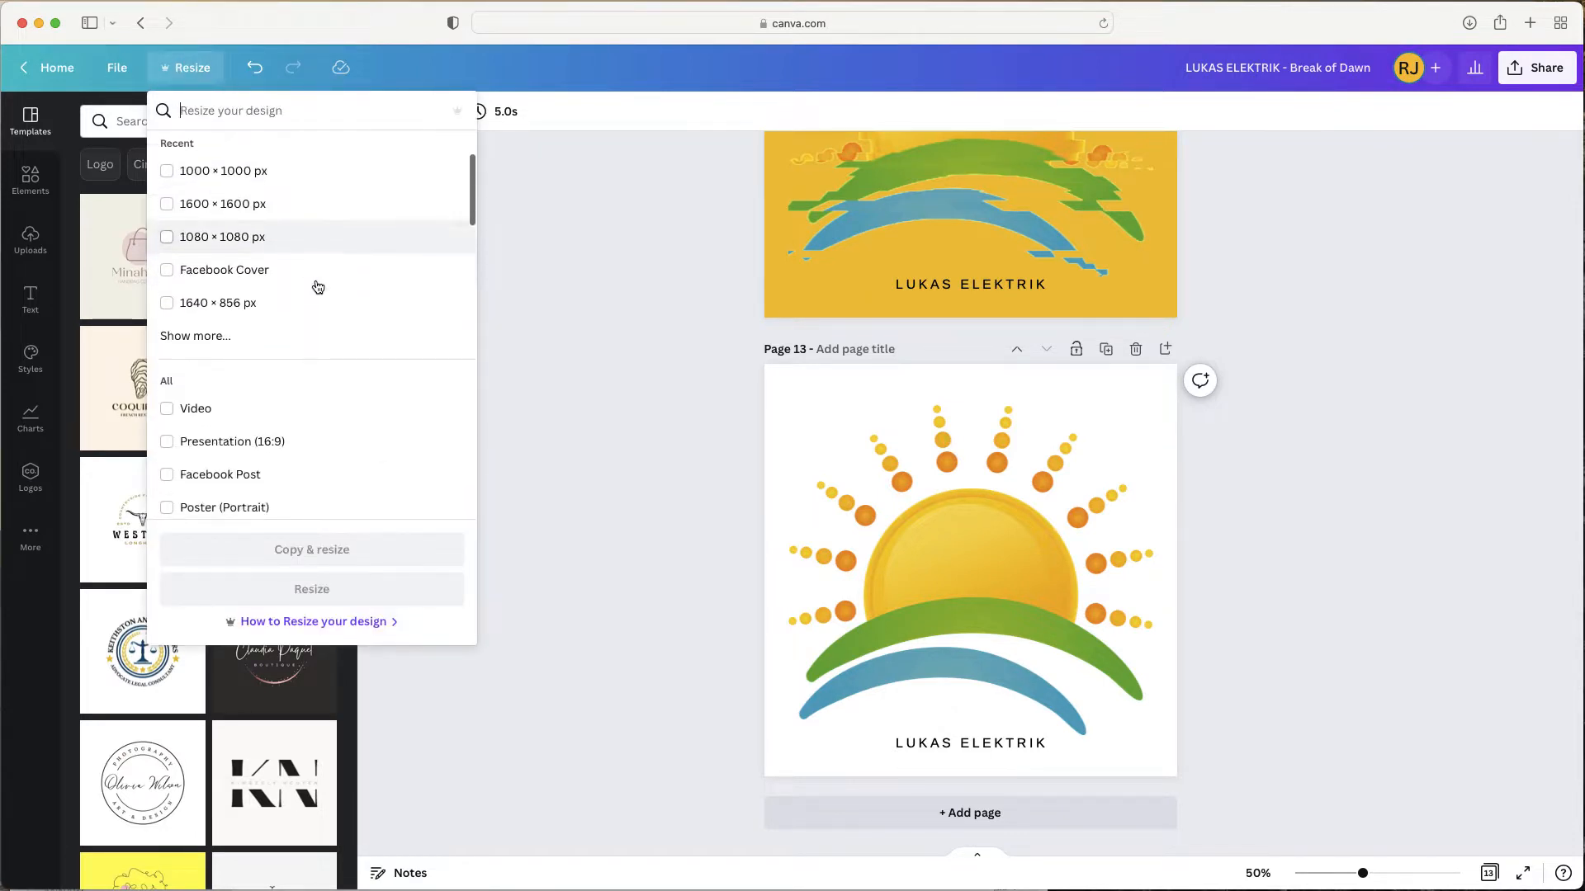
scroll(315, 281, "down", 5)
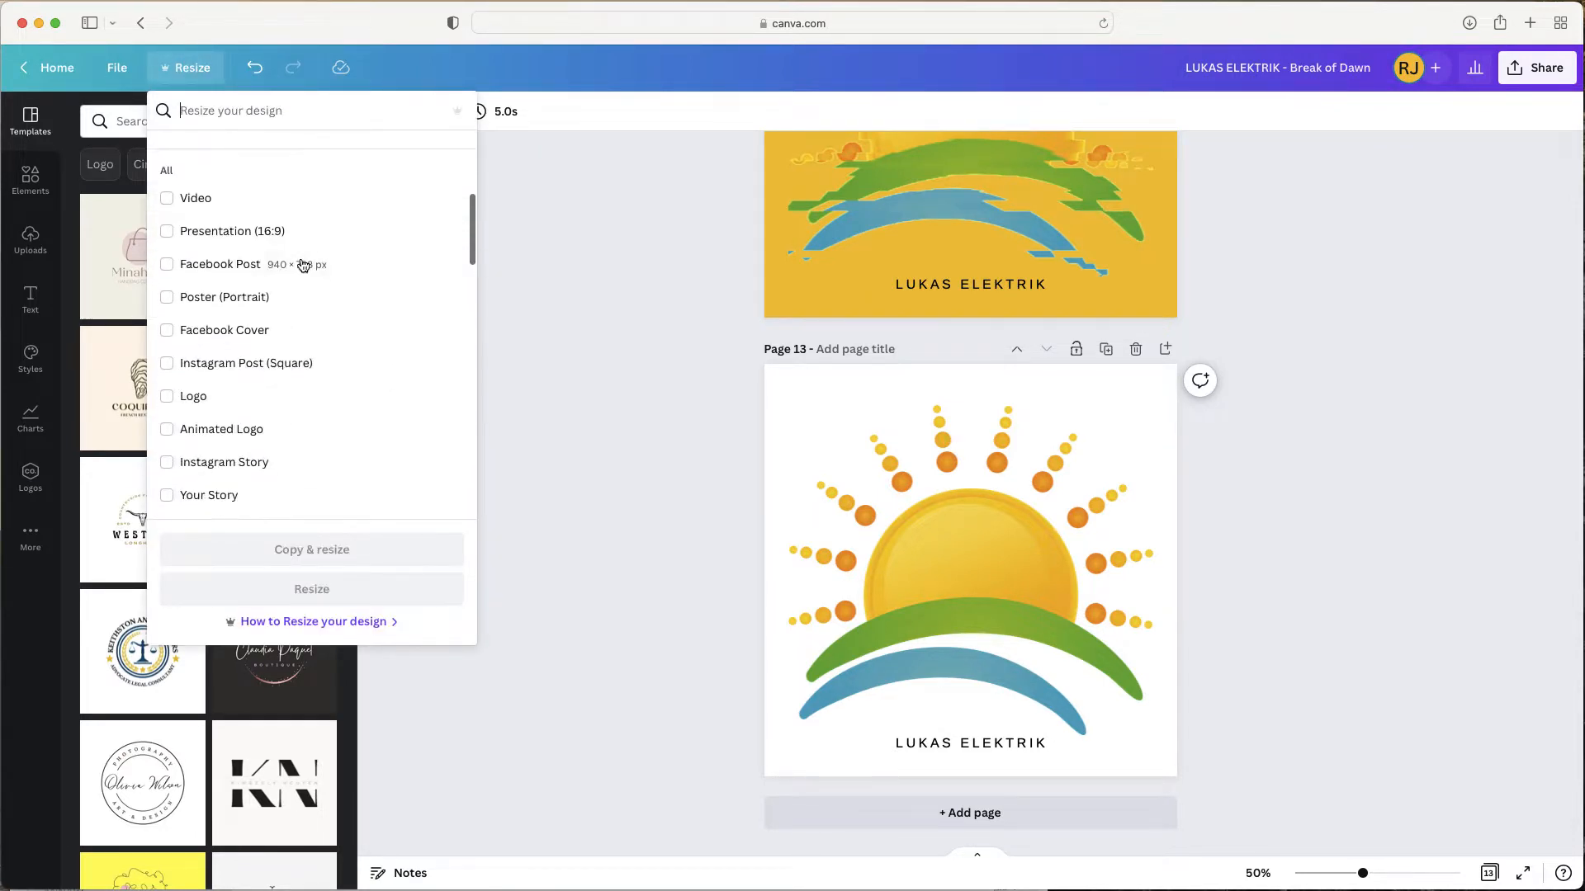
scroll(340, 312, "down", 2)
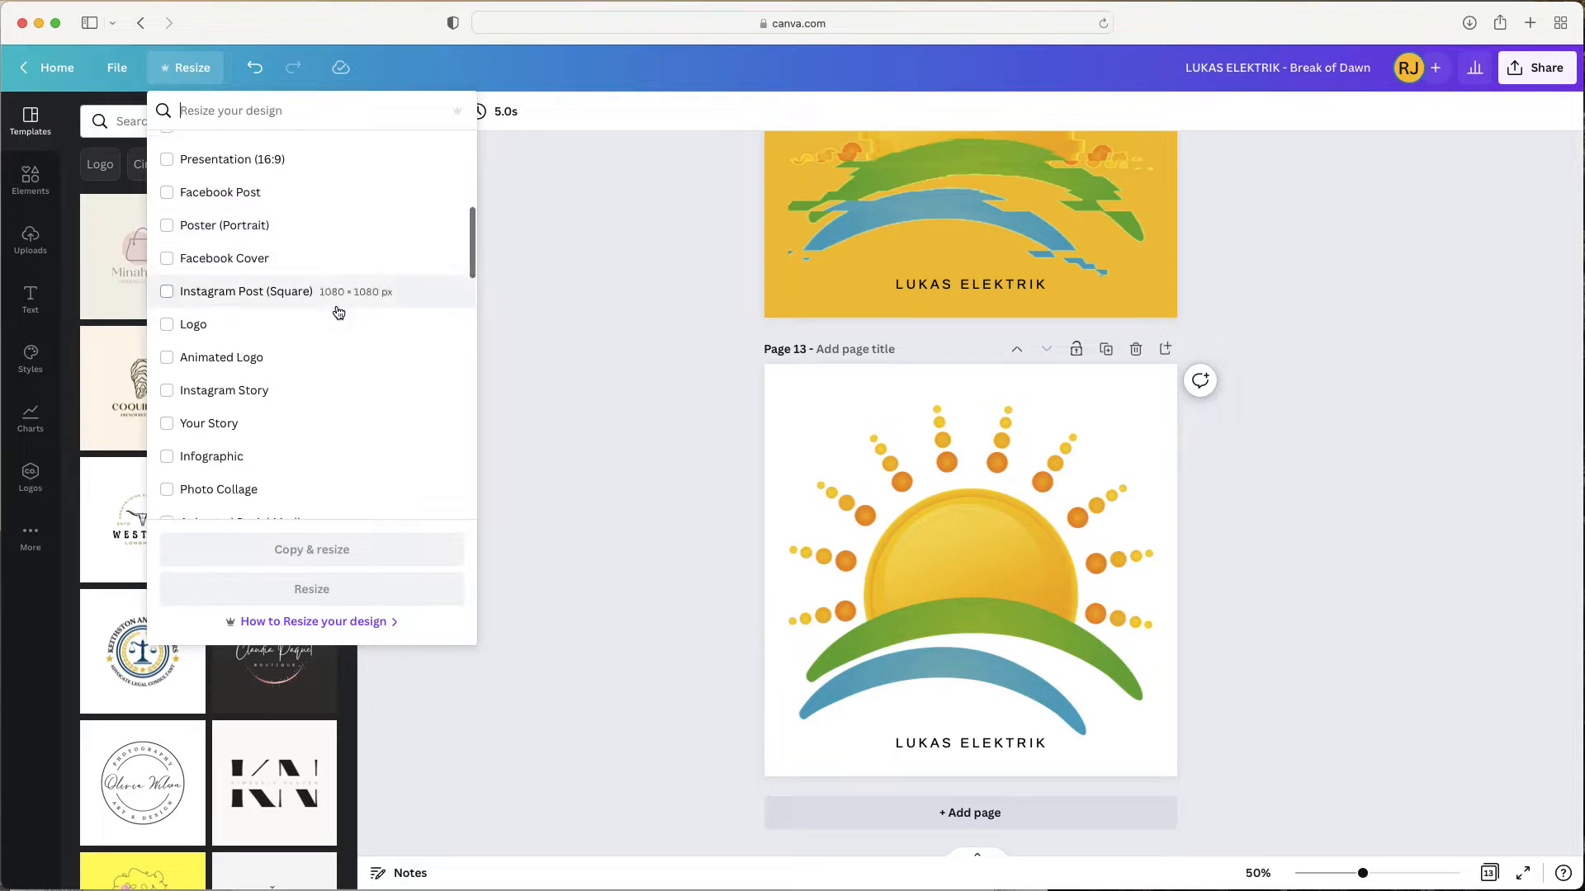
scroll(308, 343, "down", 5)
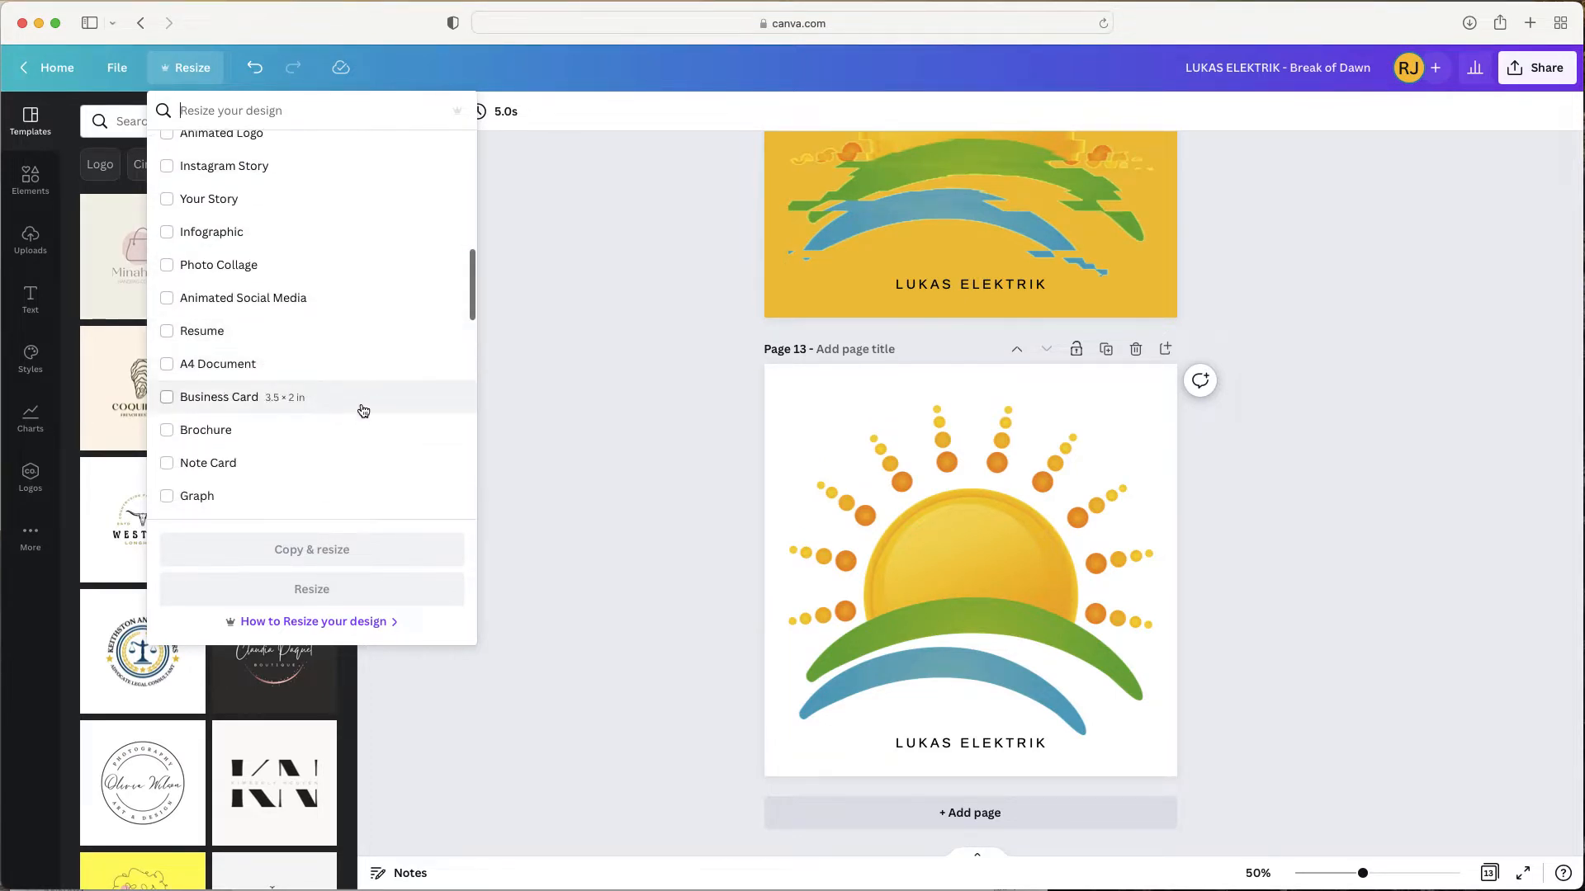
scroll(363, 411, "down", 2)
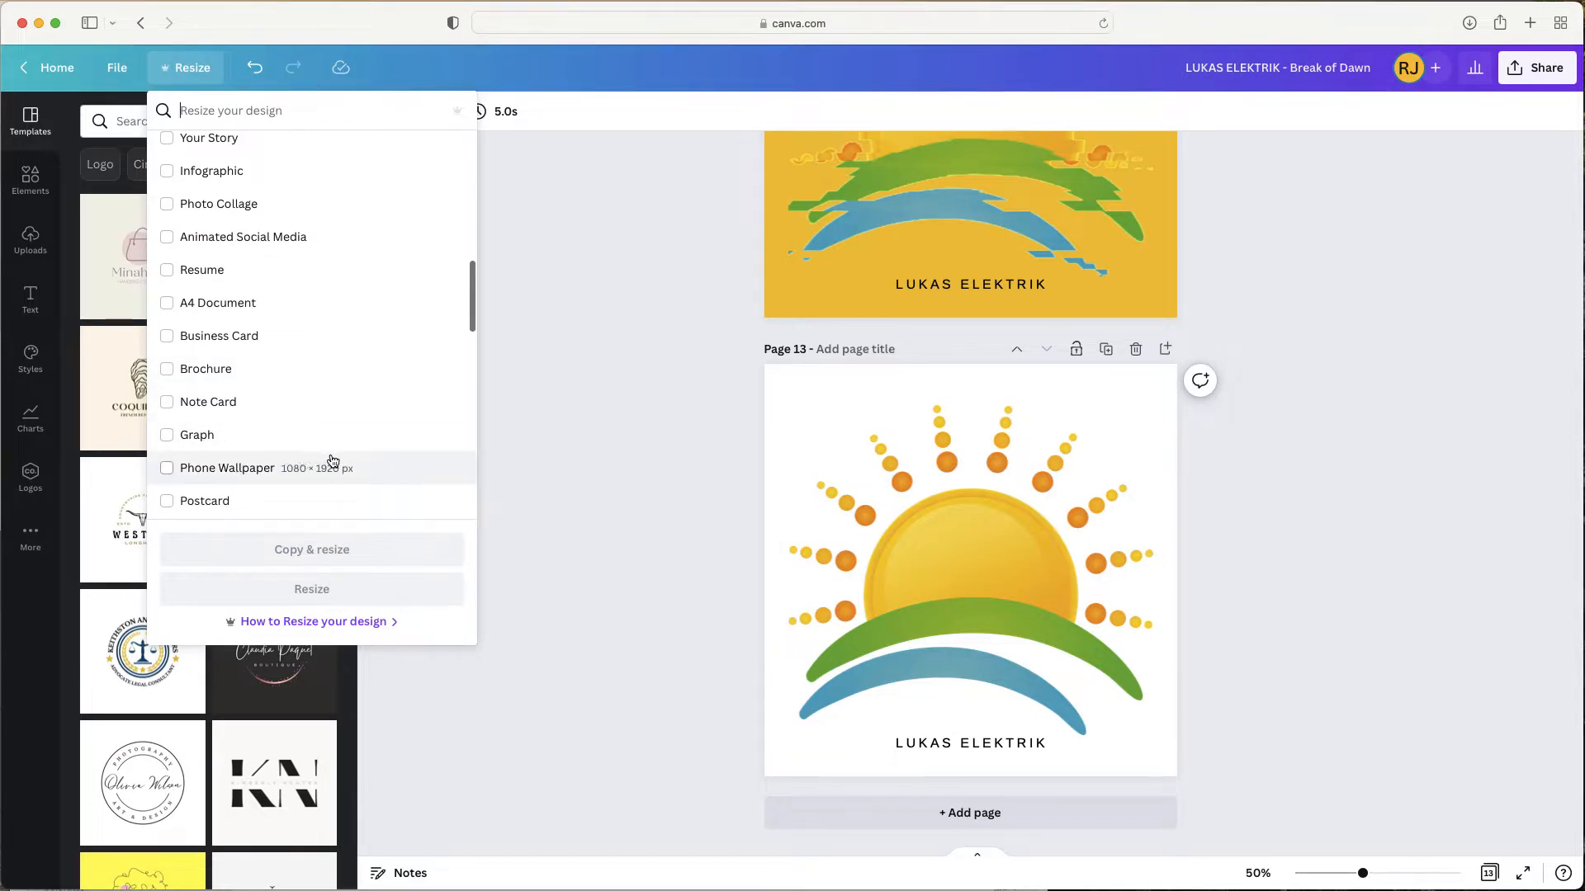
scroll(332, 461, "down", 6)
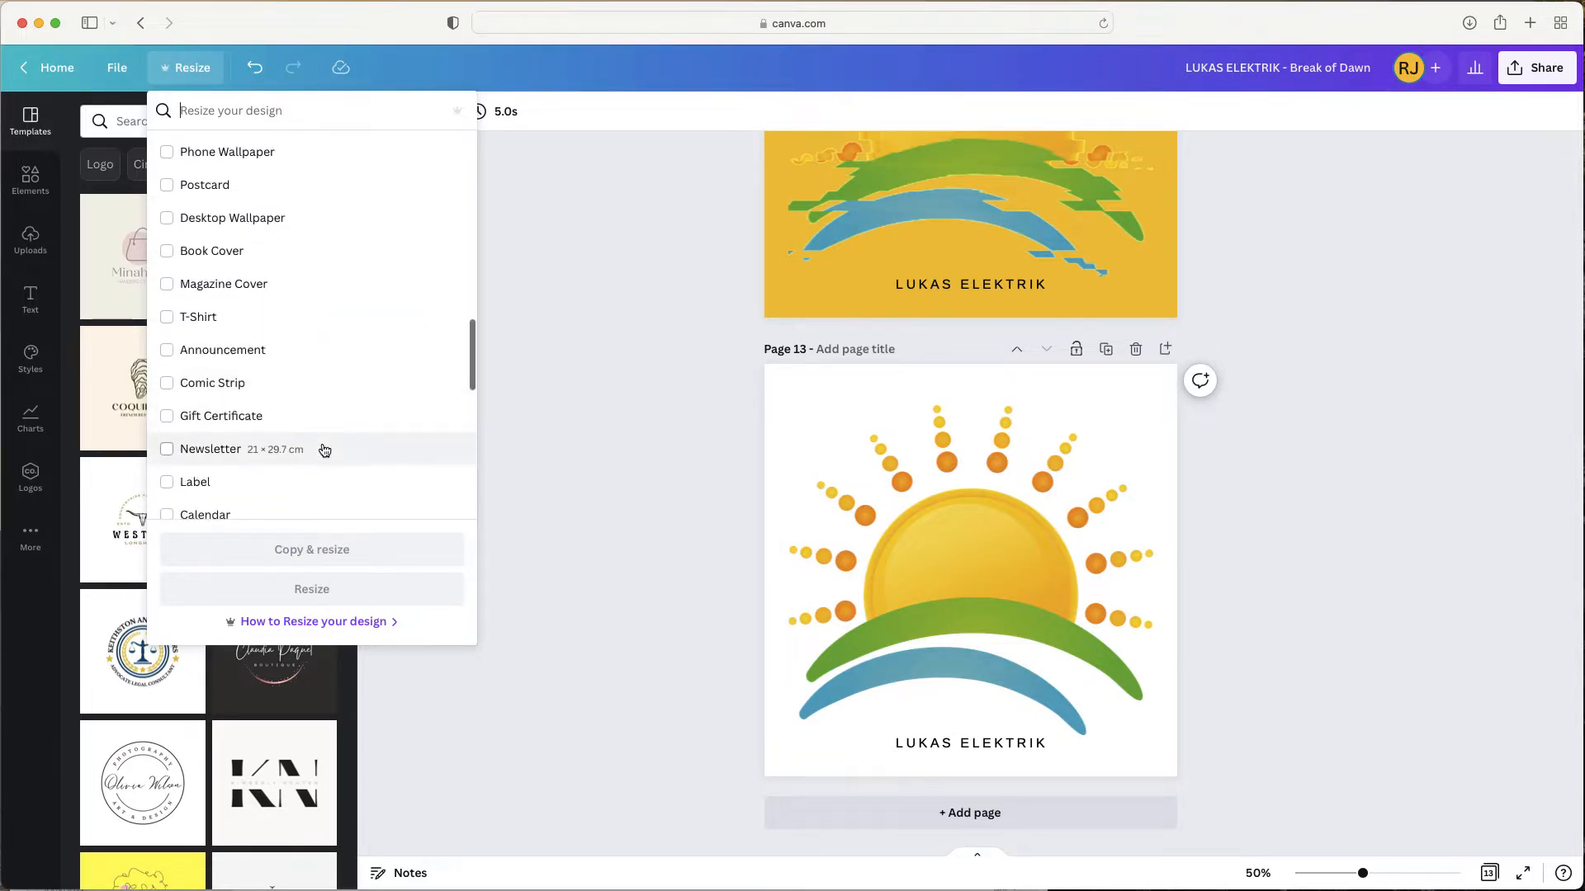
scroll(324, 450, "up", 10)
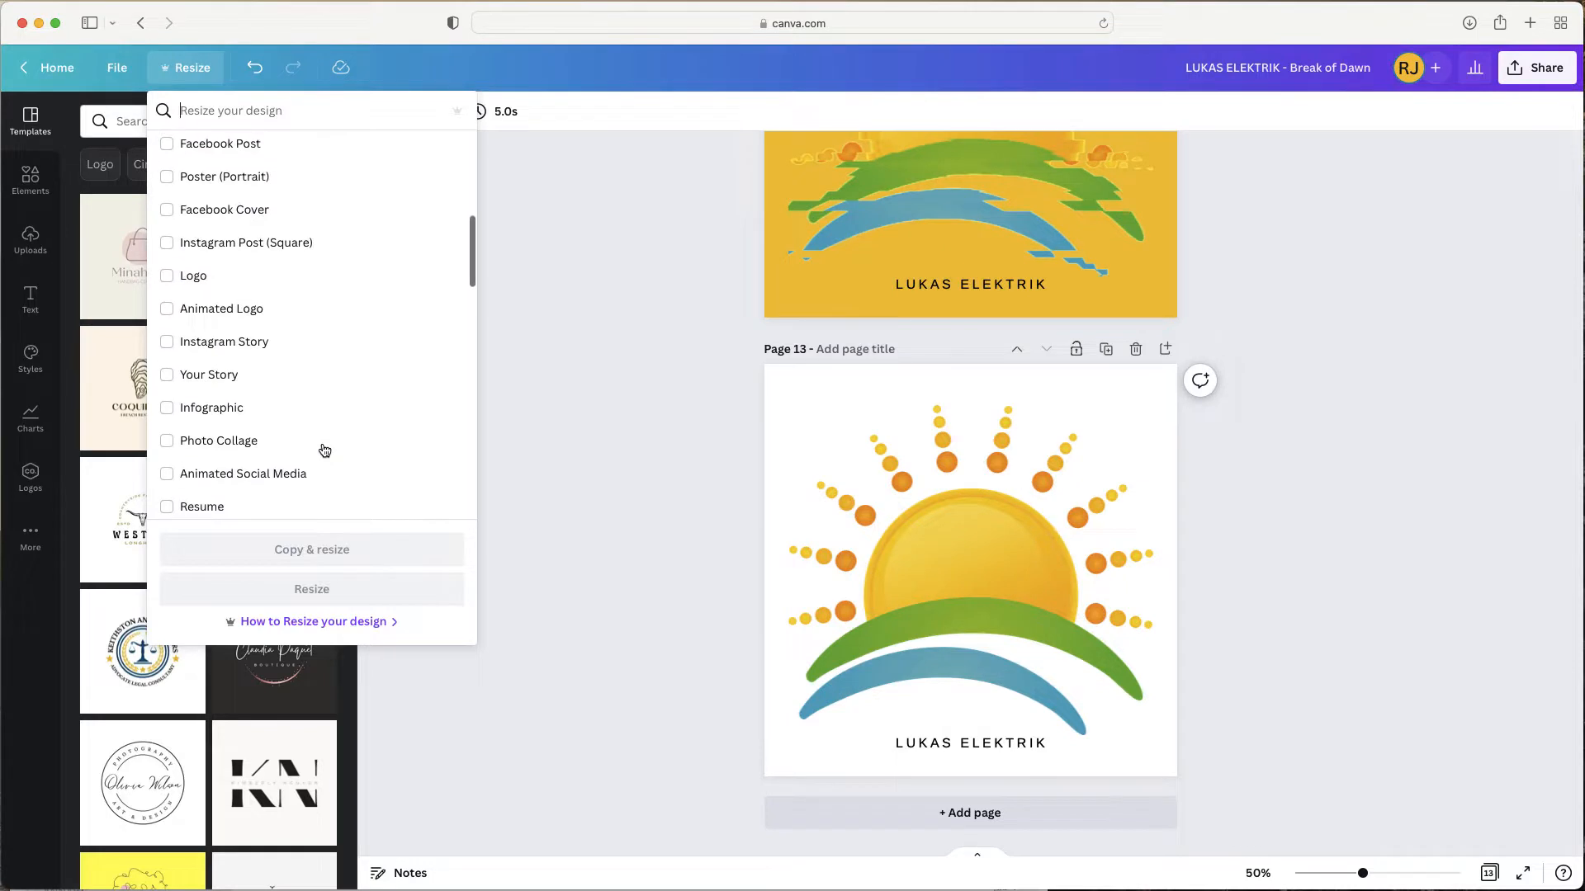
scroll(324, 450, "up", 5)
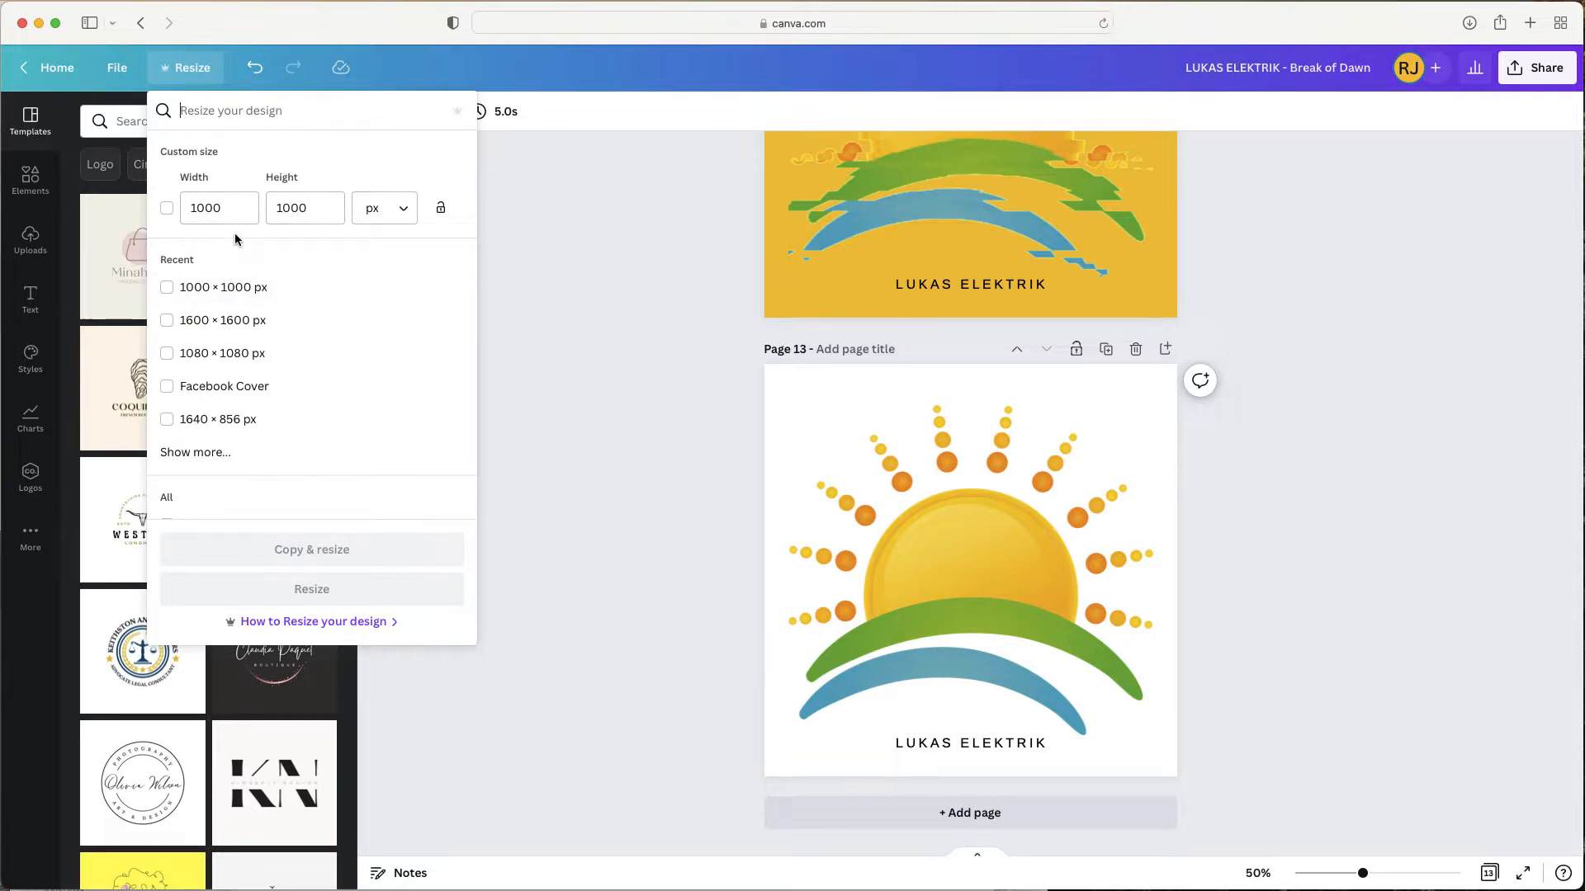
left_click(585, 350)
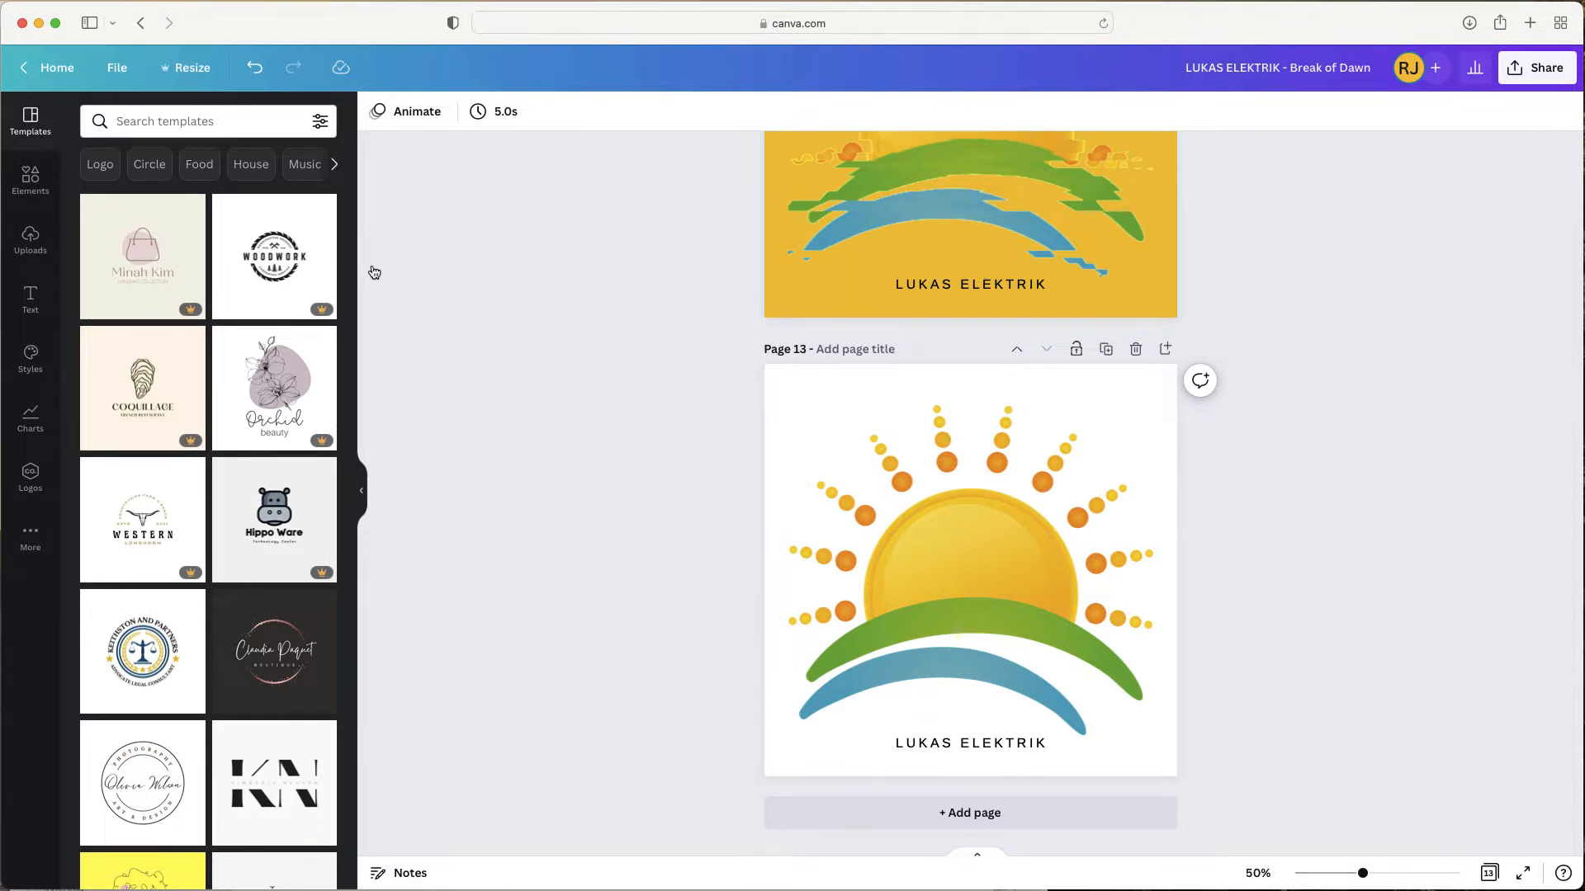
- Look through the elements, uploads and text libraries, and review the cover pages back to page 1
left_click(28, 189)
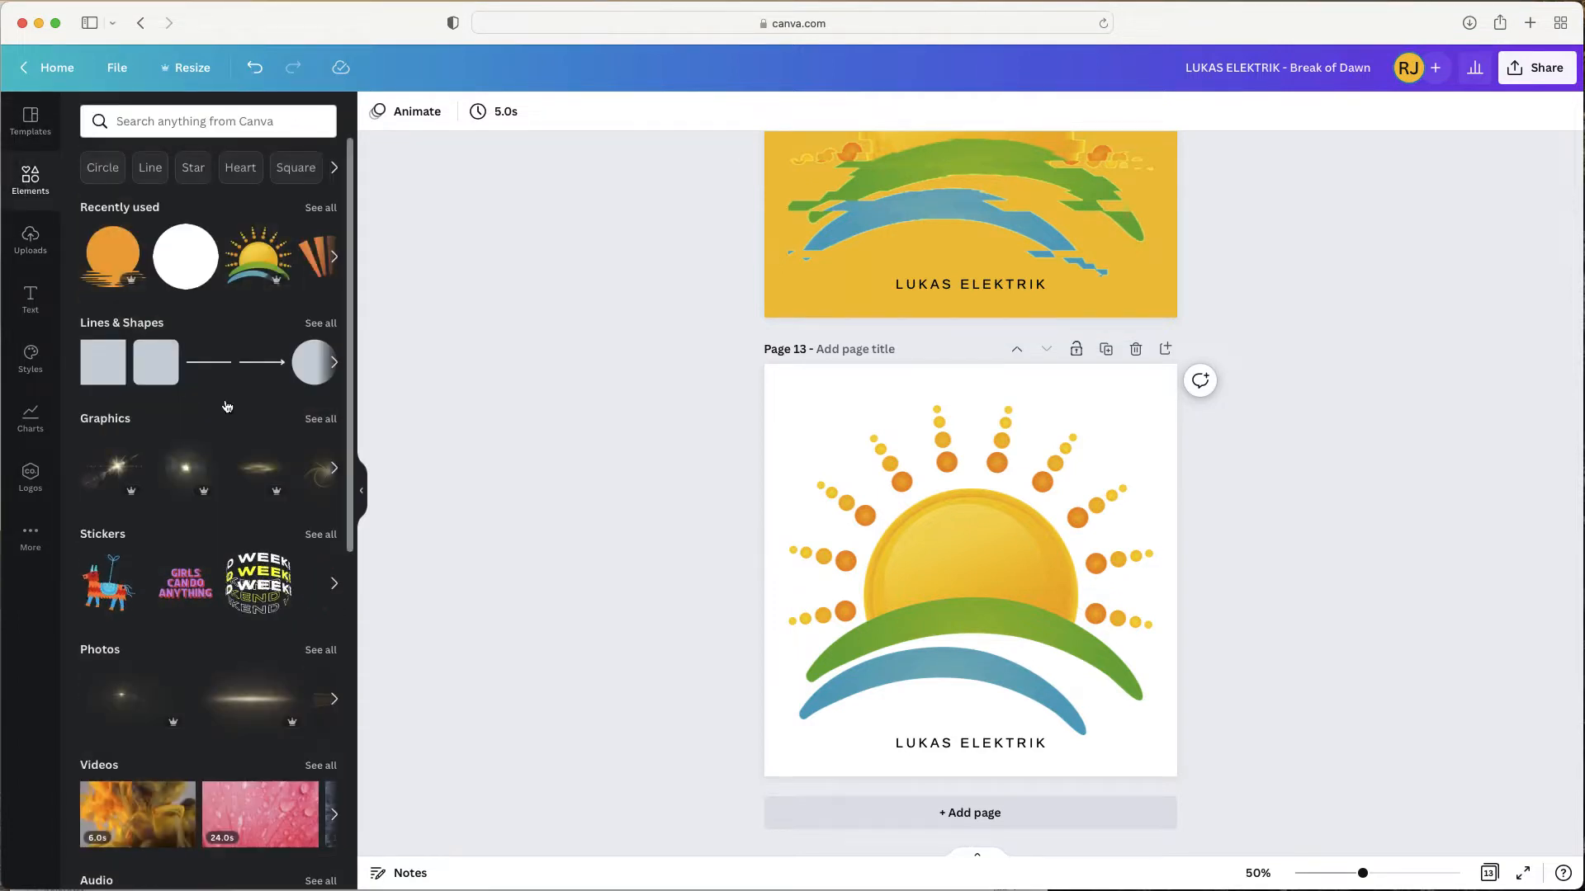
left_click(30, 240)
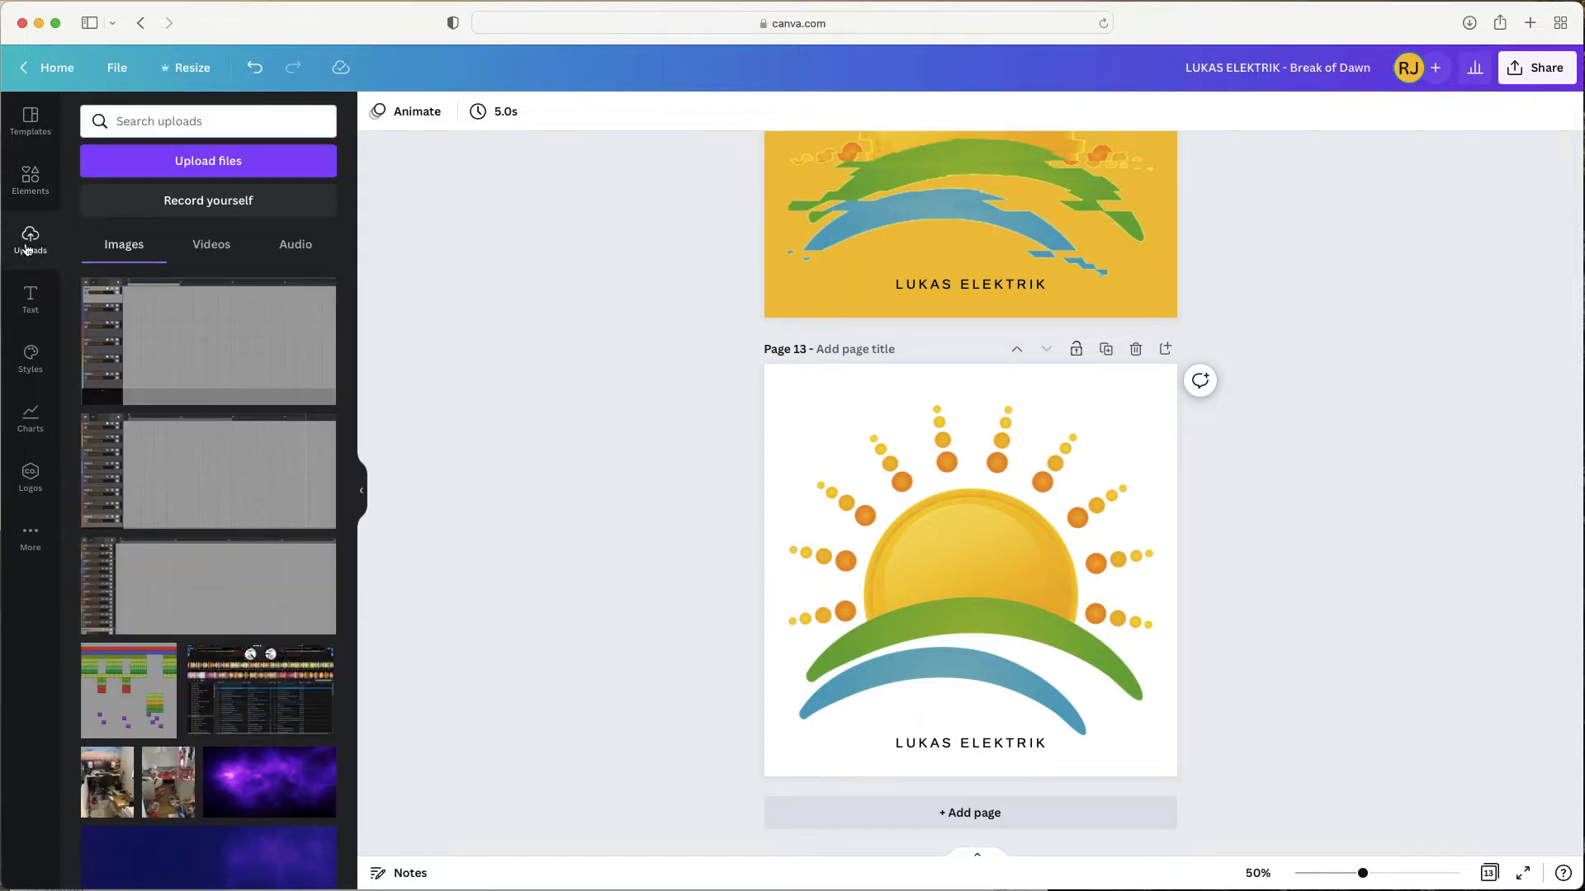
left_click(31, 309)
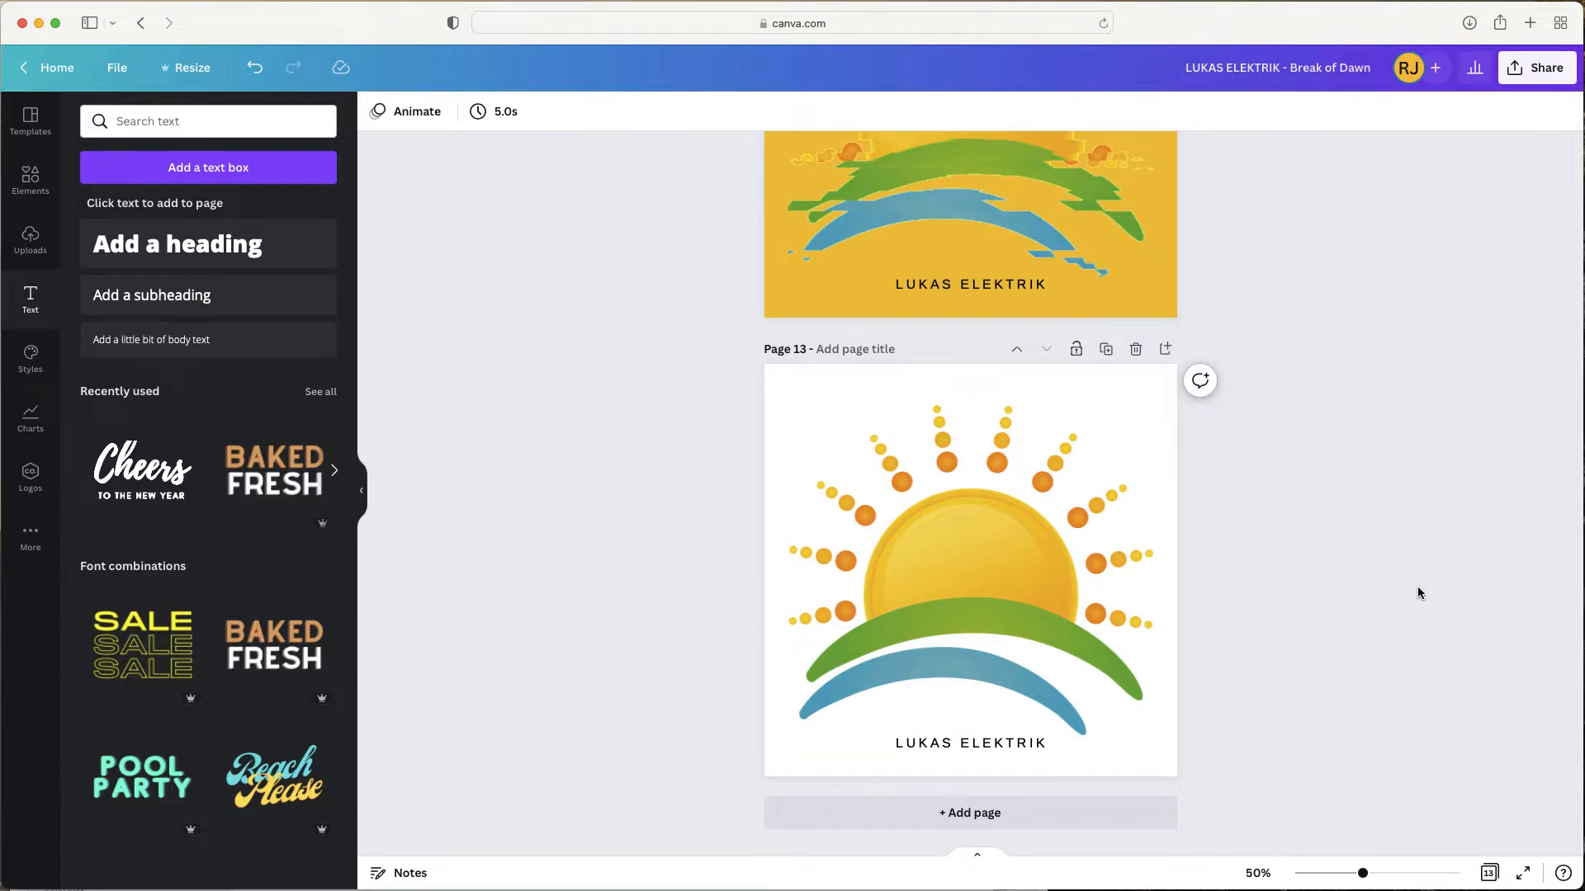
scroll(1418, 598, "up", 15)
scroll(1425, 577, "up", 20)
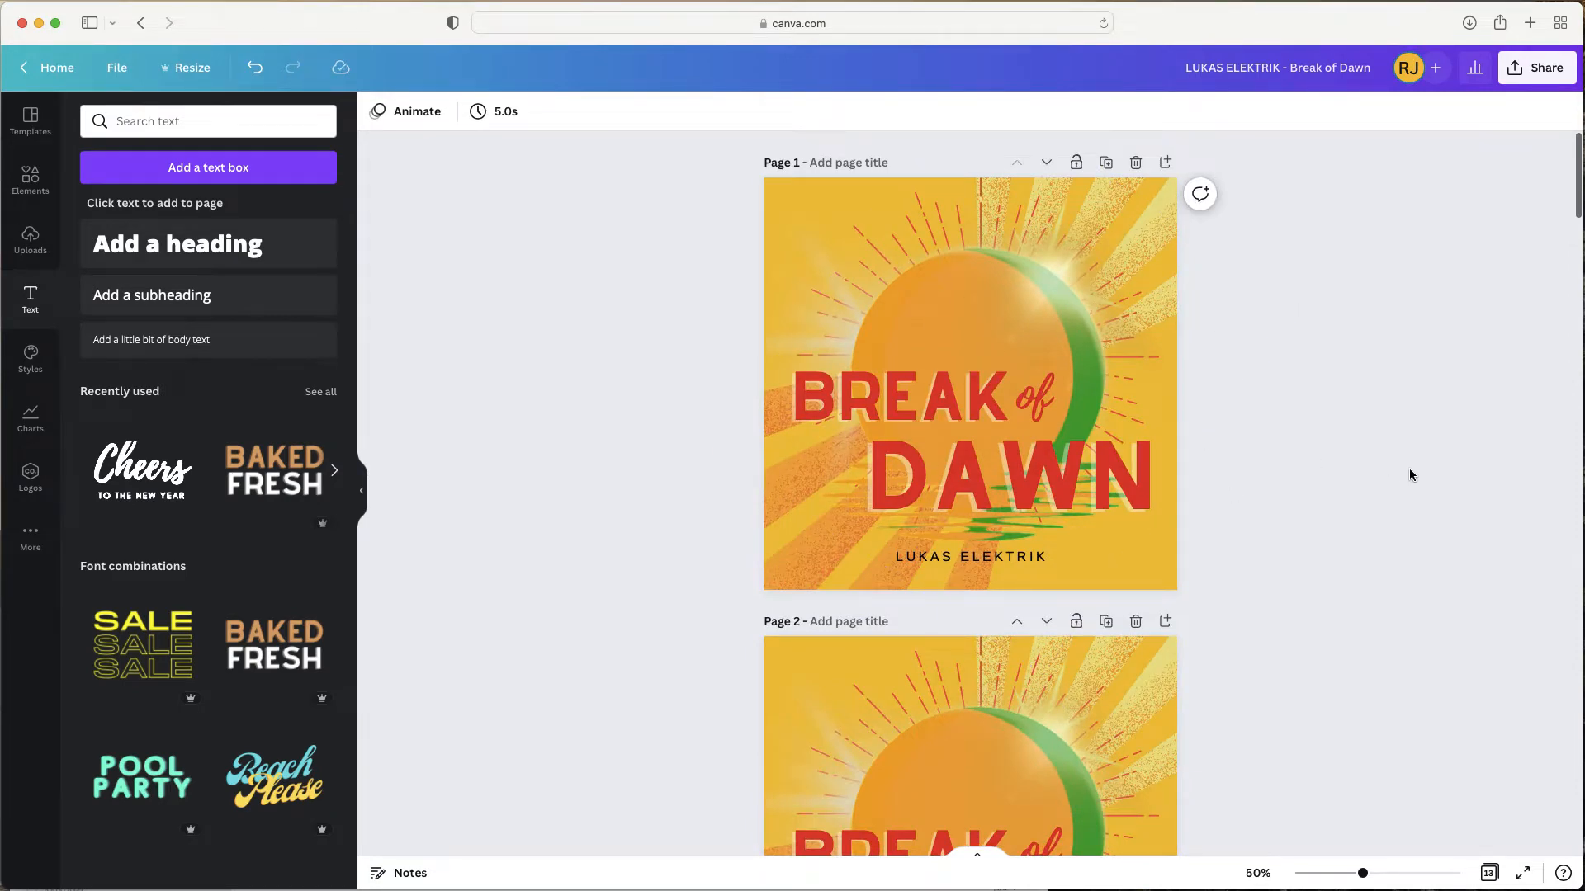
- Delete the large sunrise graphic from page 13, keeping the artist name text
scroll(1407, 475, "down", 20)
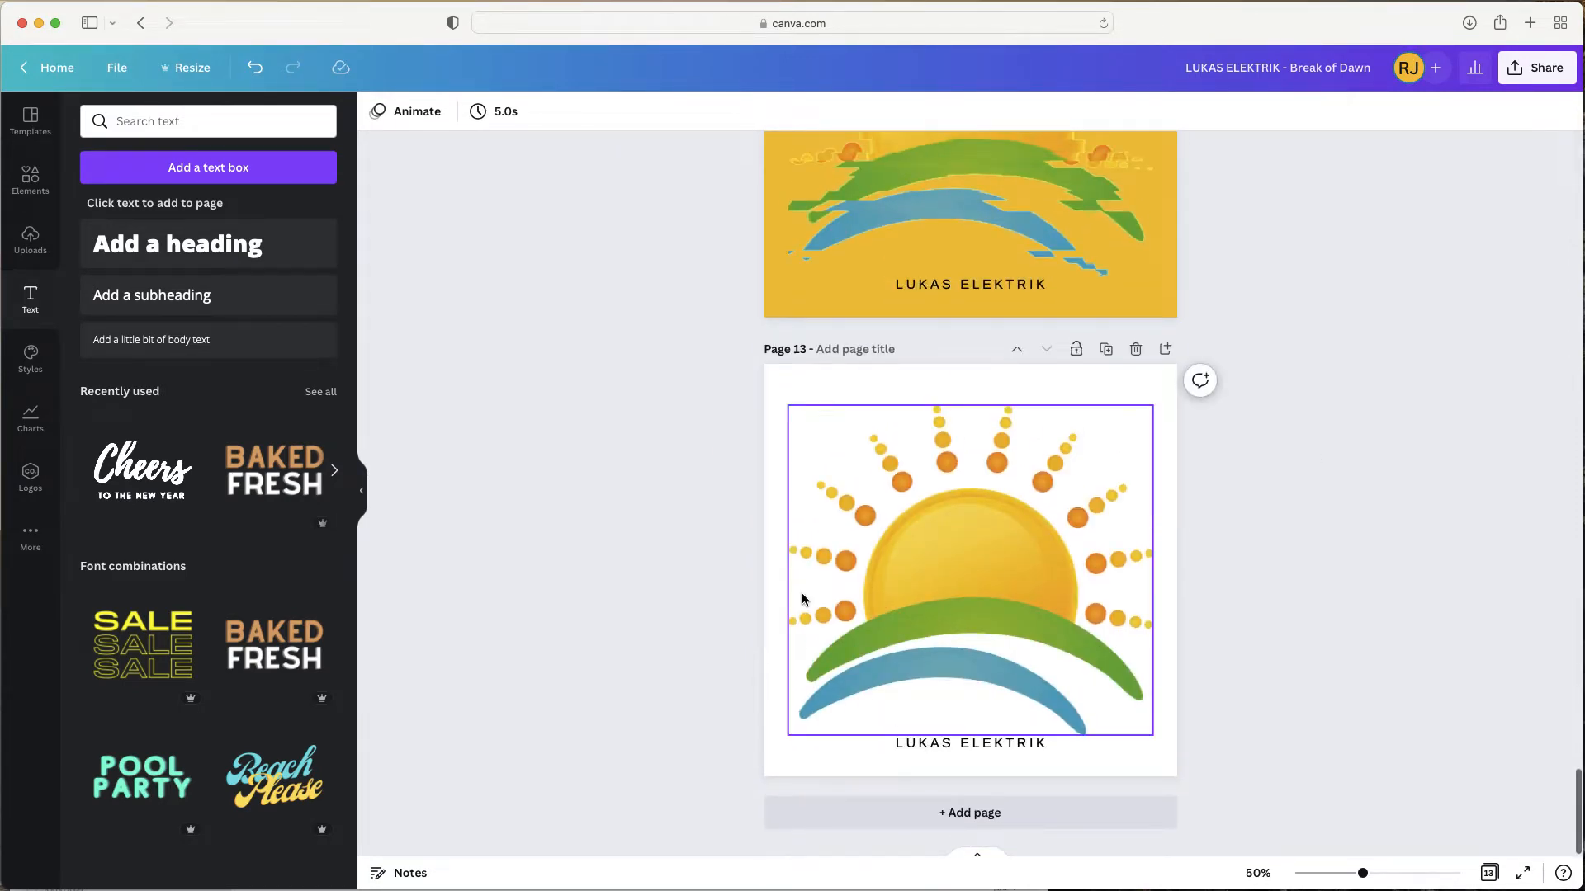
left_click(1013, 572)
key("Delete")
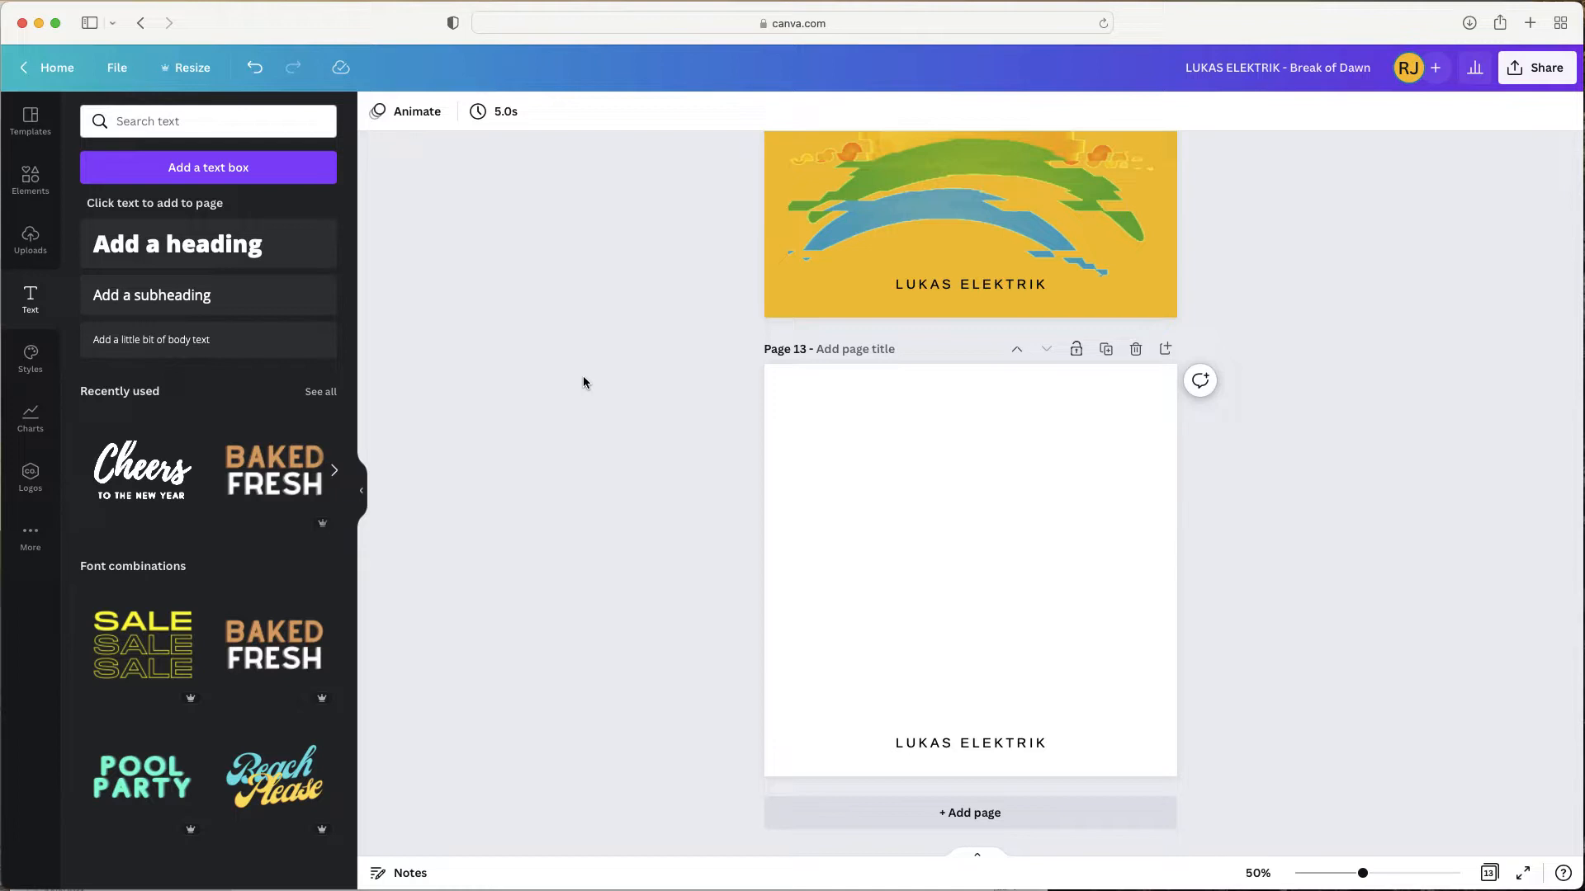
- Search the elements library for "dawn" and limit the results to graphics
left_click(14, 191)
left_click(197, 121)
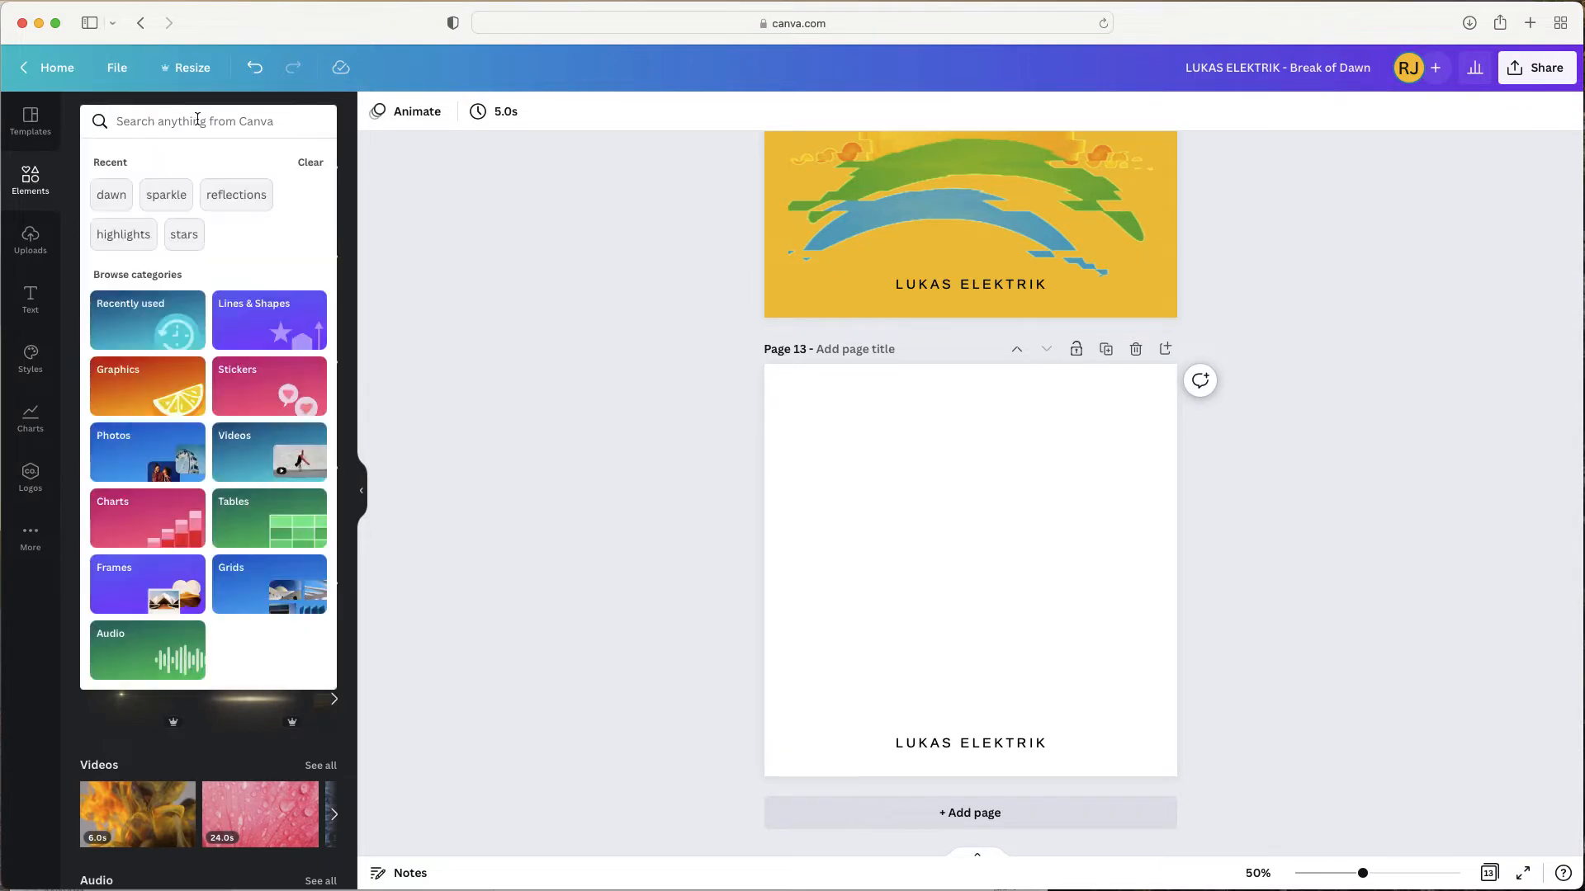
type("dawn")
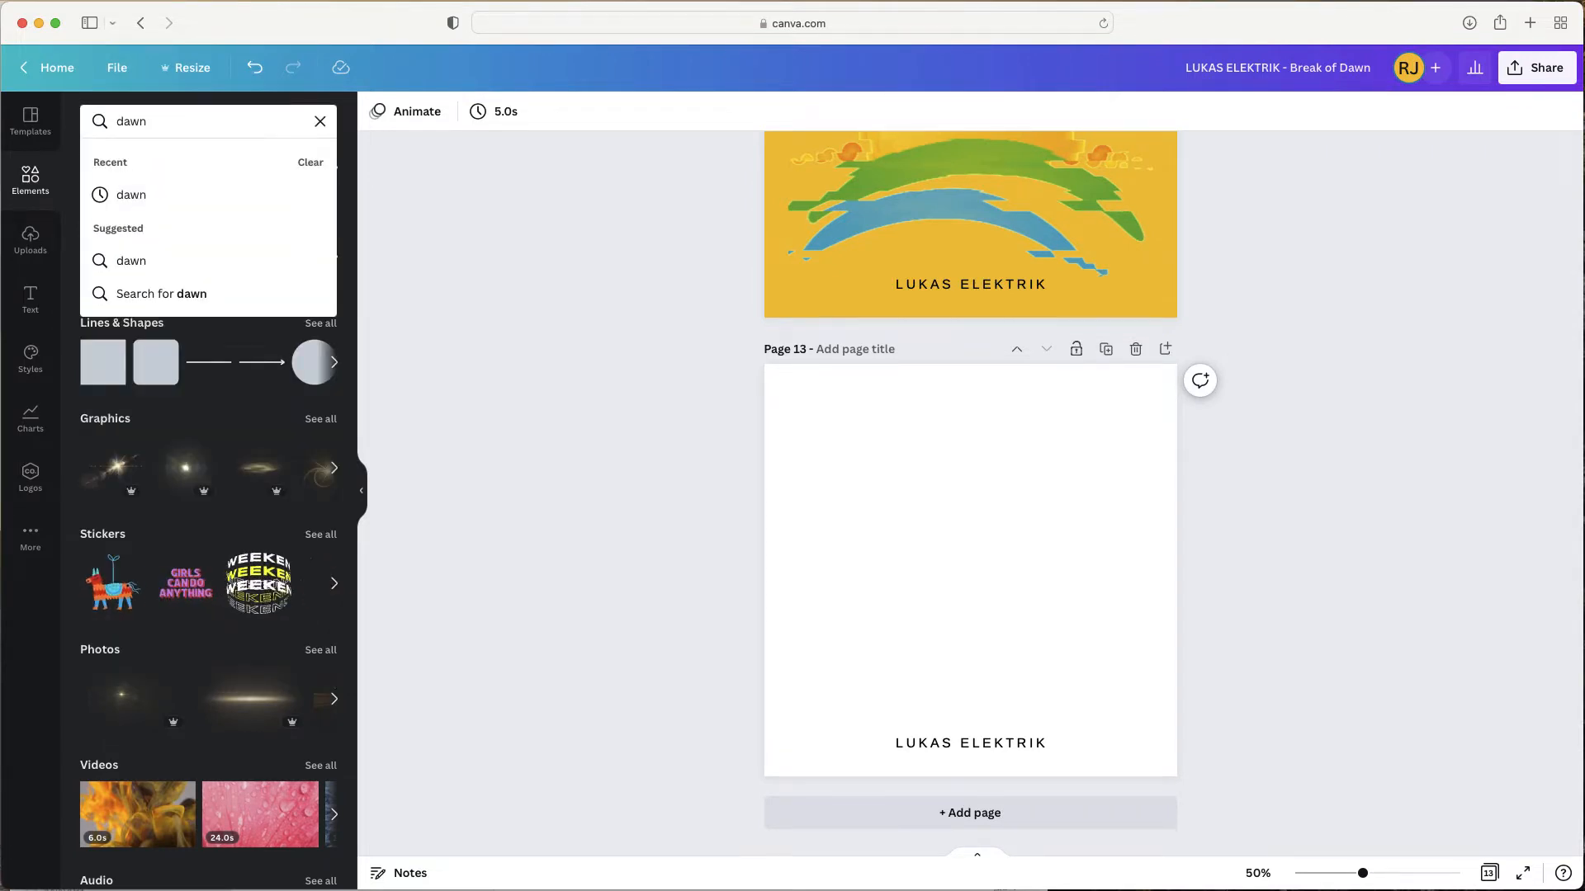
key("Return")
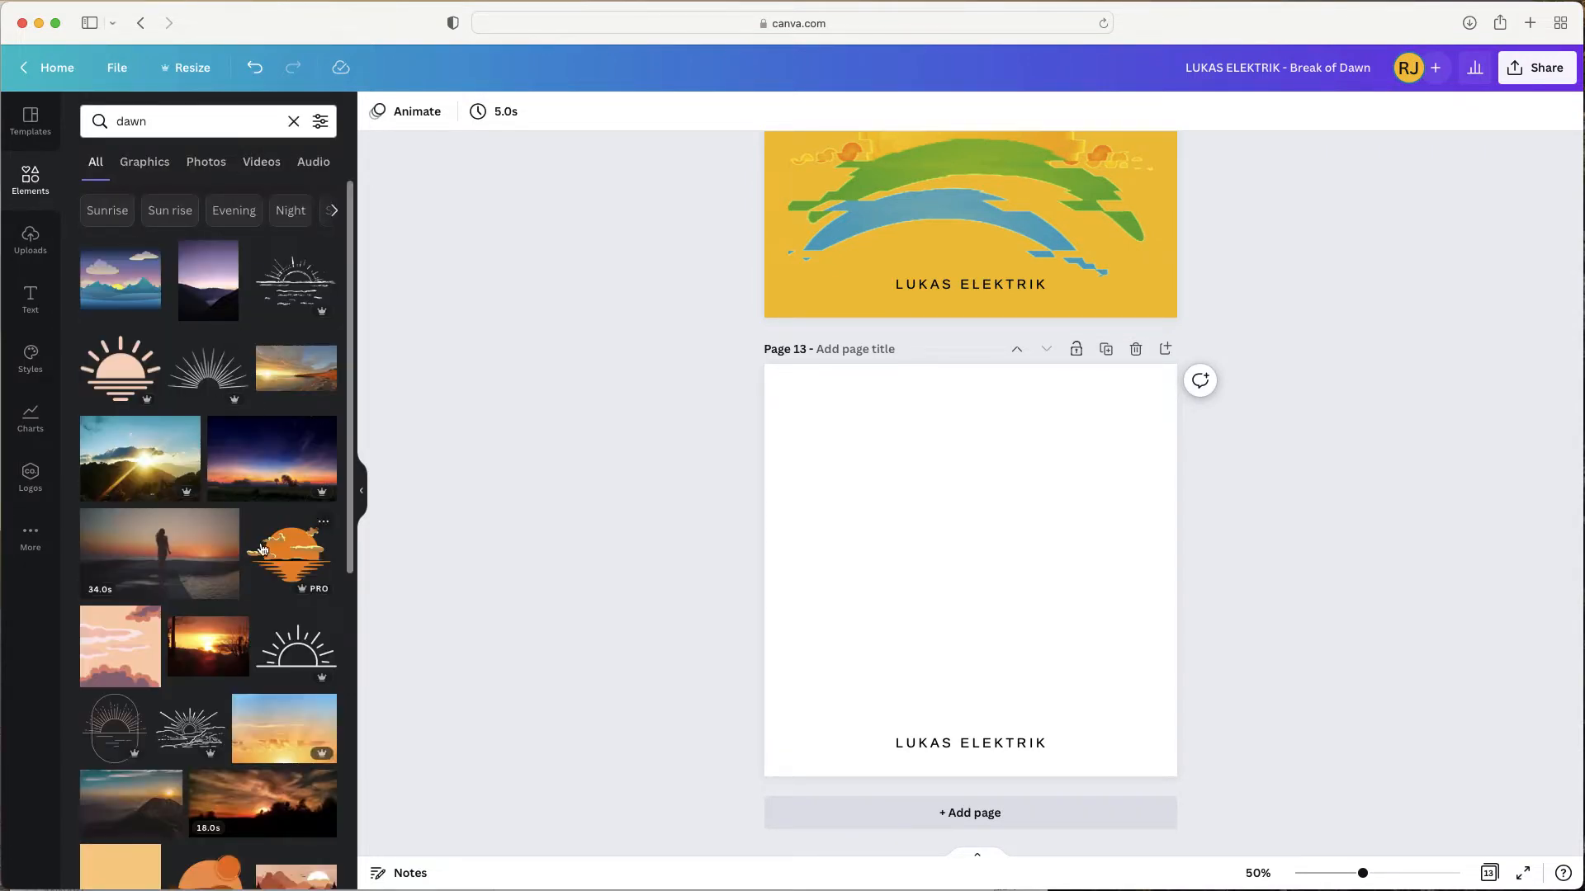
scroll(261, 548, "down", 7)
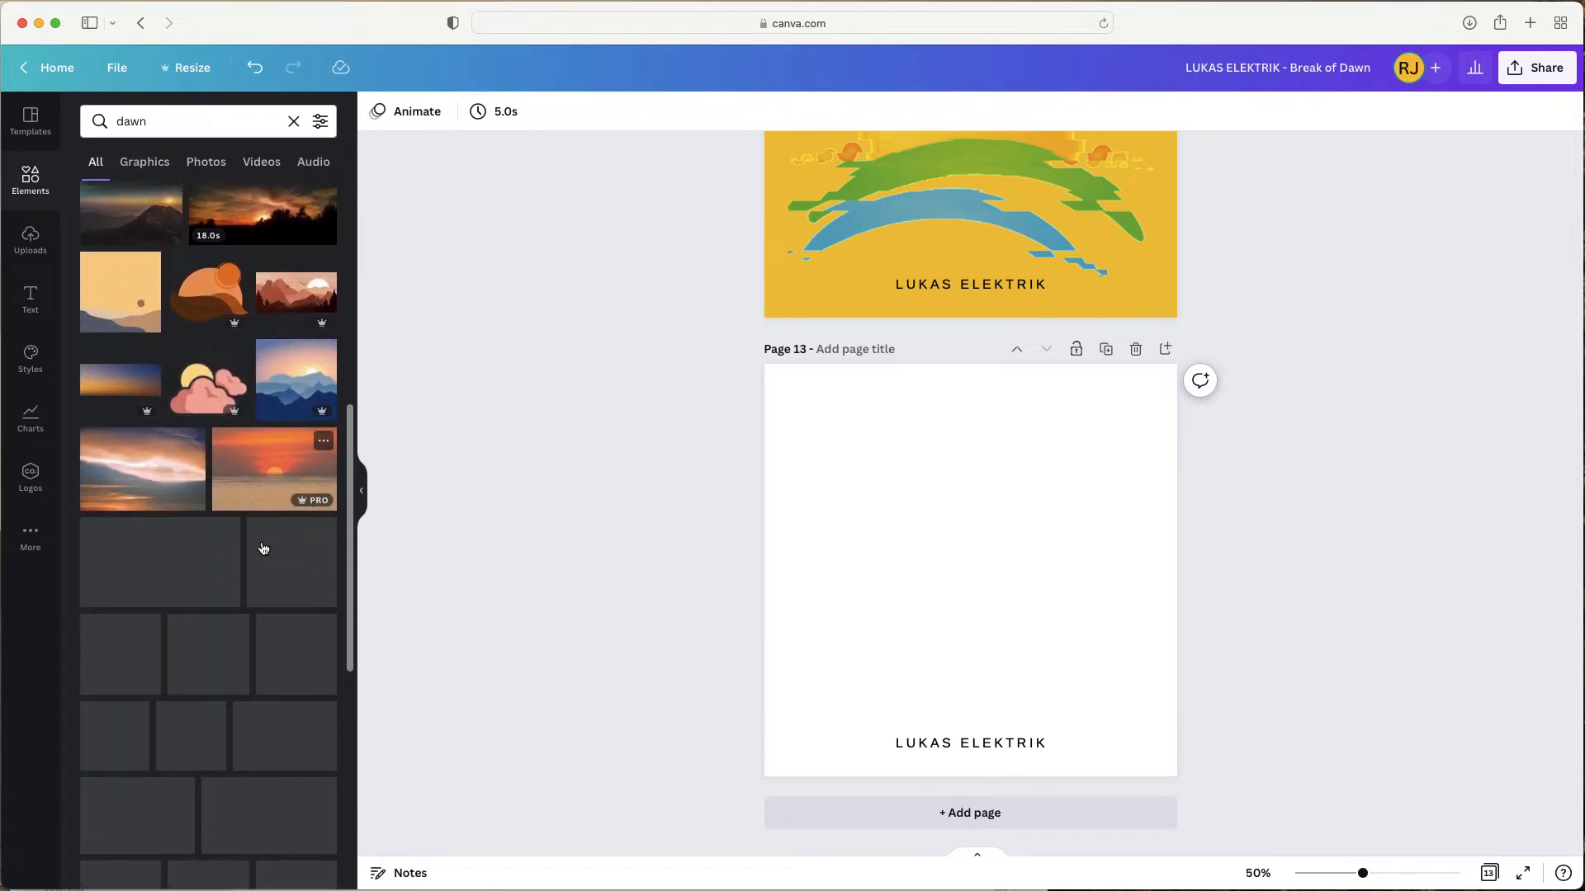
scroll(263, 548, "down", 4)
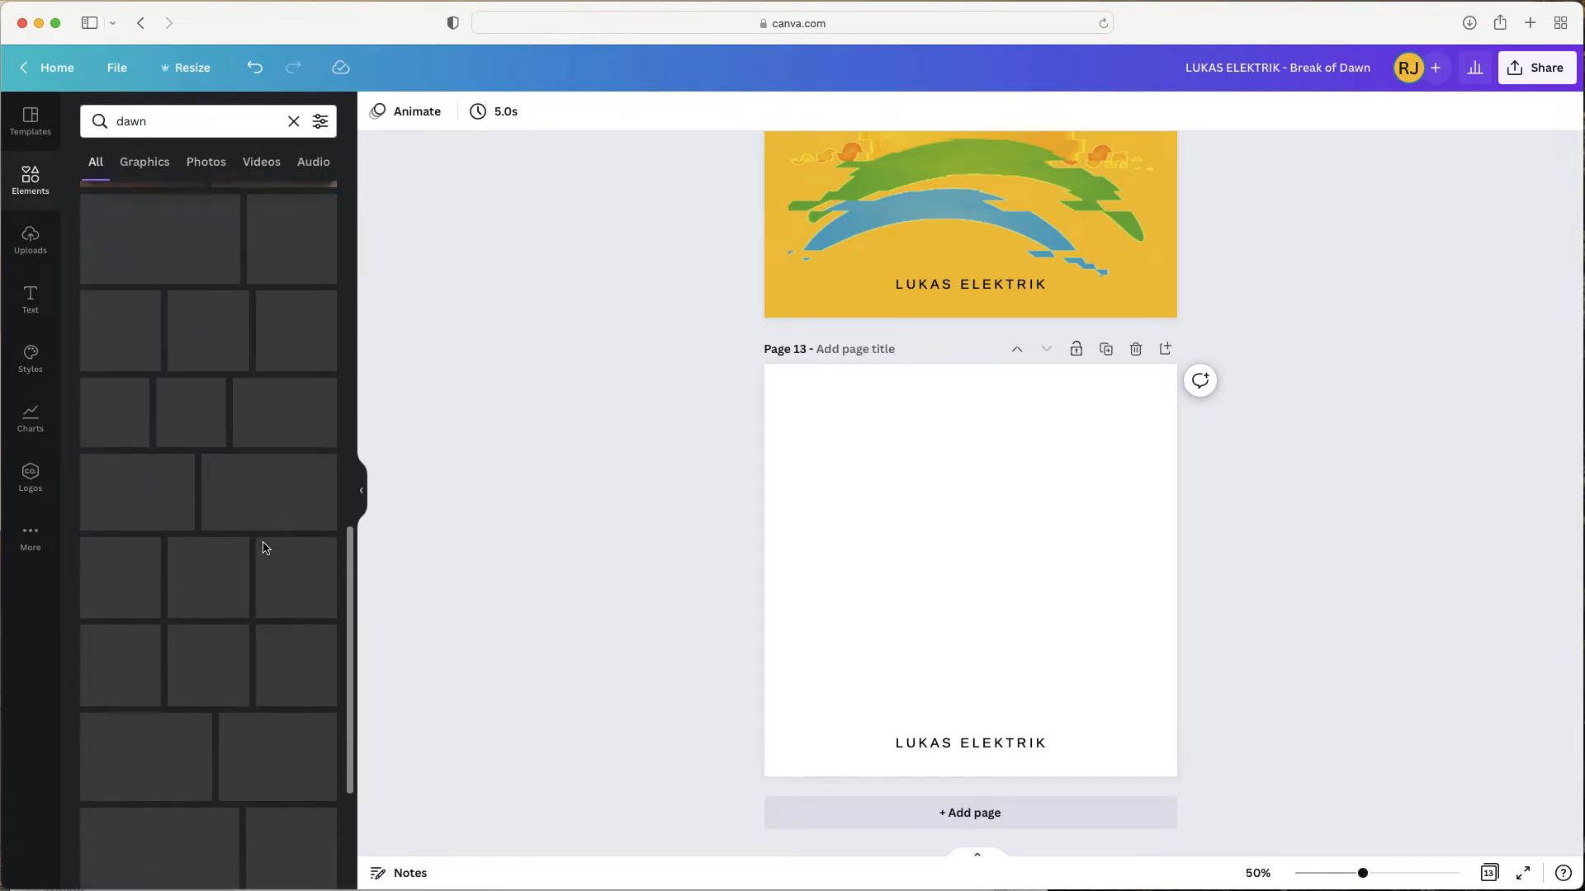
scroll(262, 549, "down", 5)
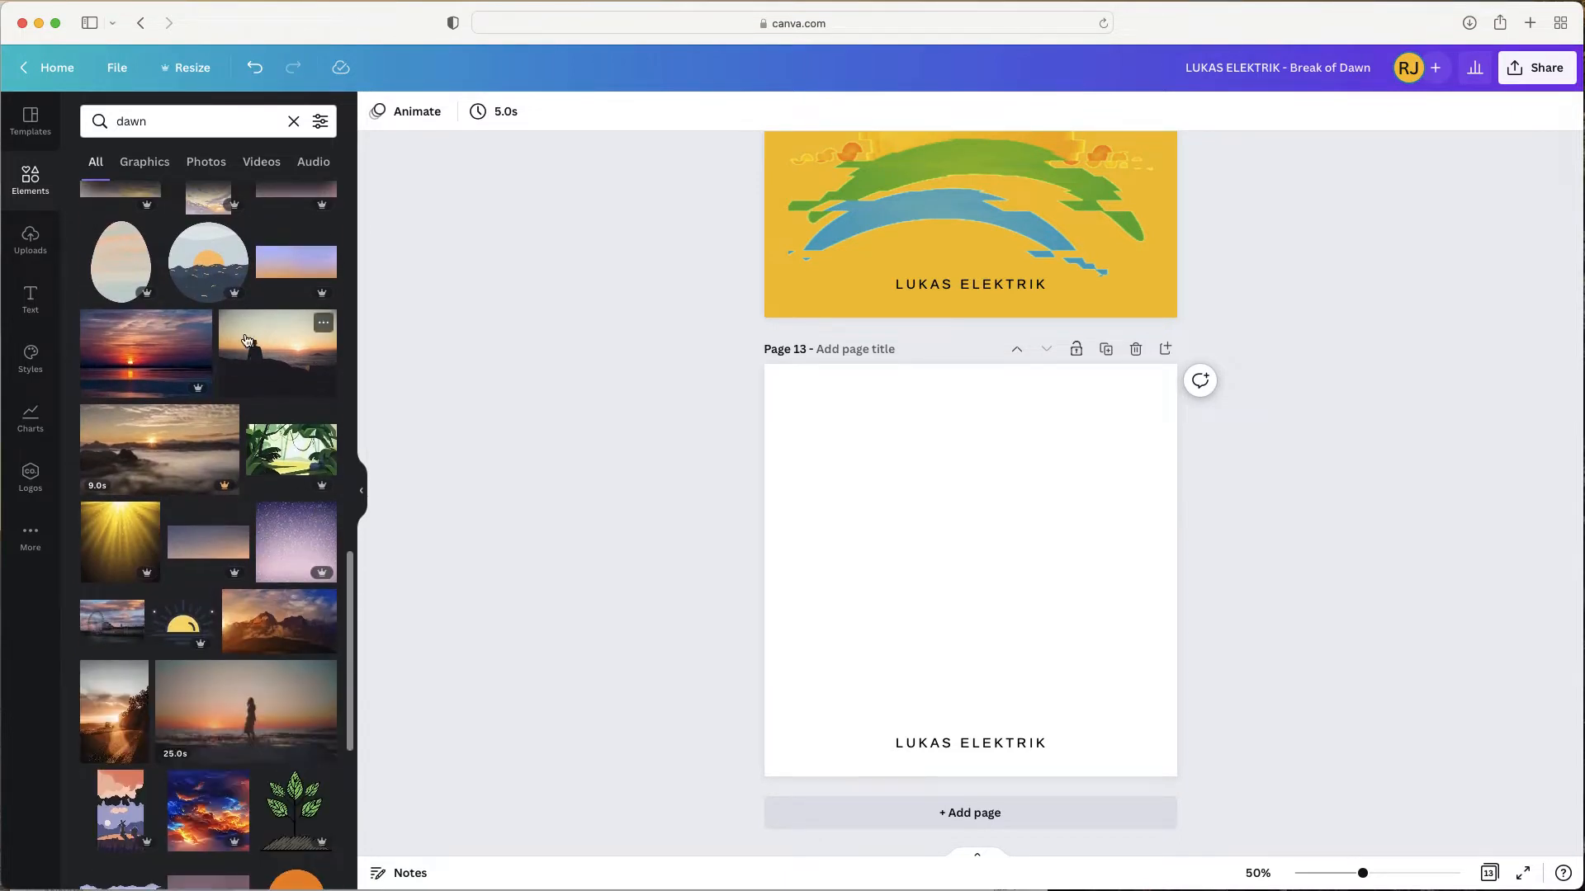
scroll(236, 333, "up", 5)
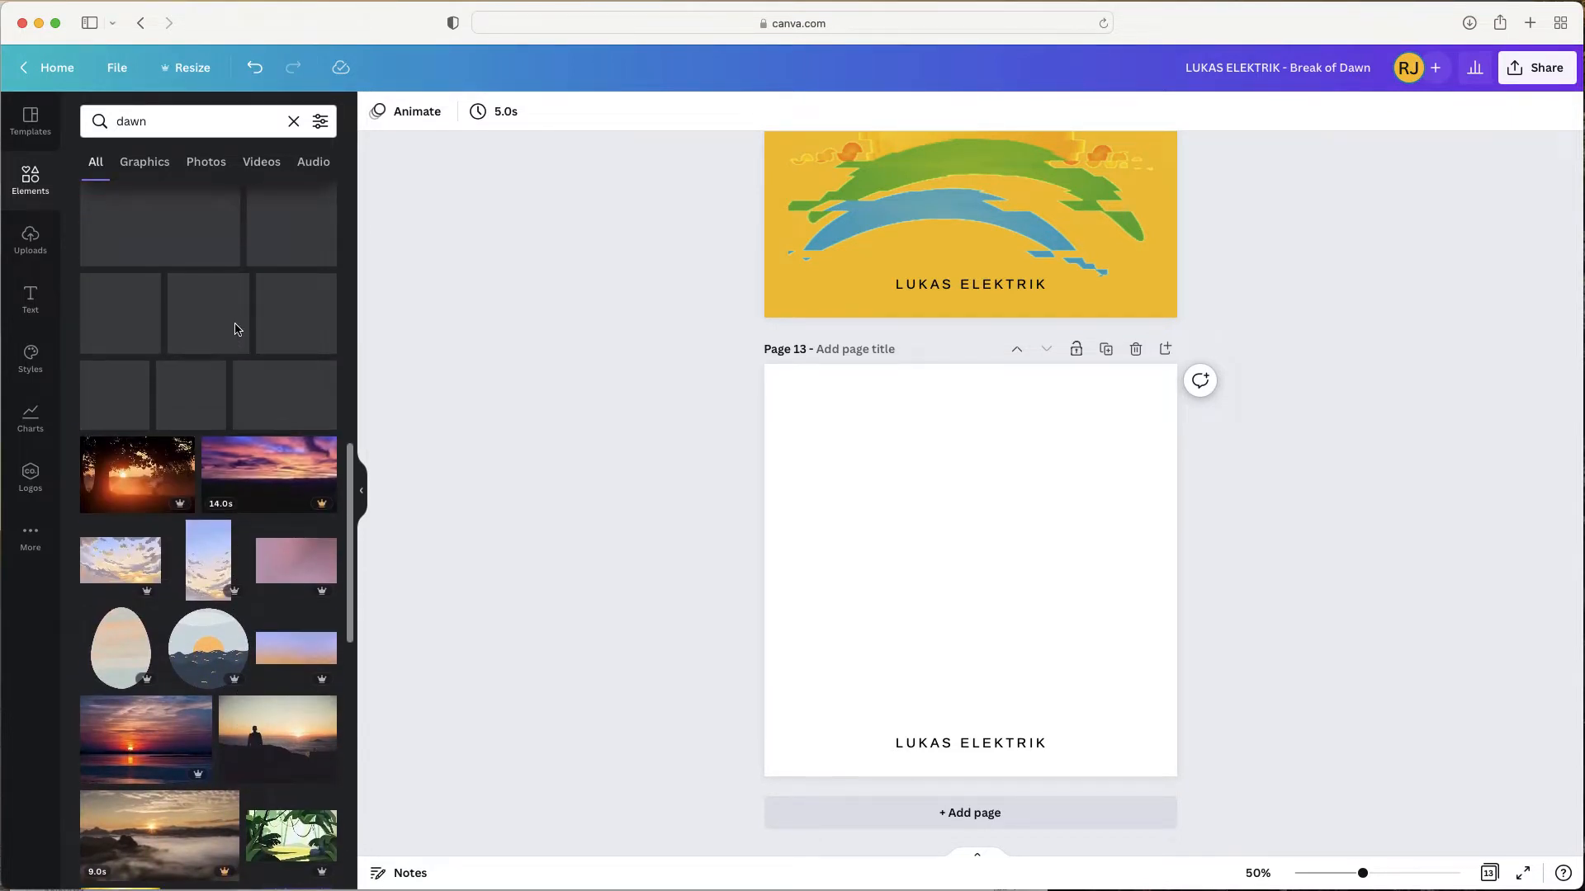
scroll(234, 330, "down", 3)
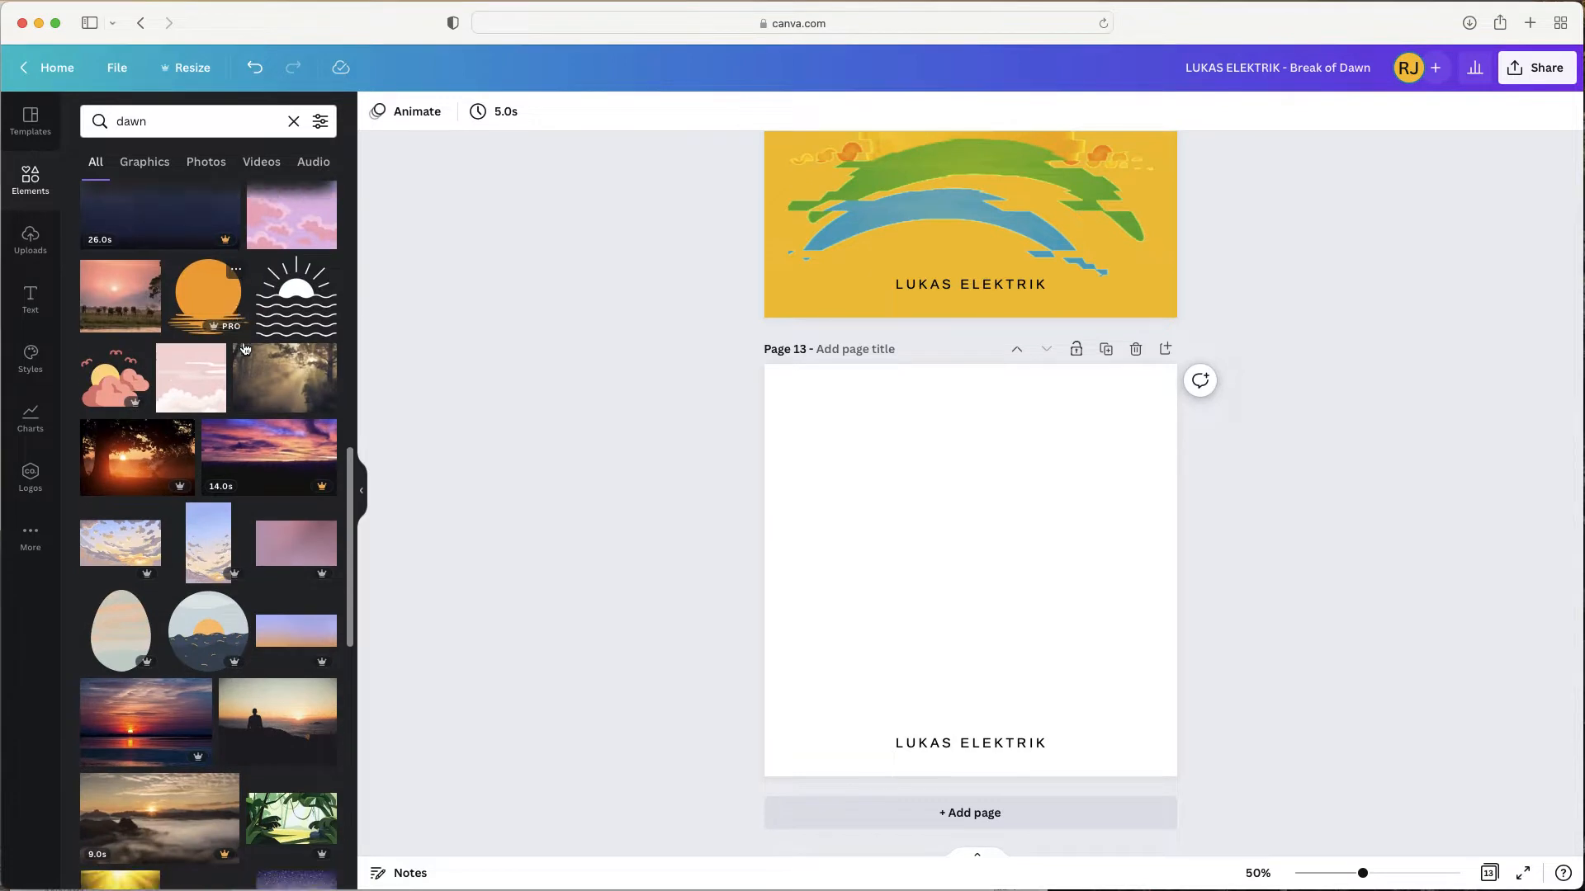
left_click(136, 168)
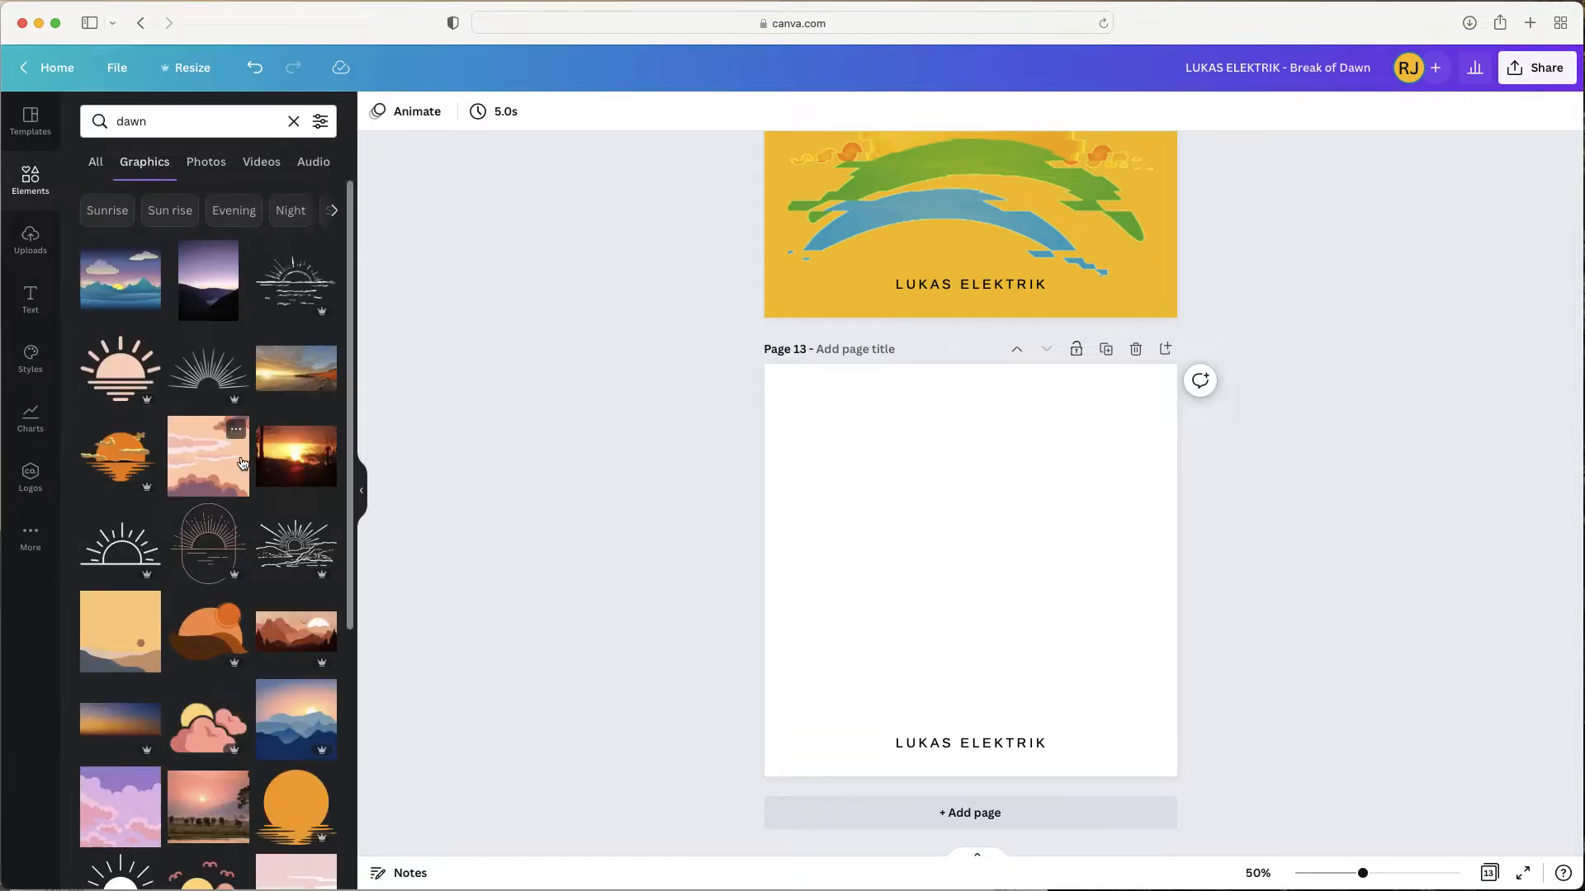
- Add the sunrise graphic with dotted rays and green and blue arcs to page 13
scroll(232, 462, "down", 5)
scroll(232, 462, "down", 6)
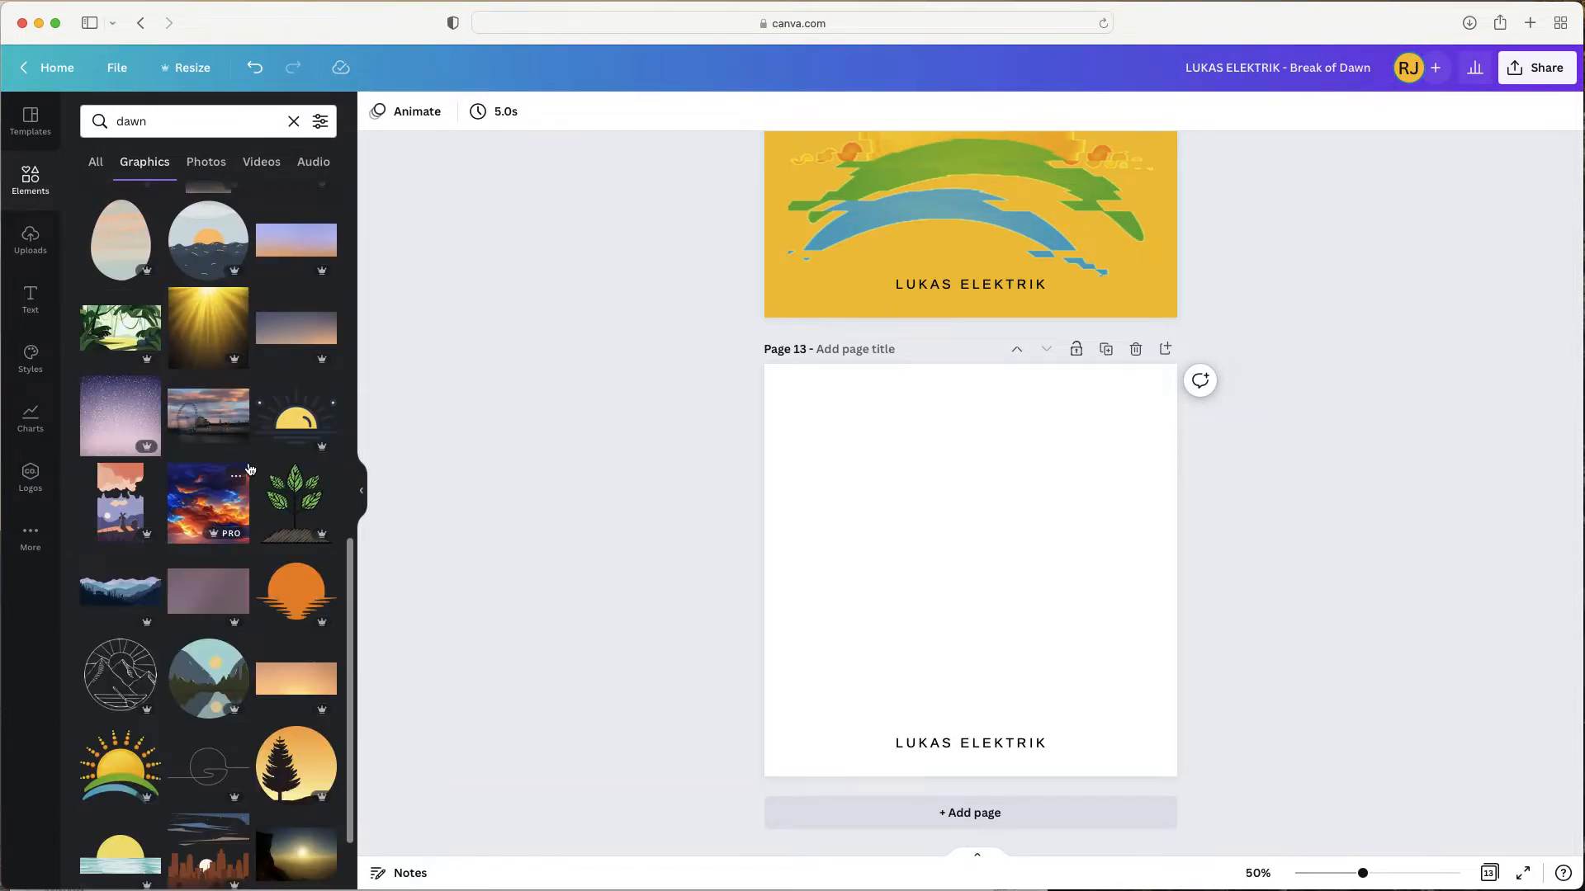
scroll(249, 469, "down", 7)
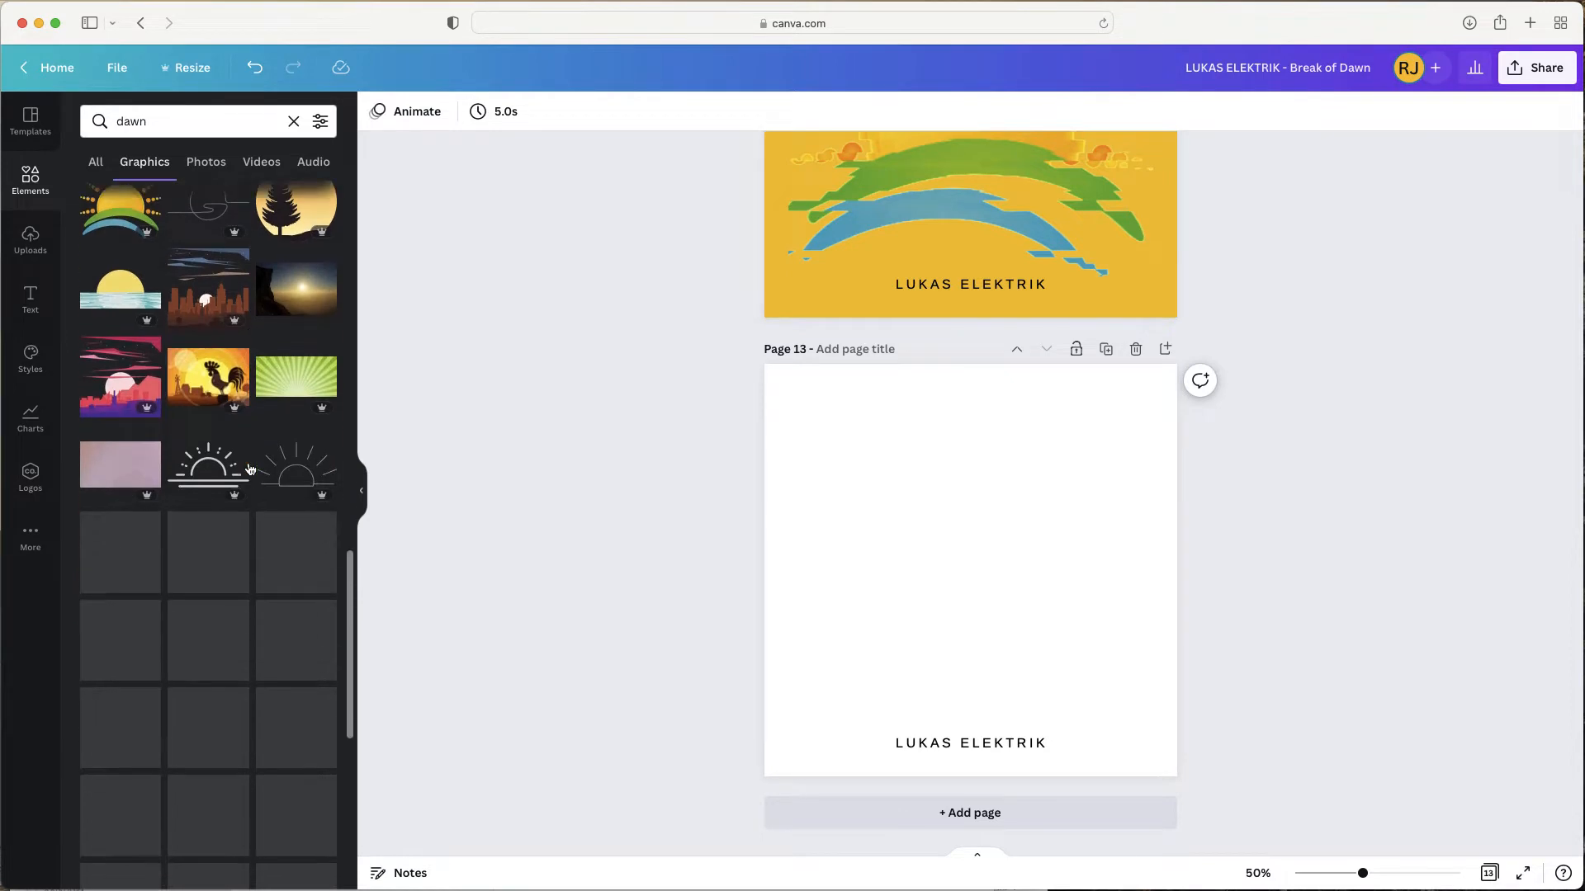
scroll(249, 469, "down", 2)
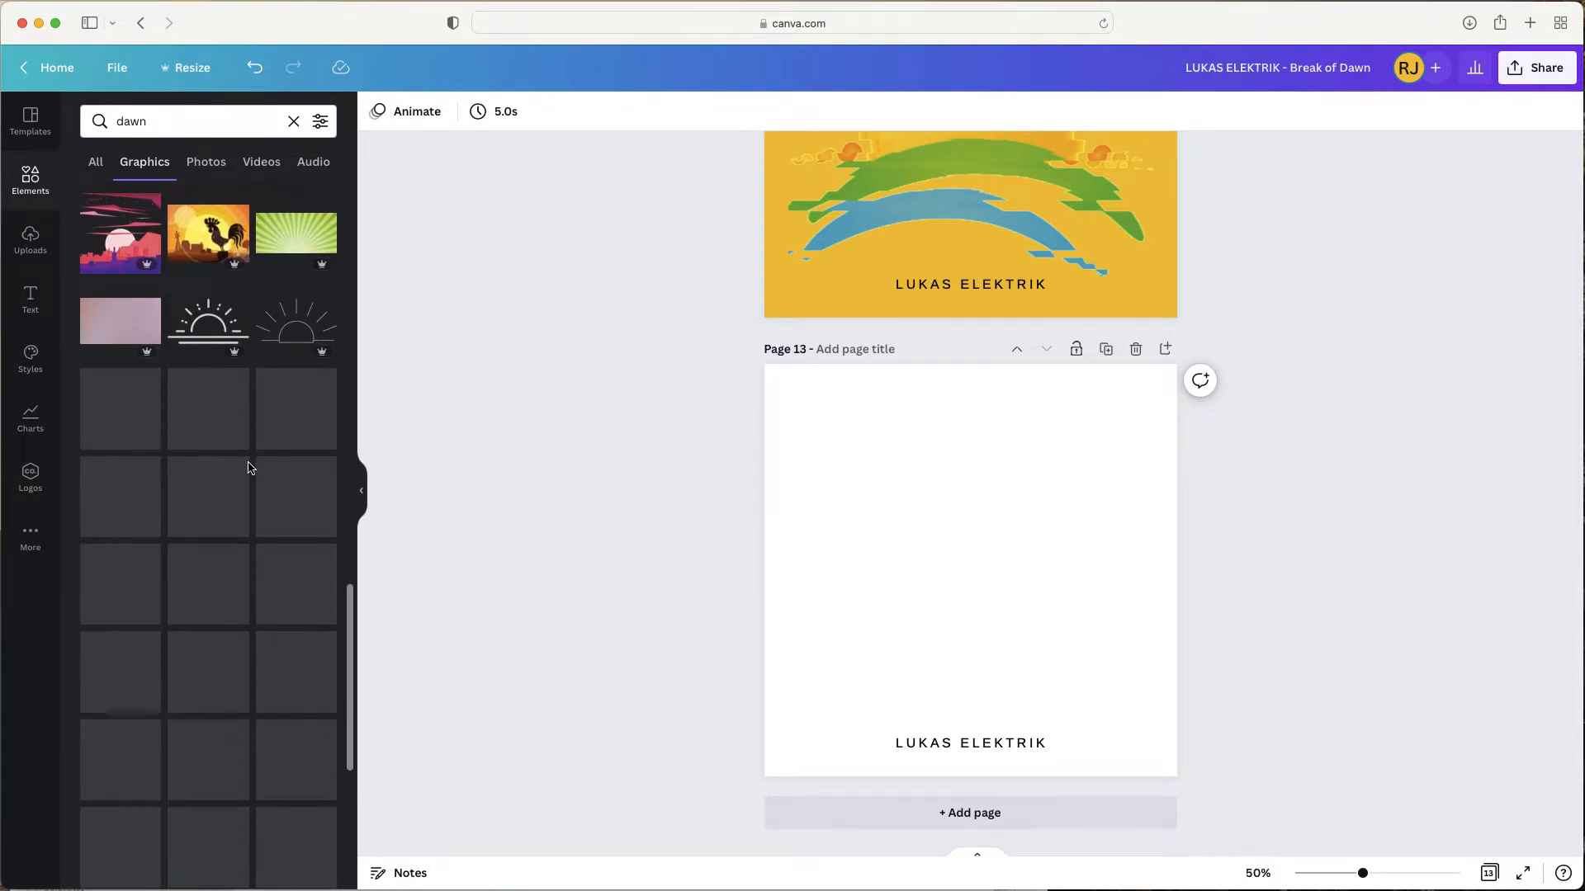
scroll(249, 469, "up", 8)
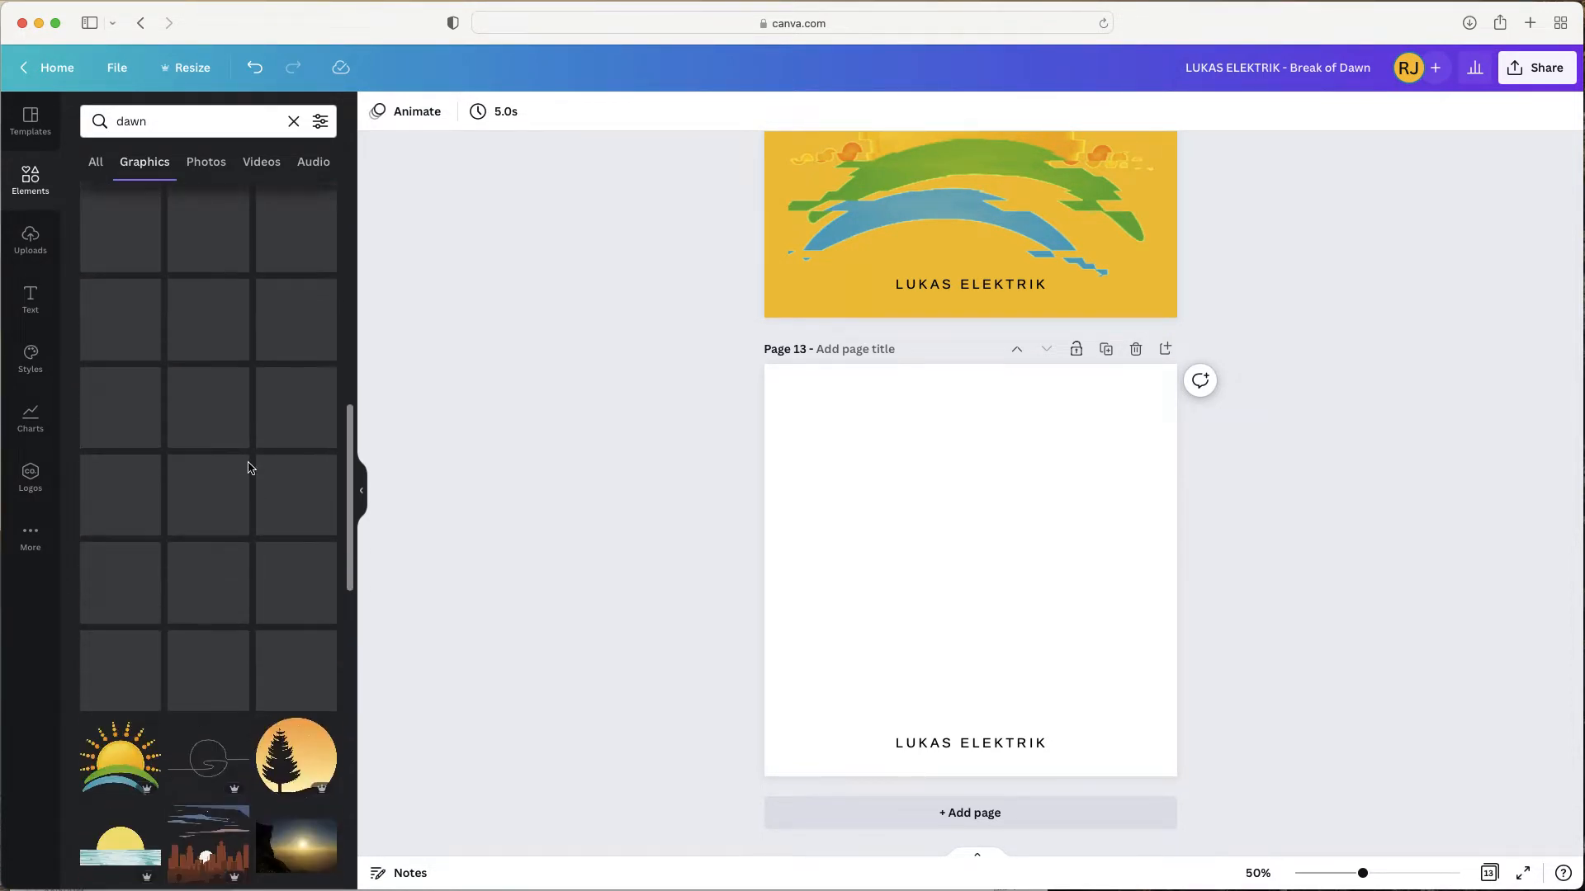
scroll(250, 469, "down", 7)
scroll(231, 471, "up", 3)
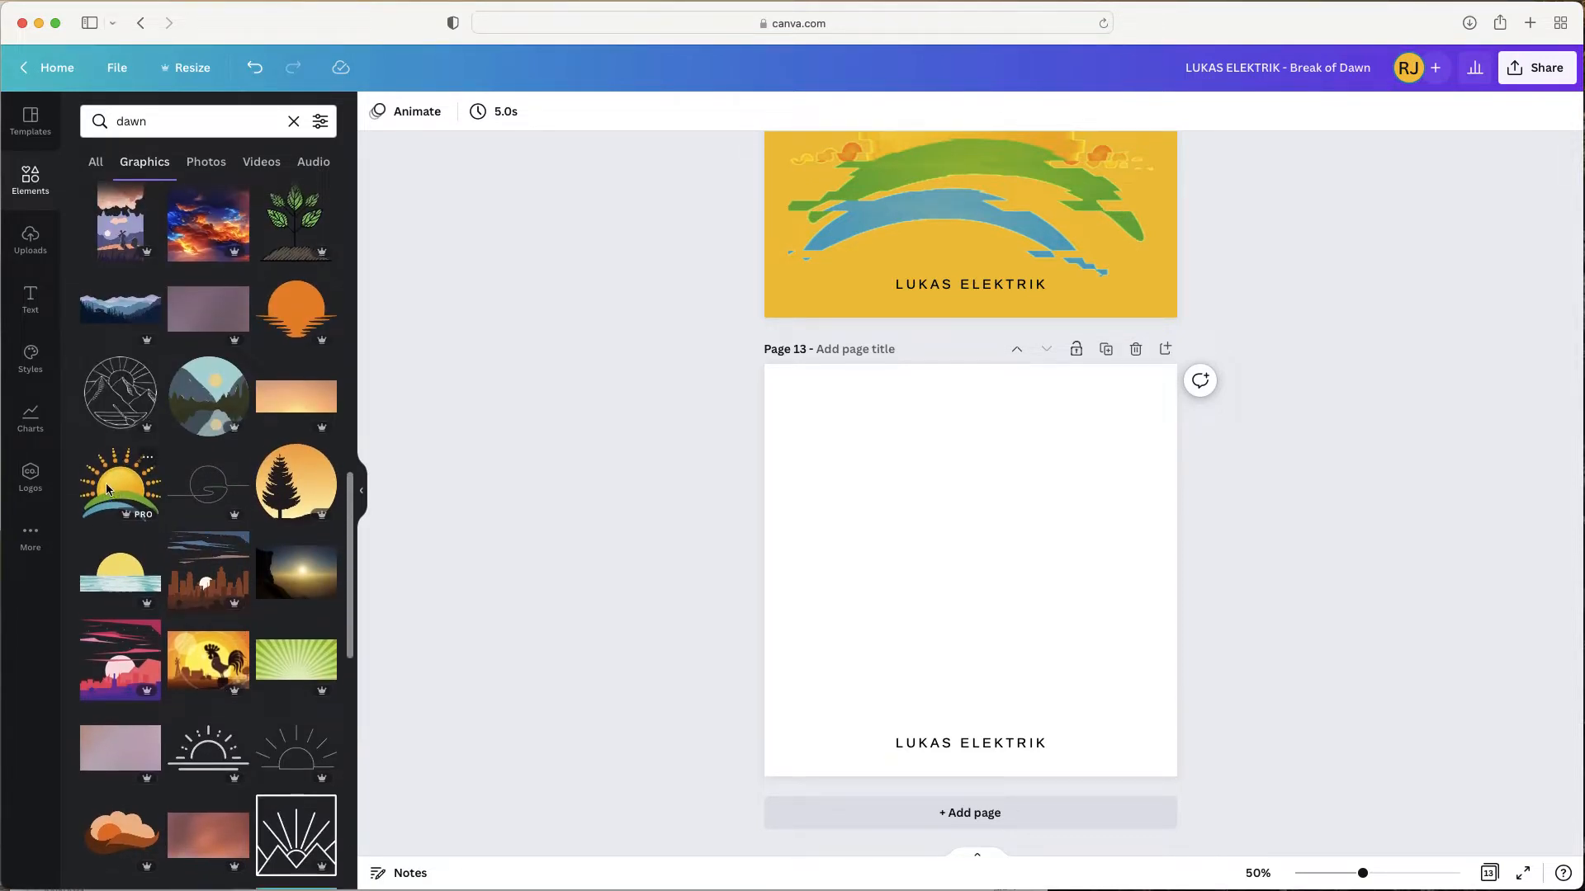
left_click_drag(108, 492, 1133, 690)
- Align the sunrise graphic with the upper-left corner of page 13 and enlarge it to span the full page width
left_click_drag(1080, 619, 980, 534)
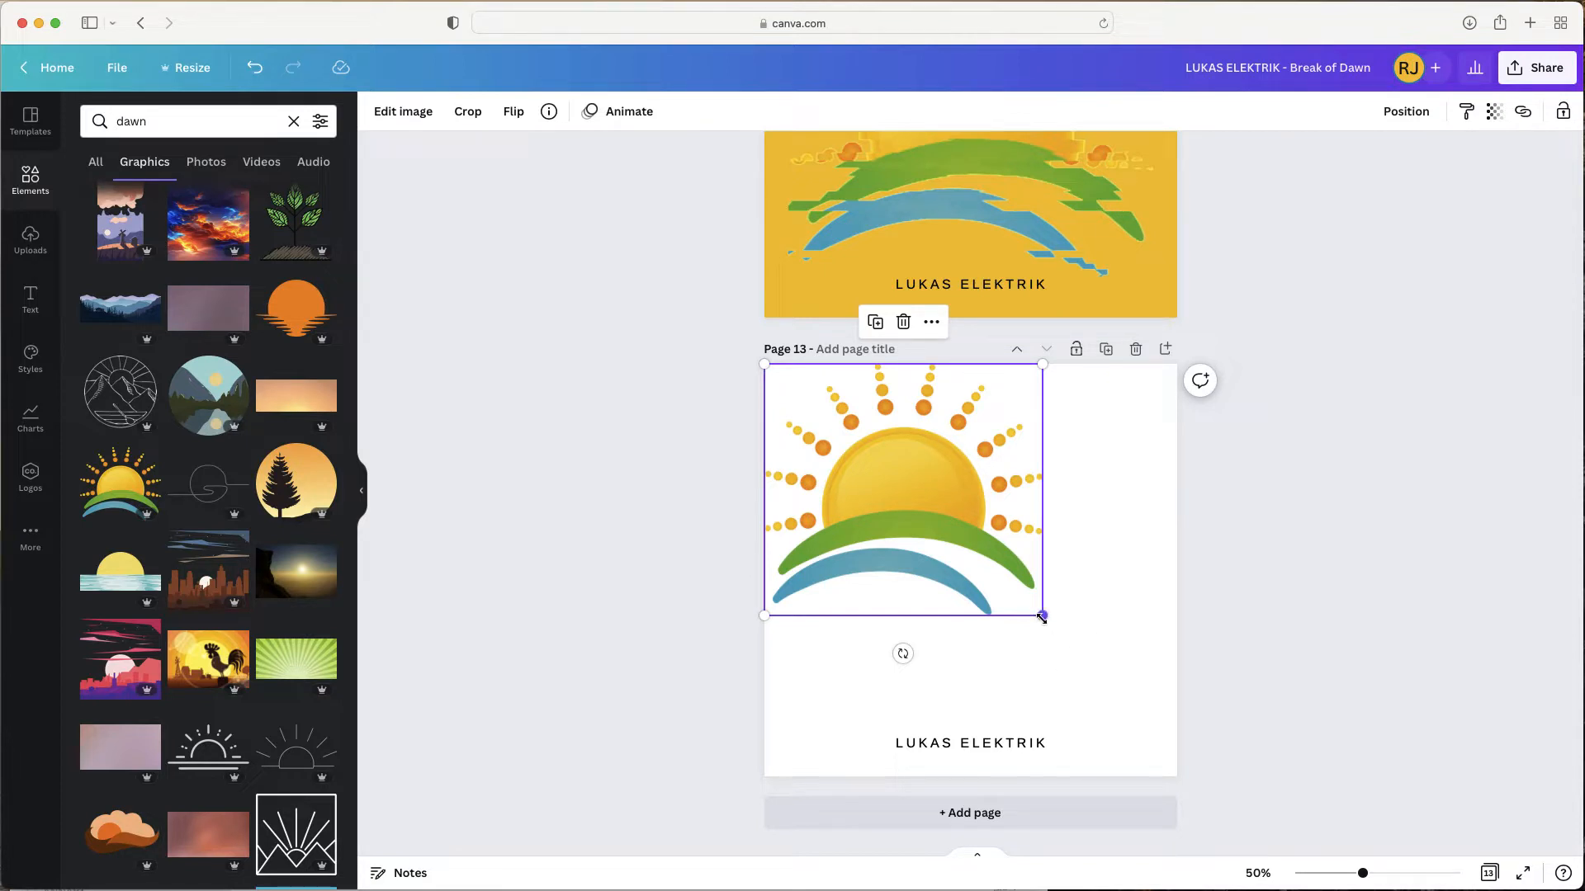
left_click_drag(1042, 617, 1201, 709)
left_click(1337, 663)
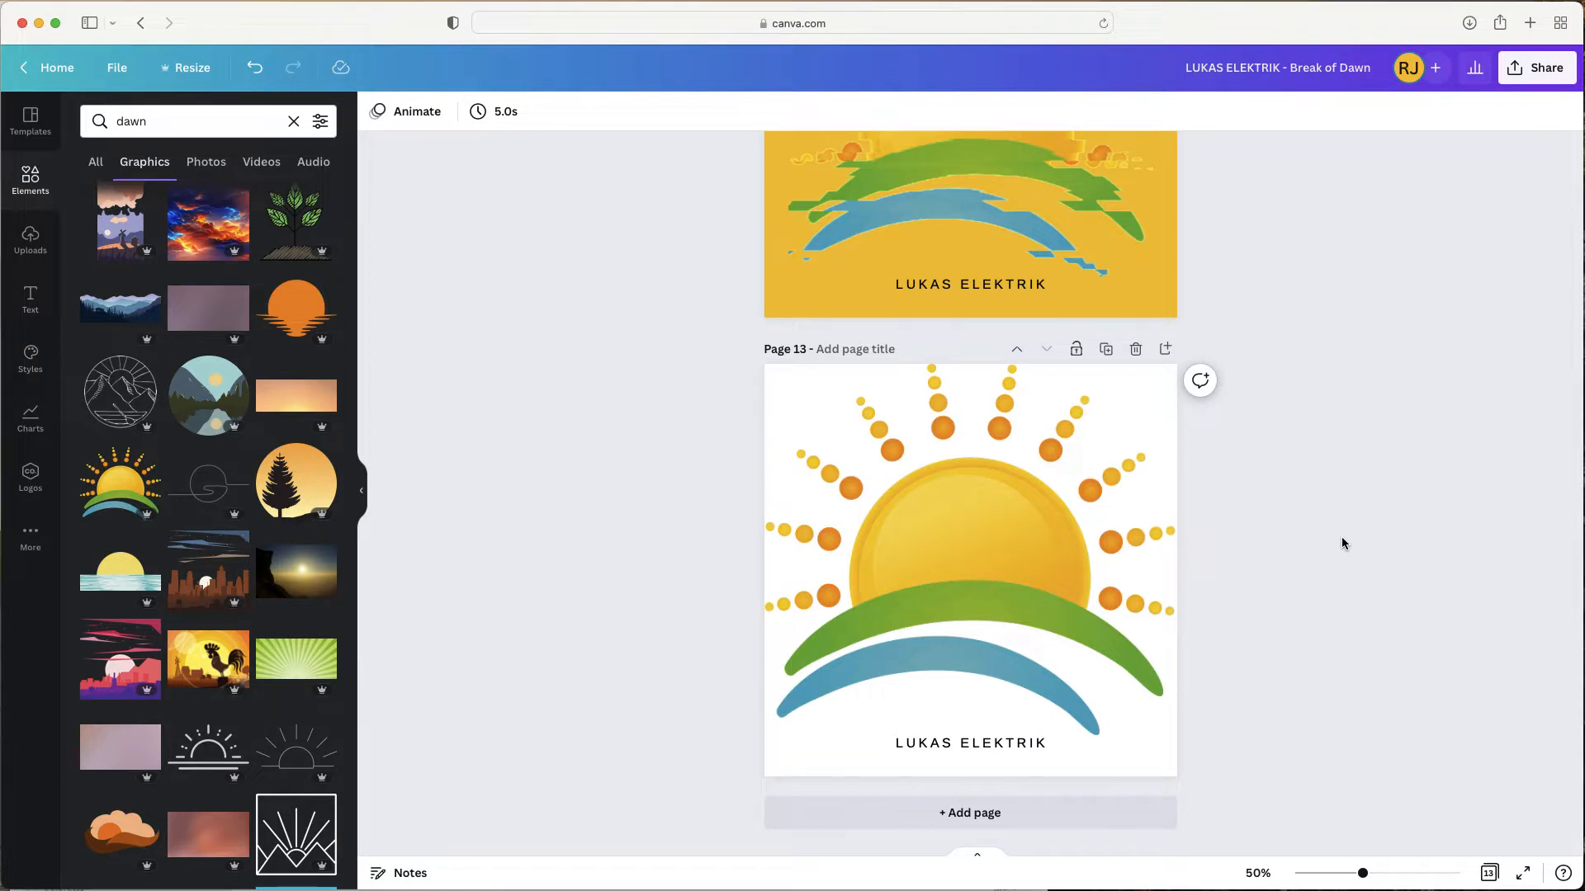
scroll(1332, 647, "up", 5)
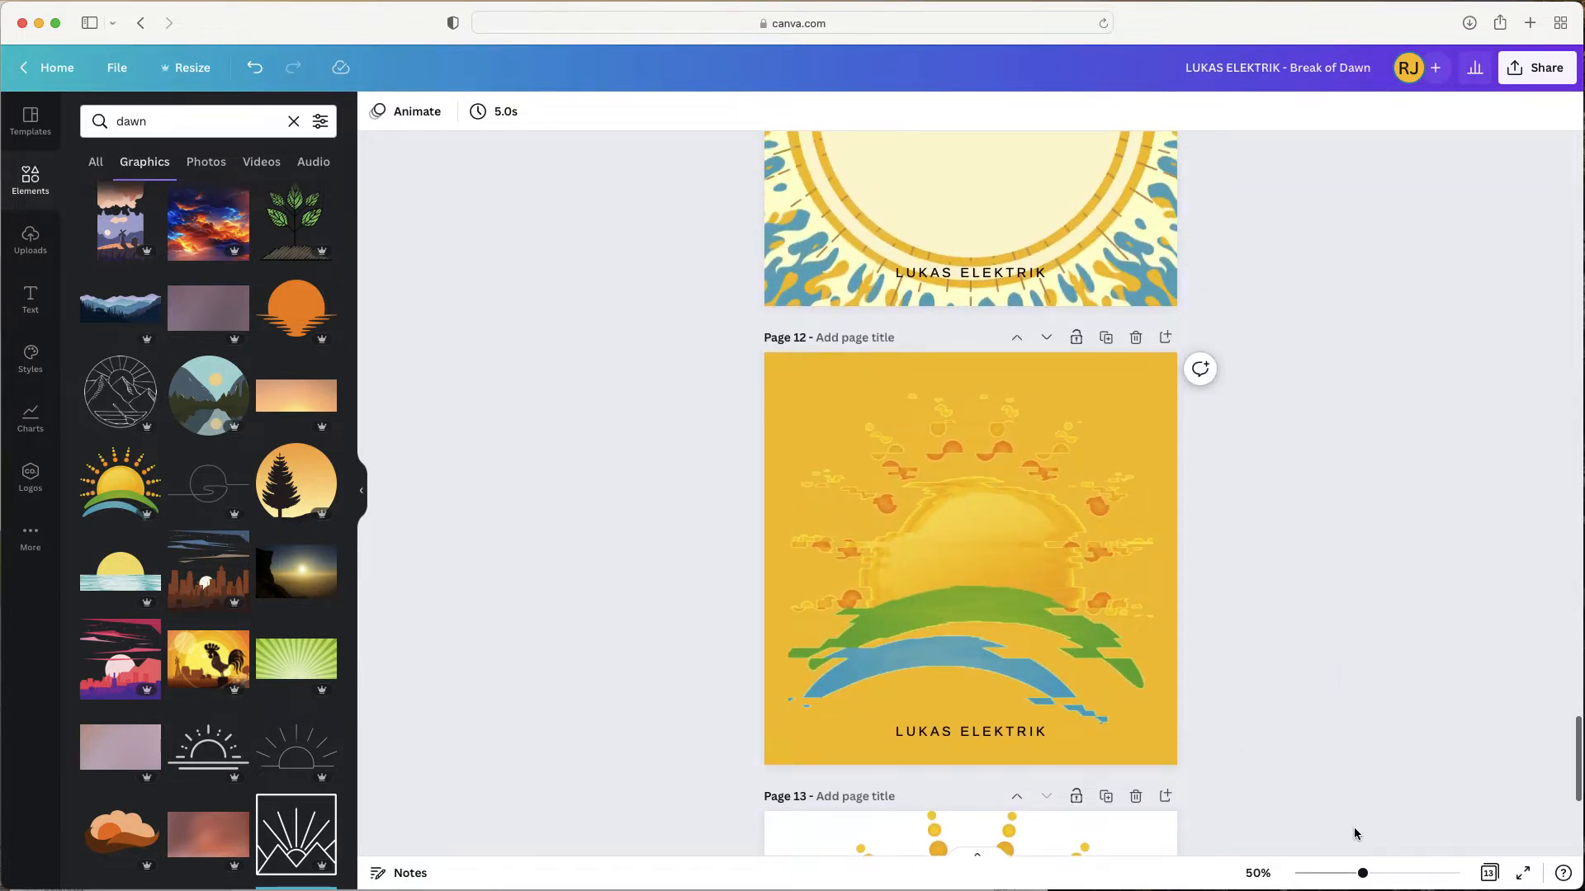
left_click(1258, 873)
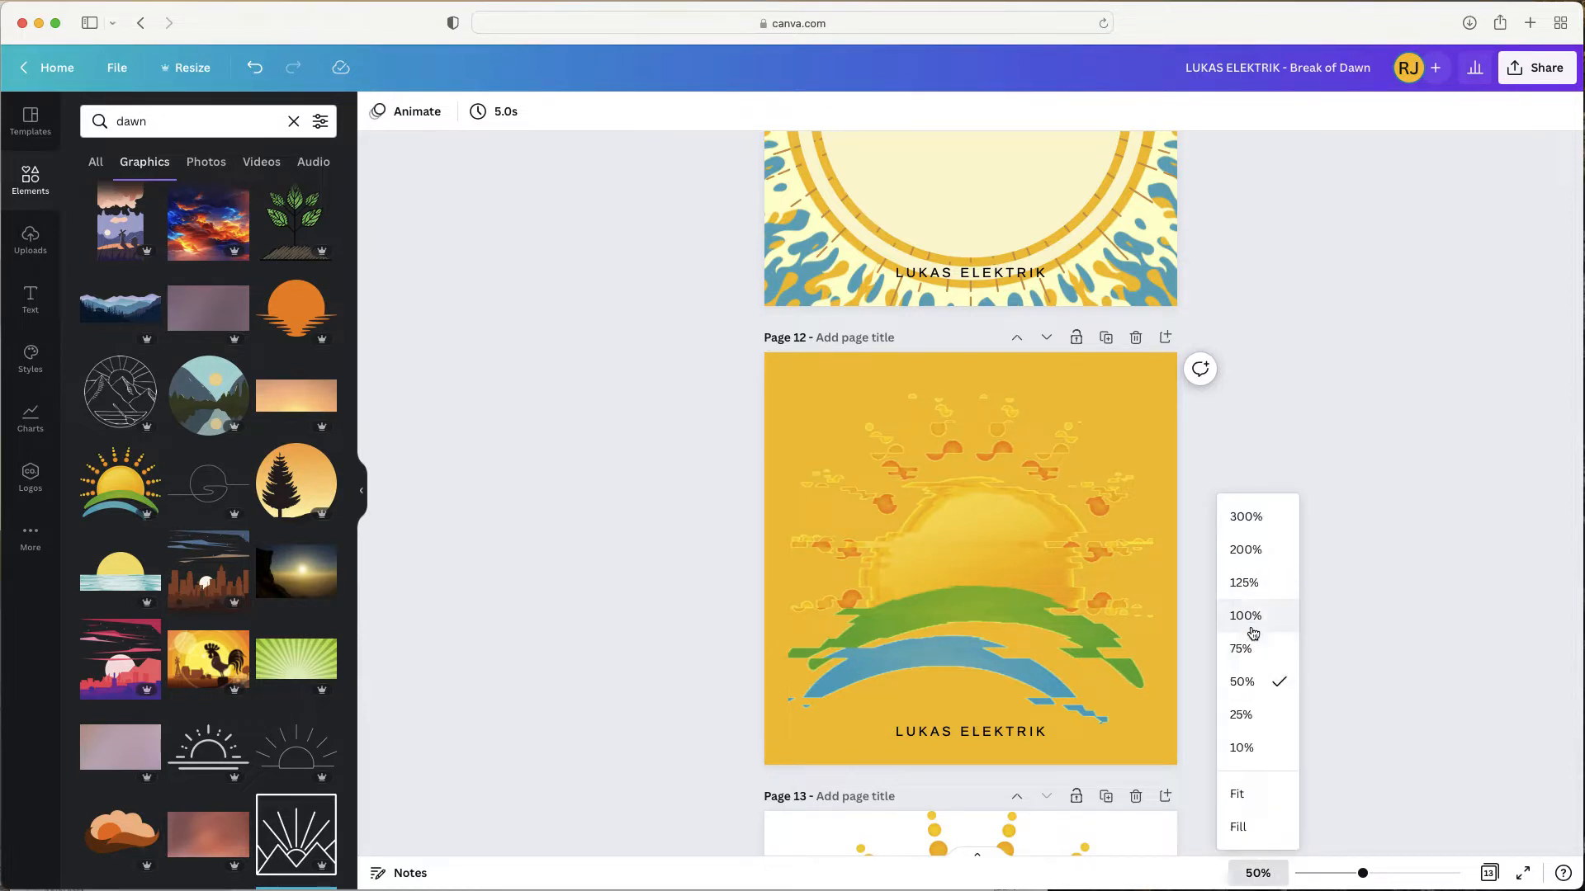
left_click(1370, 616)
scroll(1370, 616, "down", 5)
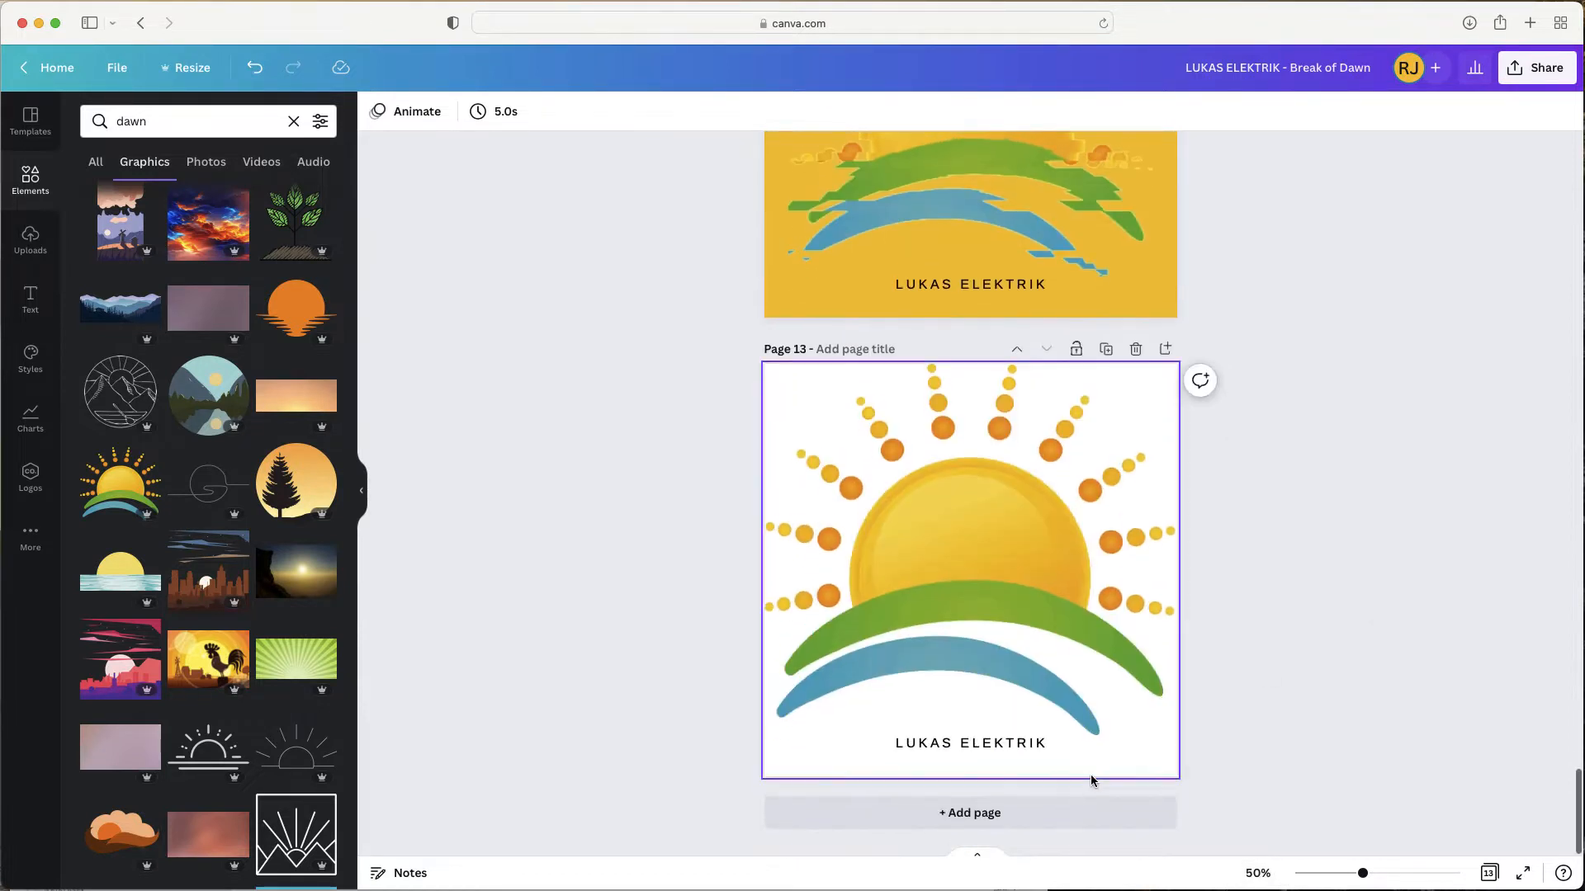
- Set the background of page 13 to the golden yellow from the document colors
left_click(1149, 748)
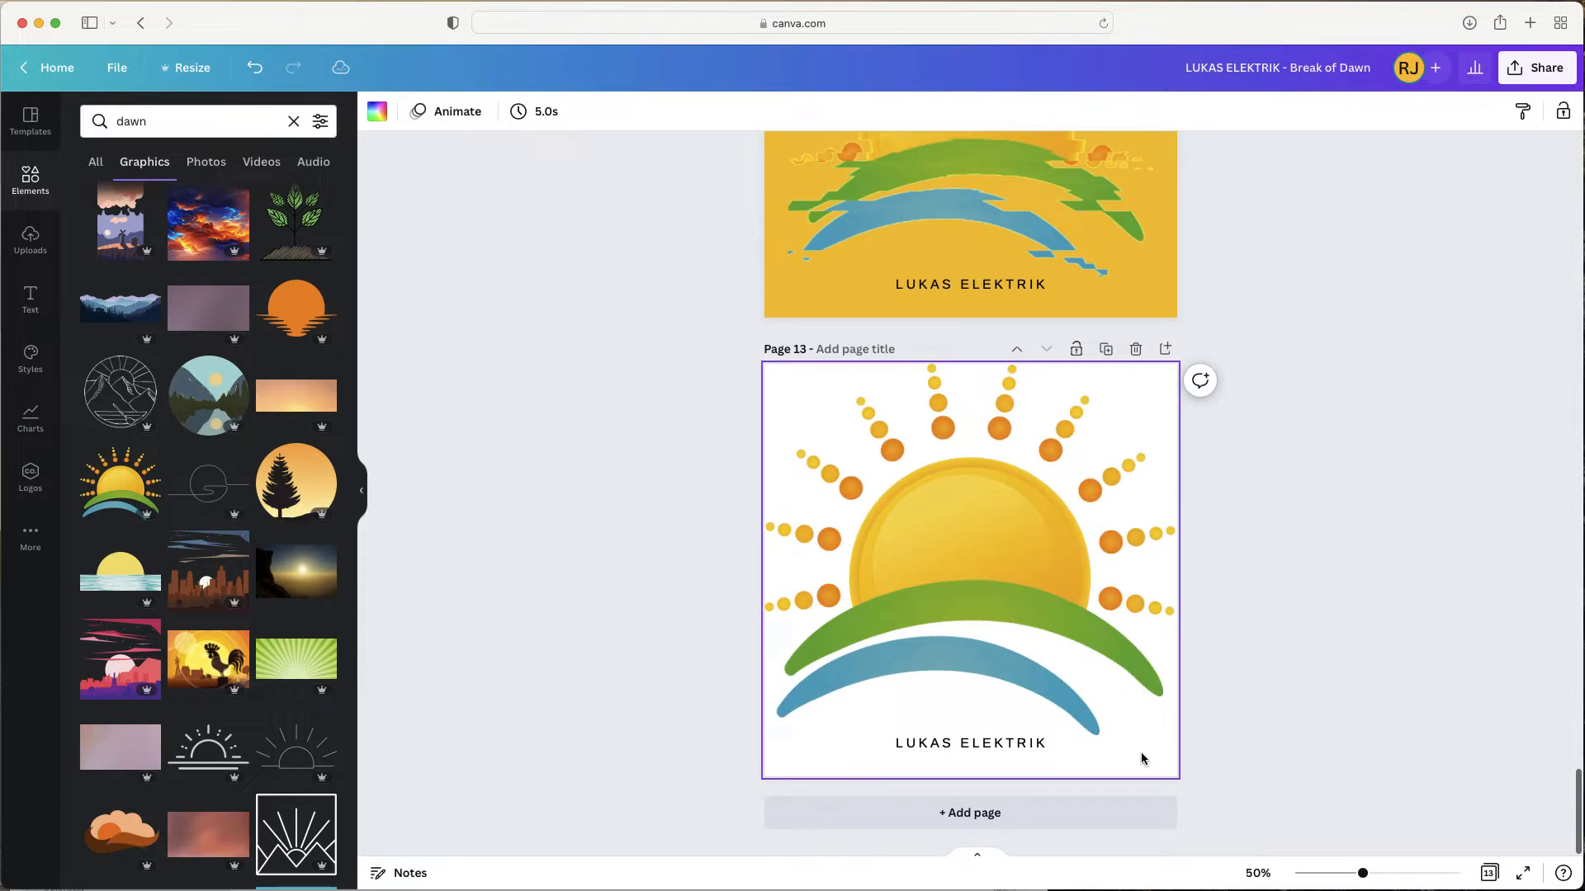
left_click(377, 112)
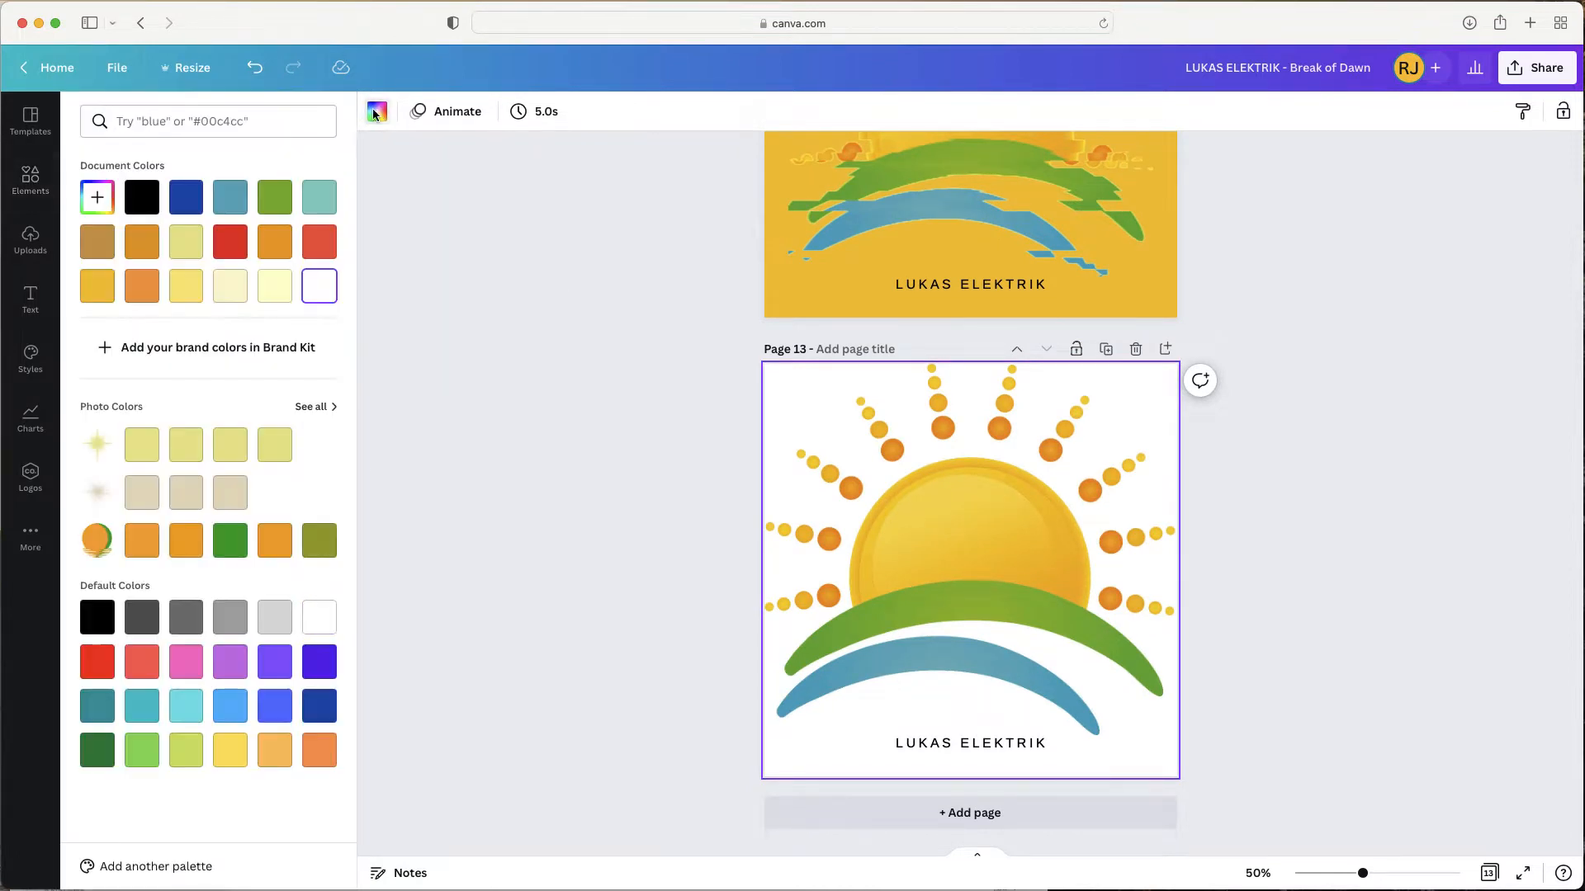
left_click(91, 289)
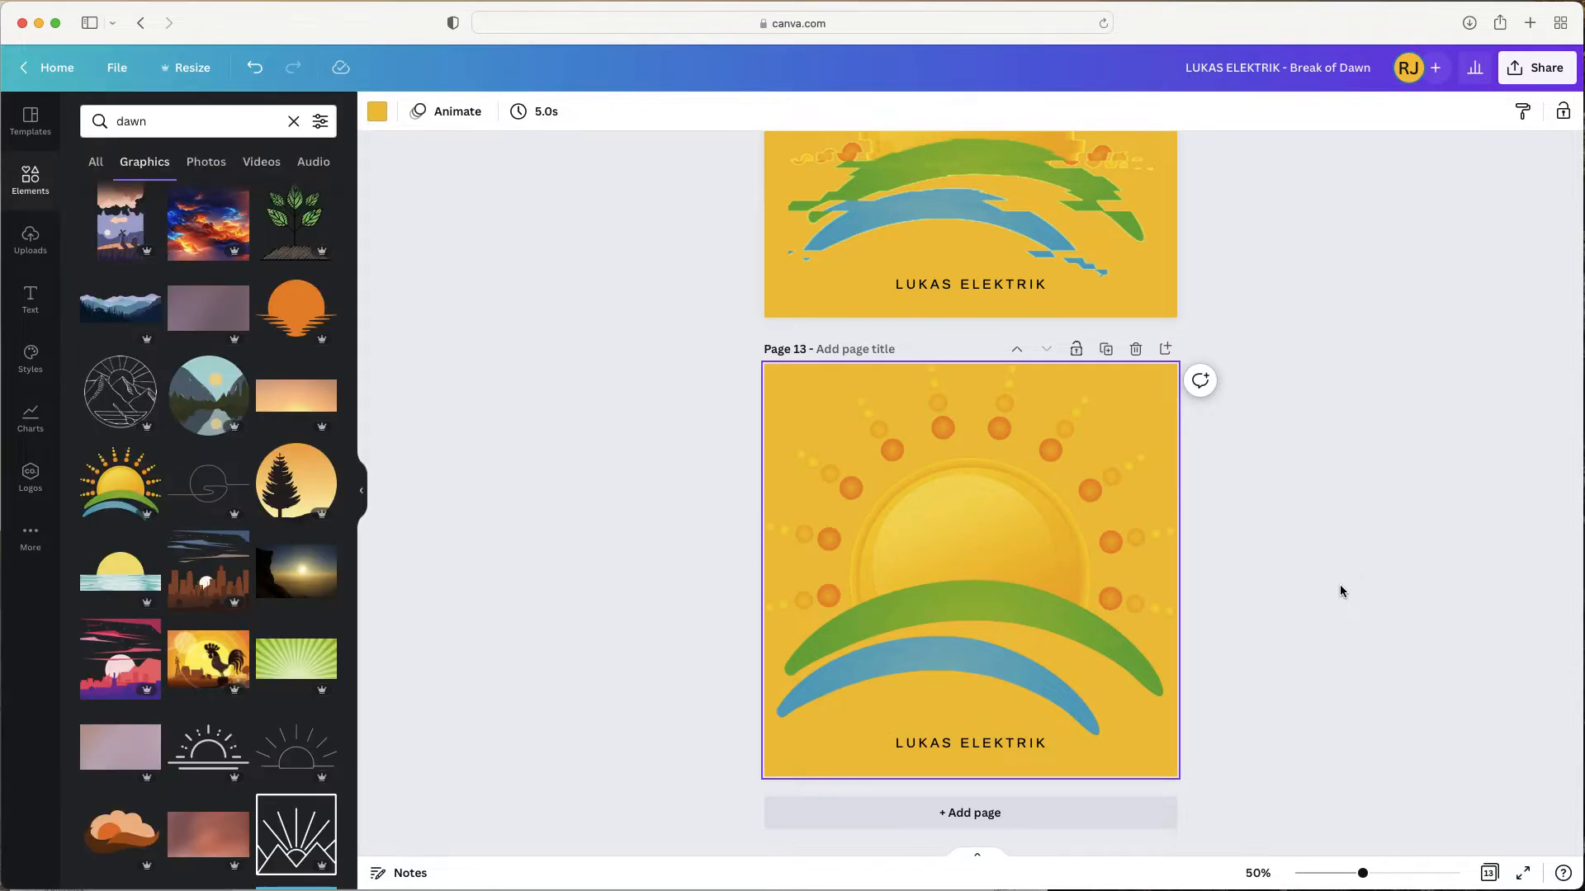
- Give the sunrise graphic on page 13 the Sliced variant of the Slice effect
left_click(918, 616)
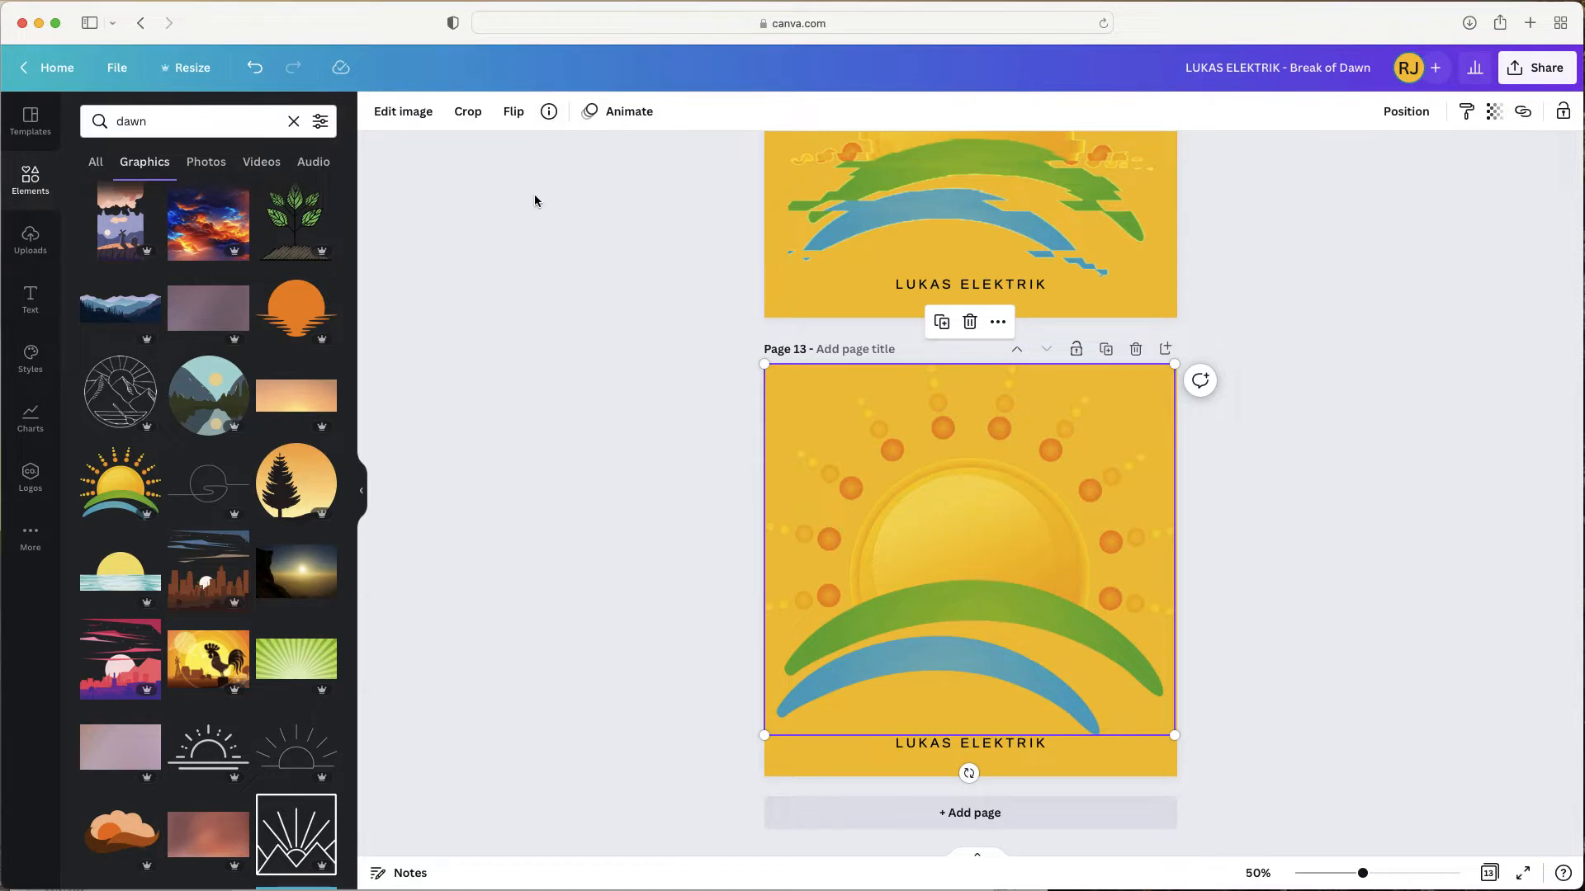
left_click(397, 114)
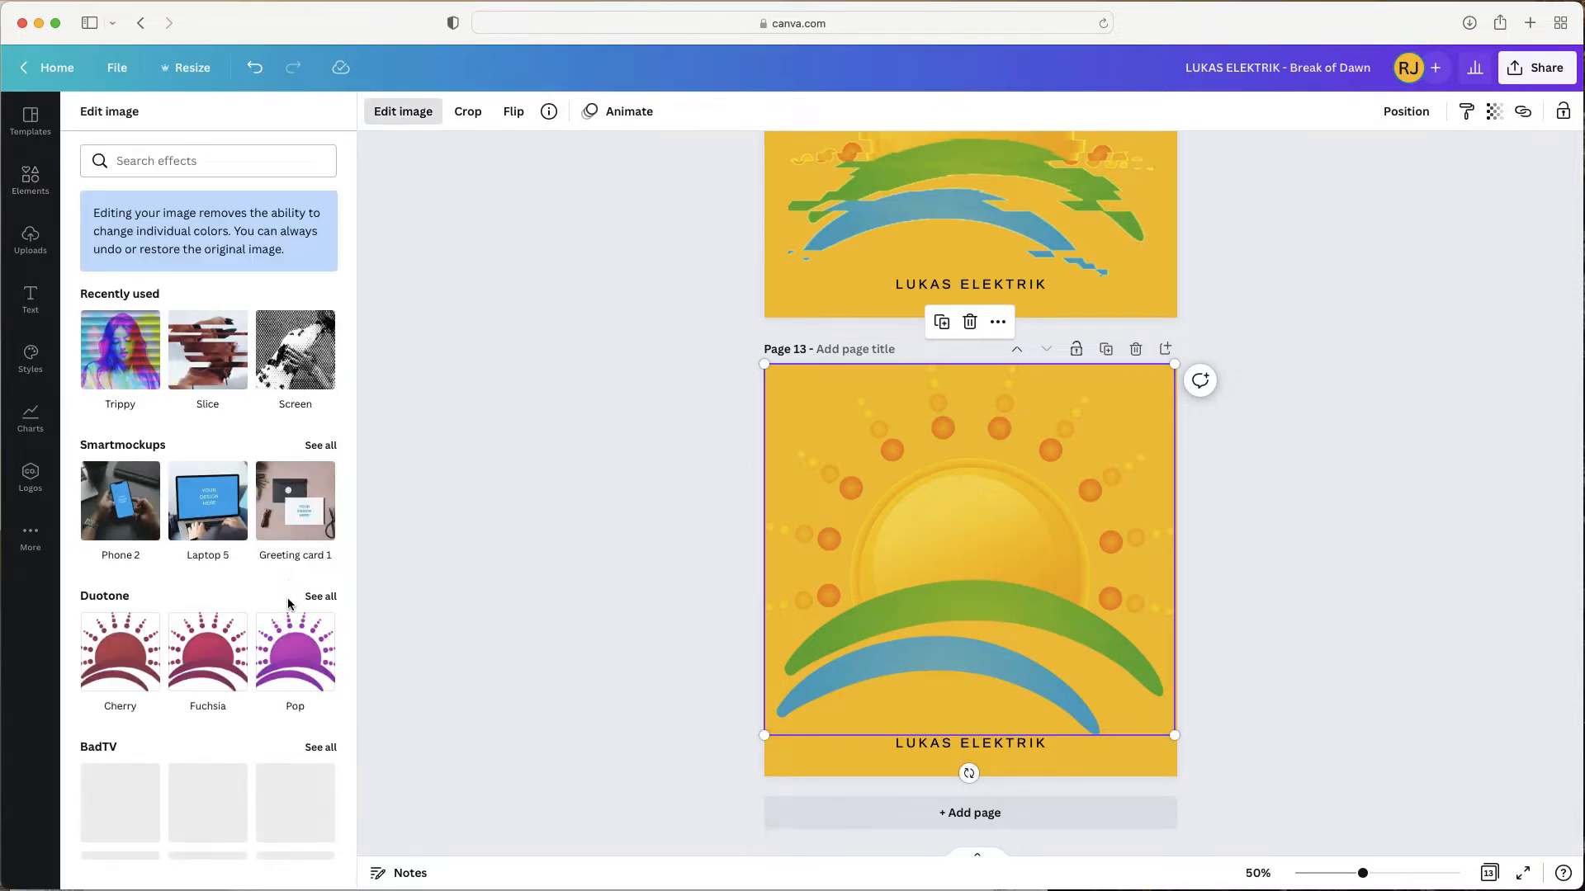
scroll(289, 586, "down", 5)
scroll(291, 604, "down", 5)
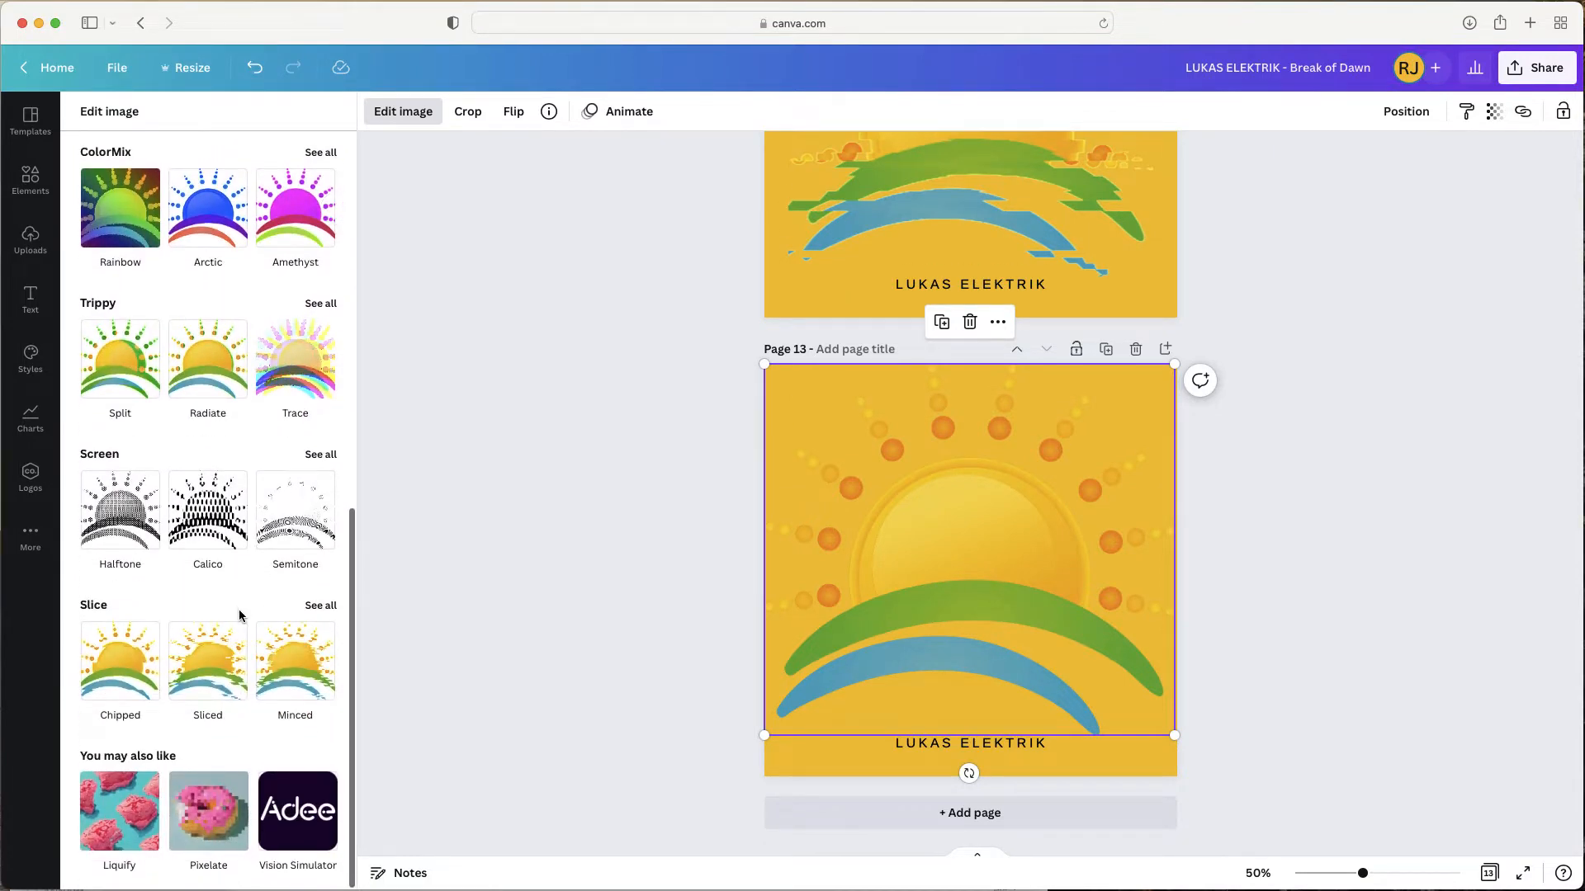
scroll(240, 615, "up", 10)
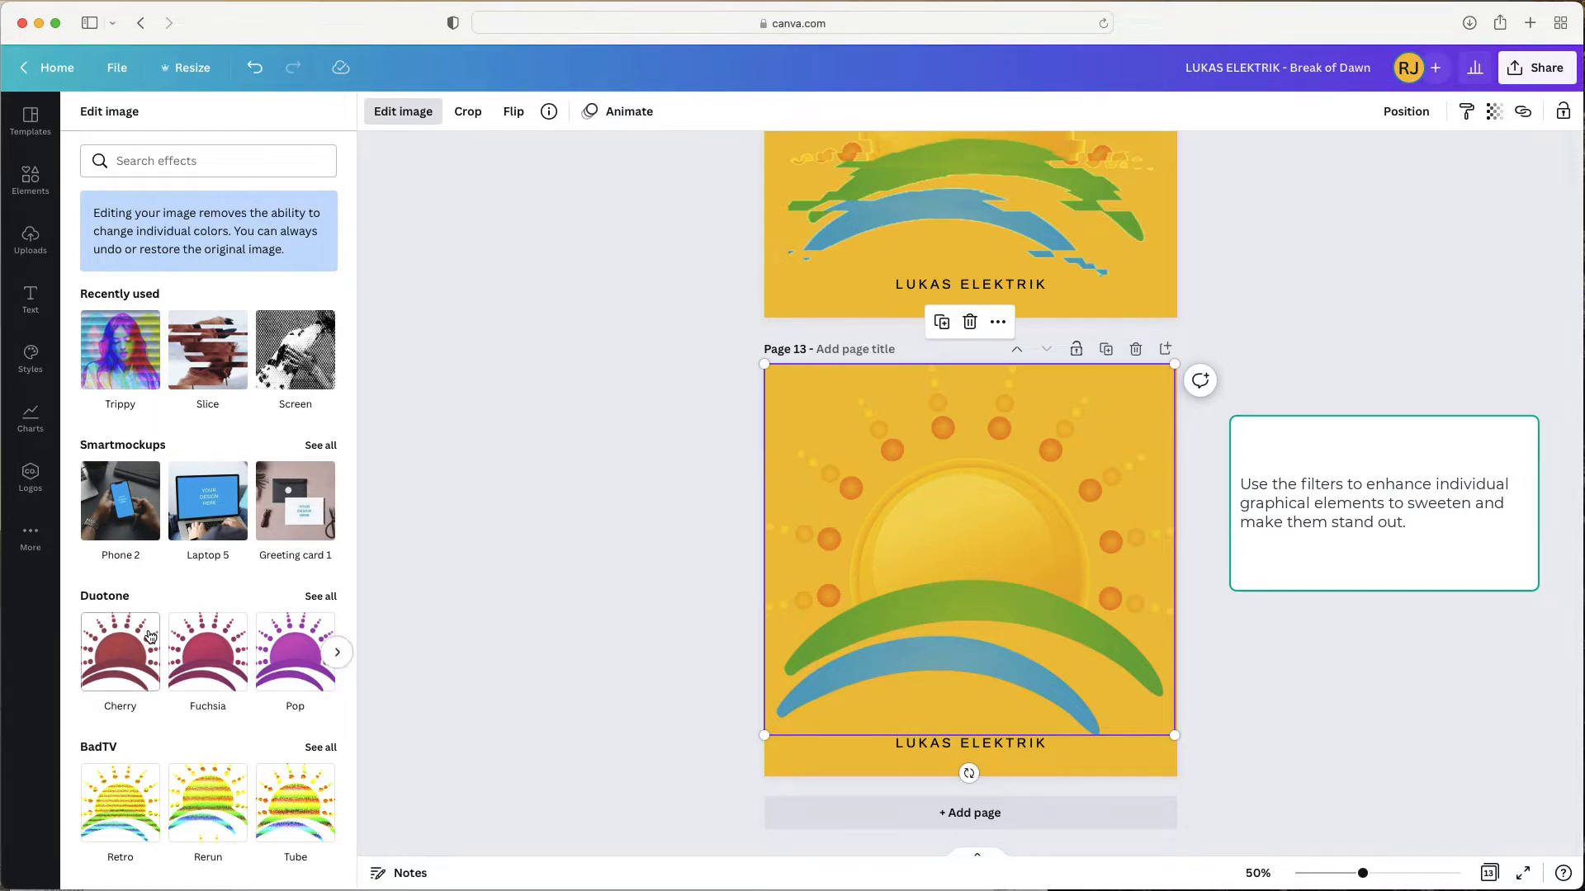
scroll(149, 636, "down", 7)
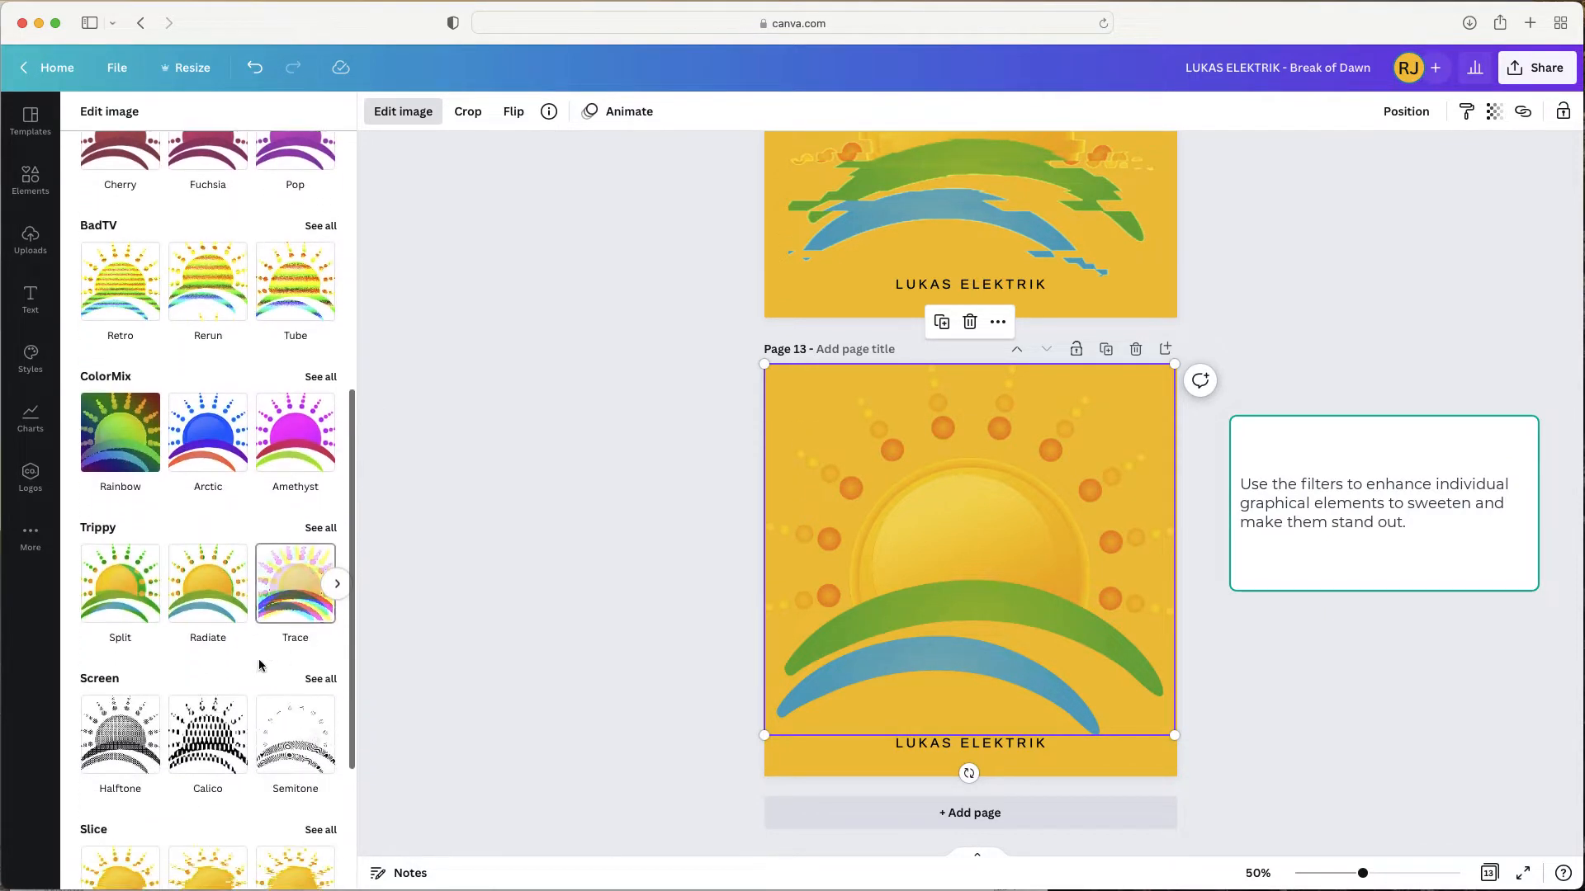
scroll(260, 666, "down", 3)
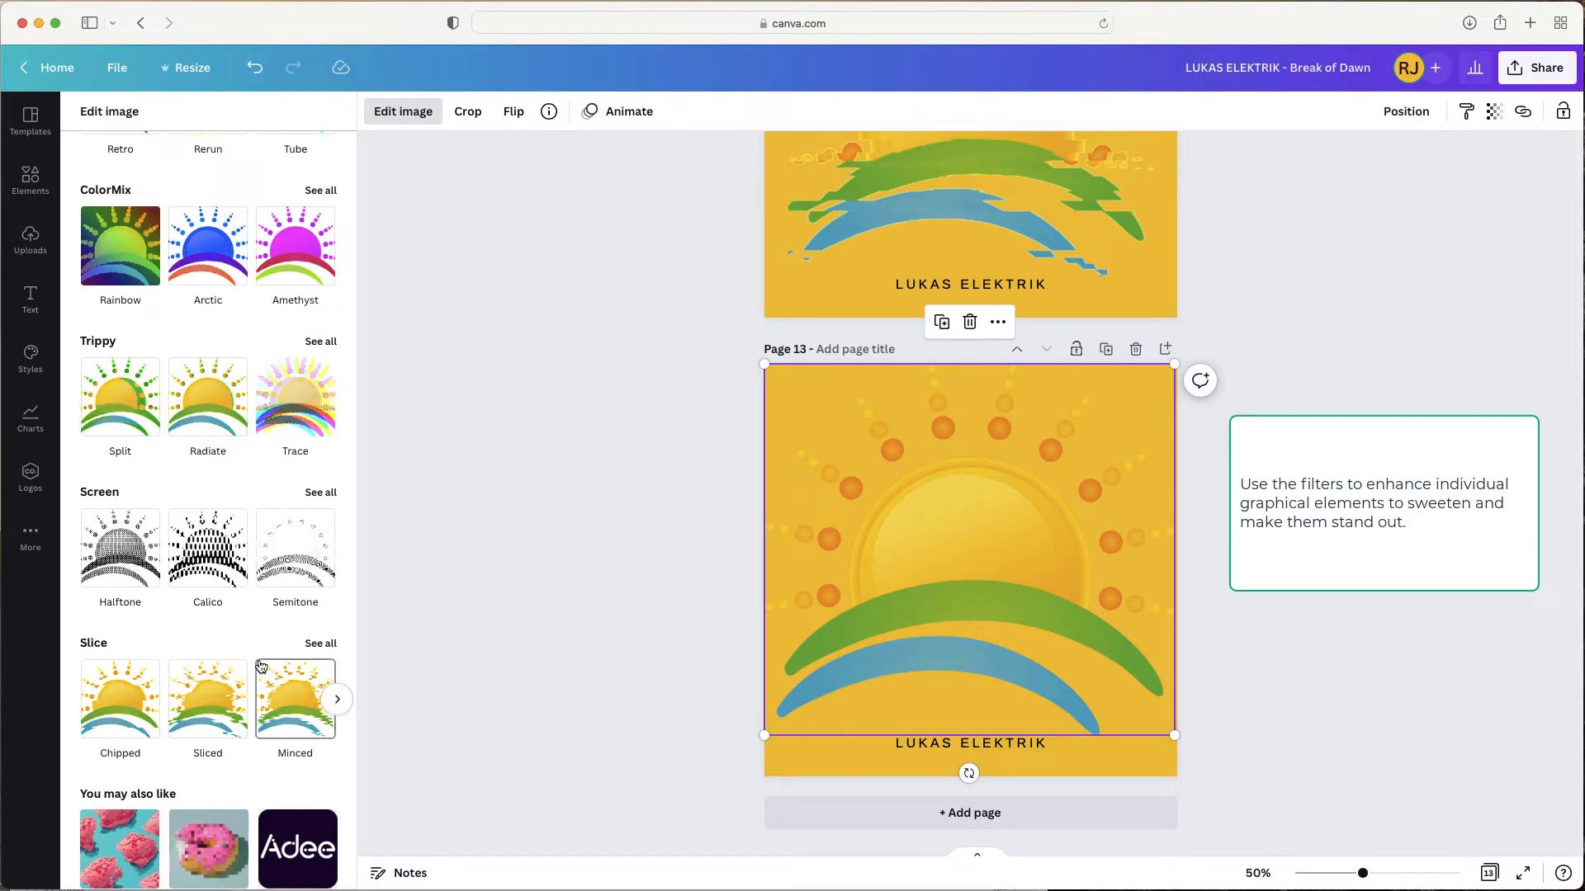
scroll(259, 665, "down", 1)
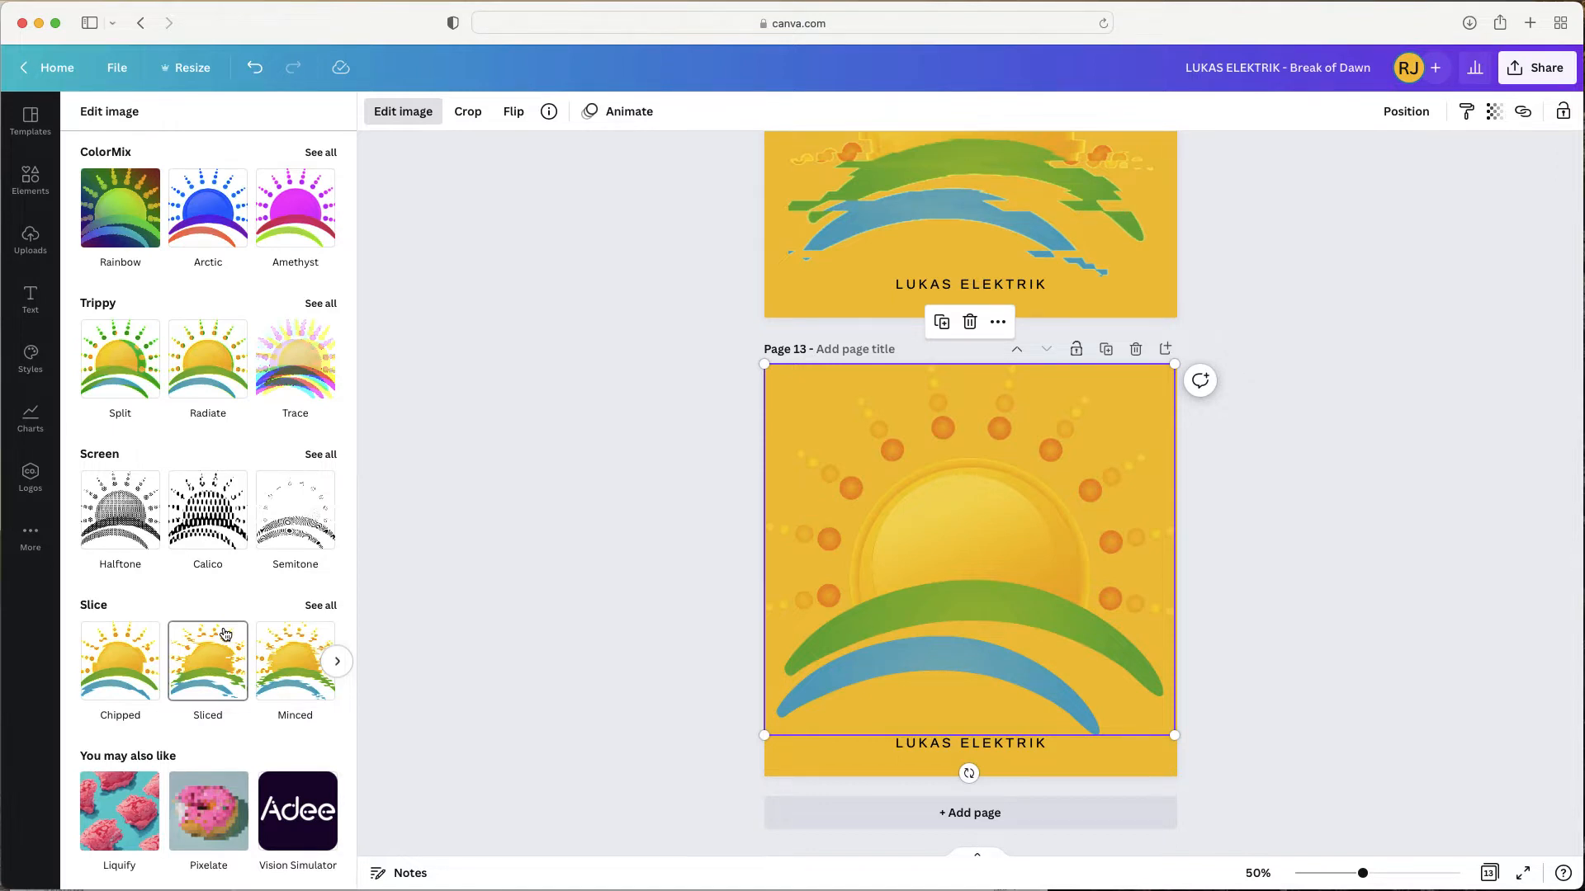
left_click(213, 680)
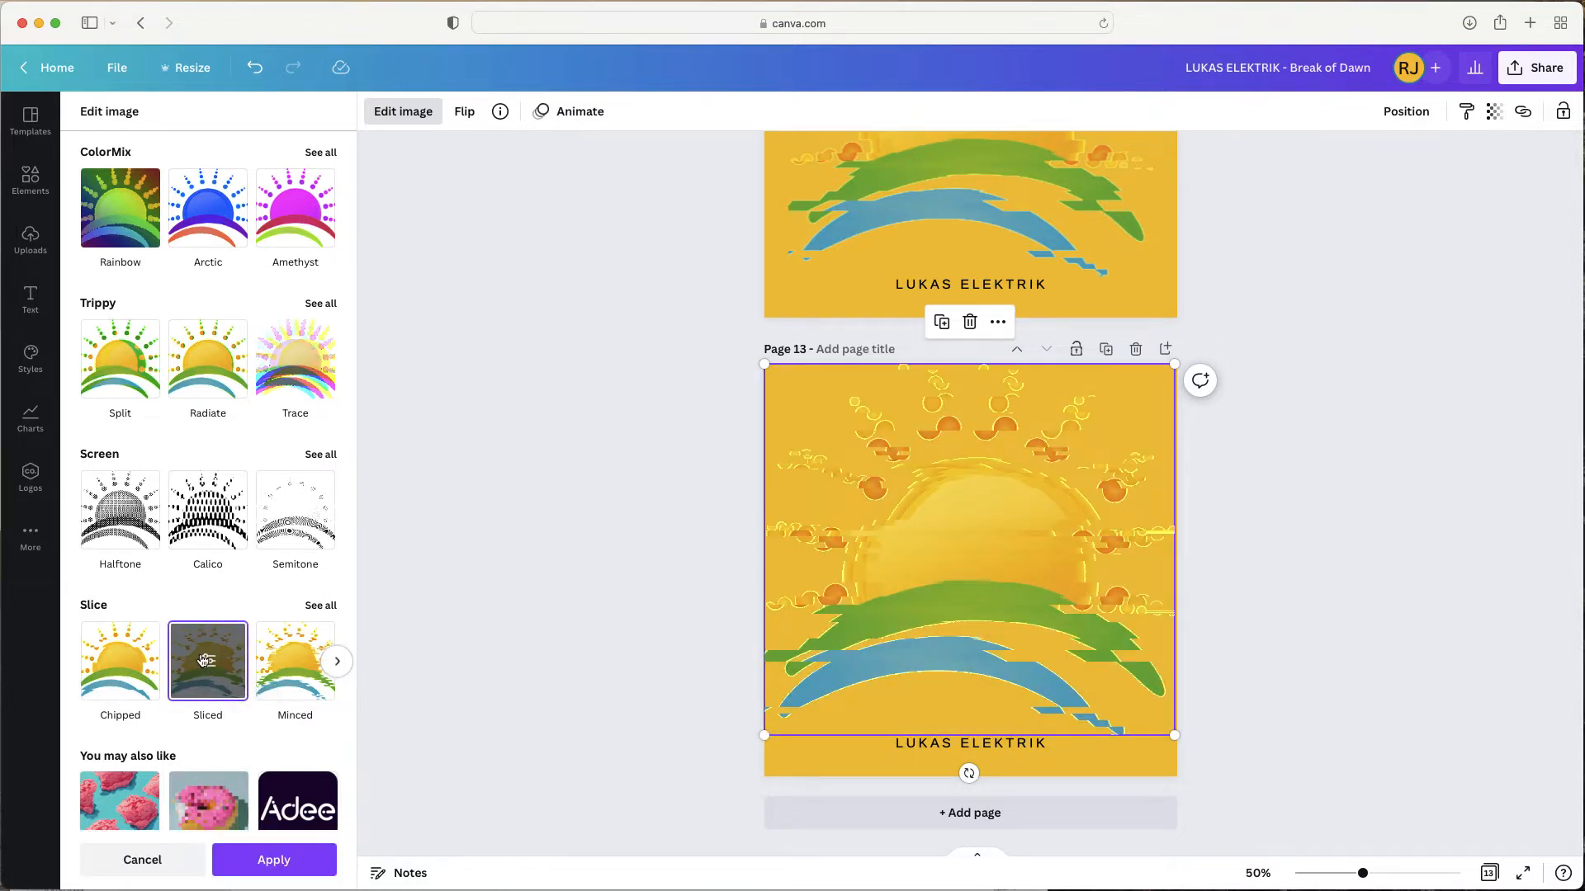
- Set the sunrise graphic's Slice effect to 6 slices and position 0,1, and apply it
left_click(203, 658)
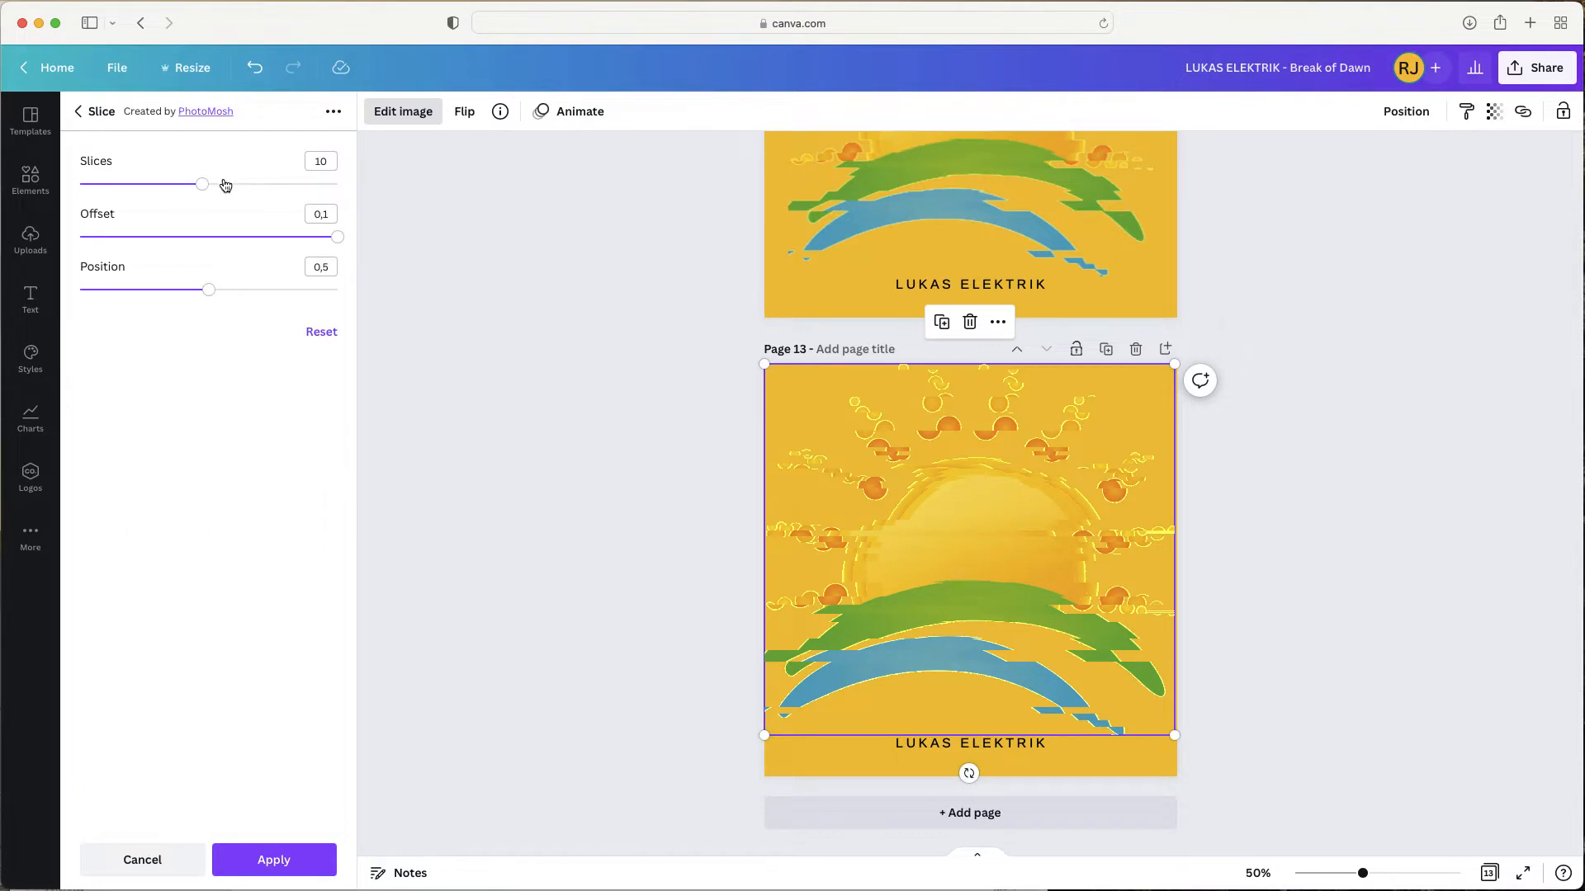
left_click_drag(201, 191, 148, 188)
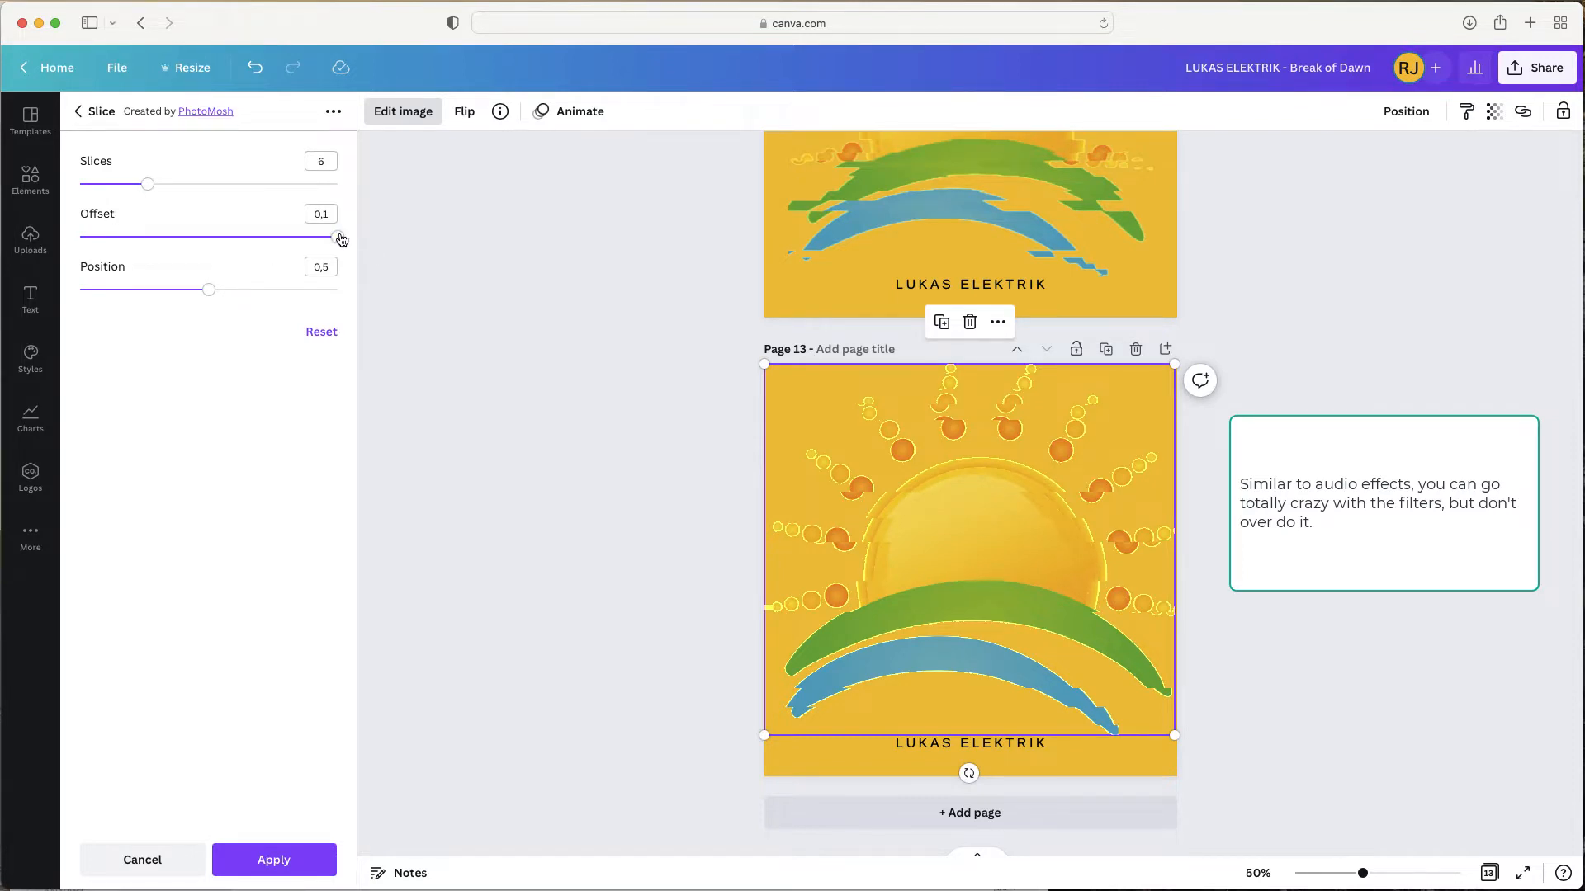
left_click_drag(338, 237, 389, 240)
mouse_move(210, 291)
left_mouse_down()
mouse_move(60, 288)
mouse_move(330, 276)
mouse_move(104, 277)
left_mouse_up()
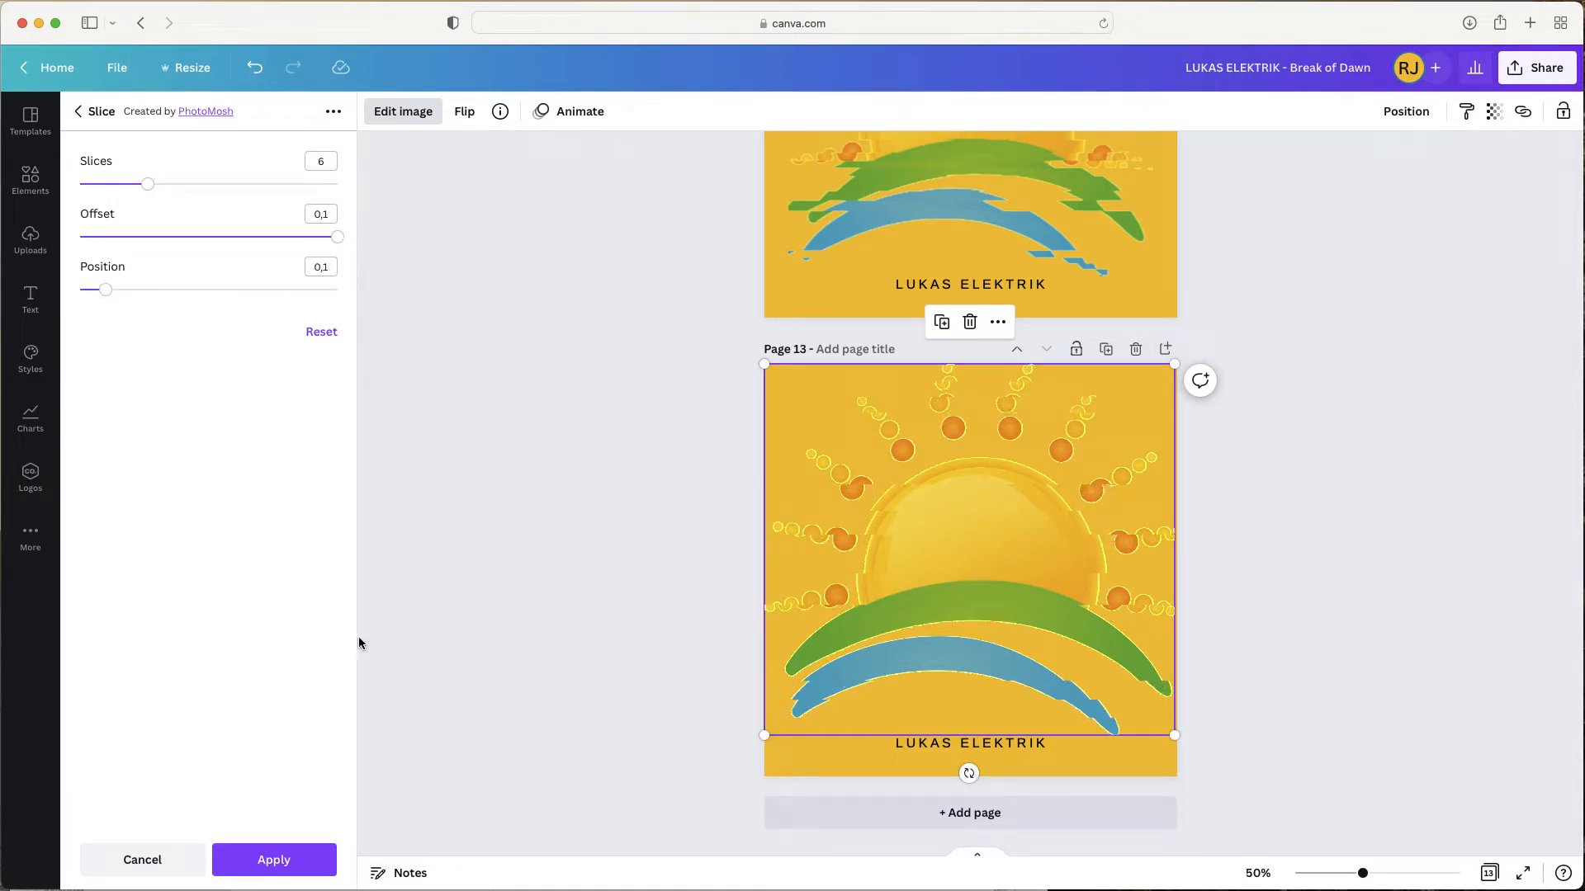
left_click(281, 859)
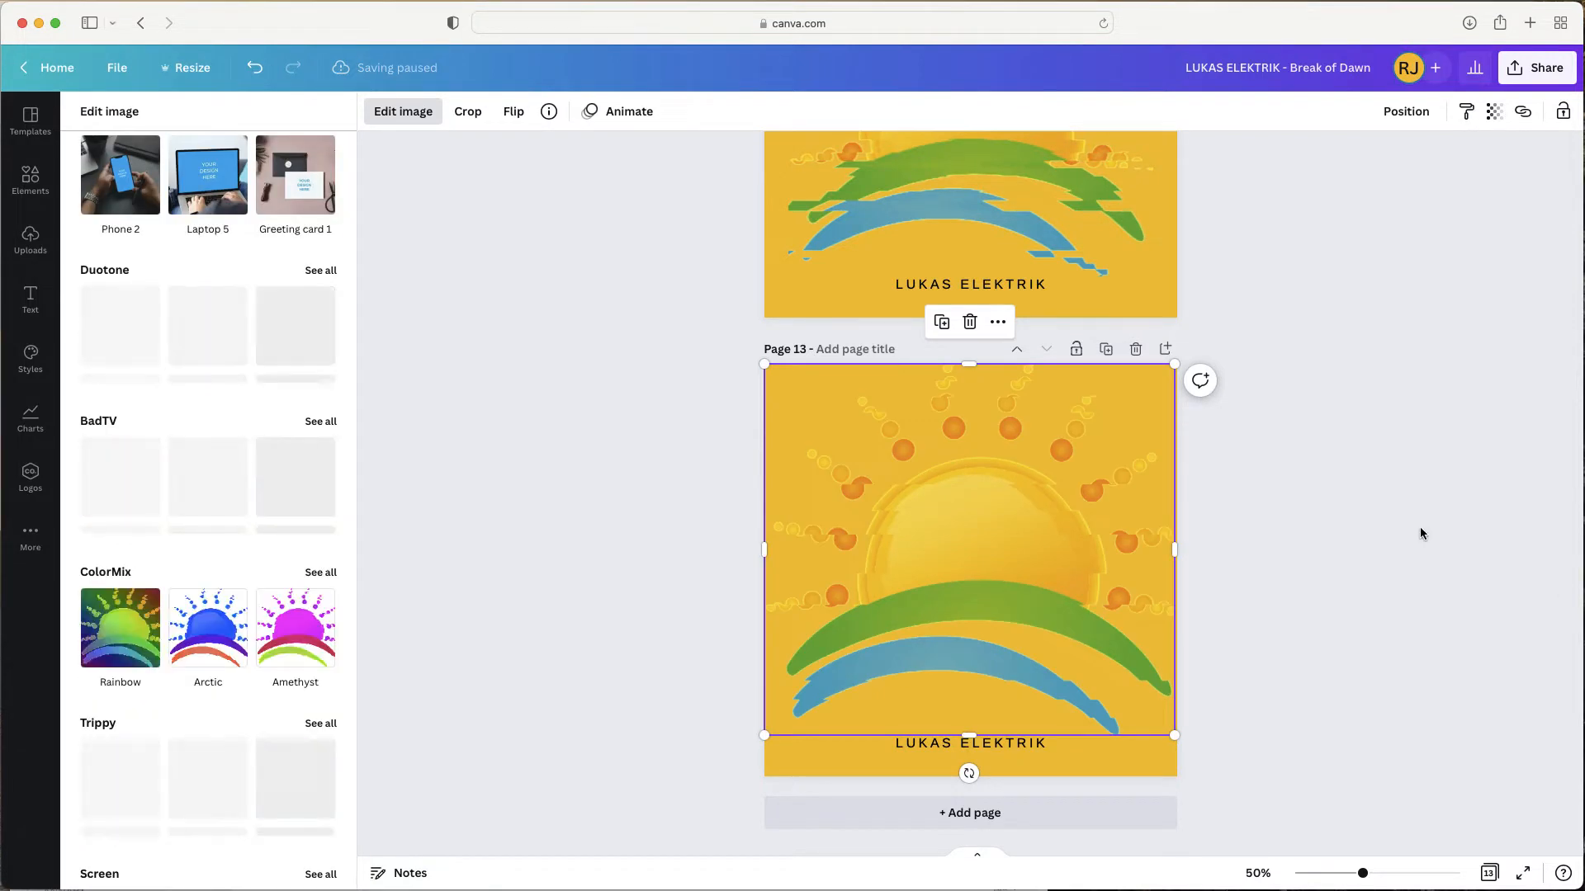
key("Escape")
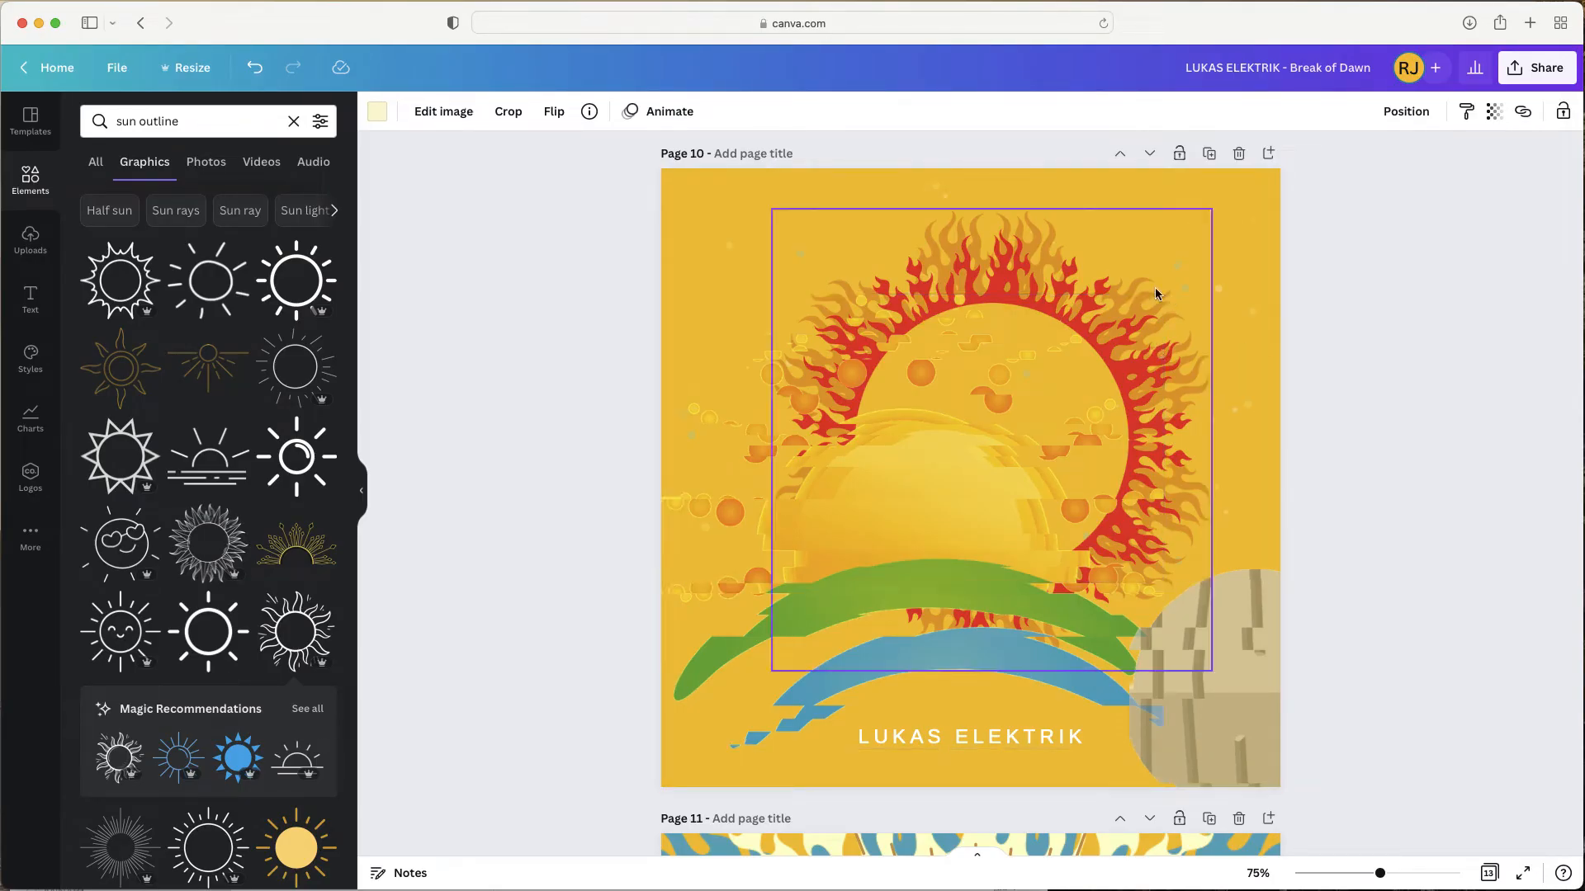
- Shift the flaming sun on page 10 up and left, enlarge it, and place the sliced sunrise graphic over its disc
left_click_drag(1040, 262, 973, 243)
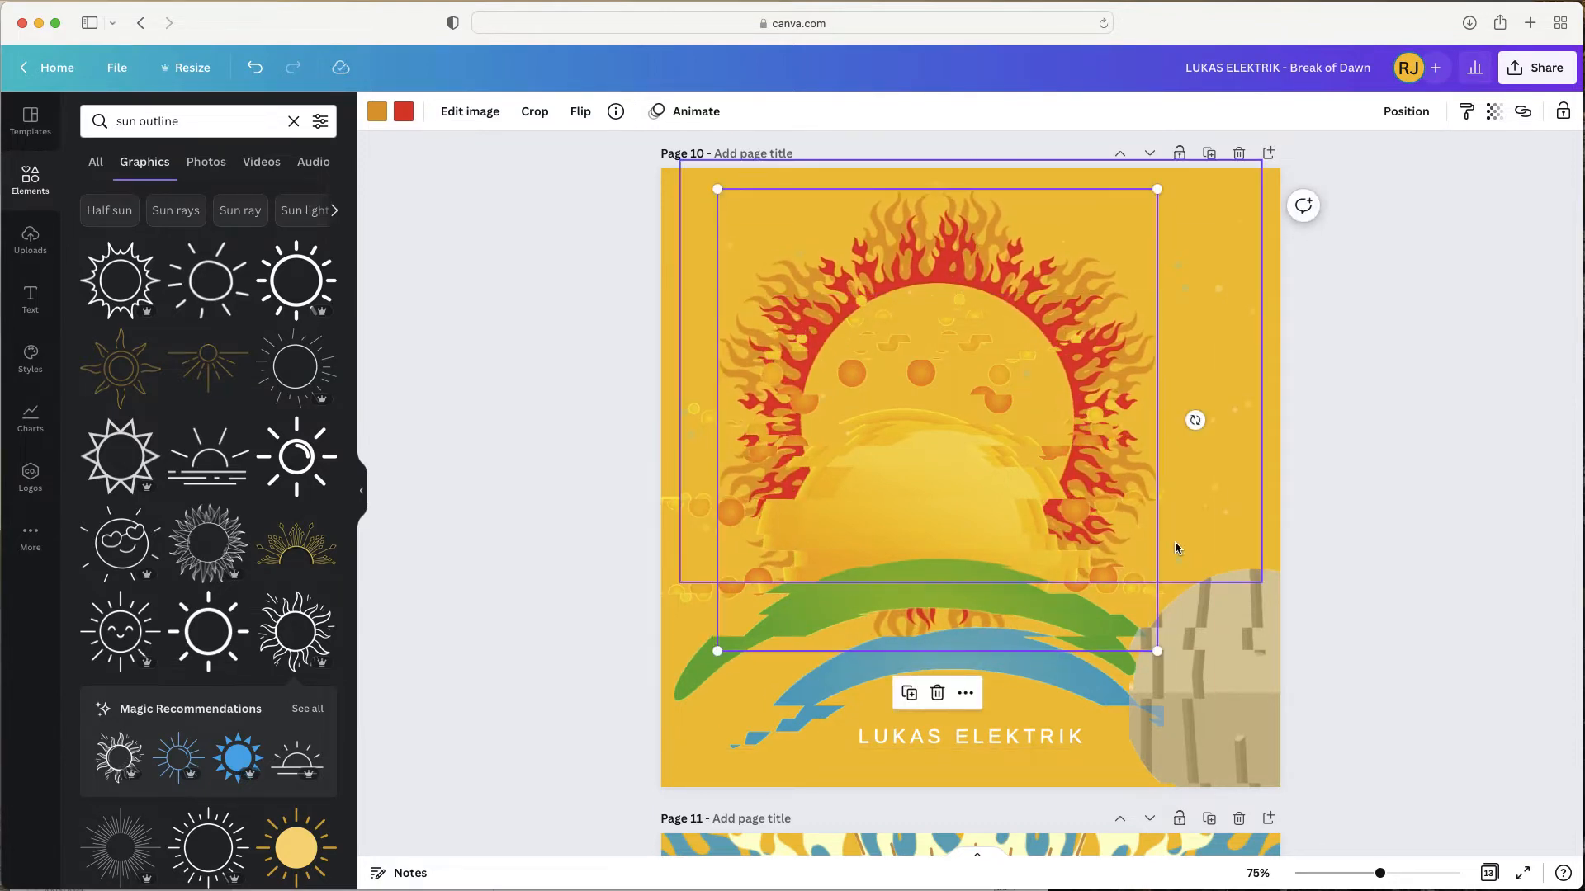
left_click_drag(1158, 650, 1282, 721)
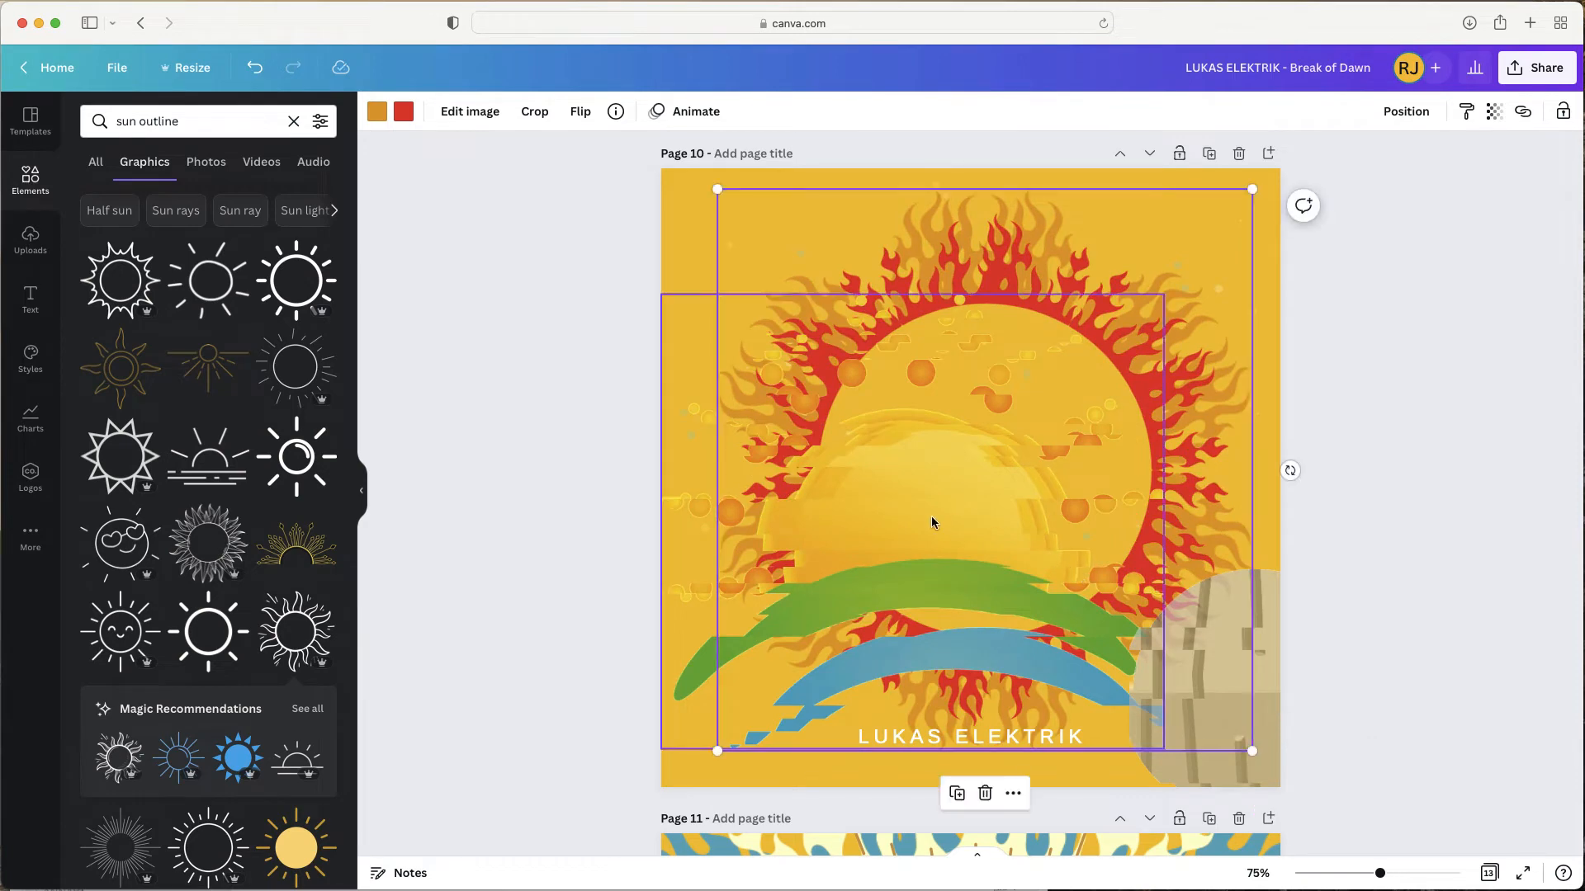
left_click_drag(928, 516, 978, 440)
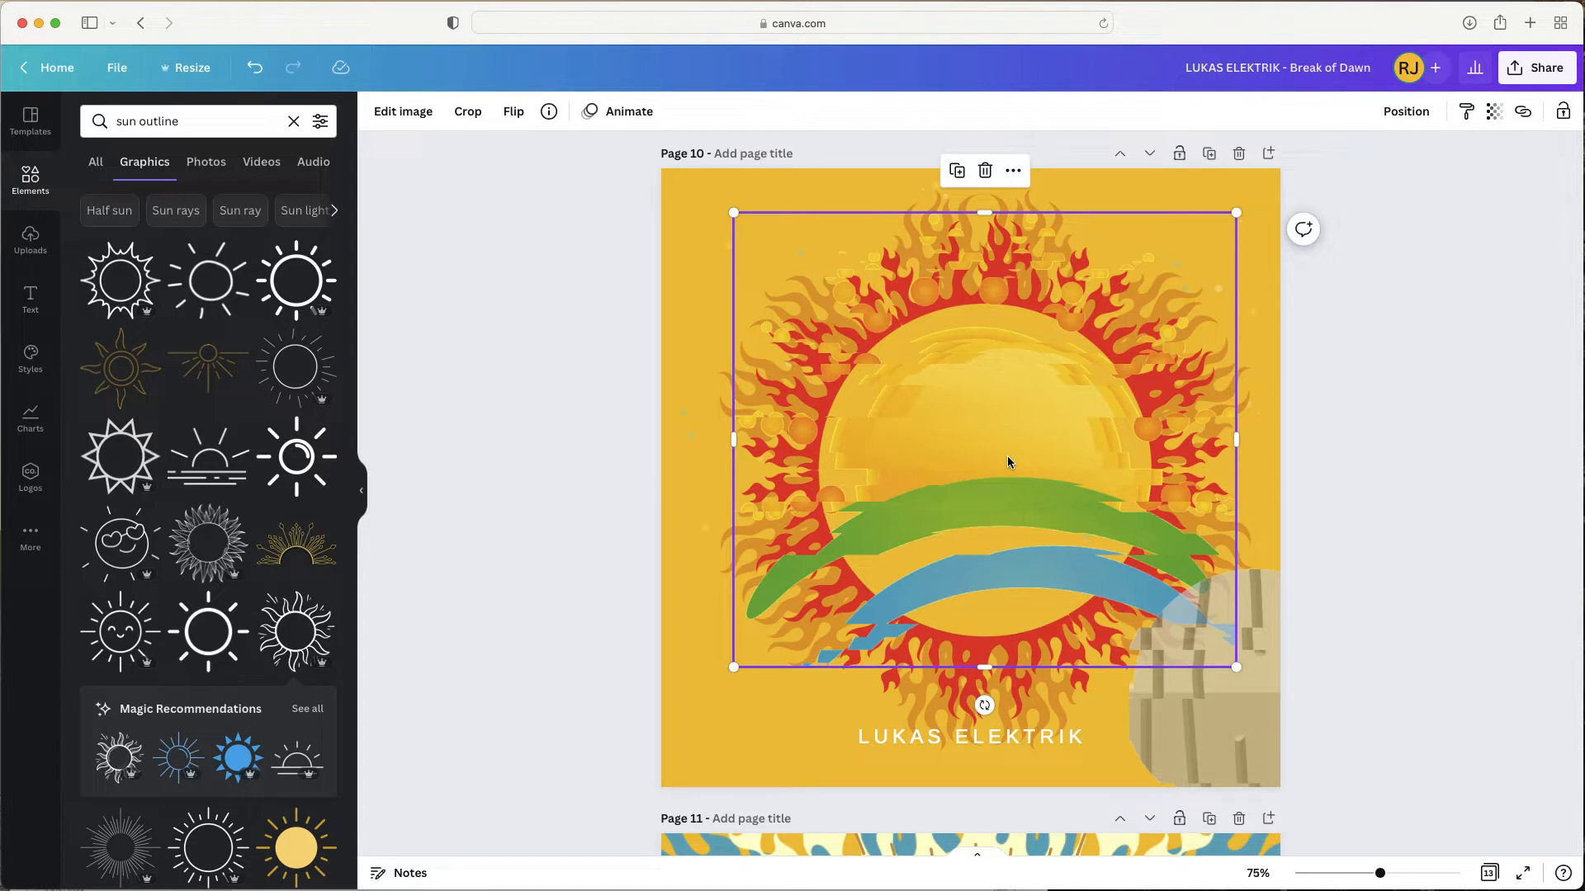
left_click(1399, 571)
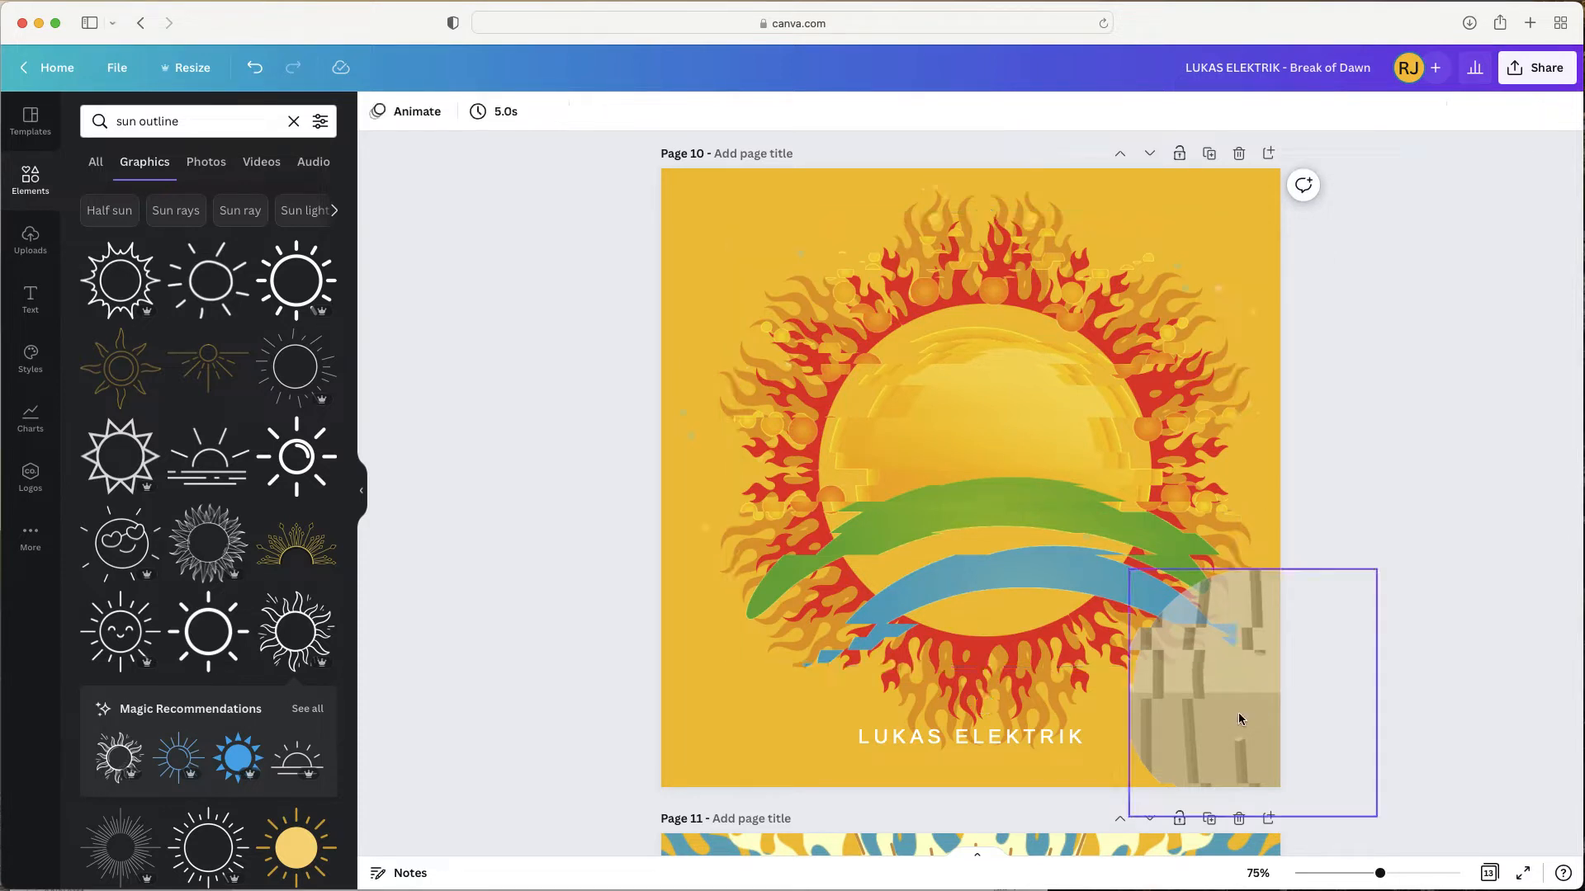
- Move the translucent striped circle from page 10's lower-right corner onto the flaming sun and enlarge it to cover the sun's disc
left_click_drag(1238, 713, 934, 462)
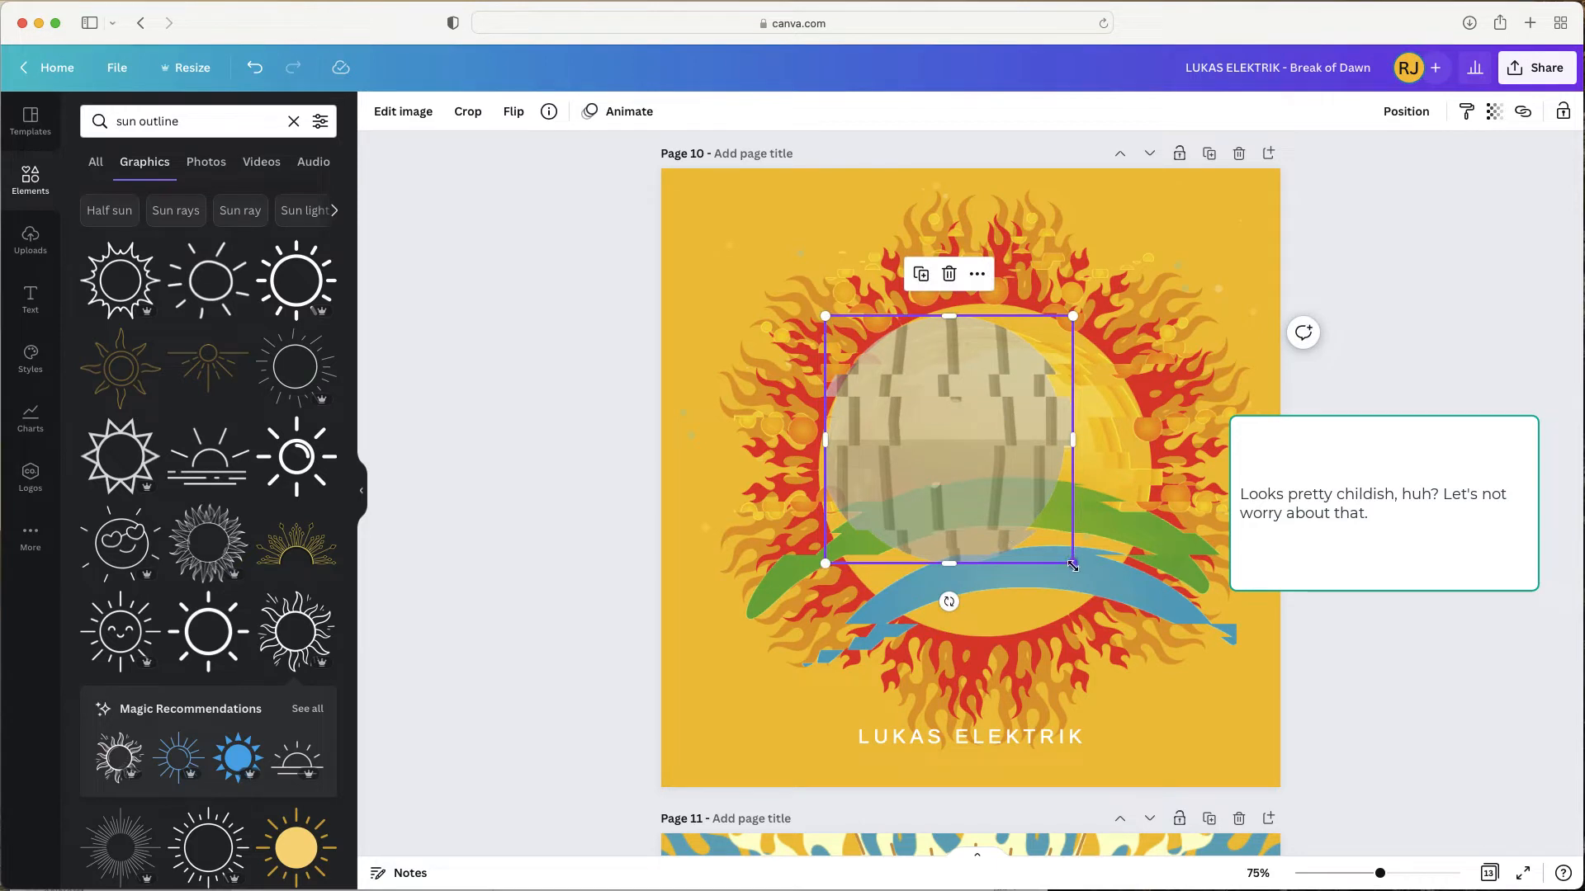
left_click_drag(1073, 566, 1160, 617)
left_click_drag(993, 479, 989, 468)
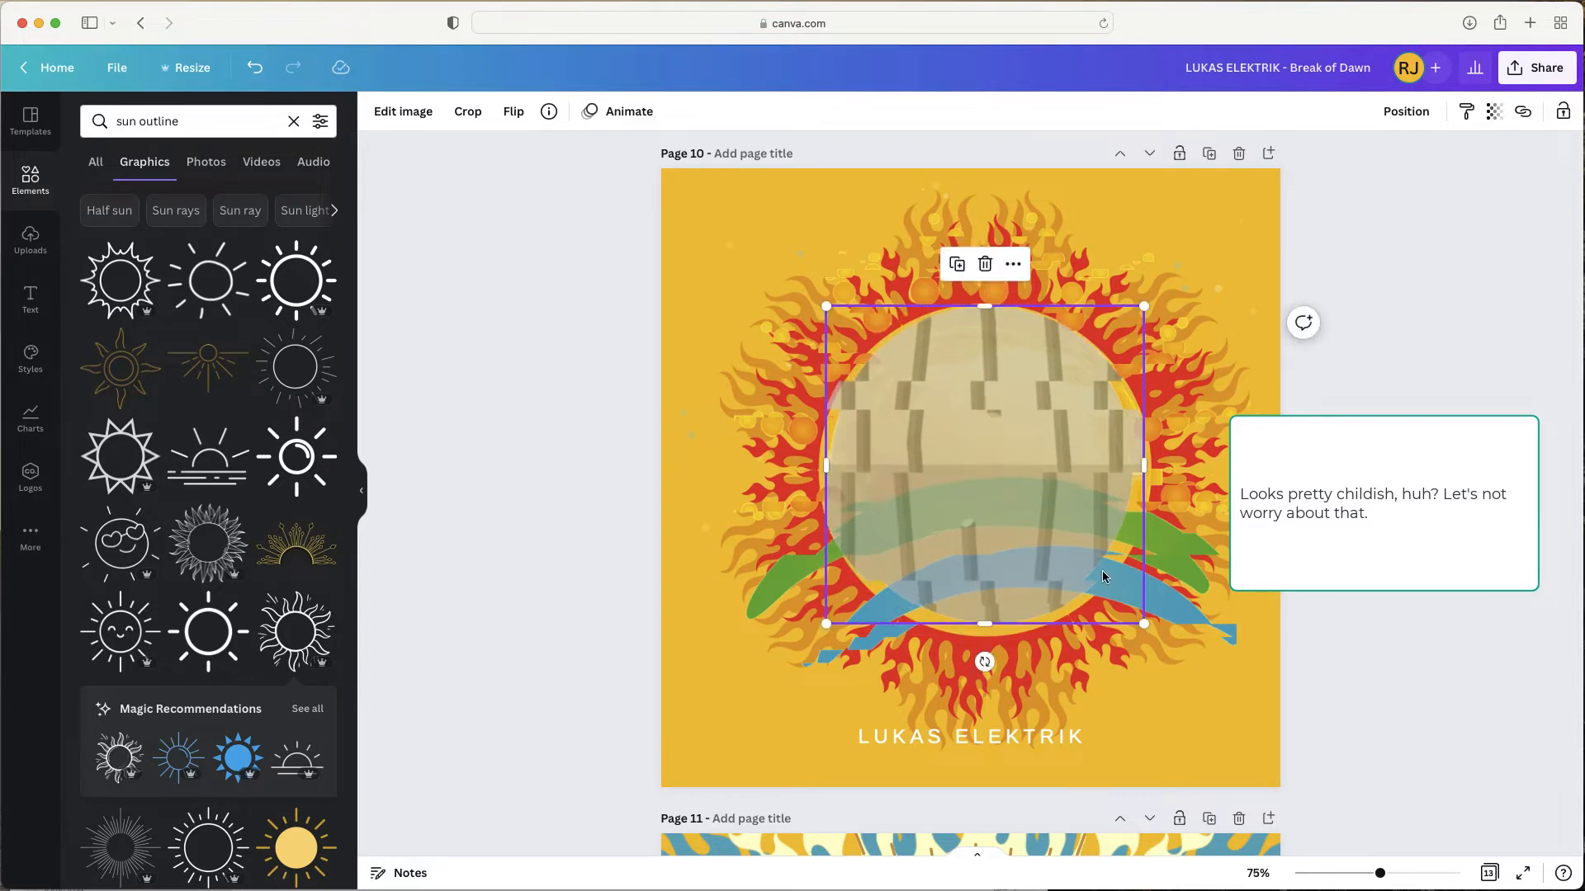
left_click_drag(1144, 624, 1149, 635)
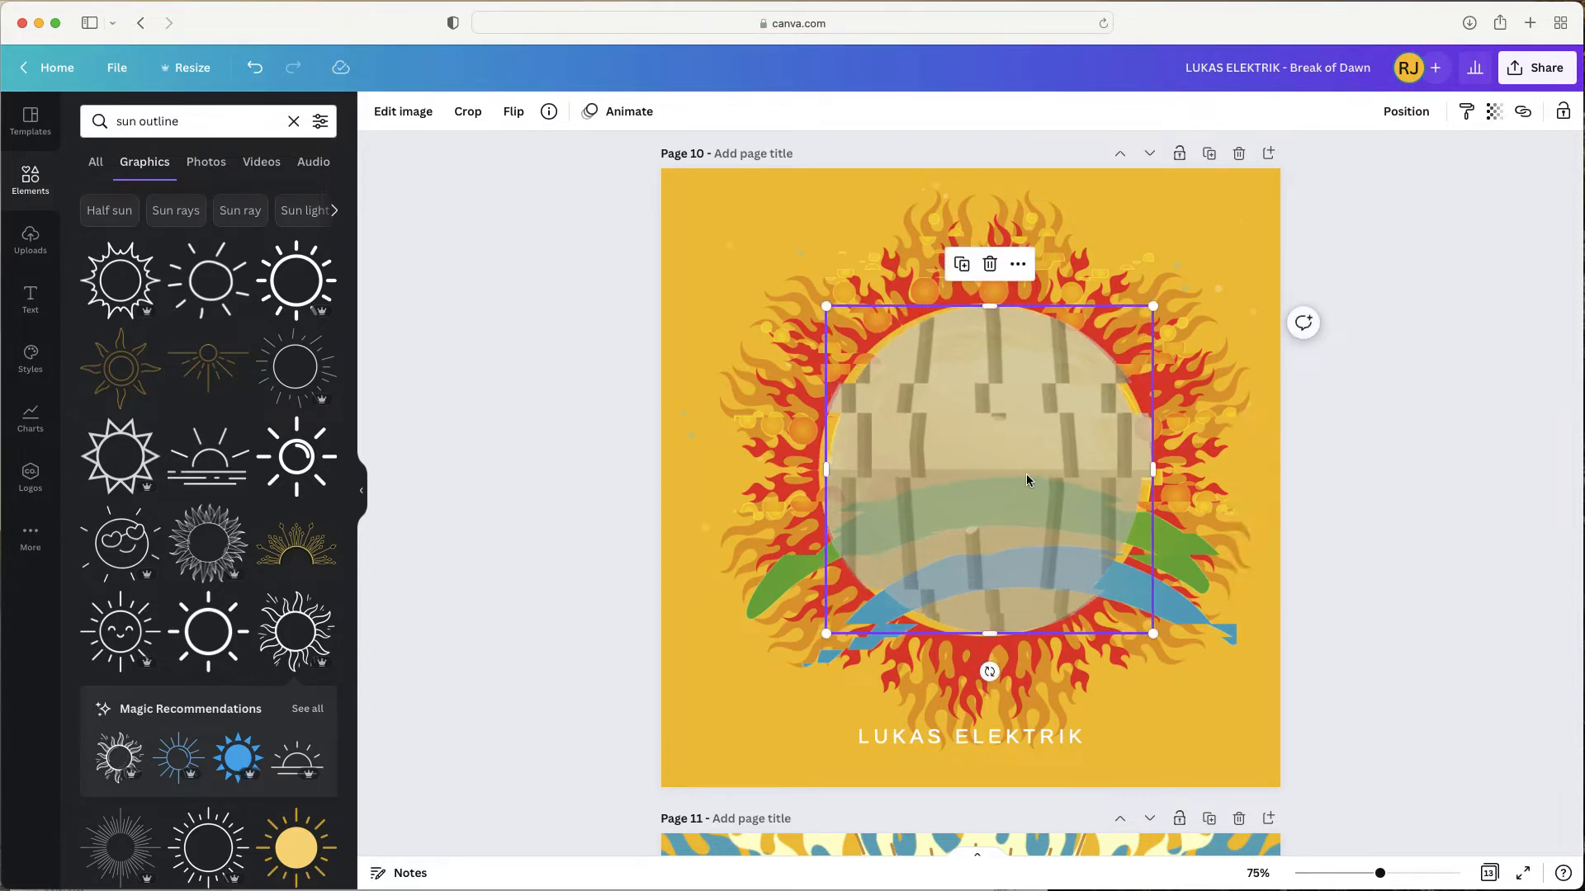
left_click_drag(1028, 479, 1024, 482)
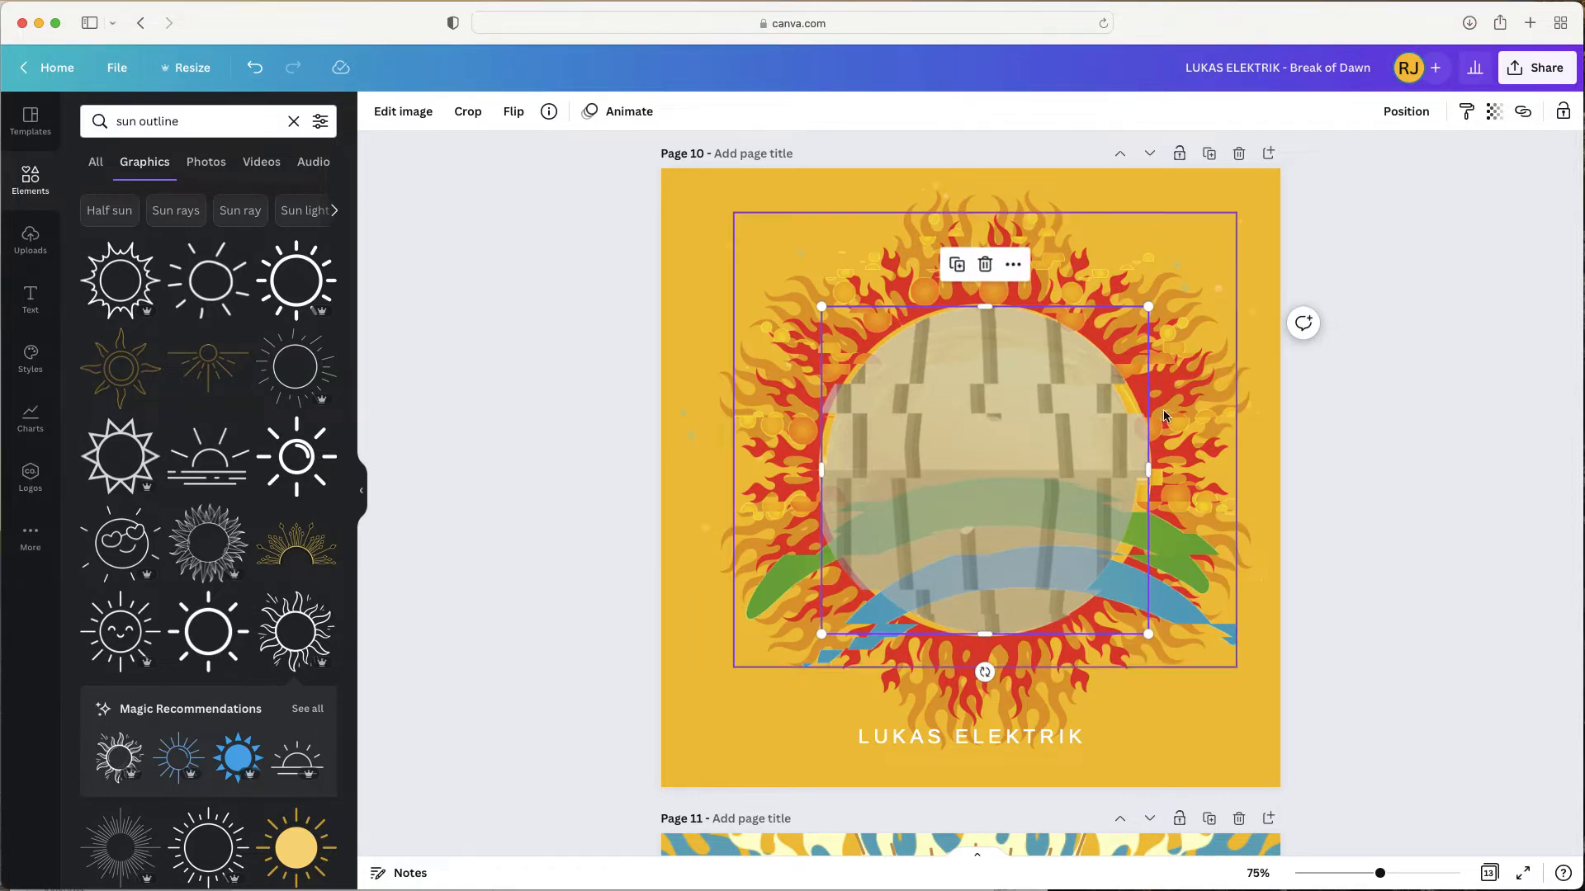
- Set the striped circle's transparency to 70
left_click(1494, 112)
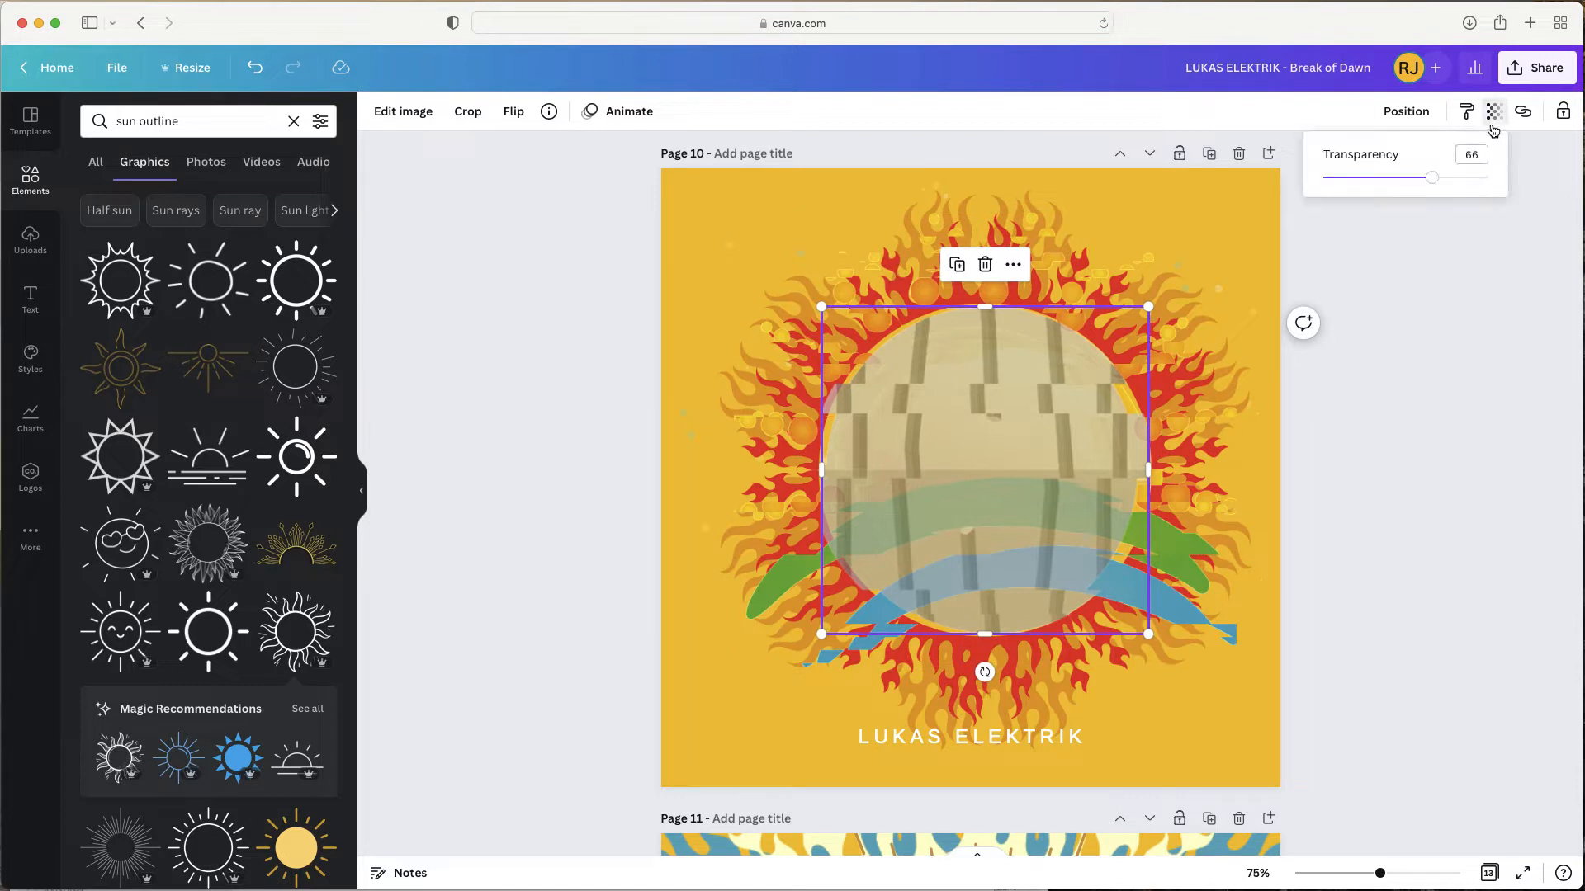
left_click_drag(1432, 177, 1504, 179)
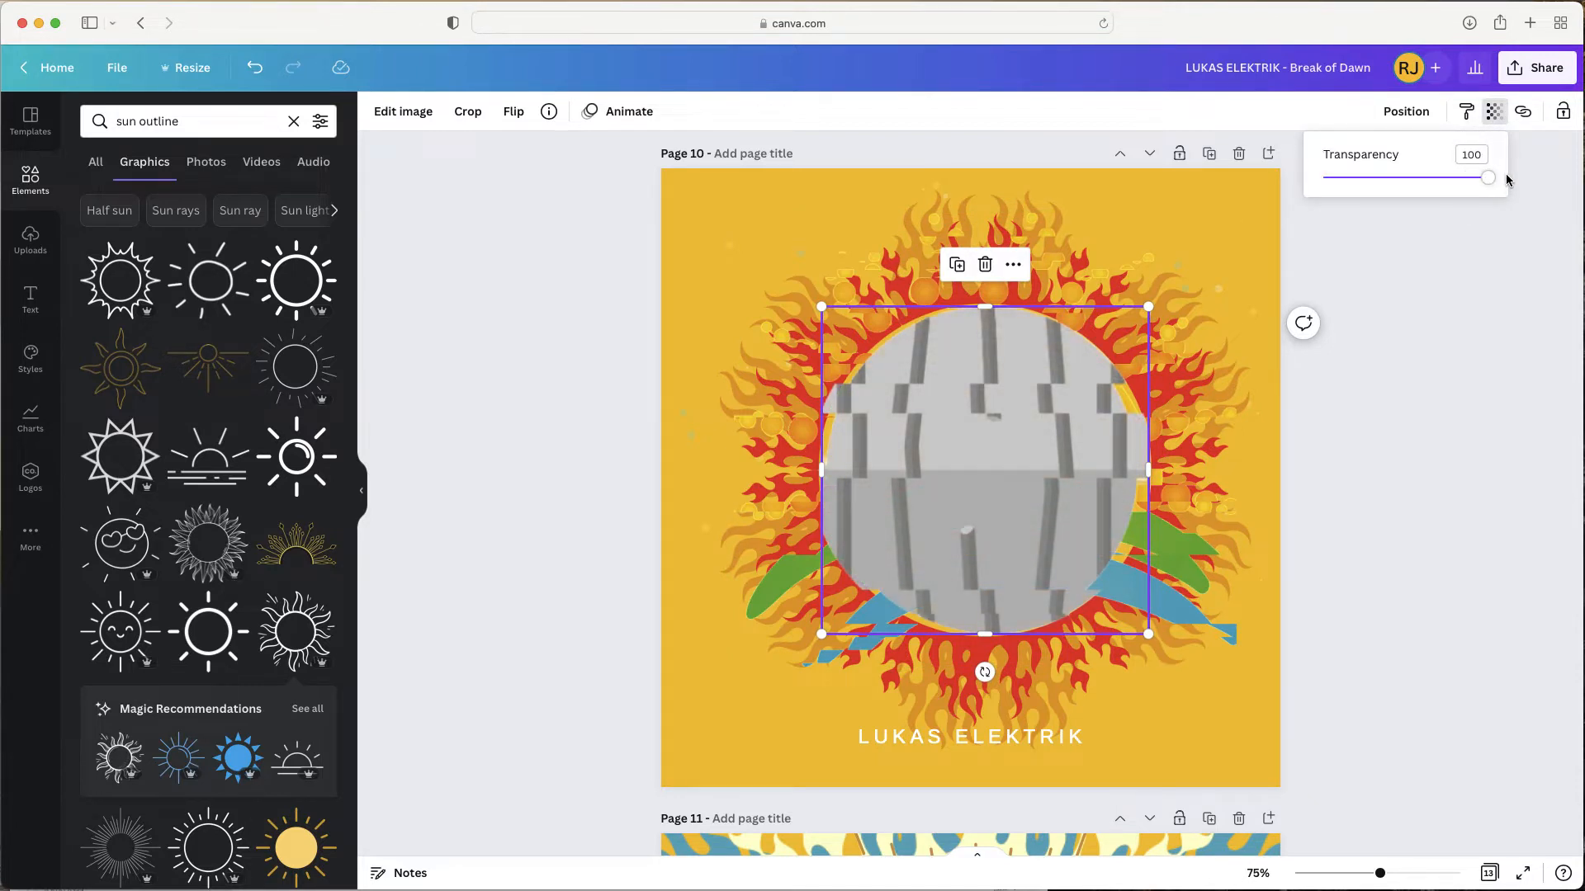
mouse_move(1506, 179)
left_mouse_down()
mouse_move(1345, 181)
mouse_move(1482, 180)
left_mouse_up()
left_click_drag(1481, 180, 1440, 179)
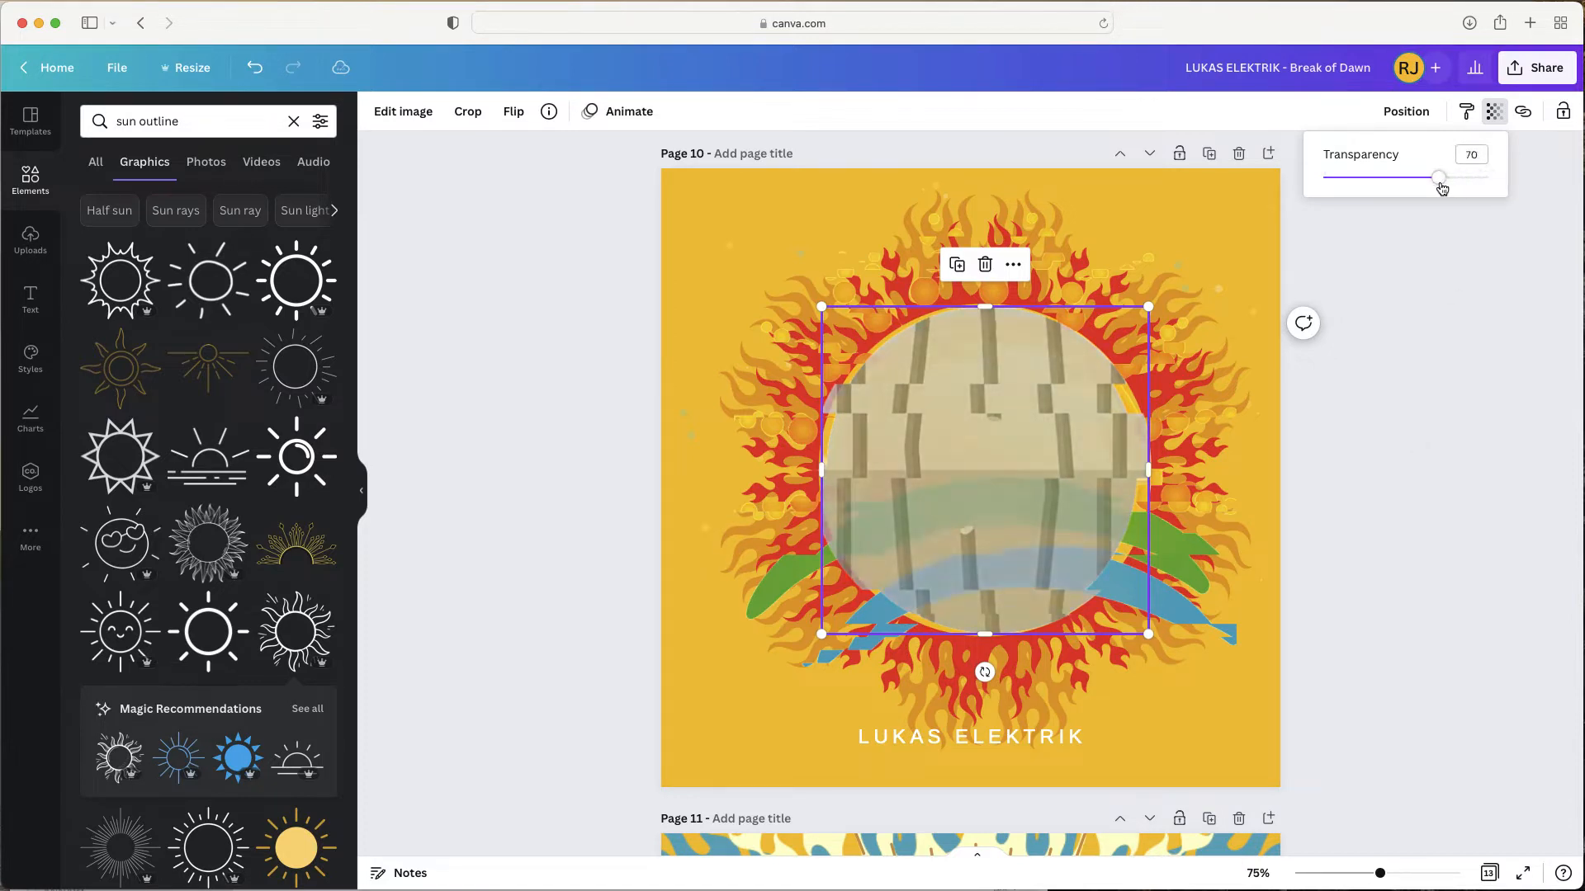
key("Escape")
left_click(1395, 468)
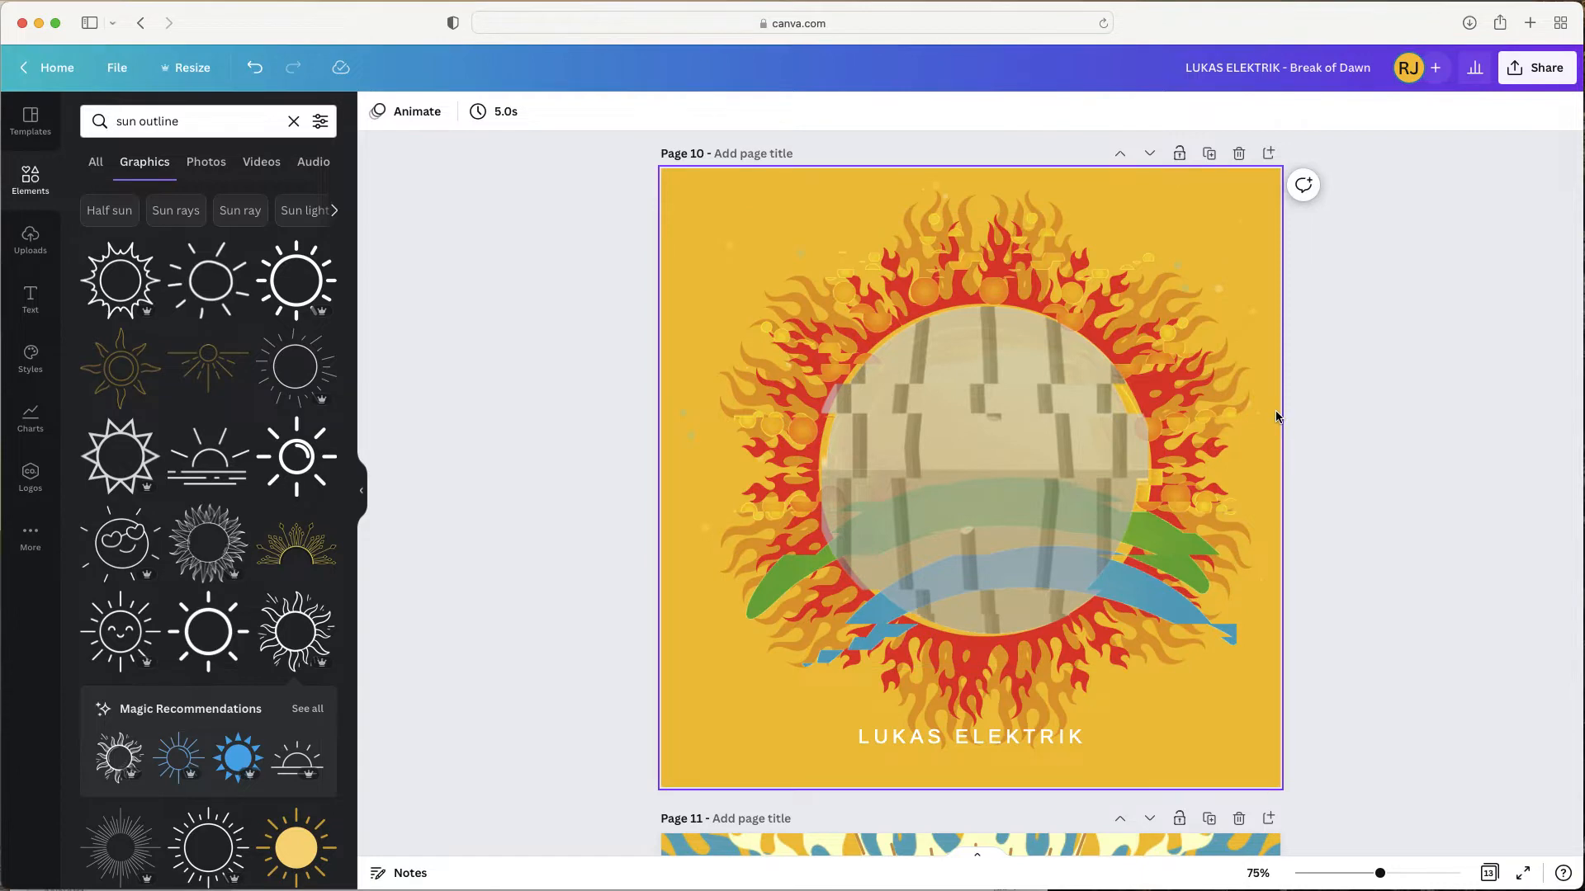
- Review the page 10 artwork alongside the page 11 design below it
scroll(1276, 416, "down", 10)
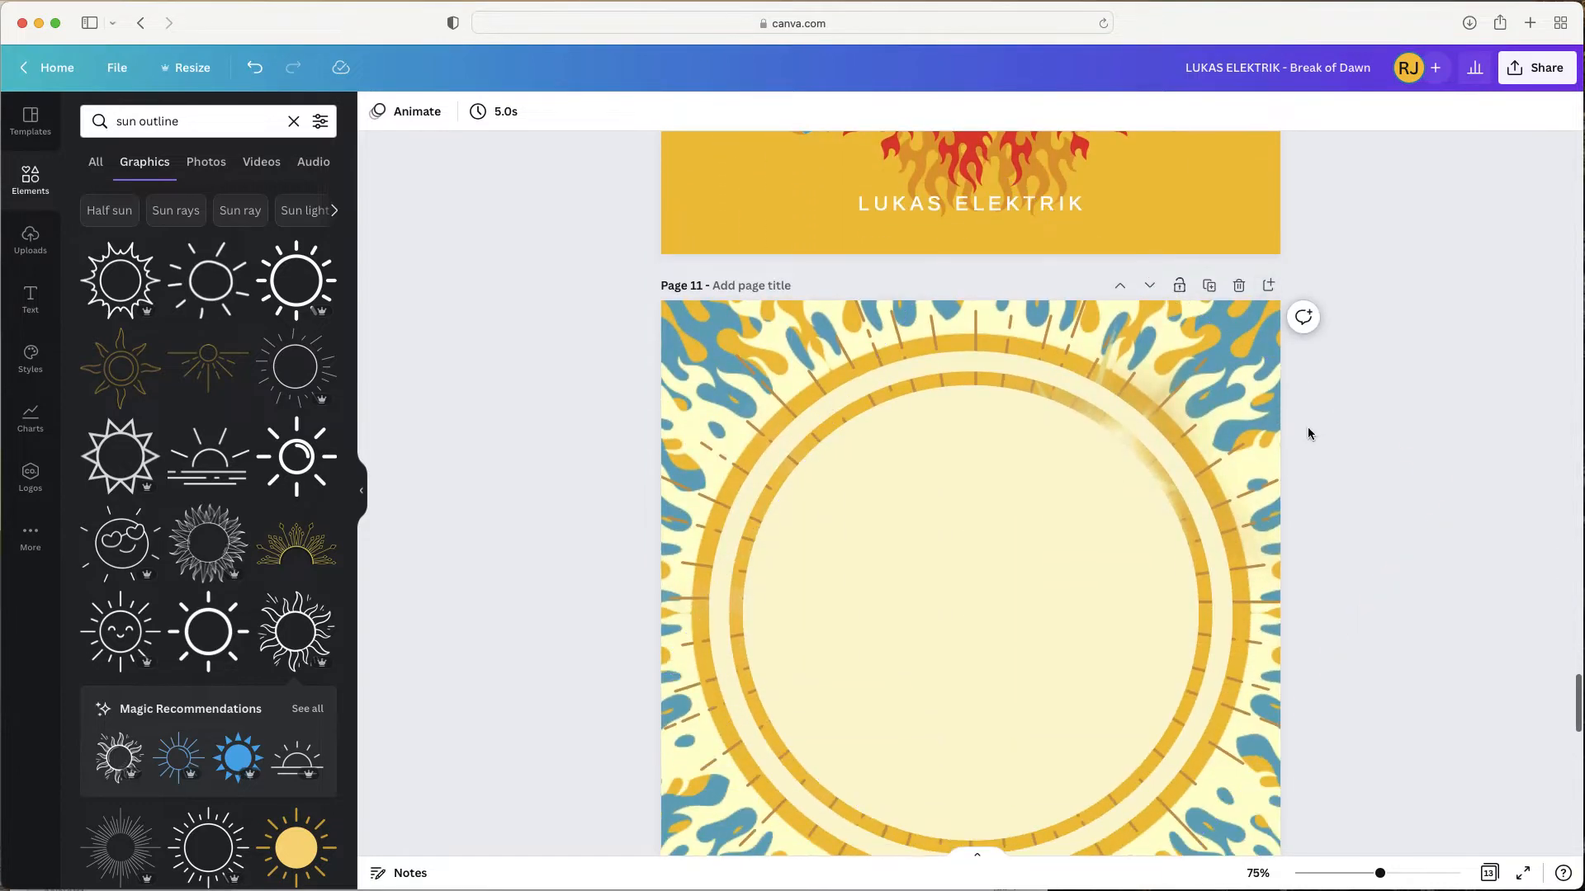
scroll(1311, 435, "down", 3)
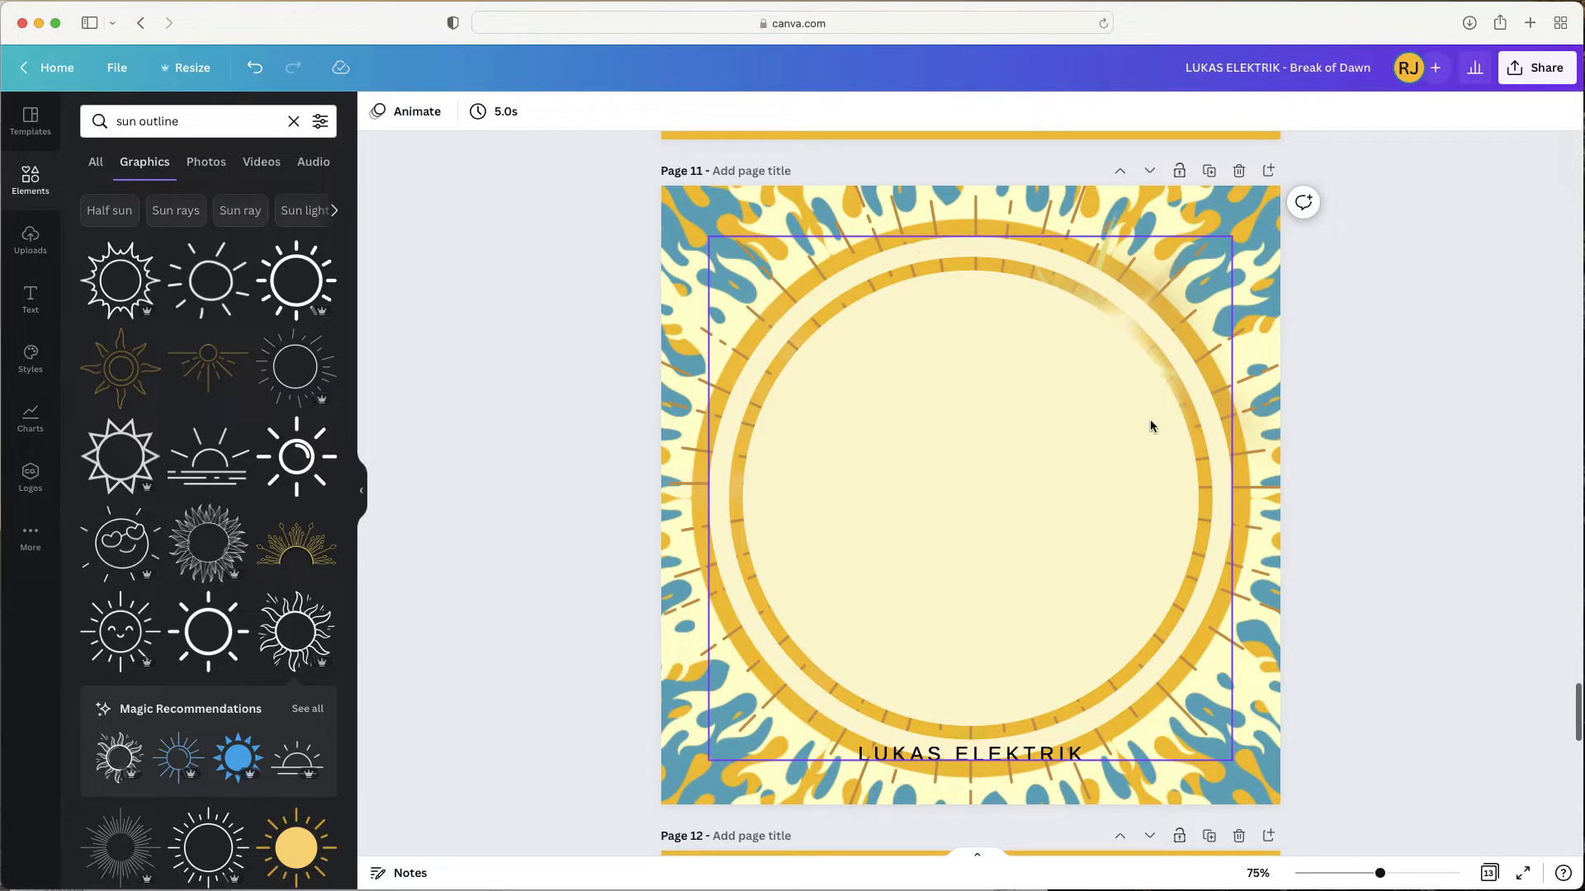
scroll(1457, 408, "up", 10)
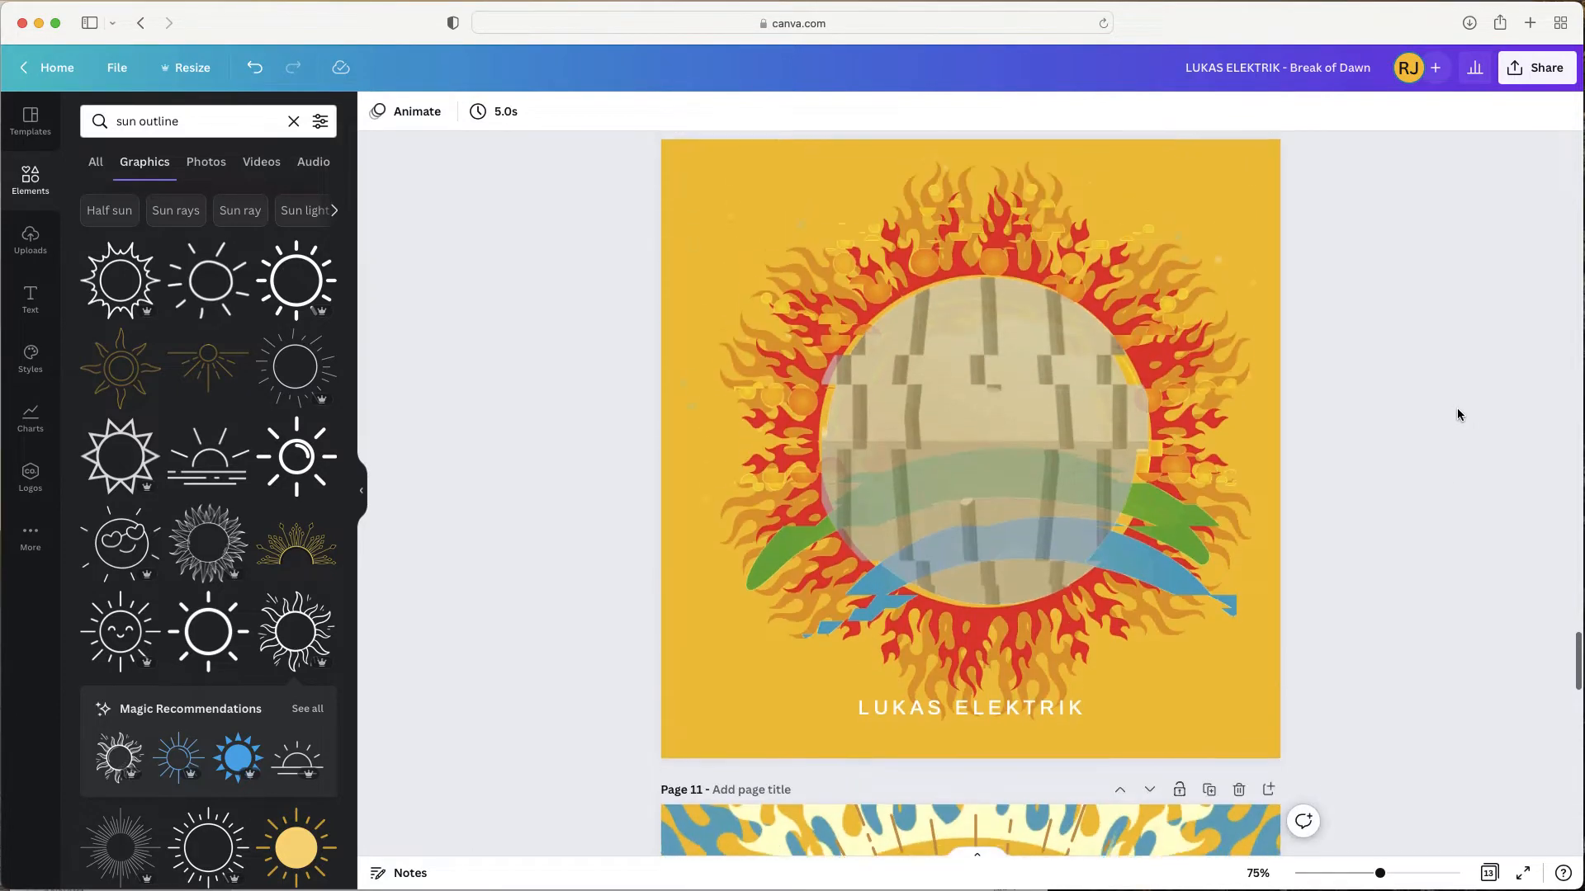
scroll(1458, 408, "down", 3)
scroll(1457, 407, "up", 3)
scroll(1458, 408, "down", 3)
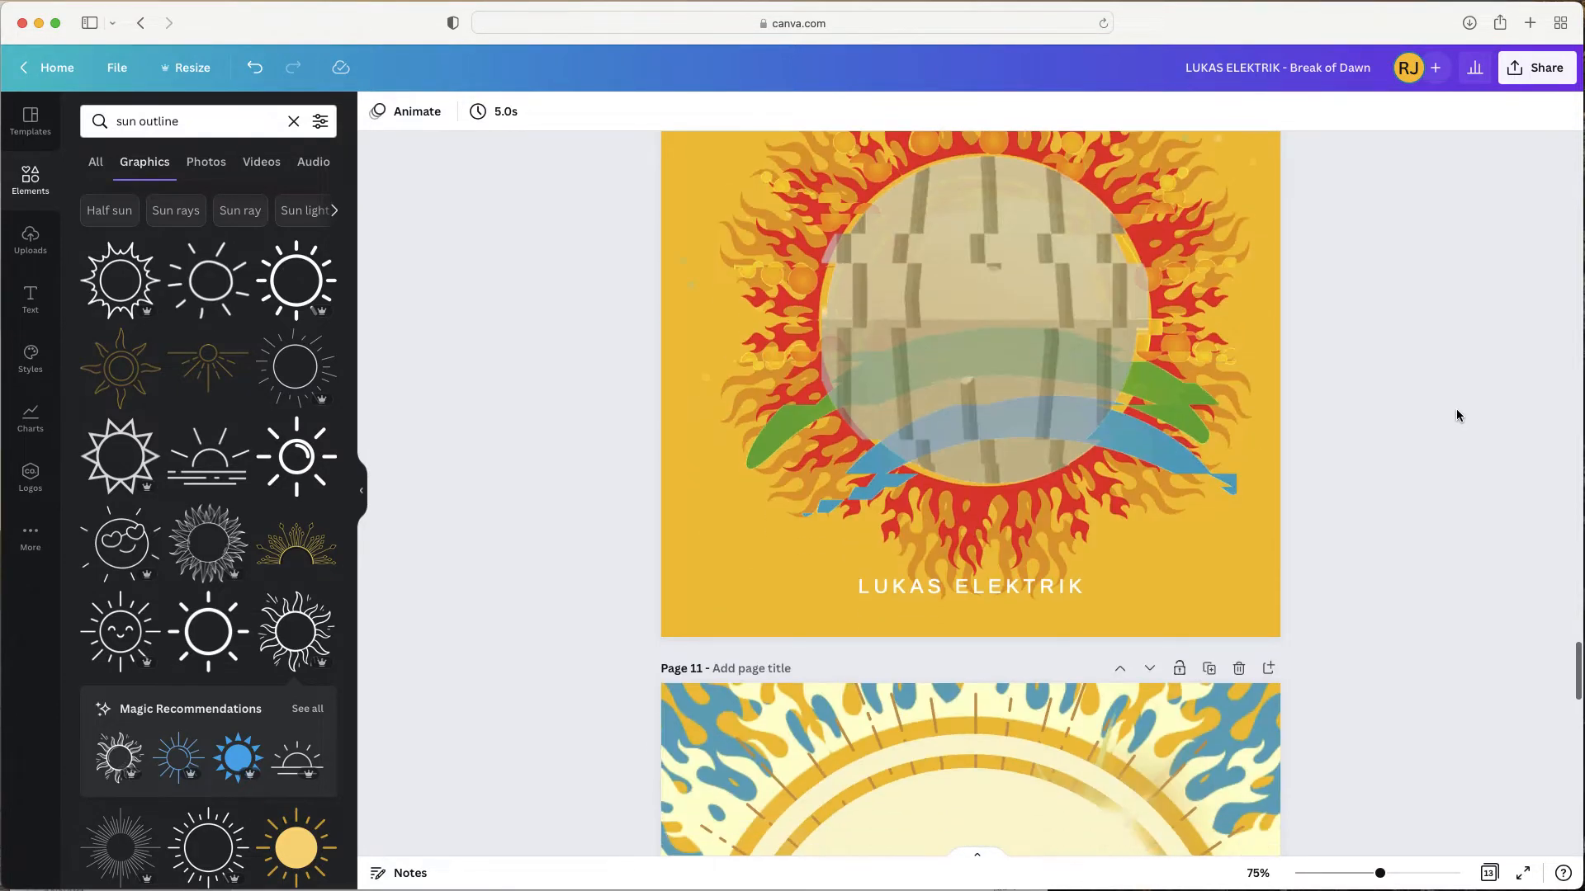
scroll(1456, 408, "up", 3)
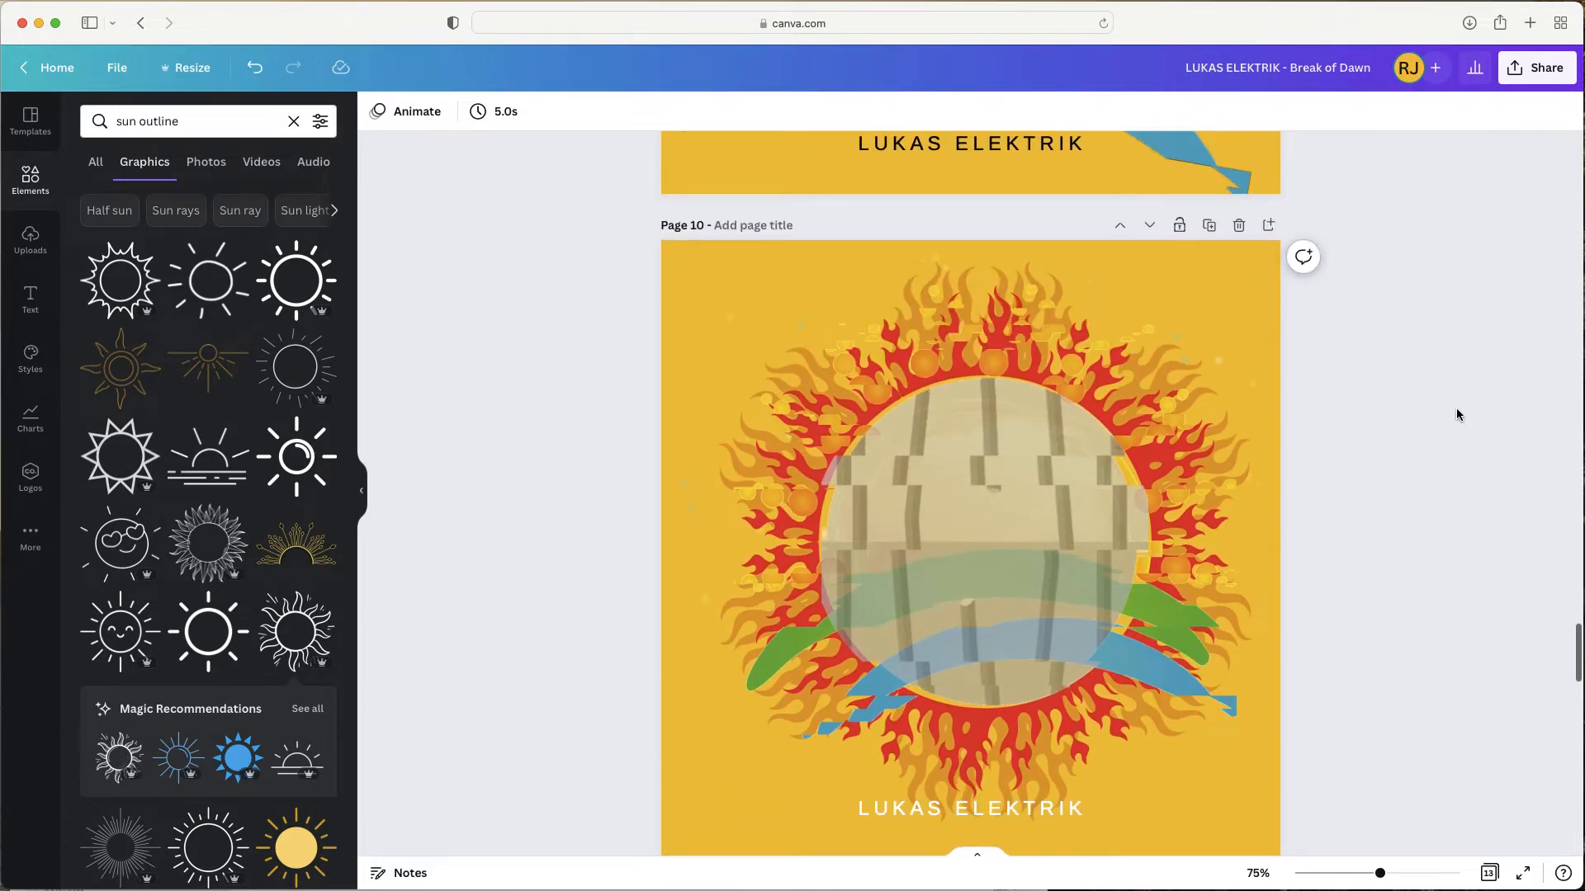
- Add a blank page after page 10 and move page 10's flaming sun down so it overhangs that page's lower edge
left_click(1270, 227)
scroll(1422, 371, "up", 4)
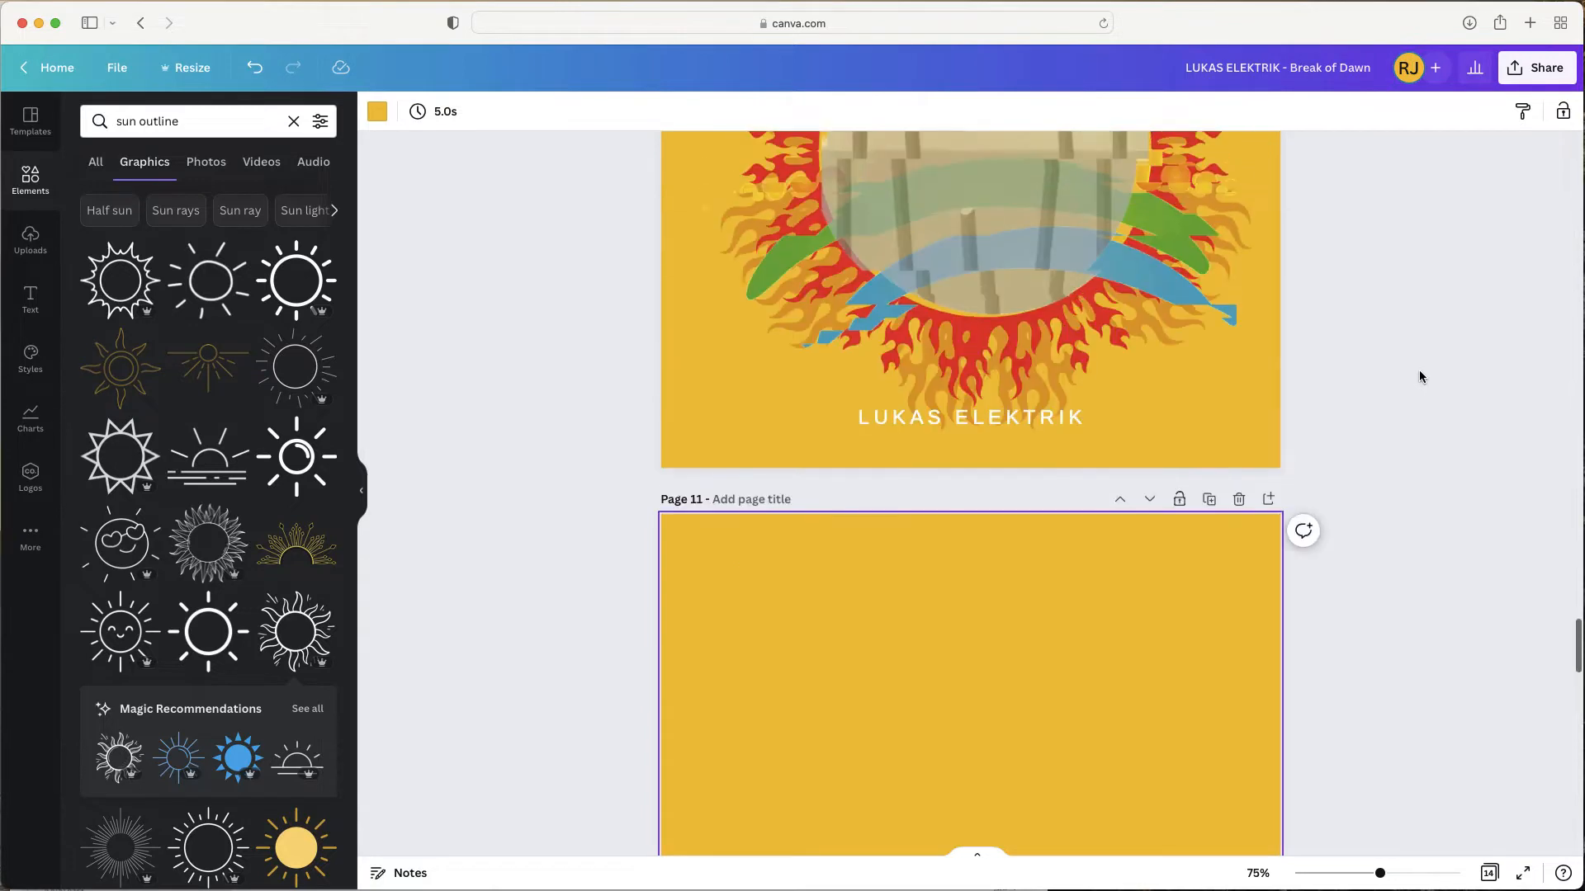
left_click_drag(1061, 396, 1048, 839)
scroll(1383, 690, "down", 3)
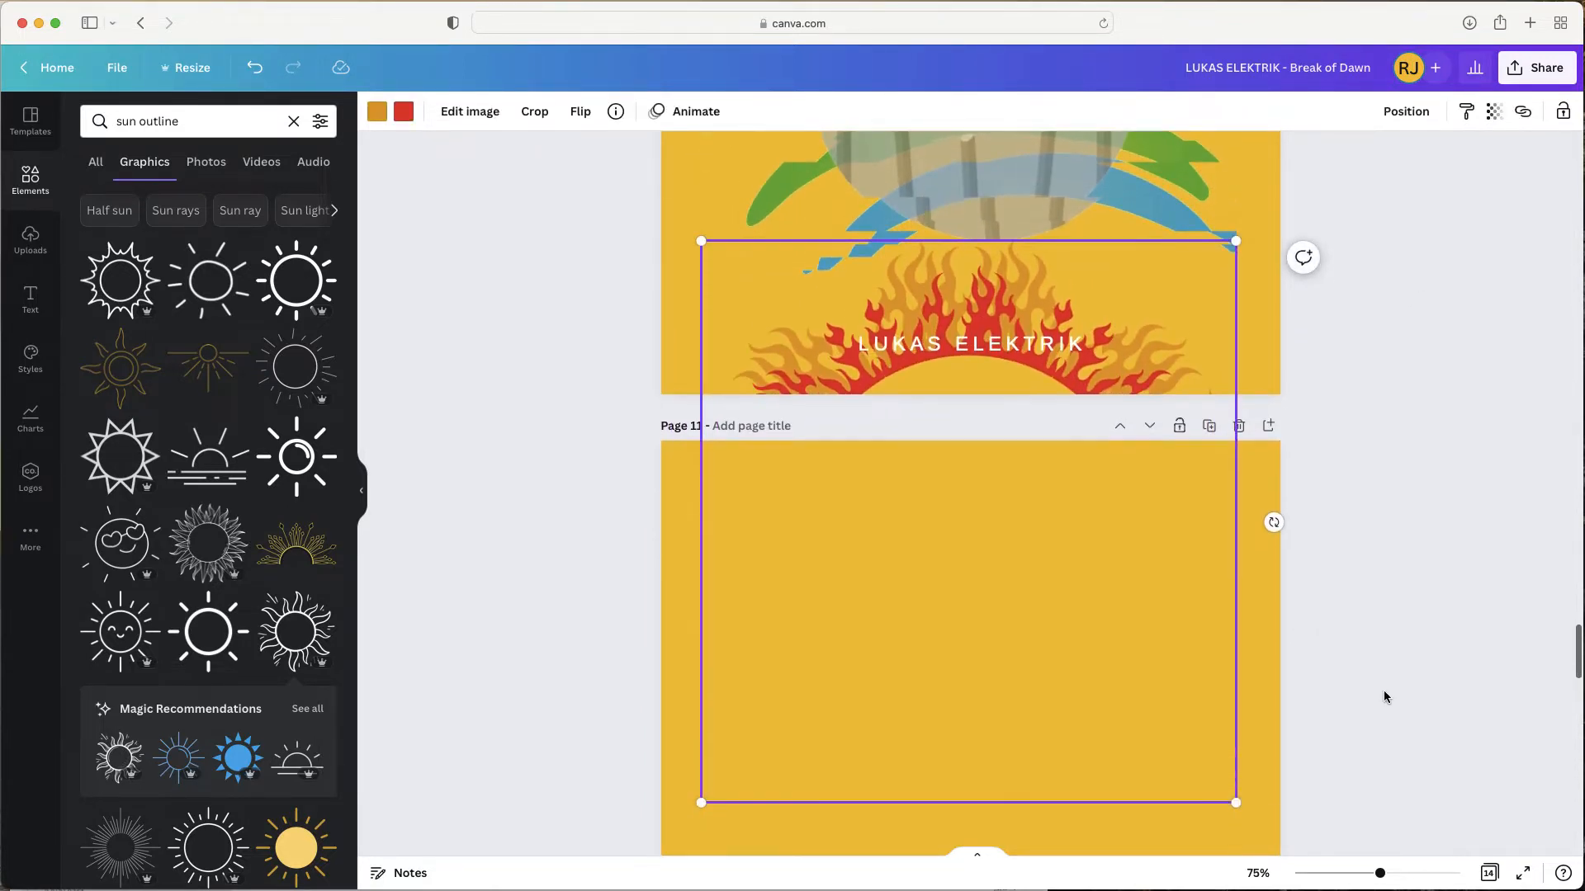
left_click_drag(1075, 566, 1102, 636)
- Bring the flaming sun at page 10's lower edge to the front and shift it slightly right
right_click(1161, 596)
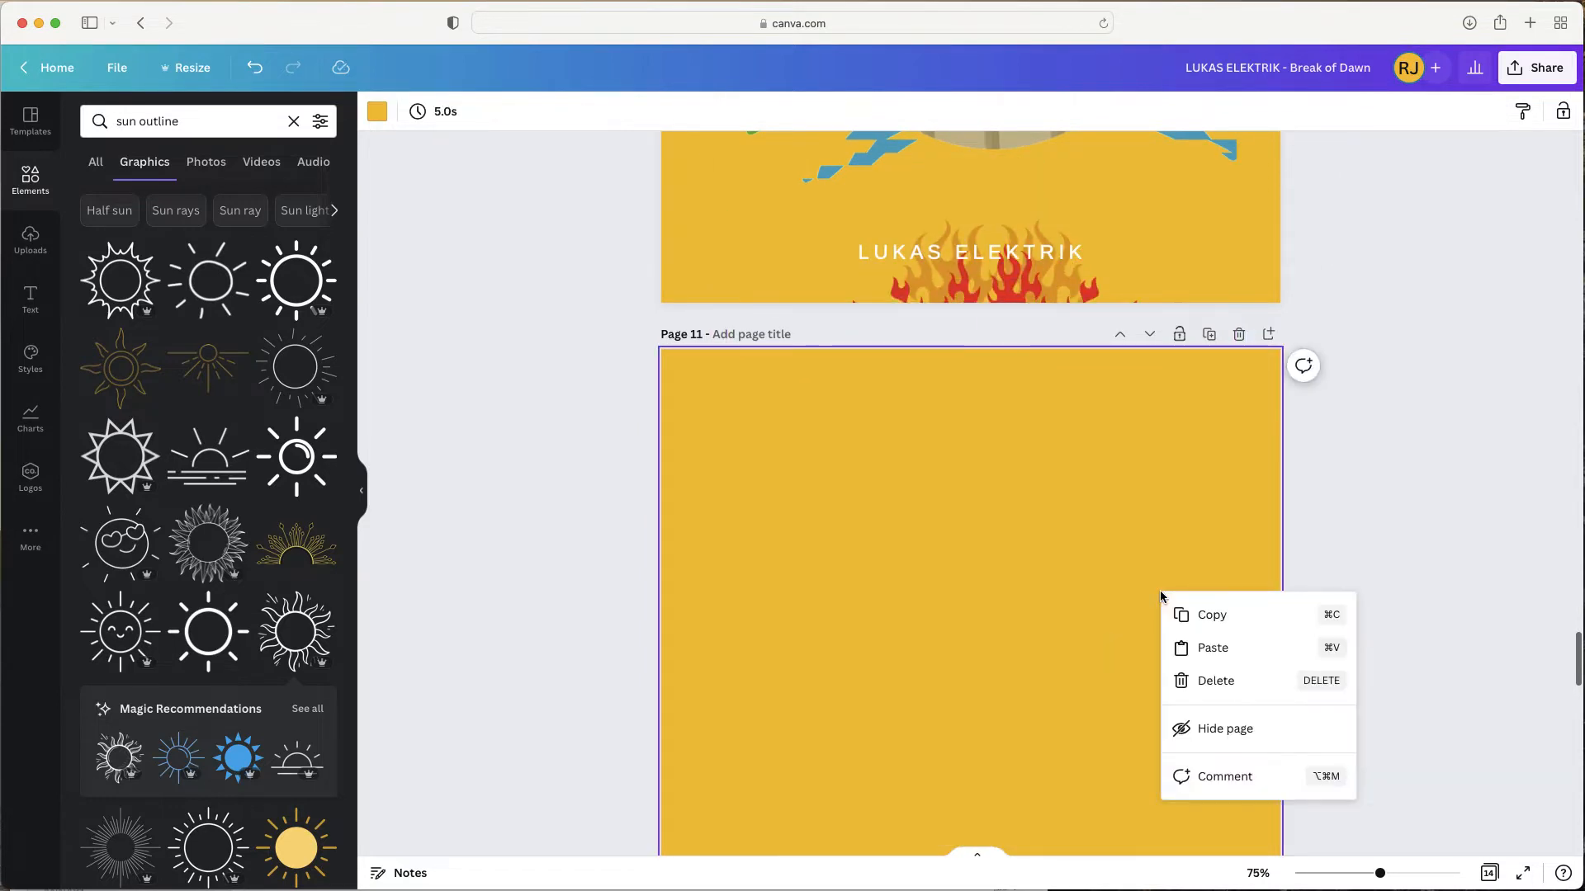
left_click(1053, 288)
right_click(1051, 286)
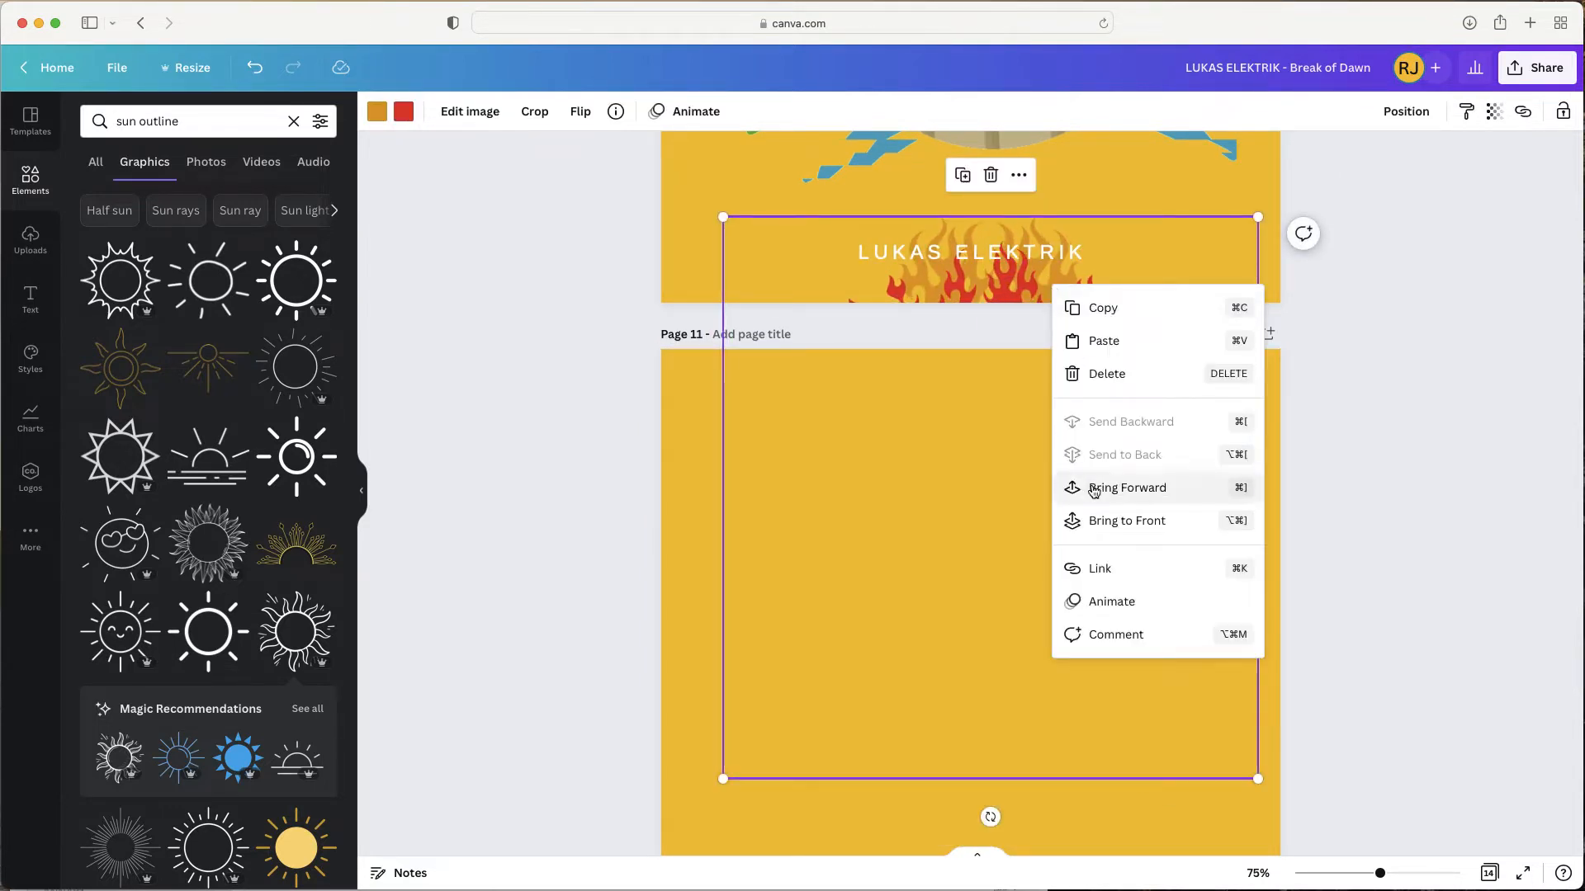
left_click(1105, 521)
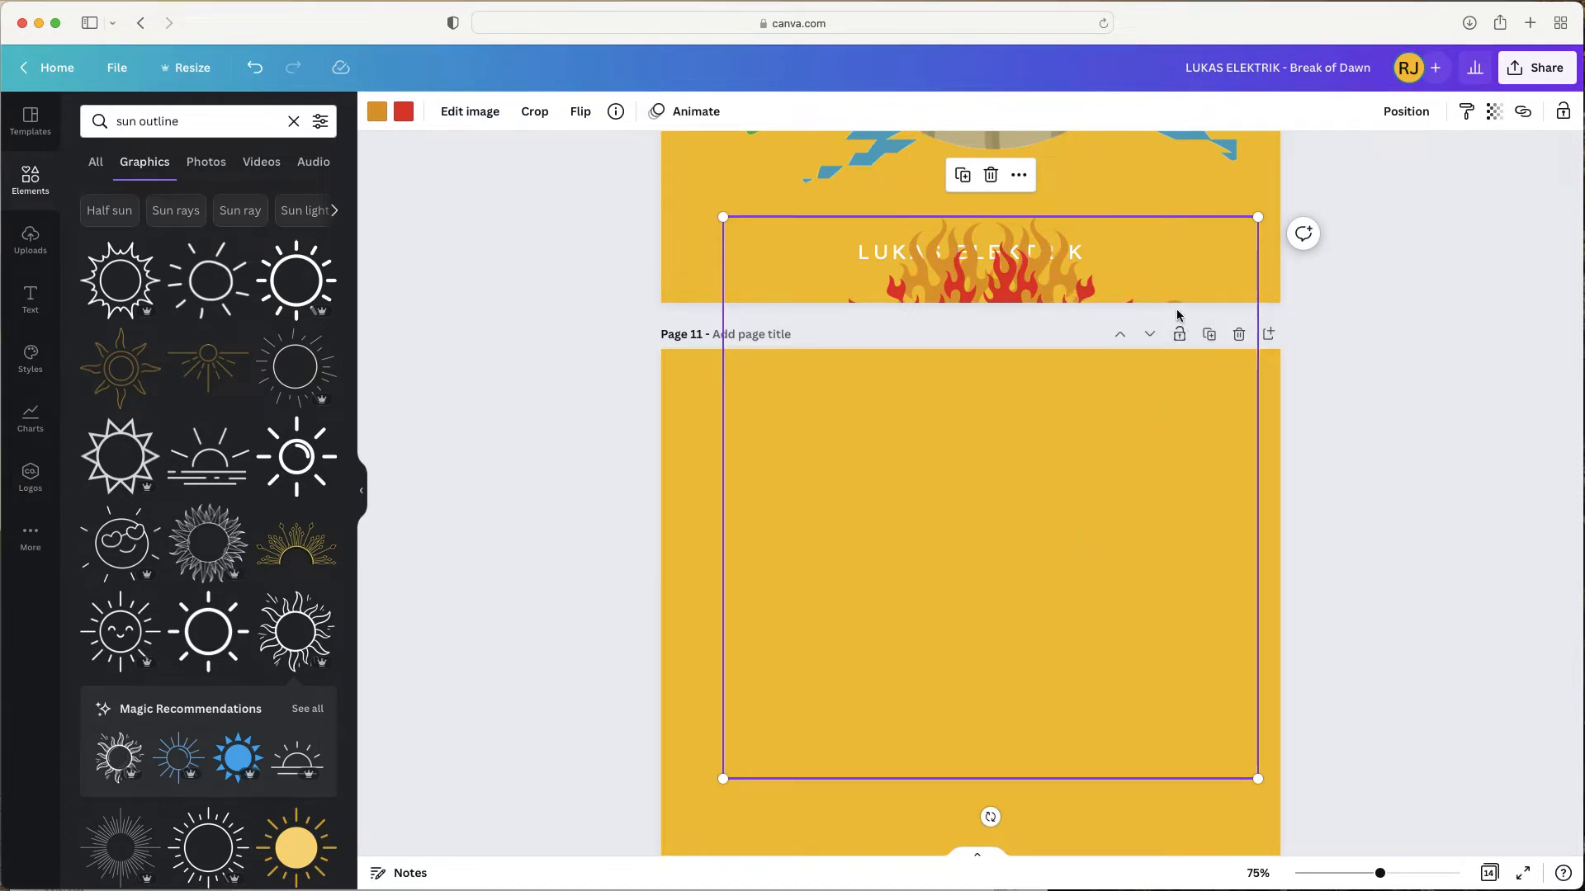
left_click_drag(1178, 312, 1186, 278)
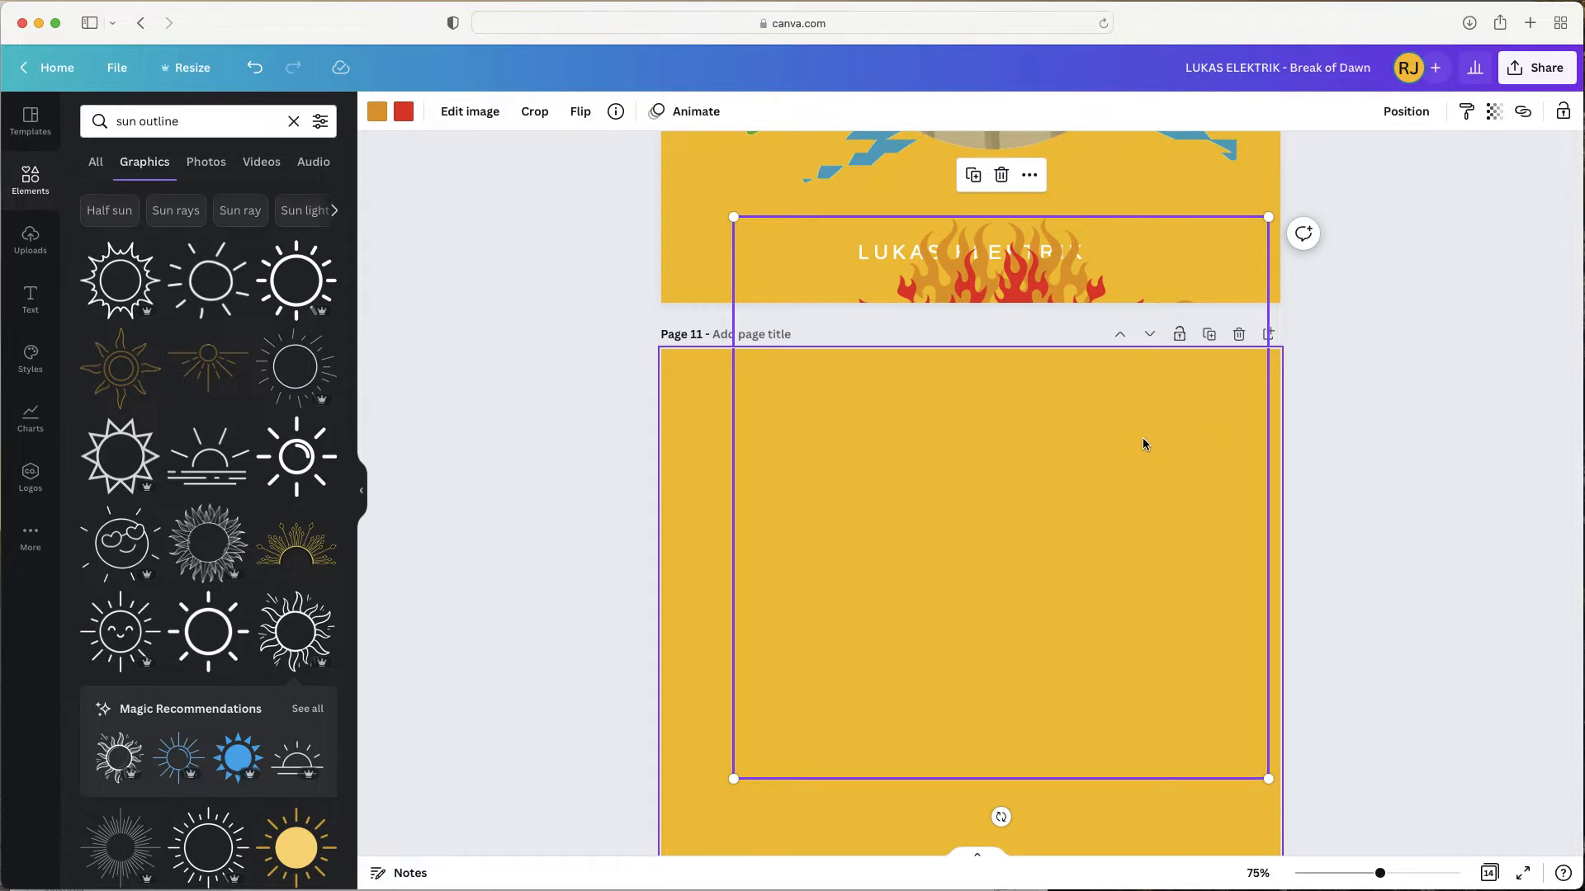
- Paste a copy of the flaming sun onto the blank page 11 and centre it on the page
key("super+v")
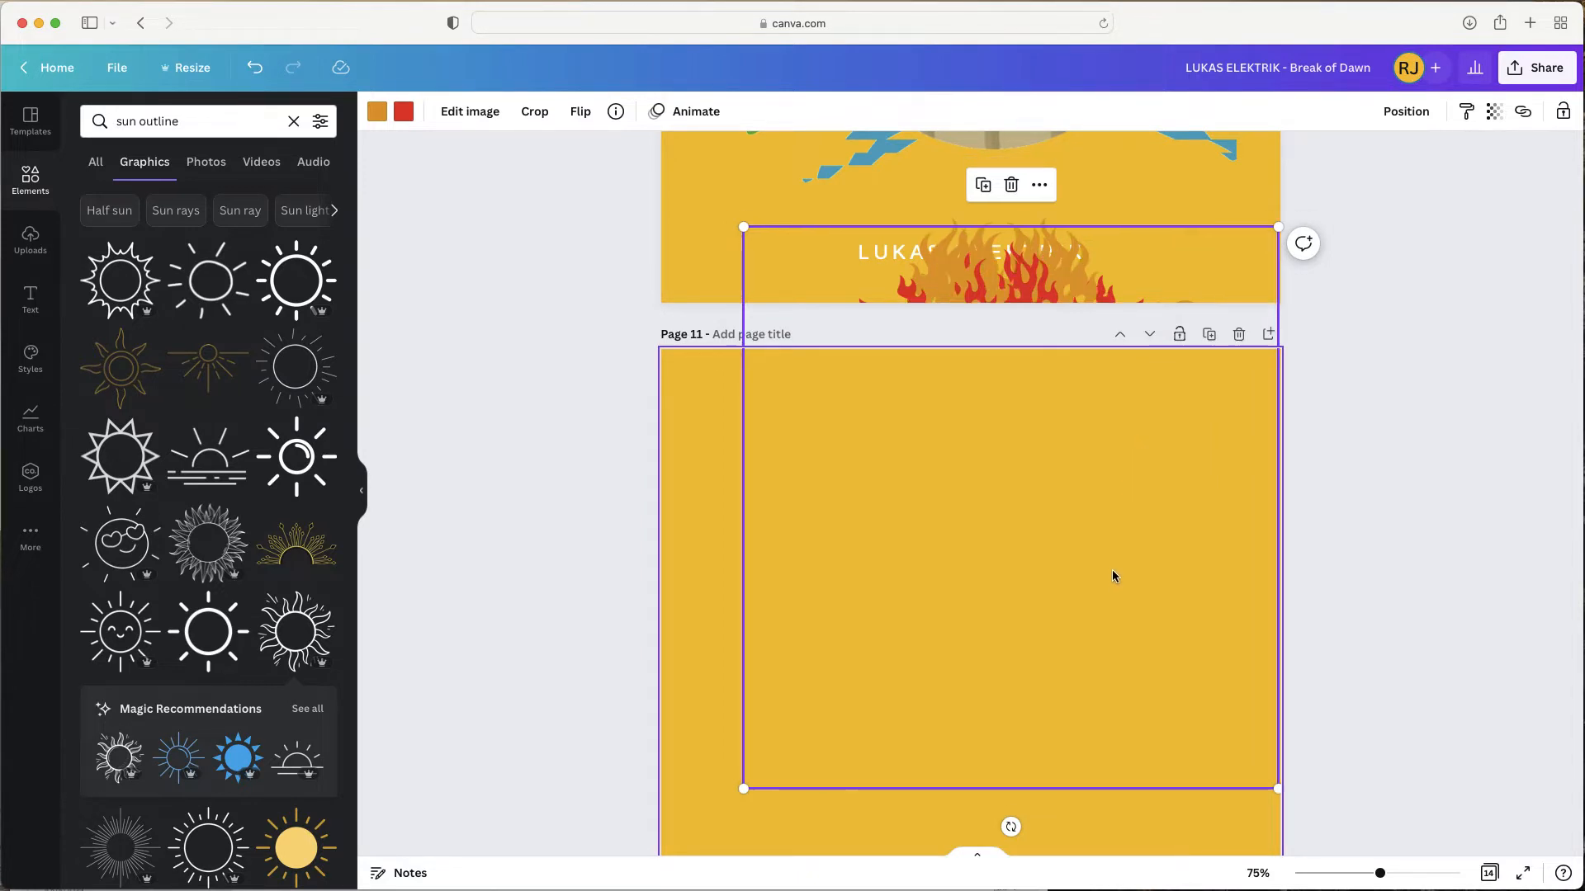
left_click(1335, 448)
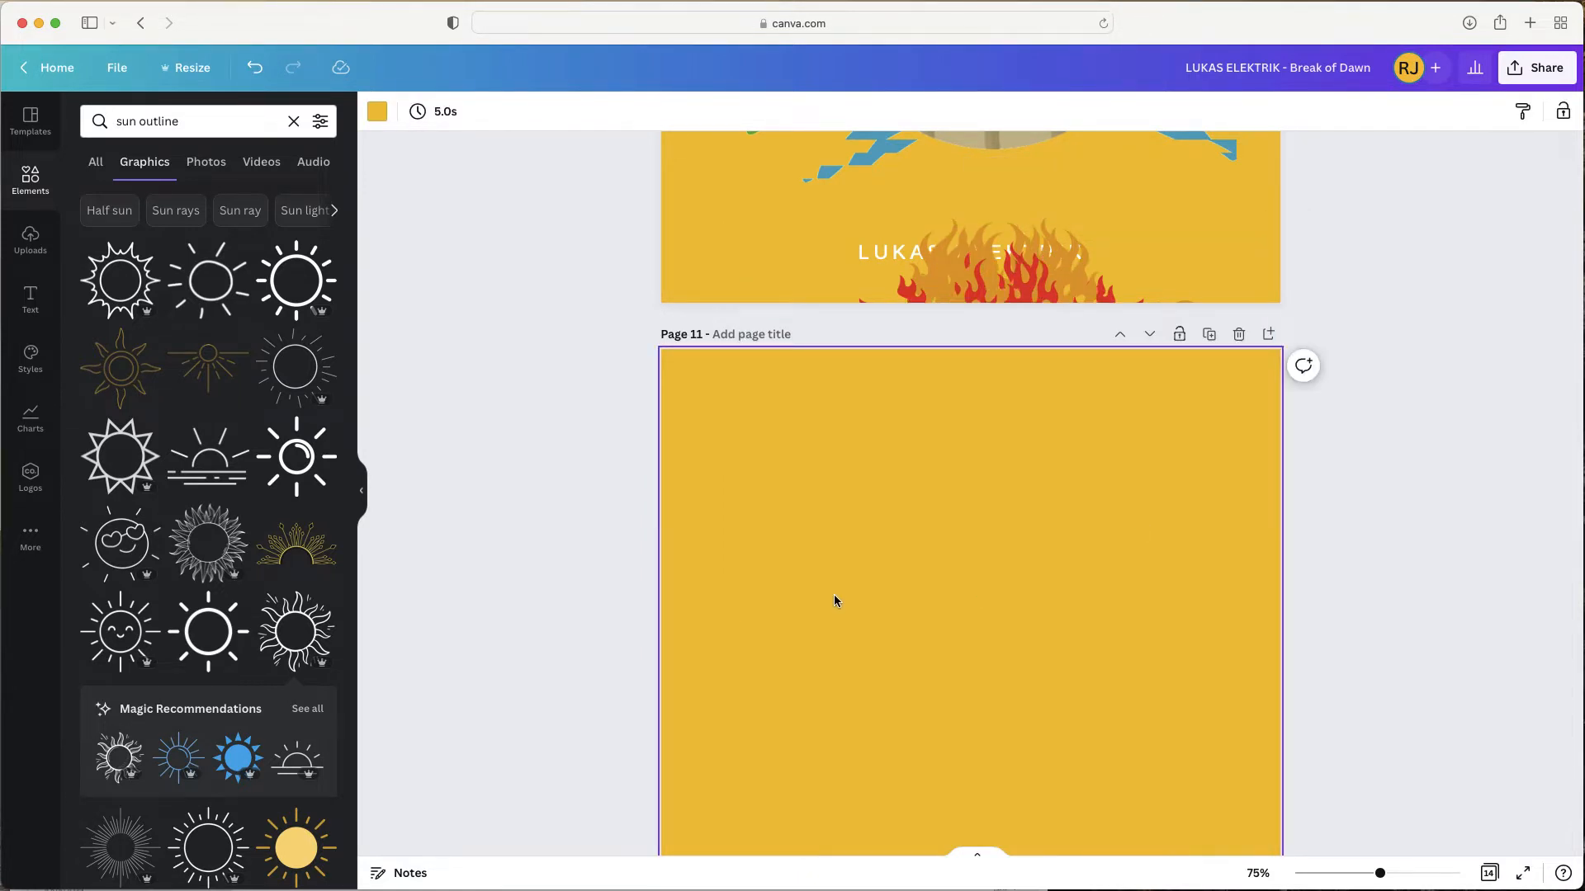
key("super+v")
scroll(1311, 578, "down", 3)
scroll(1312, 573, "up", 2)
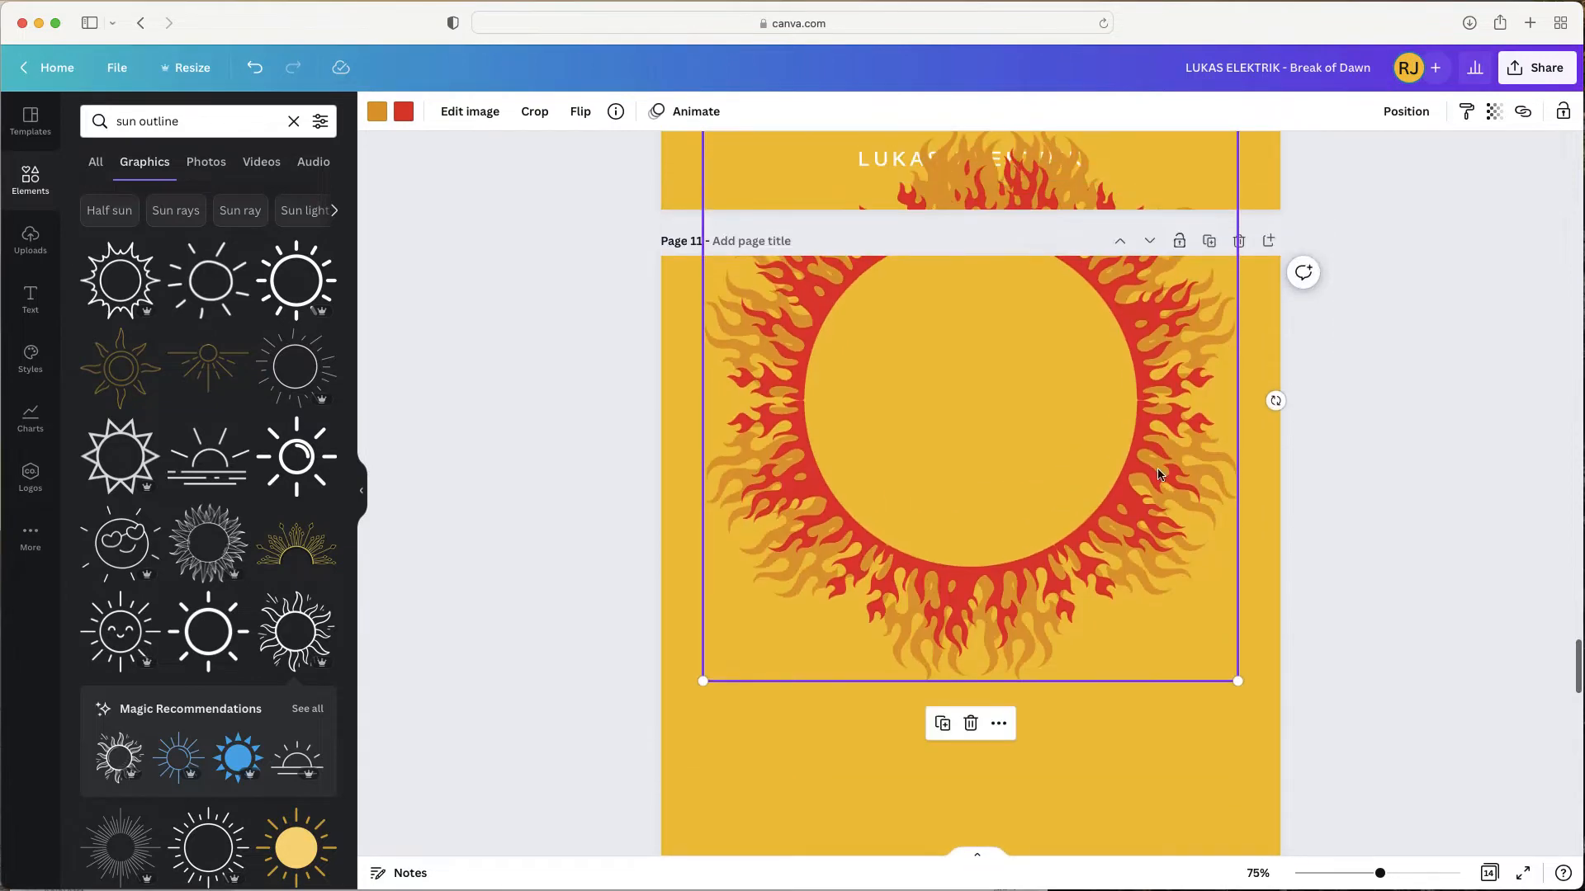
left_click_drag(1137, 489, 1140, 637)
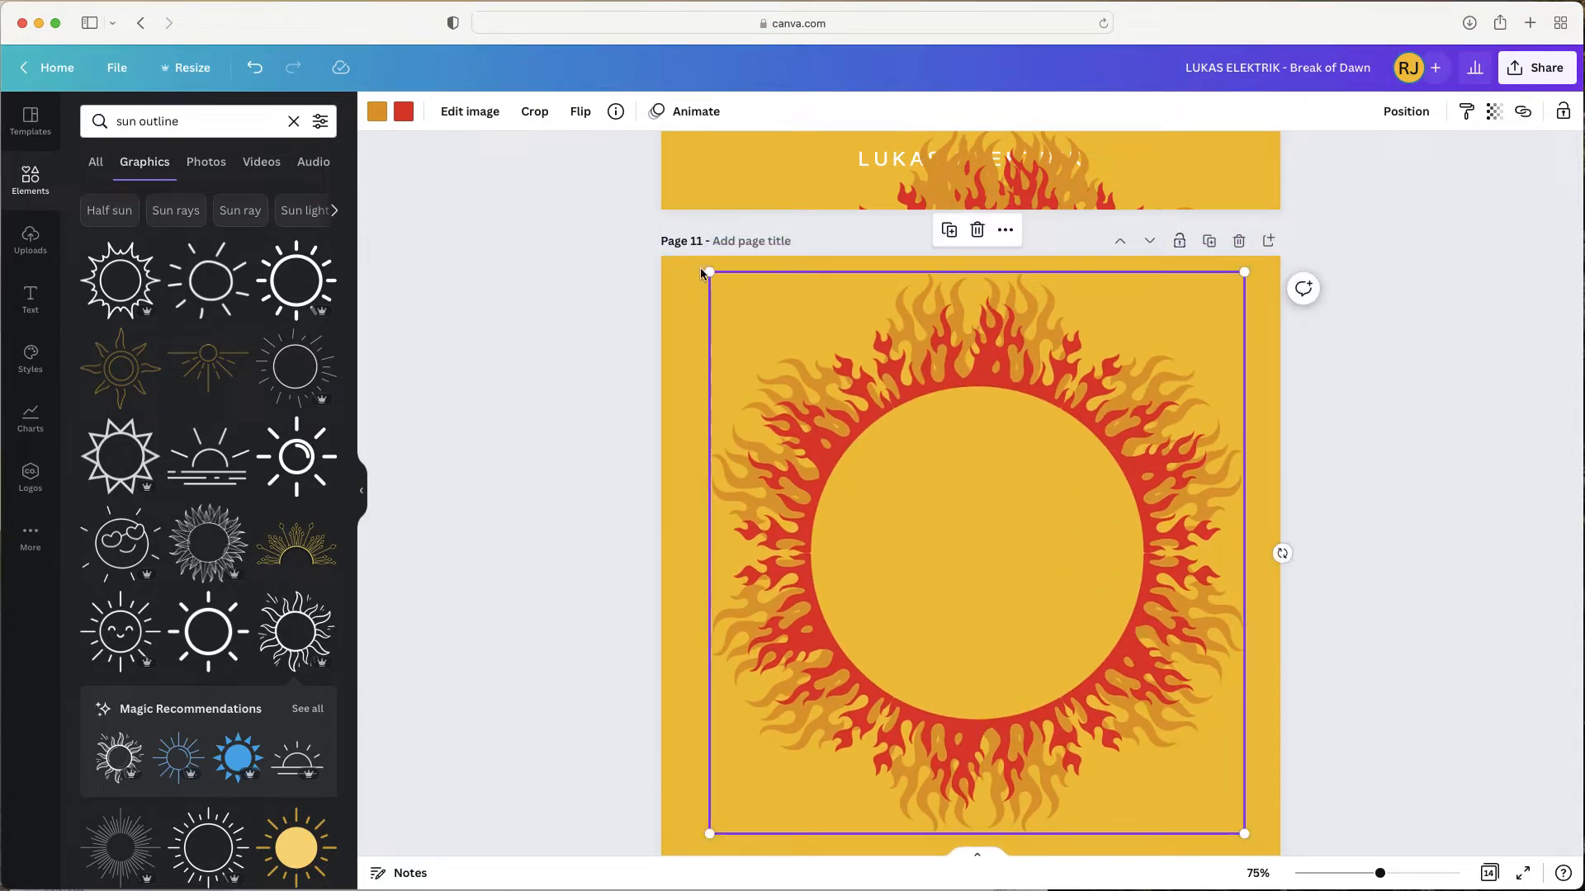
- Enlarge page 11's flaming sun to about 1,313 by 1,378 so its flames run past the page edges, and centre it
left_click_drag(707, 270, 596, 279)
left_click_drag(1247, 835, 1486, 755)
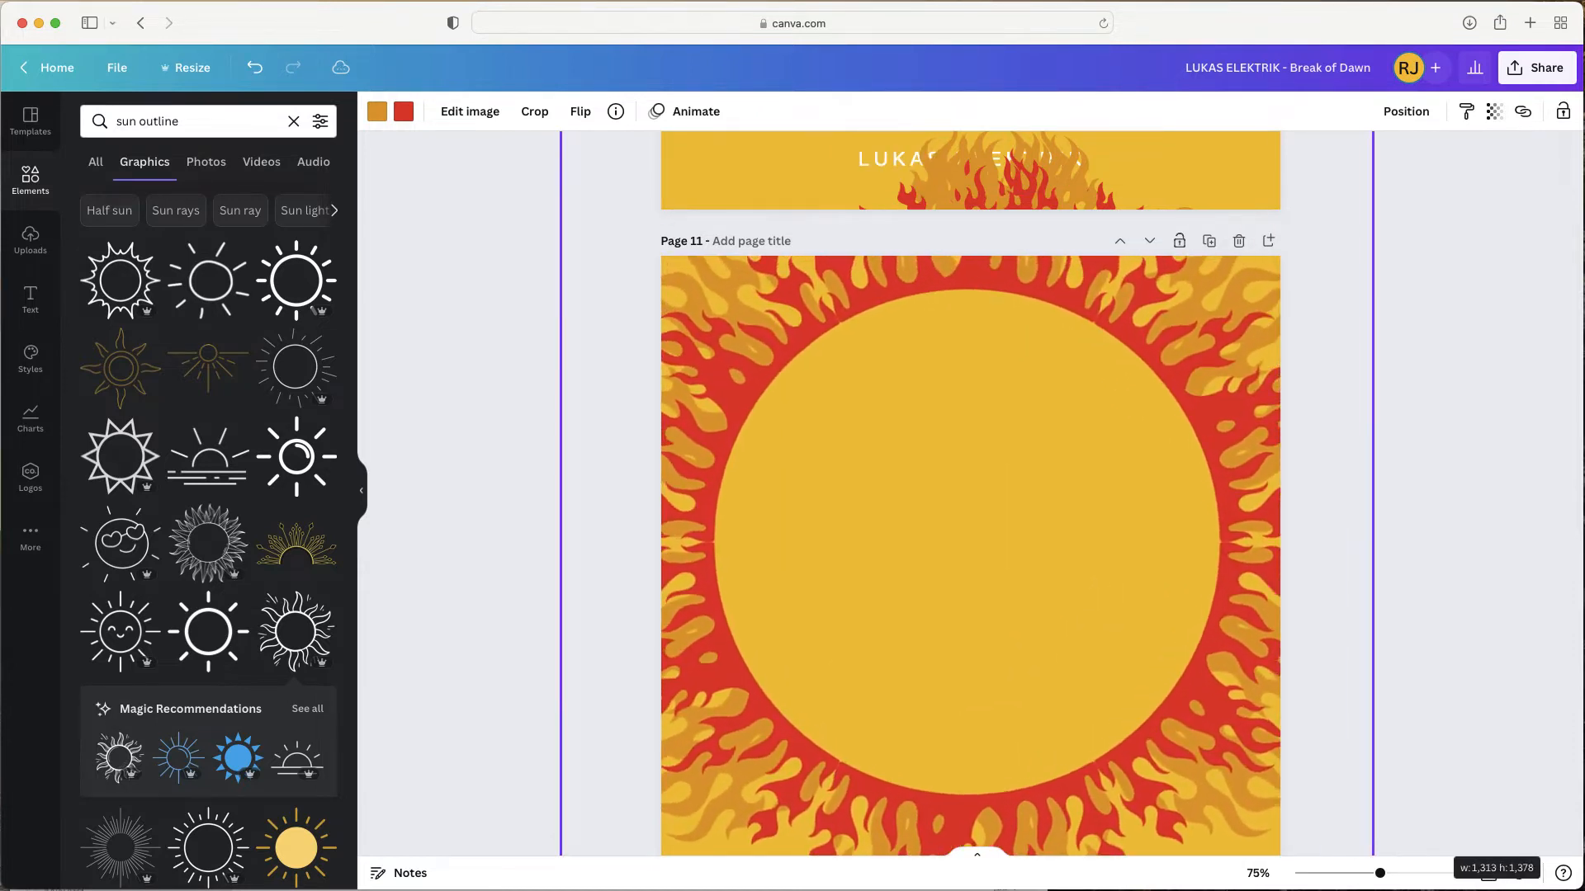
mouse_move(1181, 758)
left_mouse_down()
mouse_move(1210, 786)
mouse_move(1190, 770)
left_mouse_up()
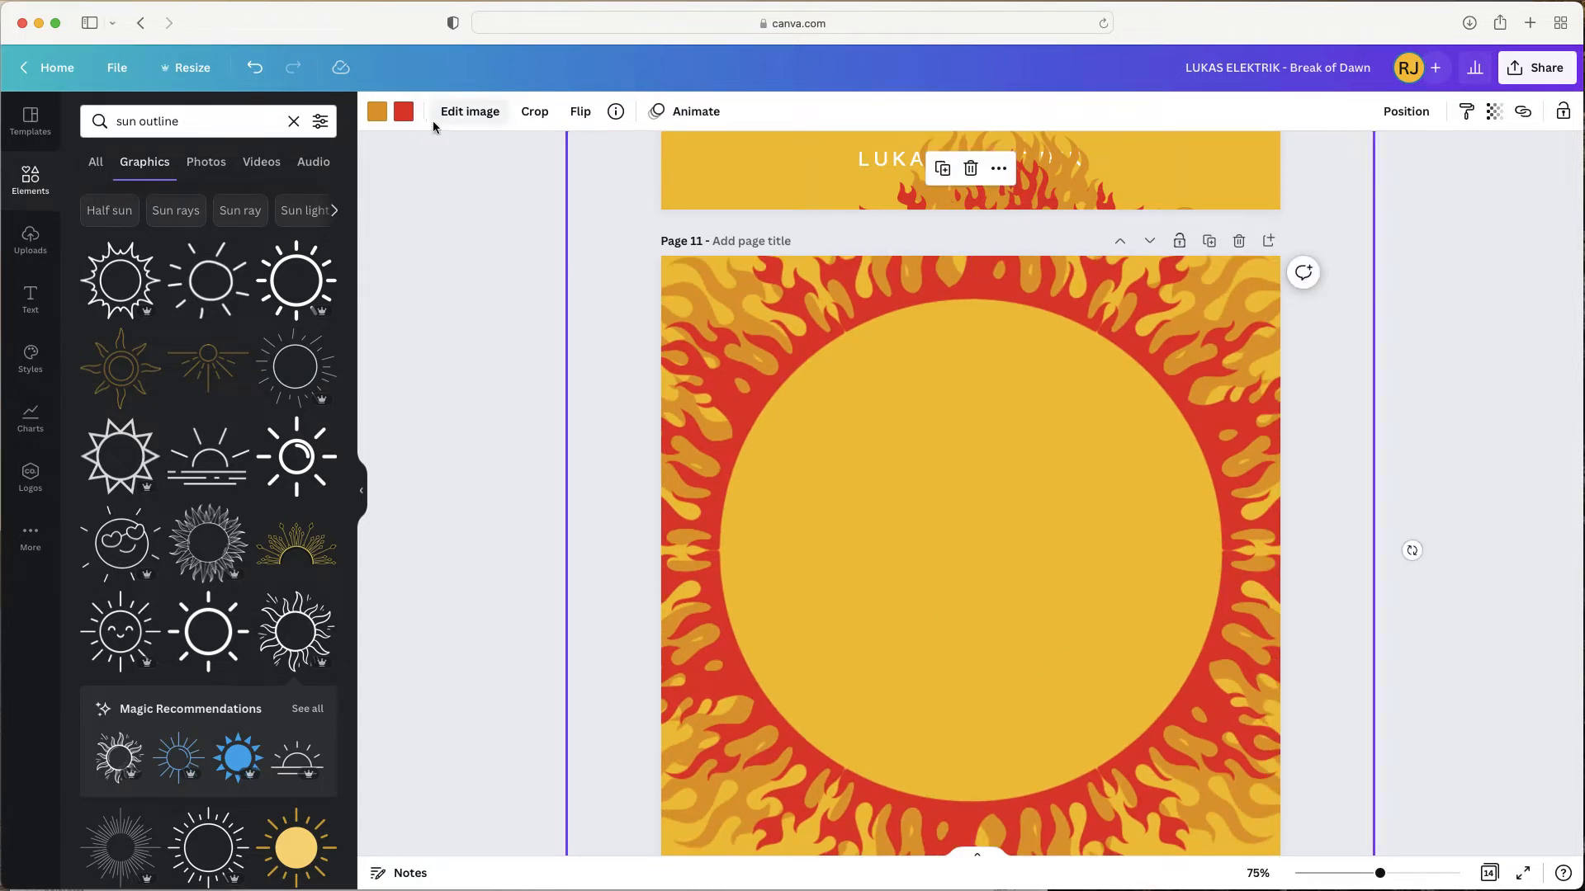
- Recolour page 11's flaming sun, changing the orange flames to teal and the red flames to light yellow
left_click(378, 113)
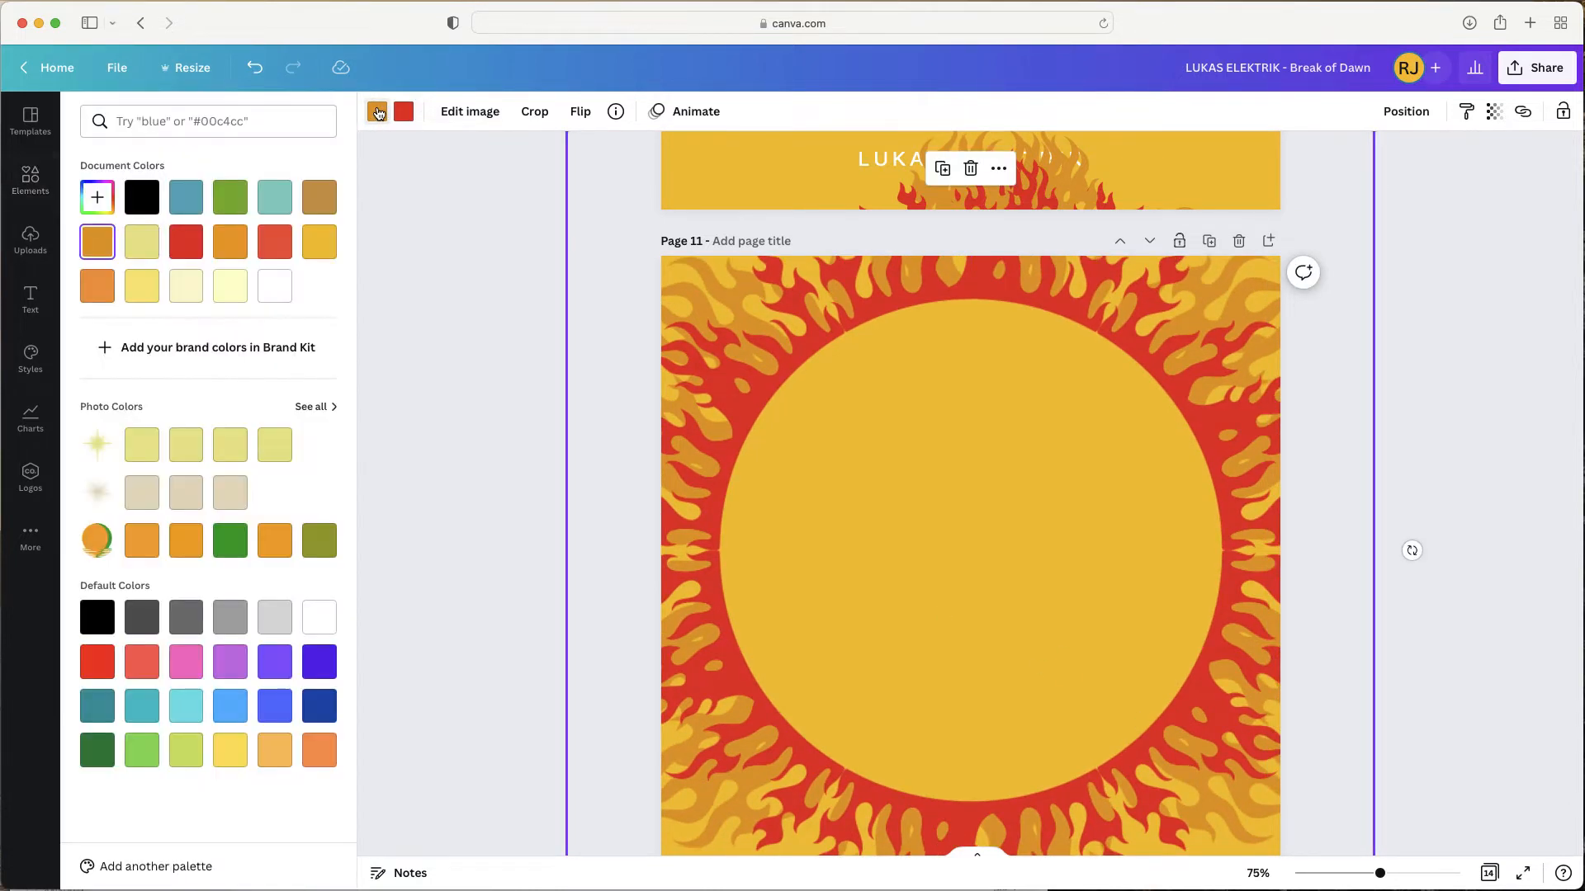
left_click(277, 207)
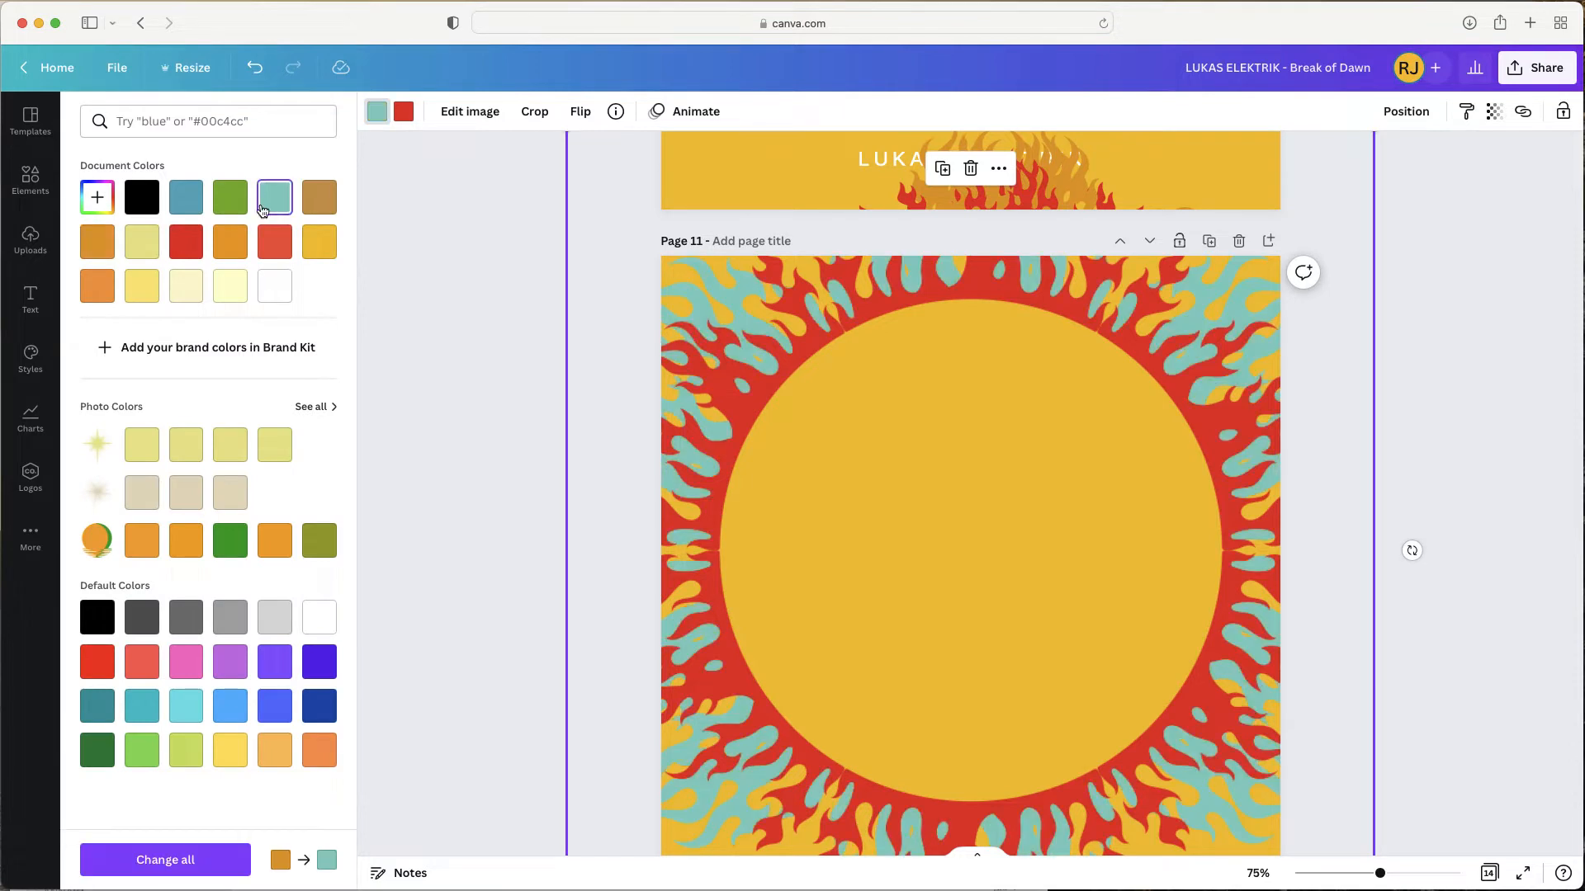
left_click(405, 114)
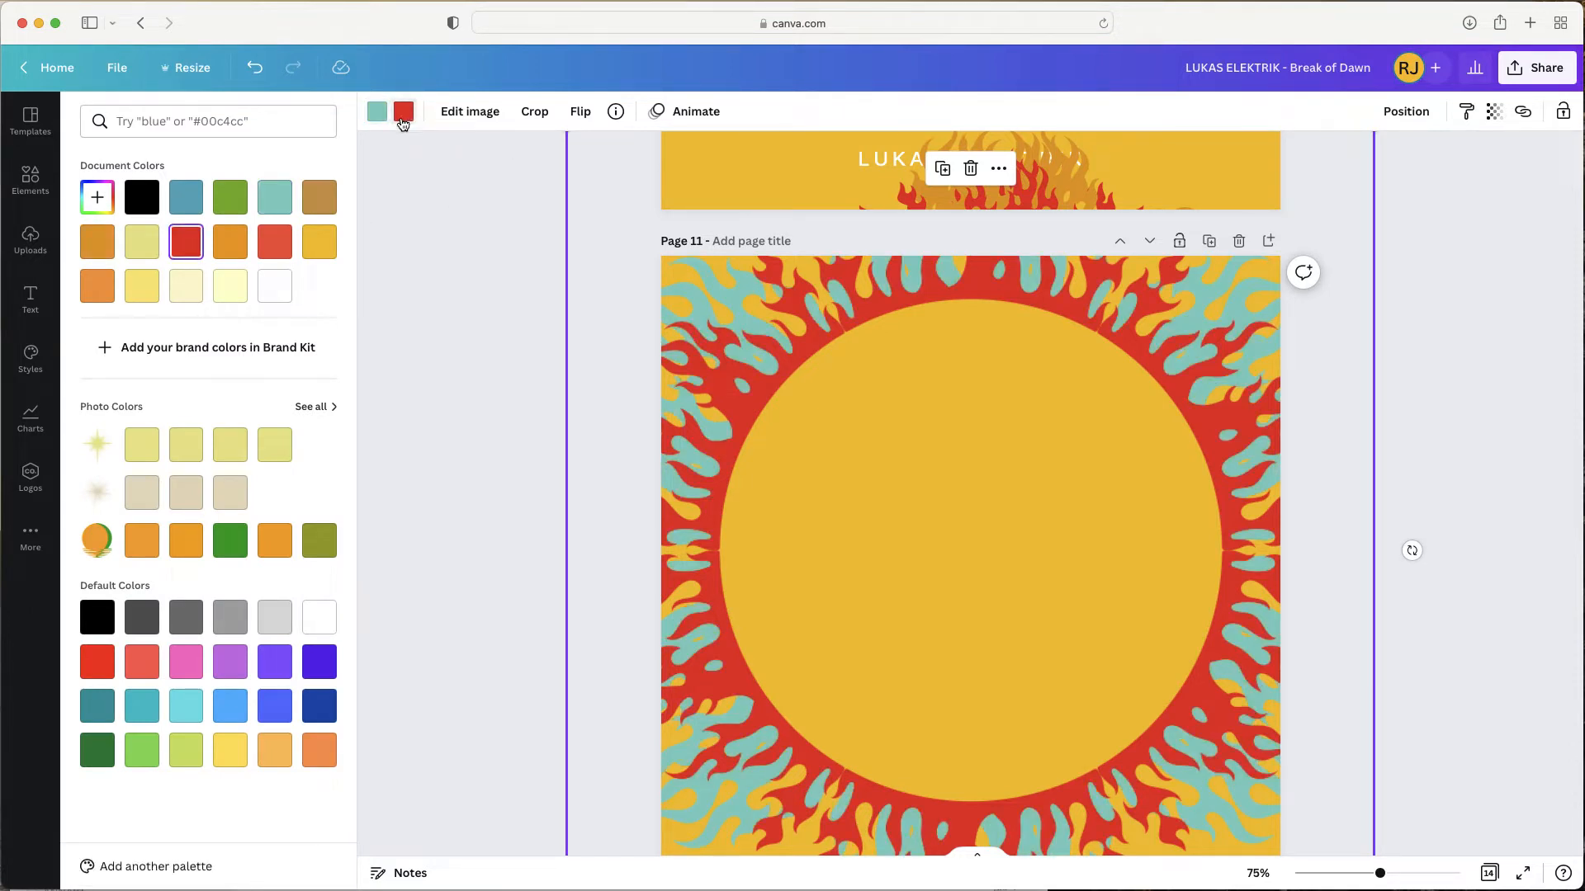
left_click(406, 120)
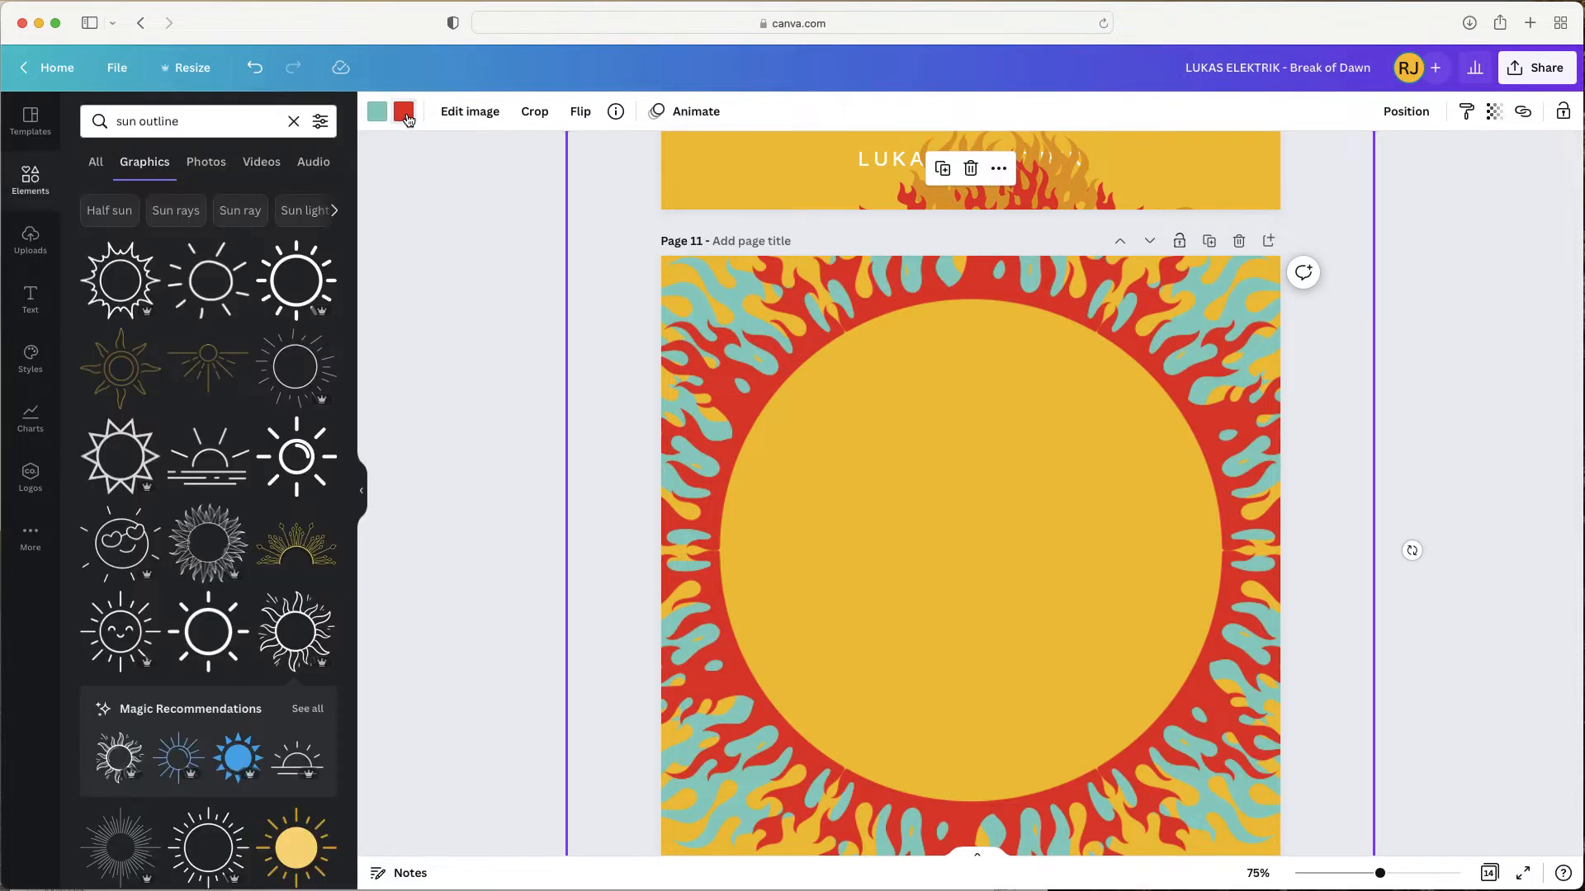
left_click(404, 113)
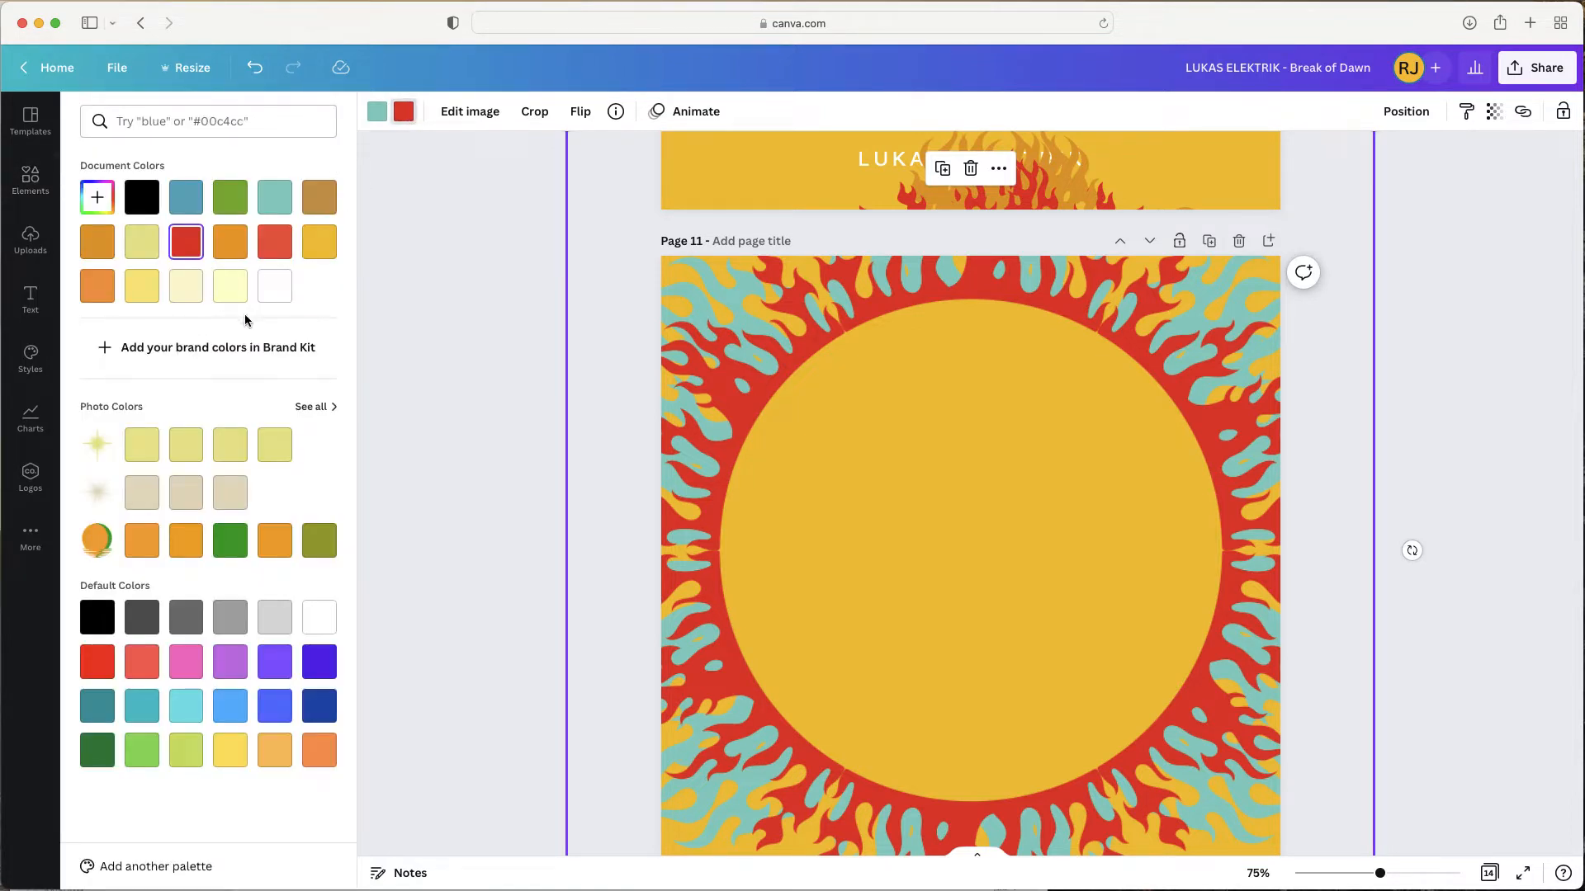
left_click(143, 293)
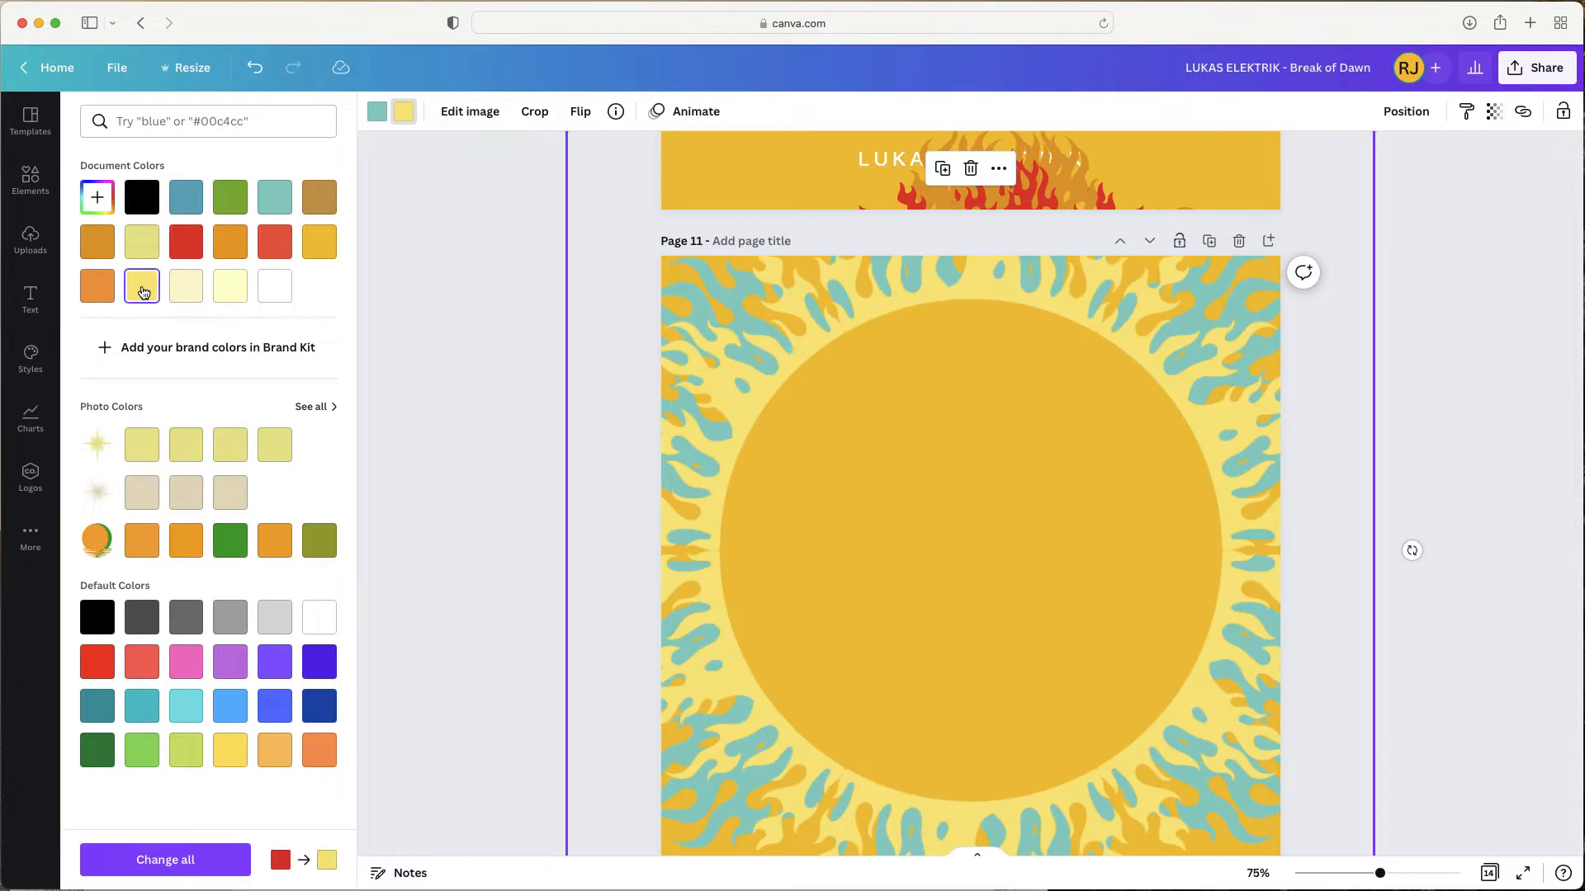
- Compare page 11's recoloured flames with the layered sun design on page 12
scroll(1392, 544, "down", 3)
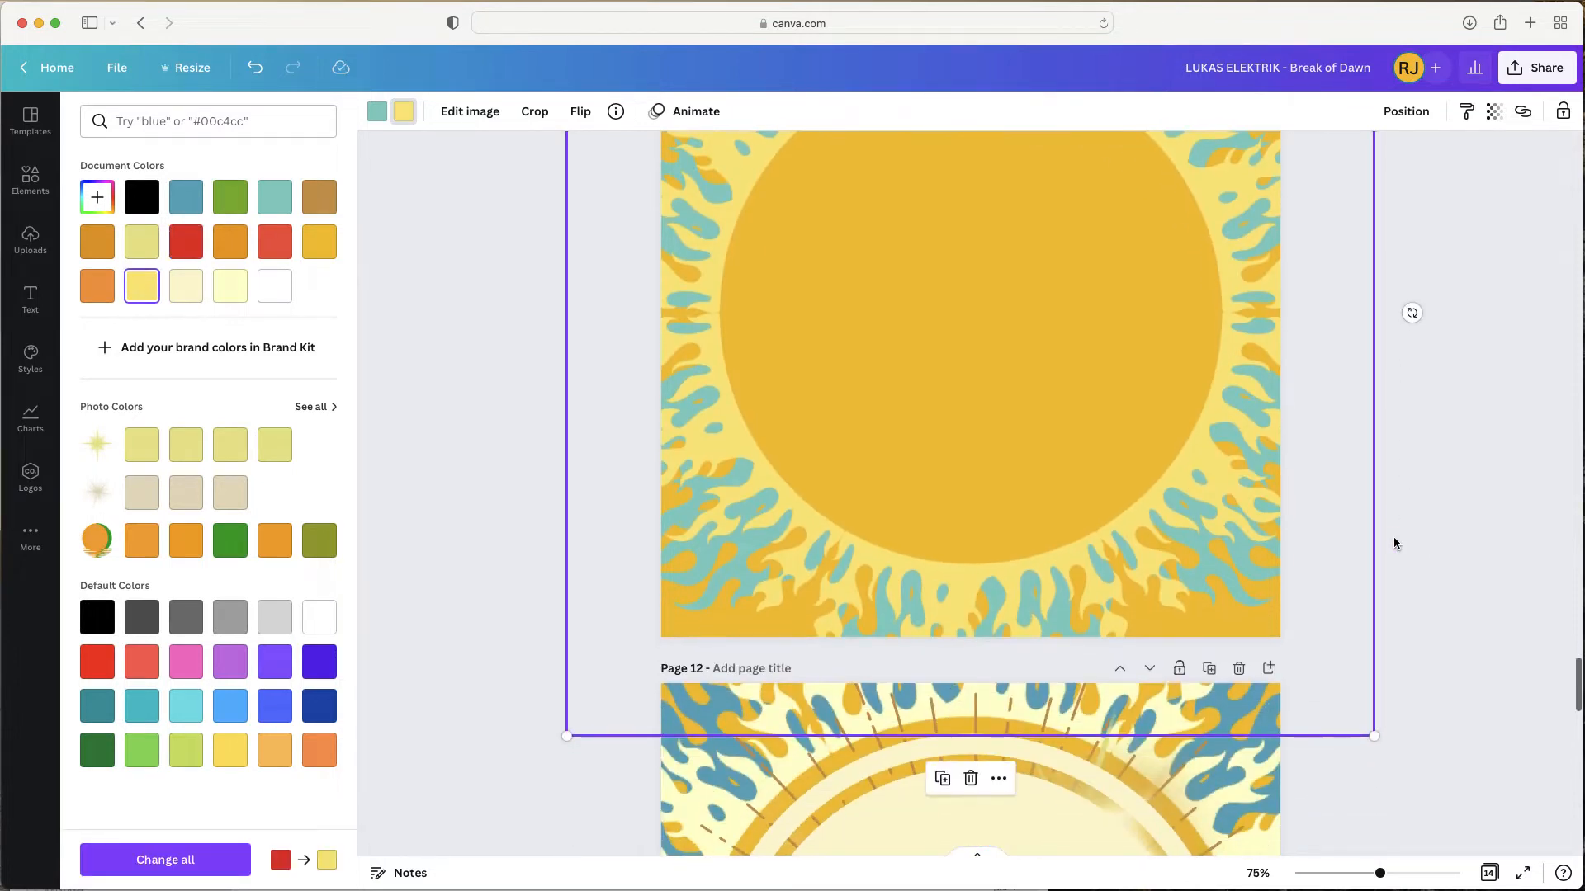
scroll(1392, 545, "up", 2)
scroll(1337, 454, "down", 2)
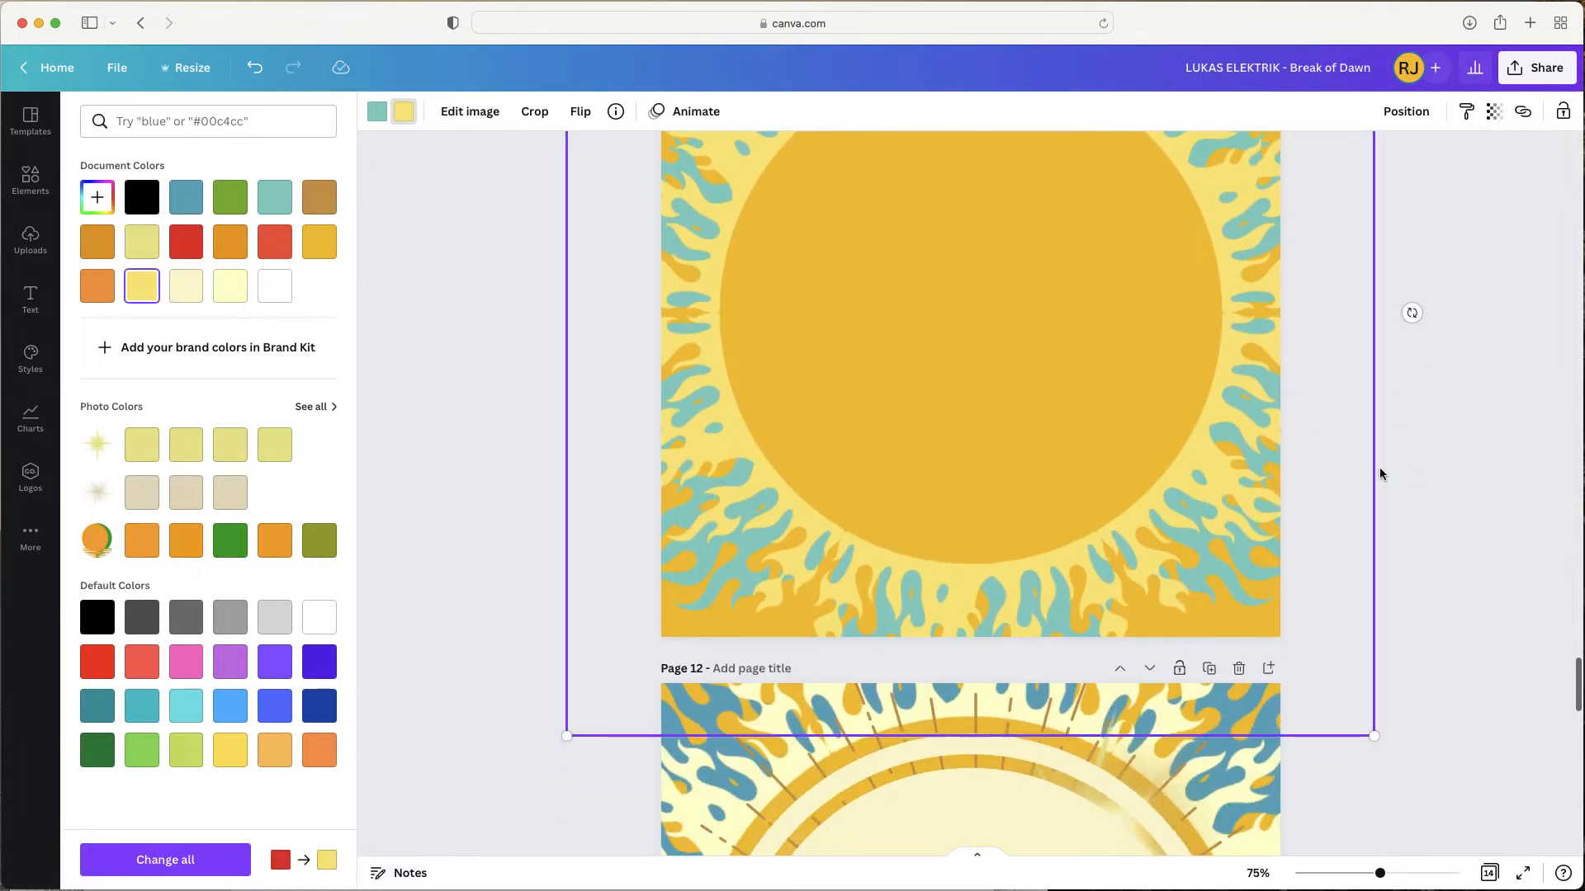
scroll(1370, 467, "down", 3)
scroll(1420, 458, "down", 3)
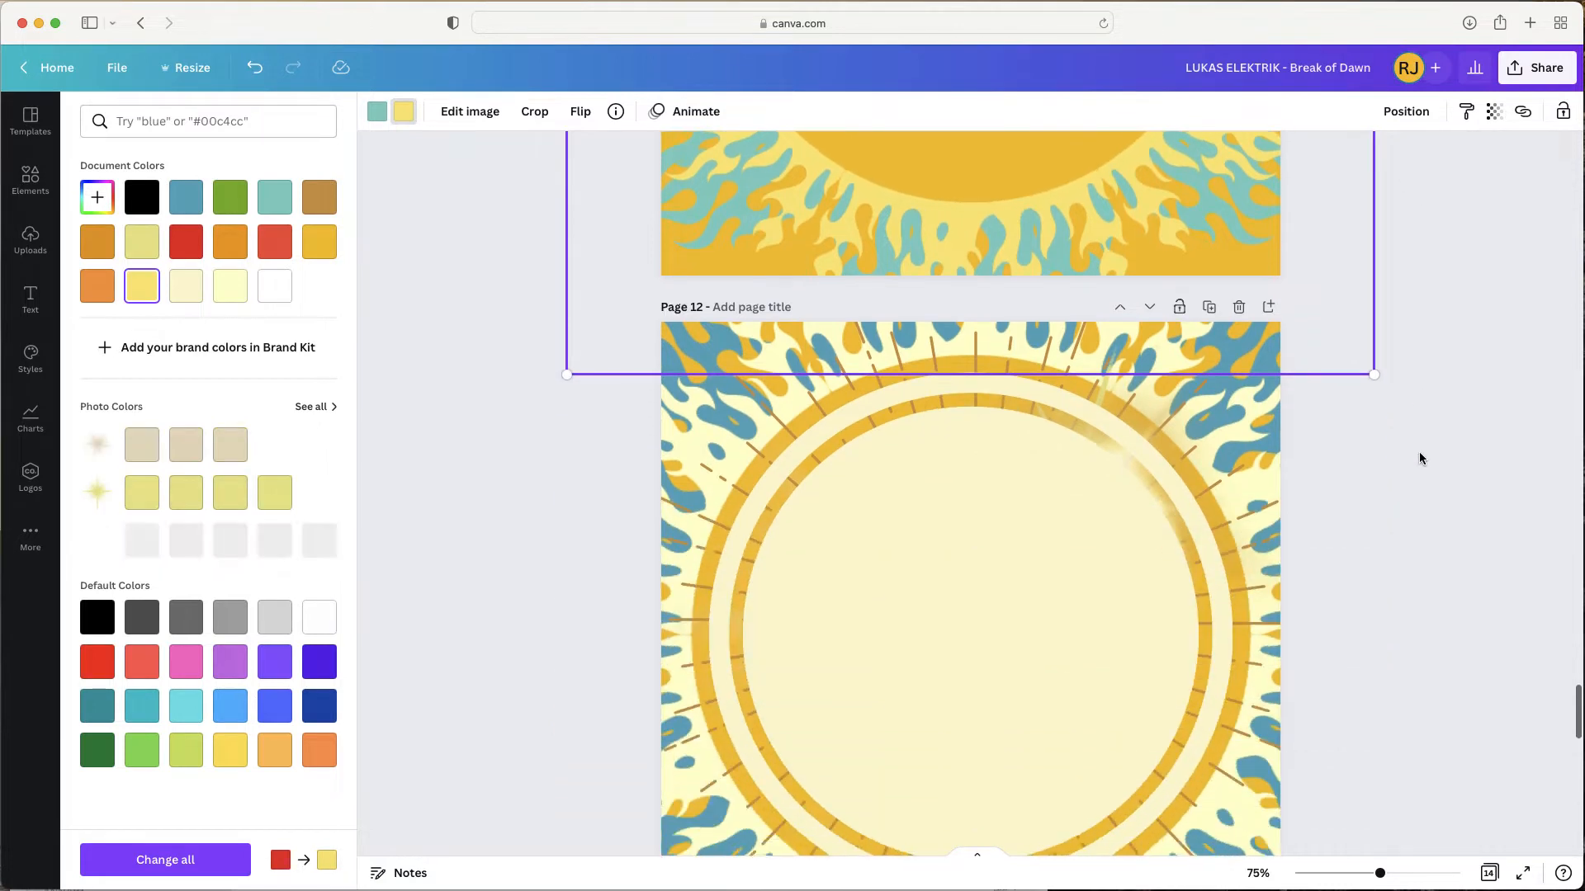
left_click(1429, 467)
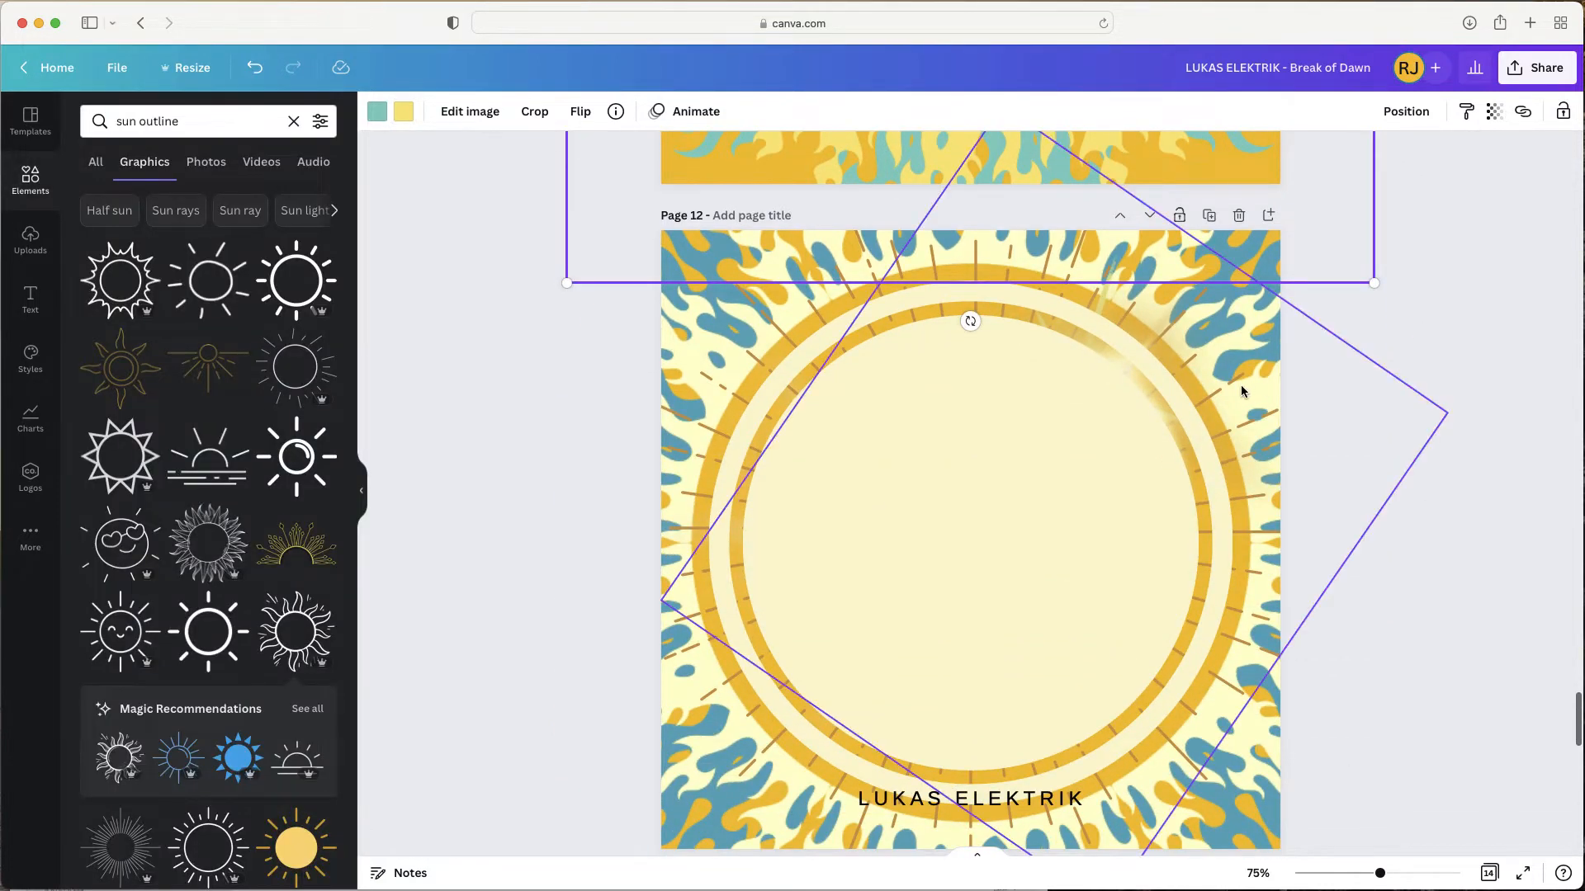
left_click(1360, 295)
scroll(1369, 479, "down", 2)
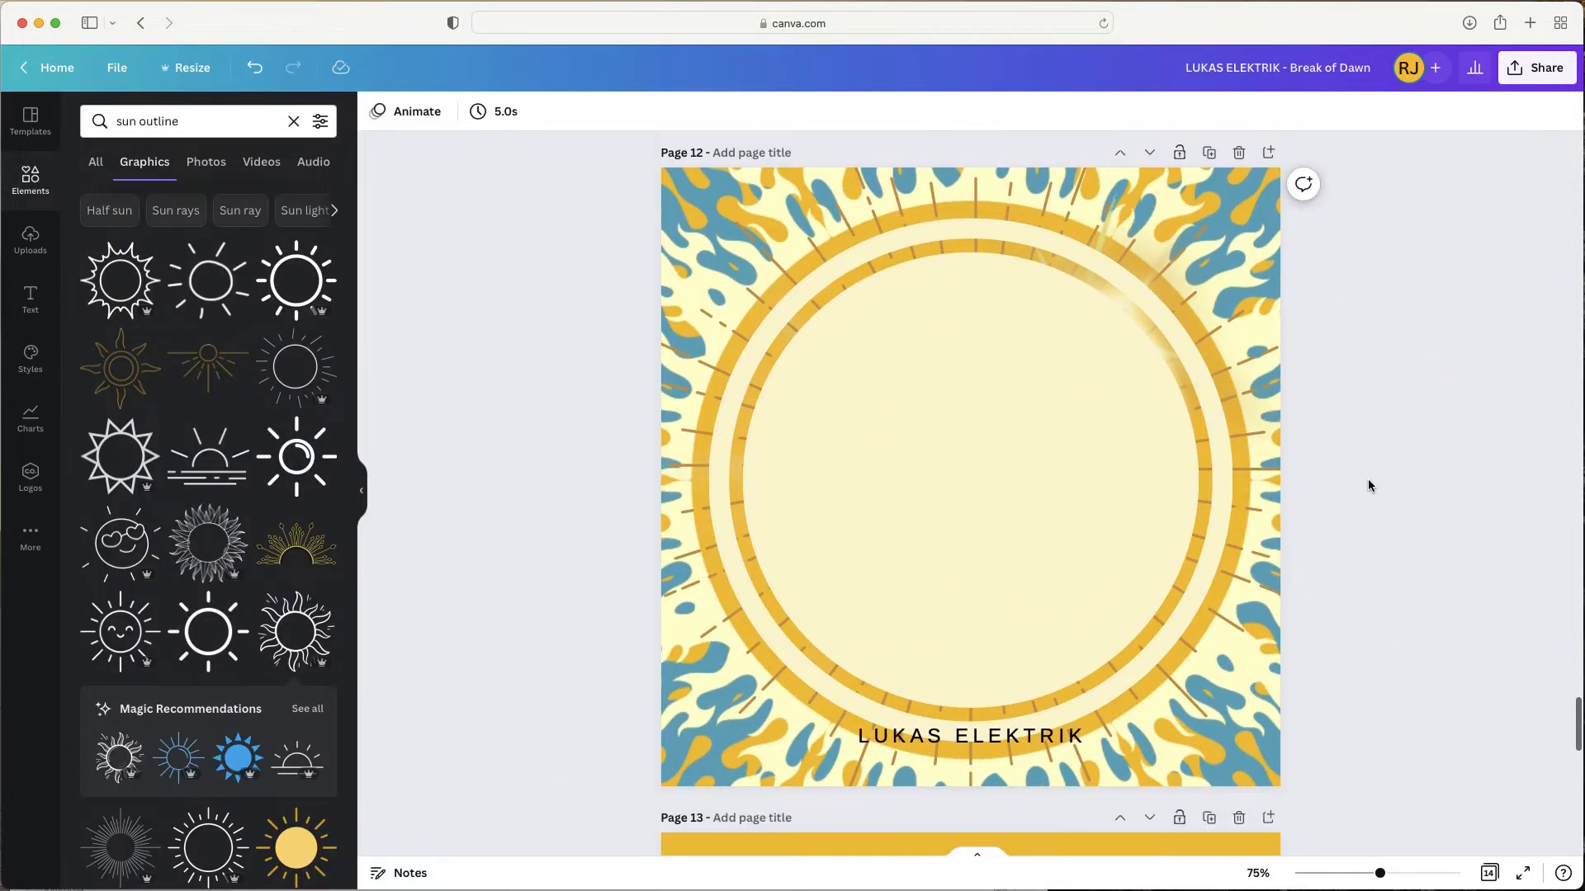
scroll(1369, 478, "up", 1)
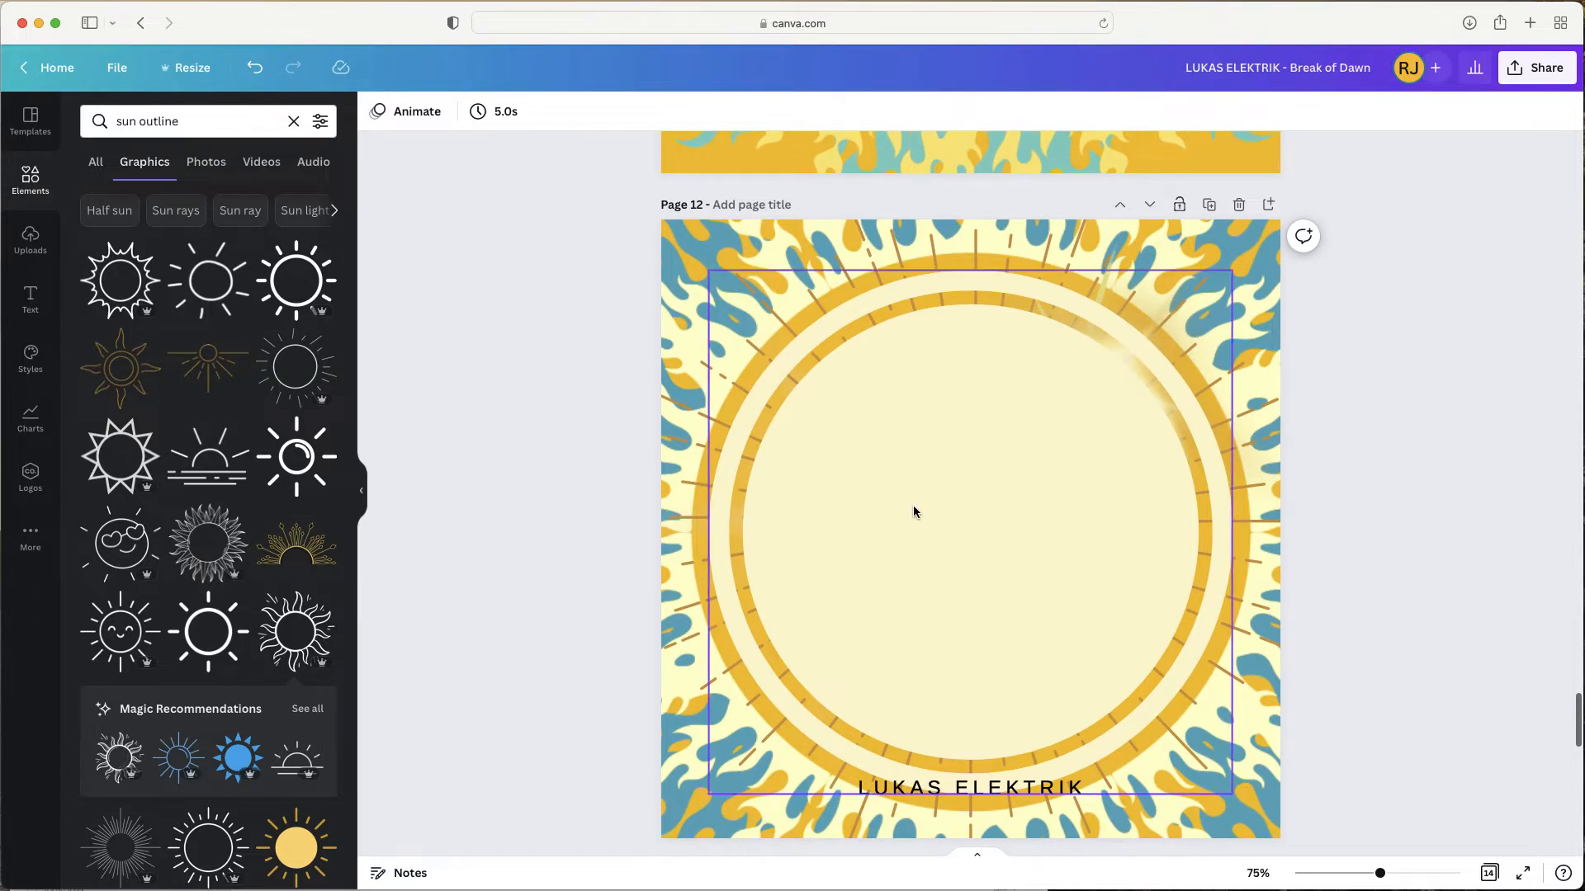
- Move page 12's cream circle aside, nudge the ray graphic beneath it slightly right, and return the circle to the centre
left_click_drag(913, 505, 1199, 490)
left_click(987, 453)
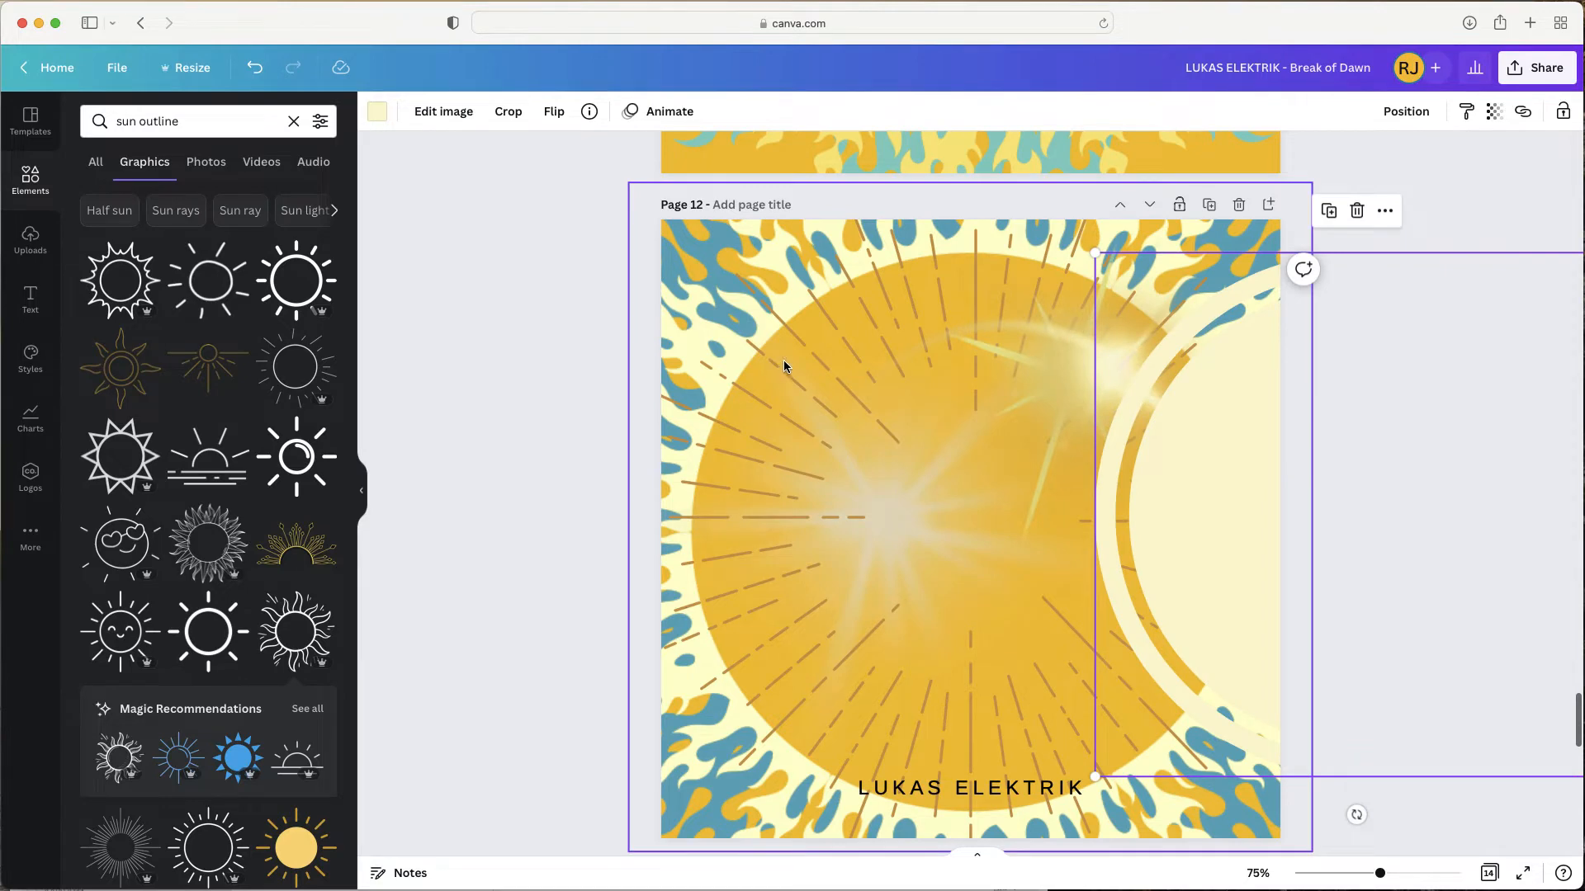
mouse_move(784, 366)
left_mouse_down()
mouse_move(654, 362)
mouse_move(651, 343)
mouse_move(89, 375)
mouse_move(798, 367)
left_mouse_up()
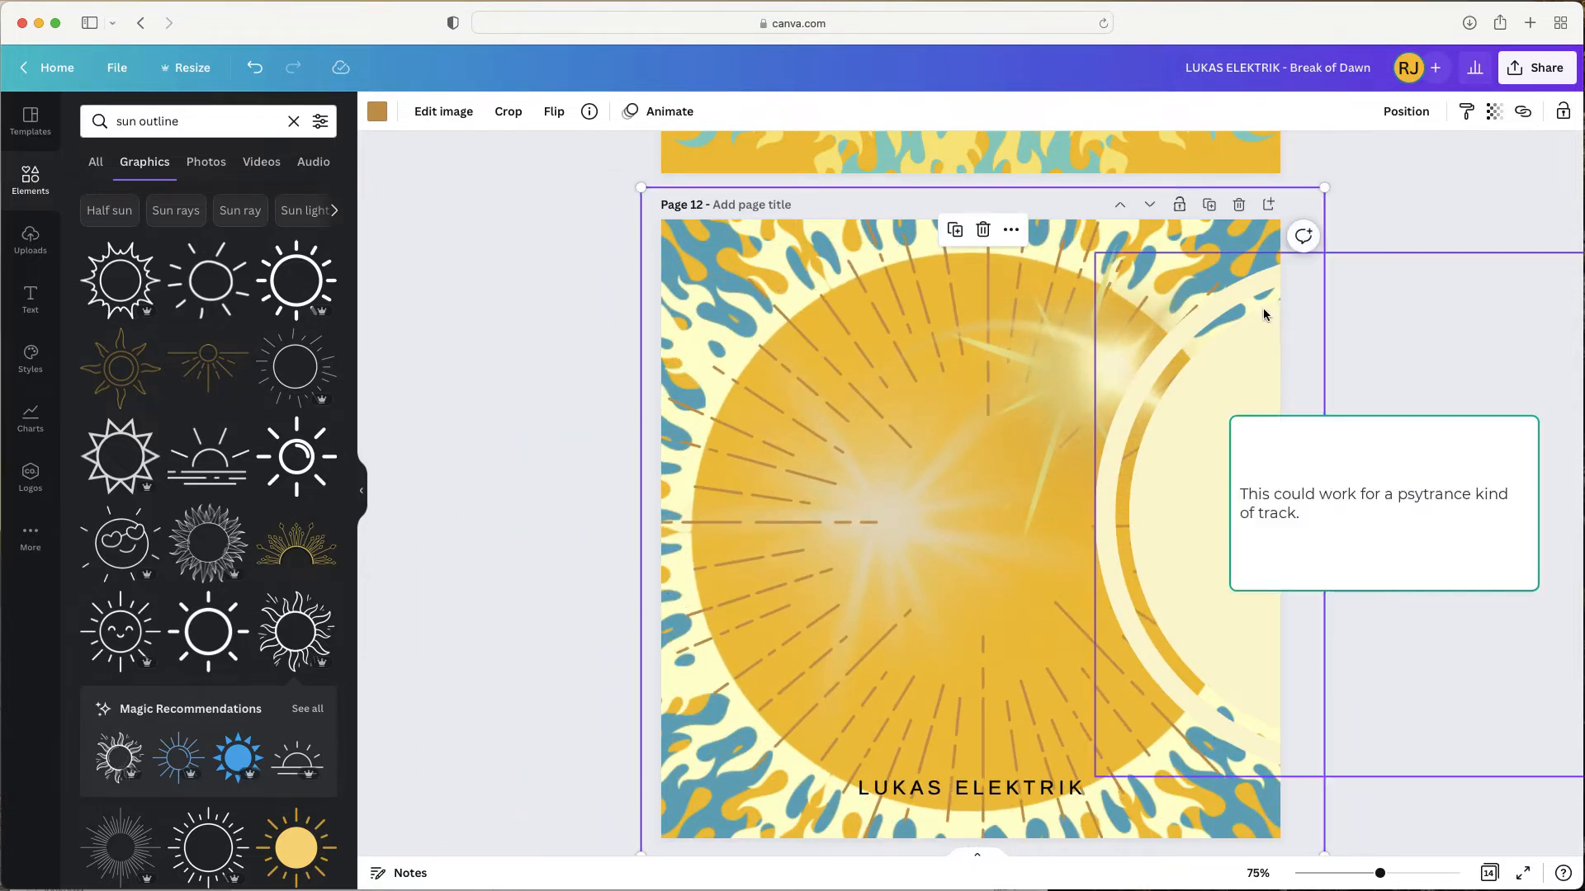
left_click_drag(1261, 311, 880, 323)
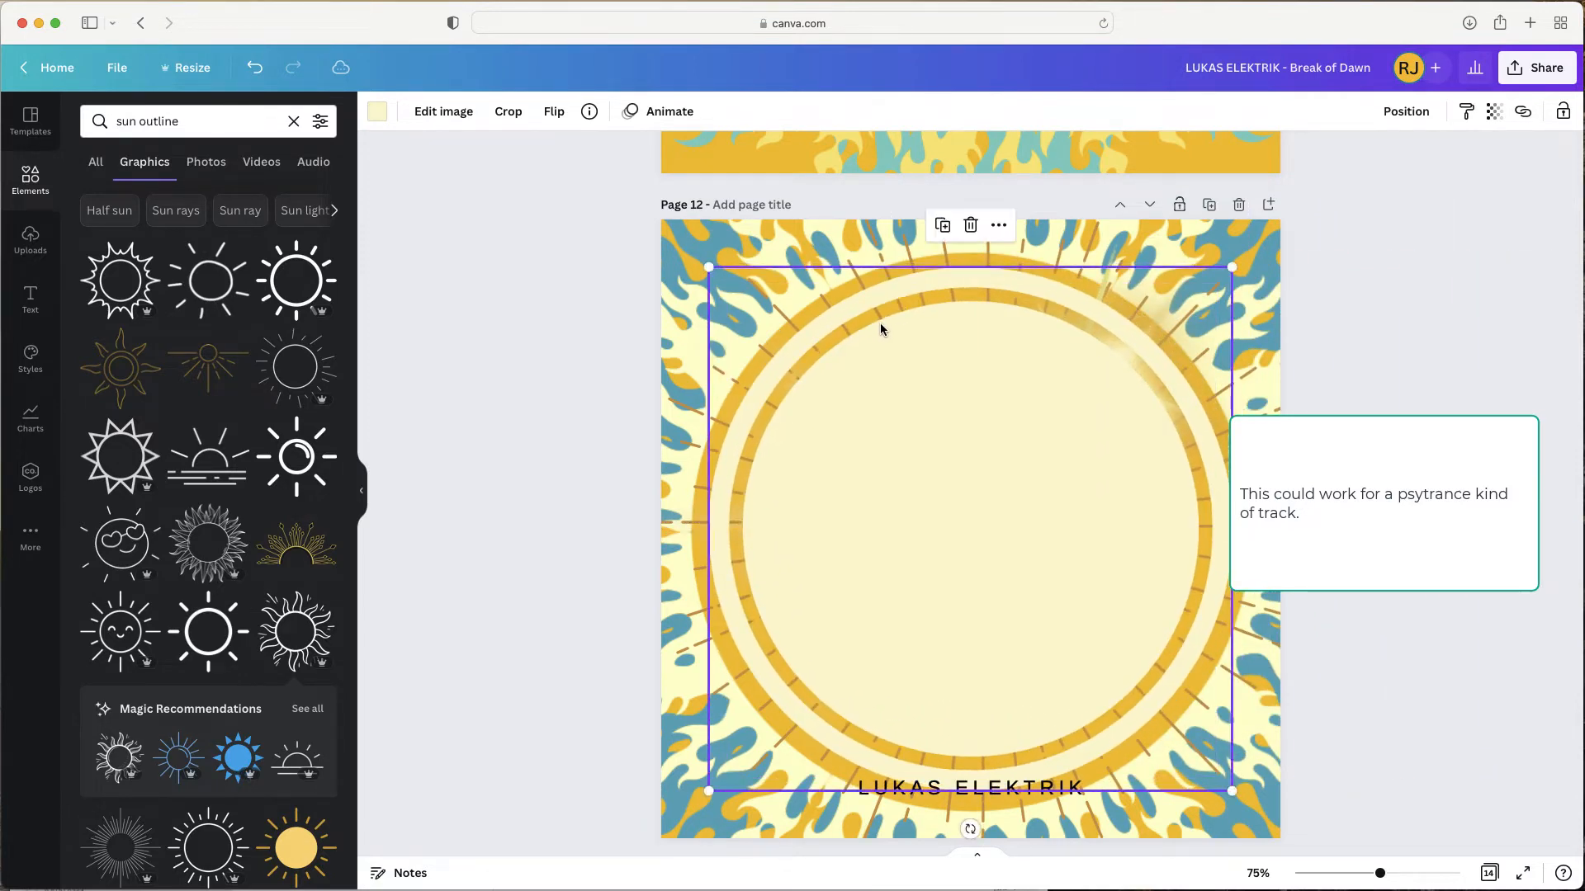
left_click(1362, 363)
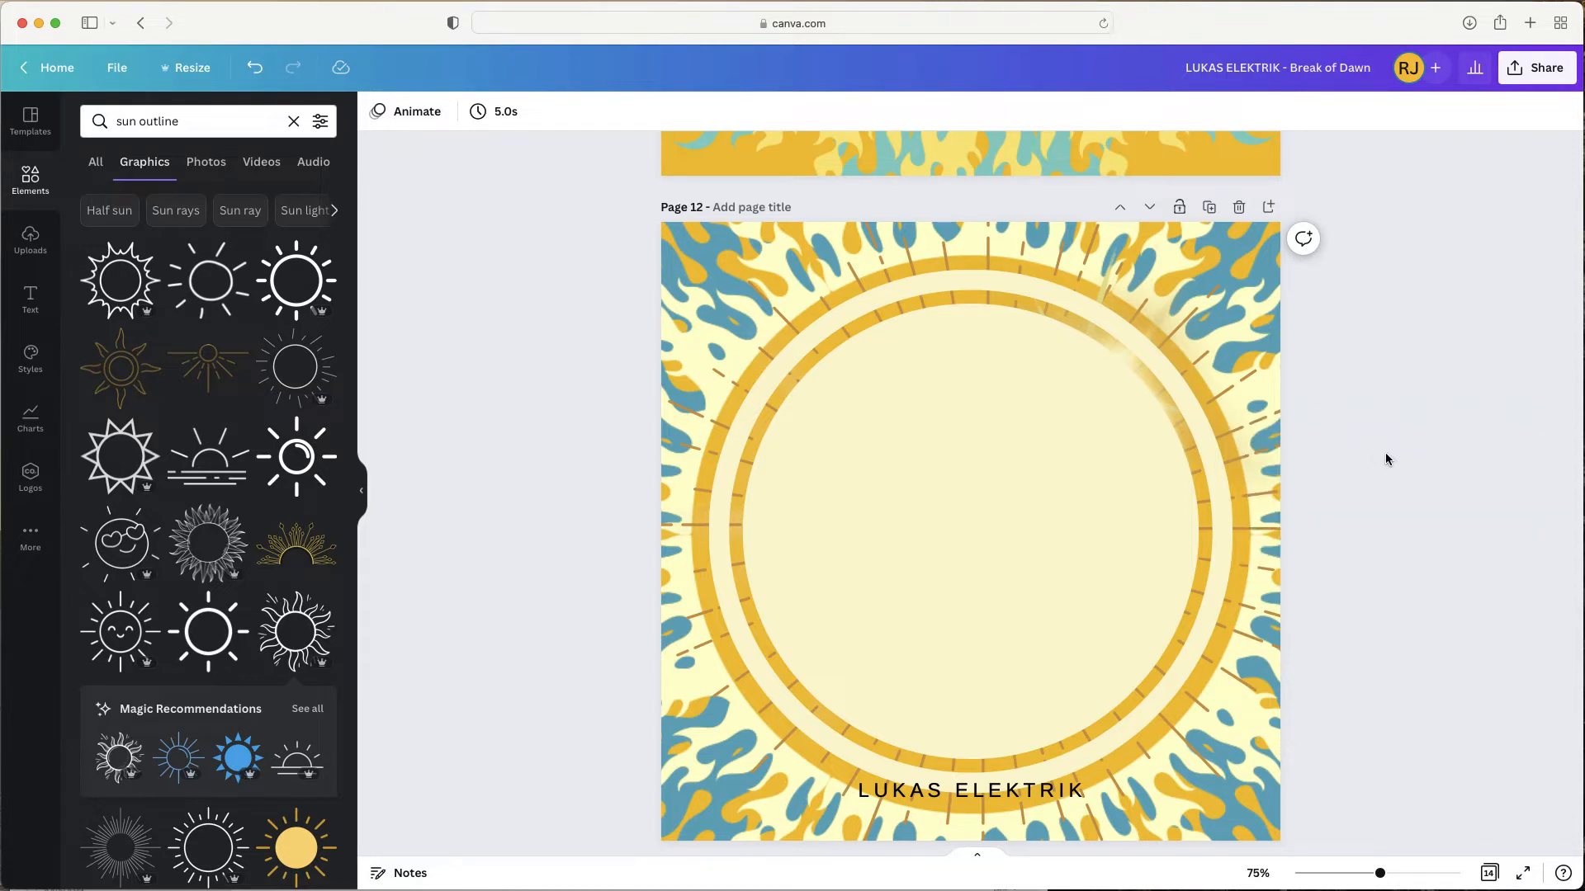
mouse_move(1016, 543)
left_mouse_down()
mouse_move(1026, 555)
mouse_move(1043, 537)
mouse_move(1008, 540)
mouse_move(1022, 544)
left_mouse_up()
- Duplicate page 9's sliced sunrise graphic and place the copy slightly above and to the right of the original
scroll(1418, 547, "up", 1)
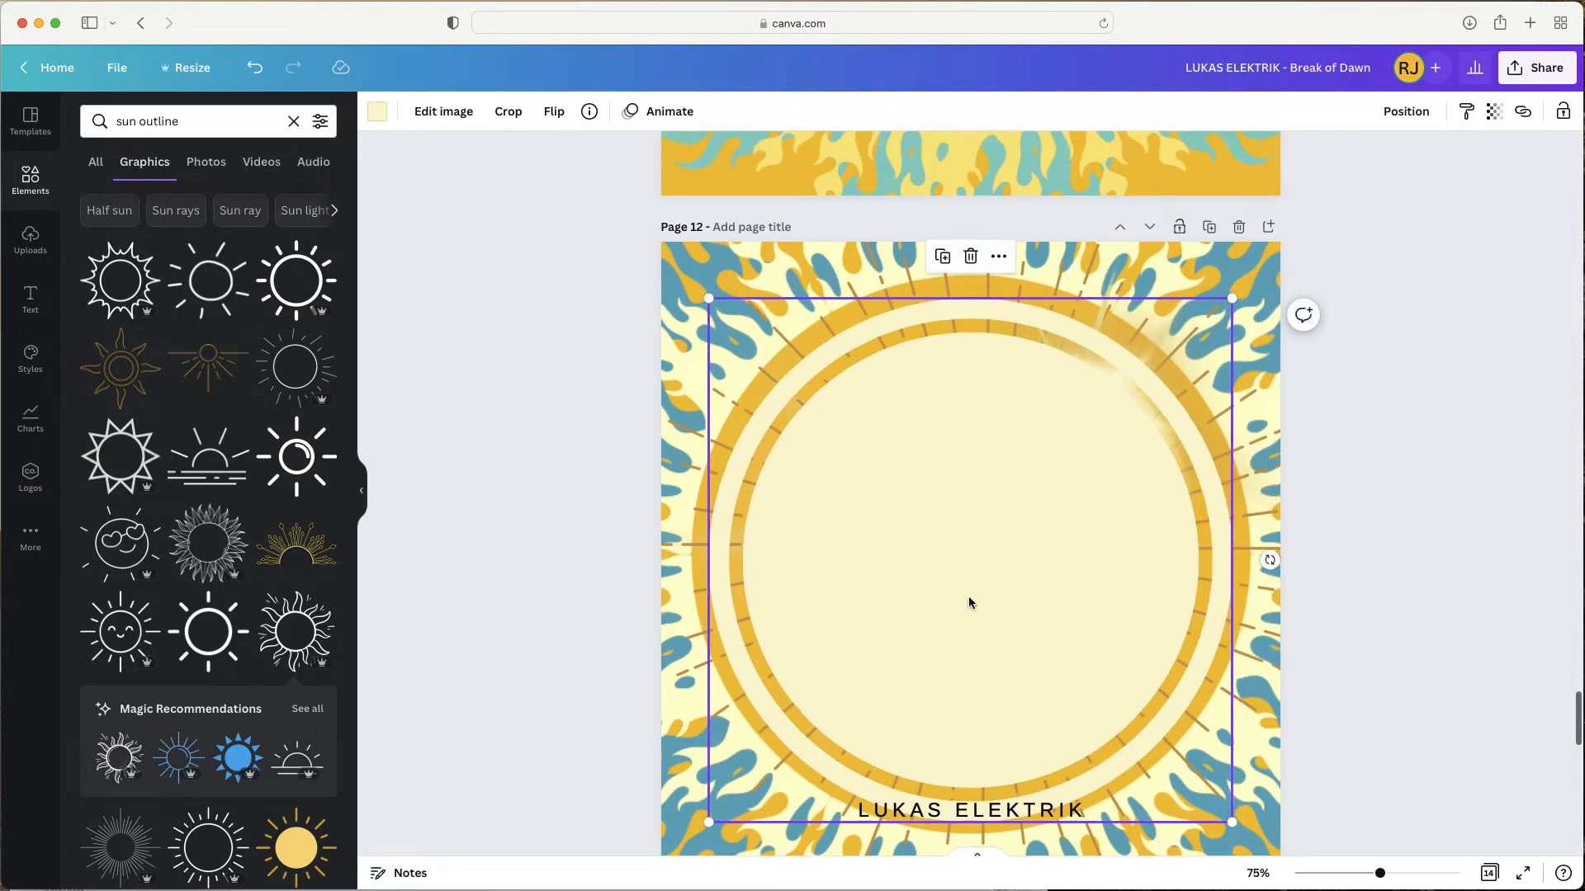
scroll(1411, 574, "up", 8)
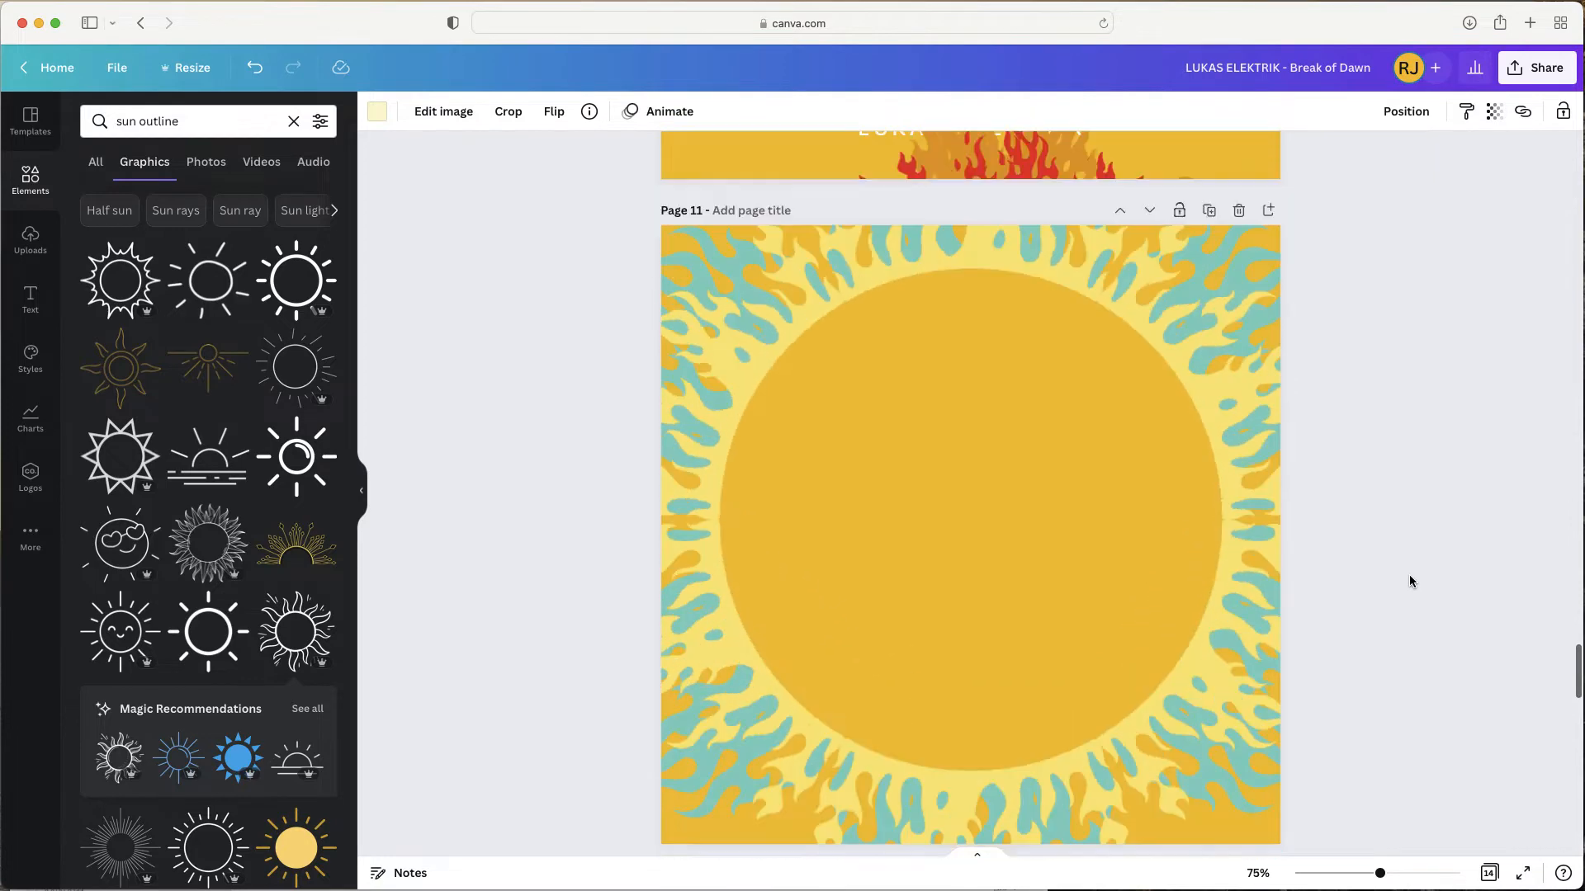
scroll(1409, 575, "up", 15)
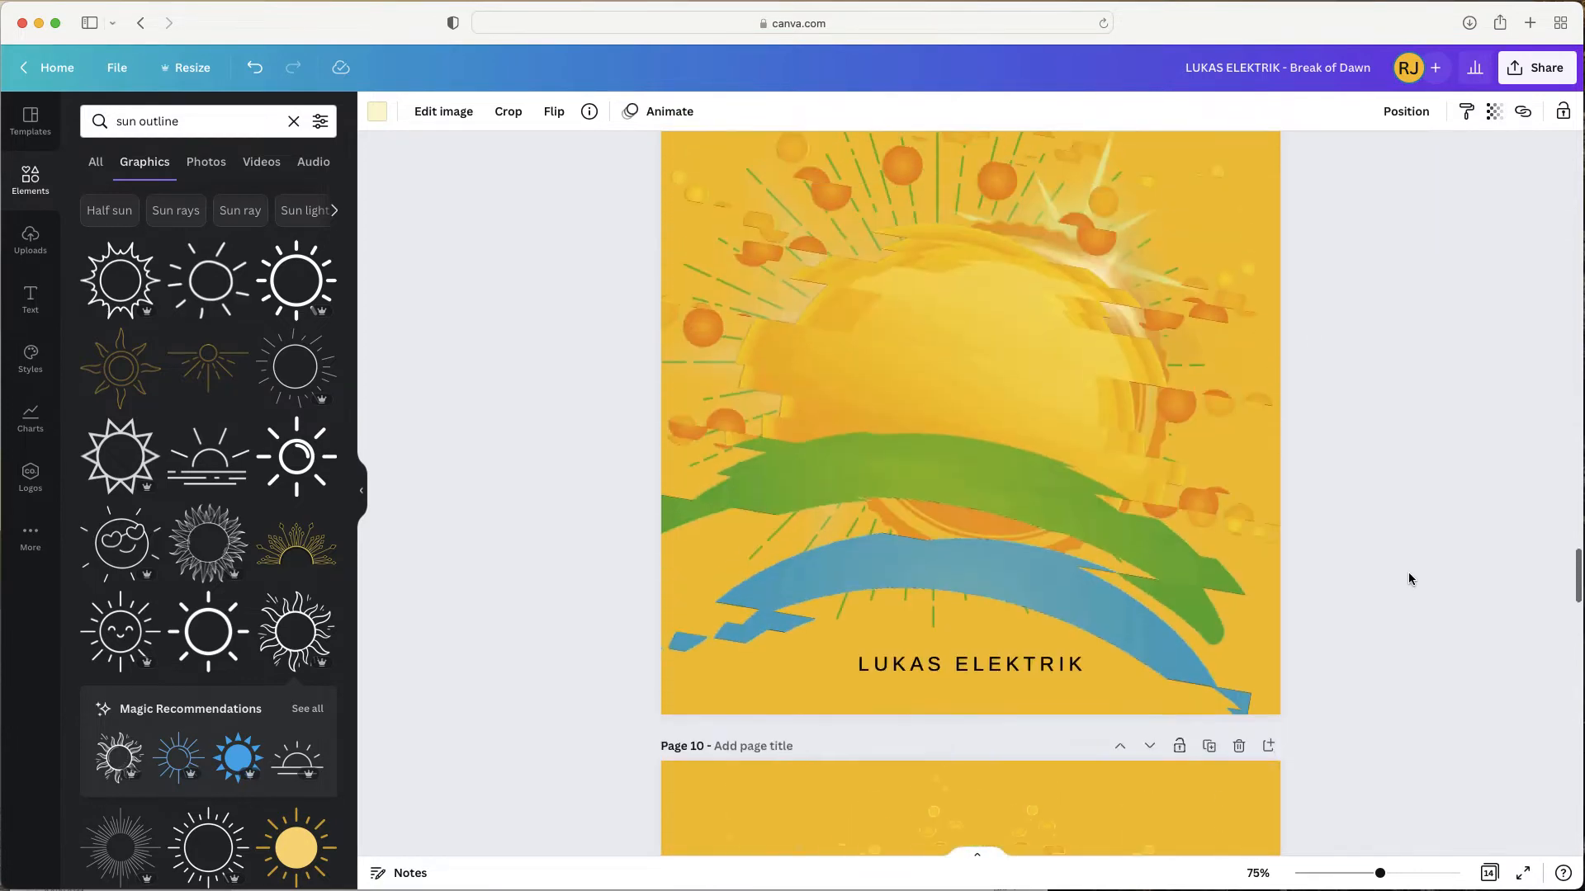
scroll(1409, 577, "up", 2)
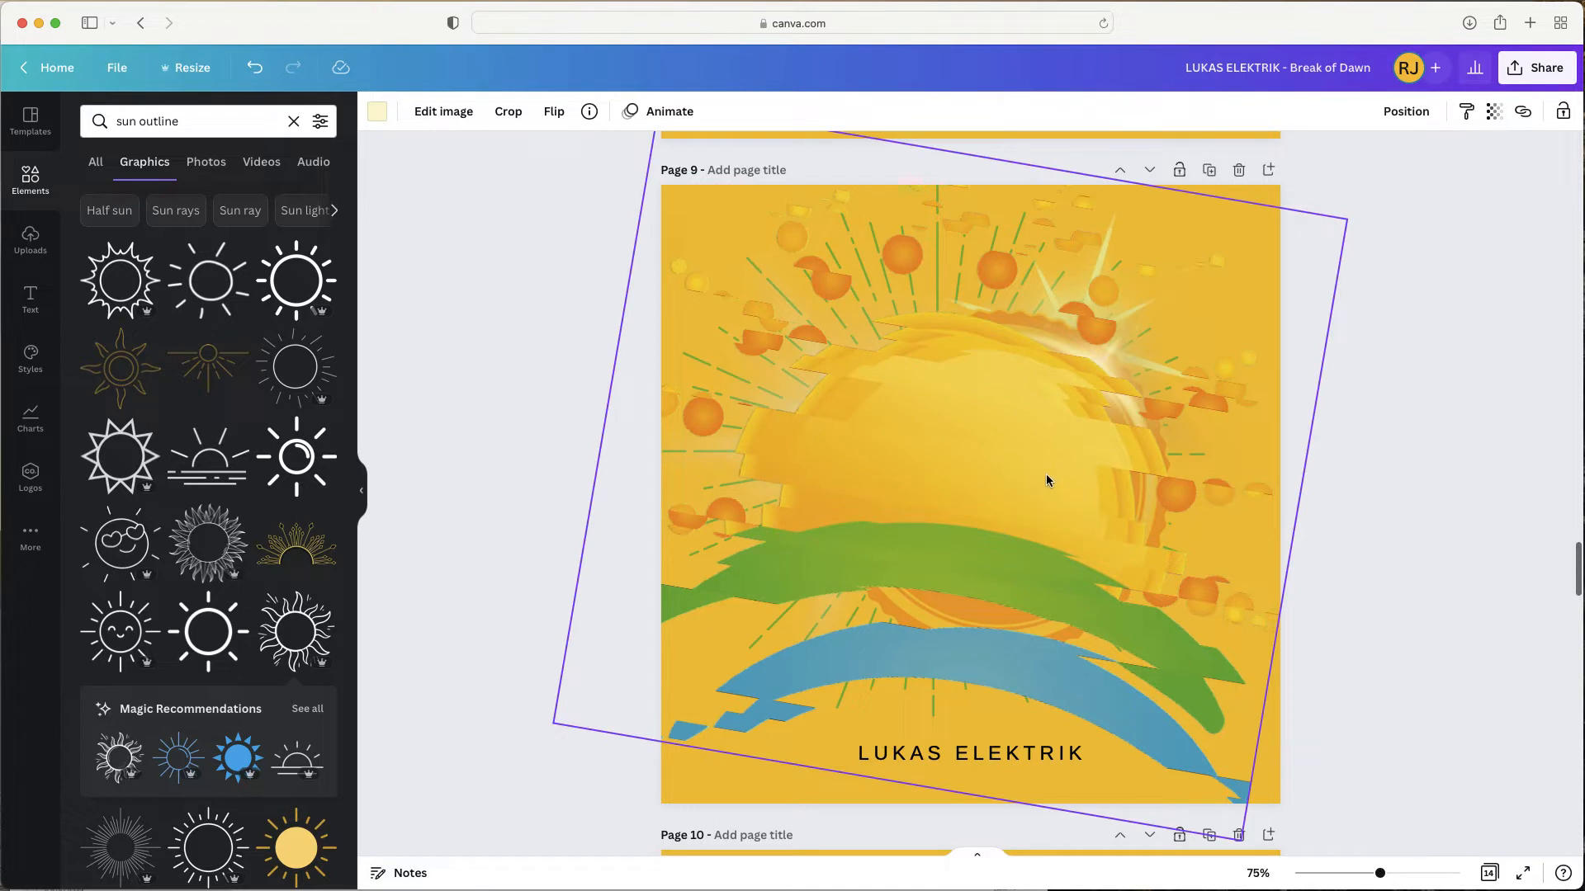
left_click(983, 478)
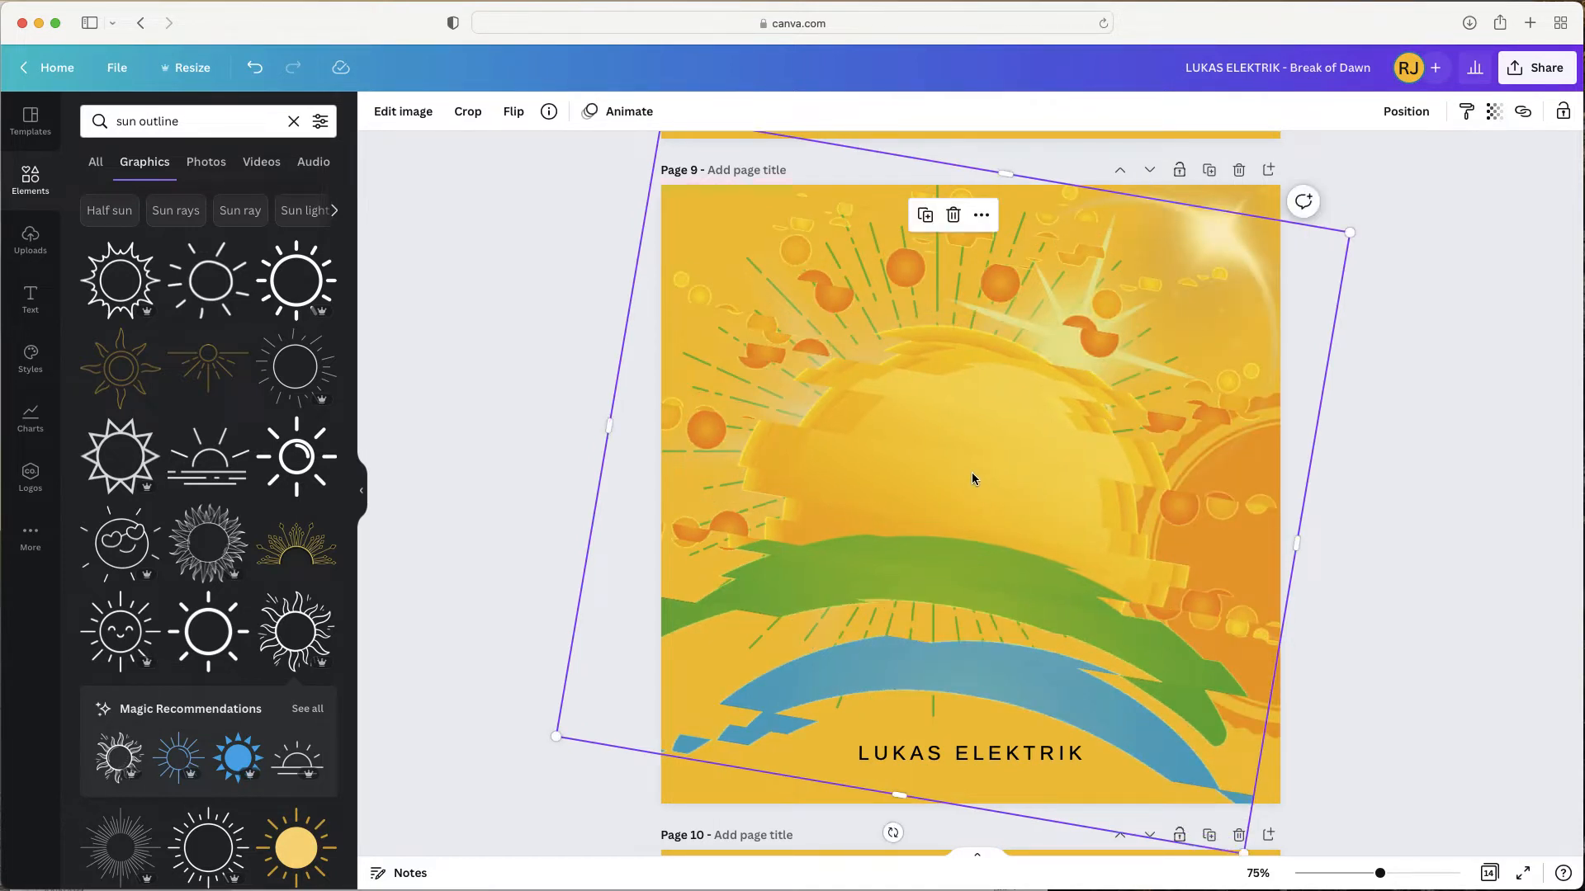
left_click_drag(995, 477, 982, 476)
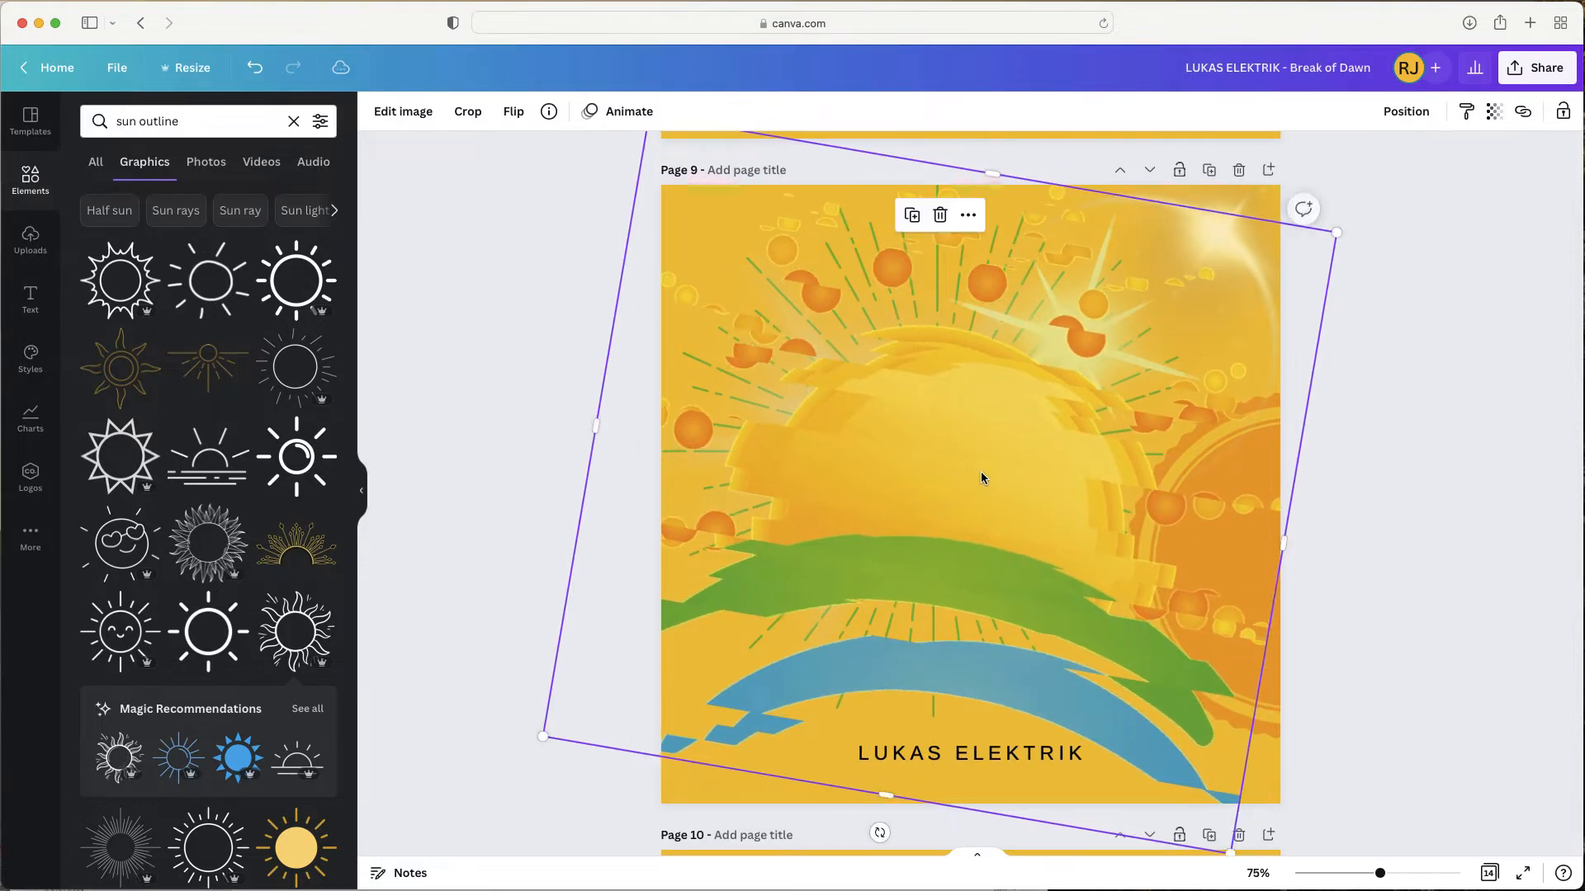
right_click(981, 471)
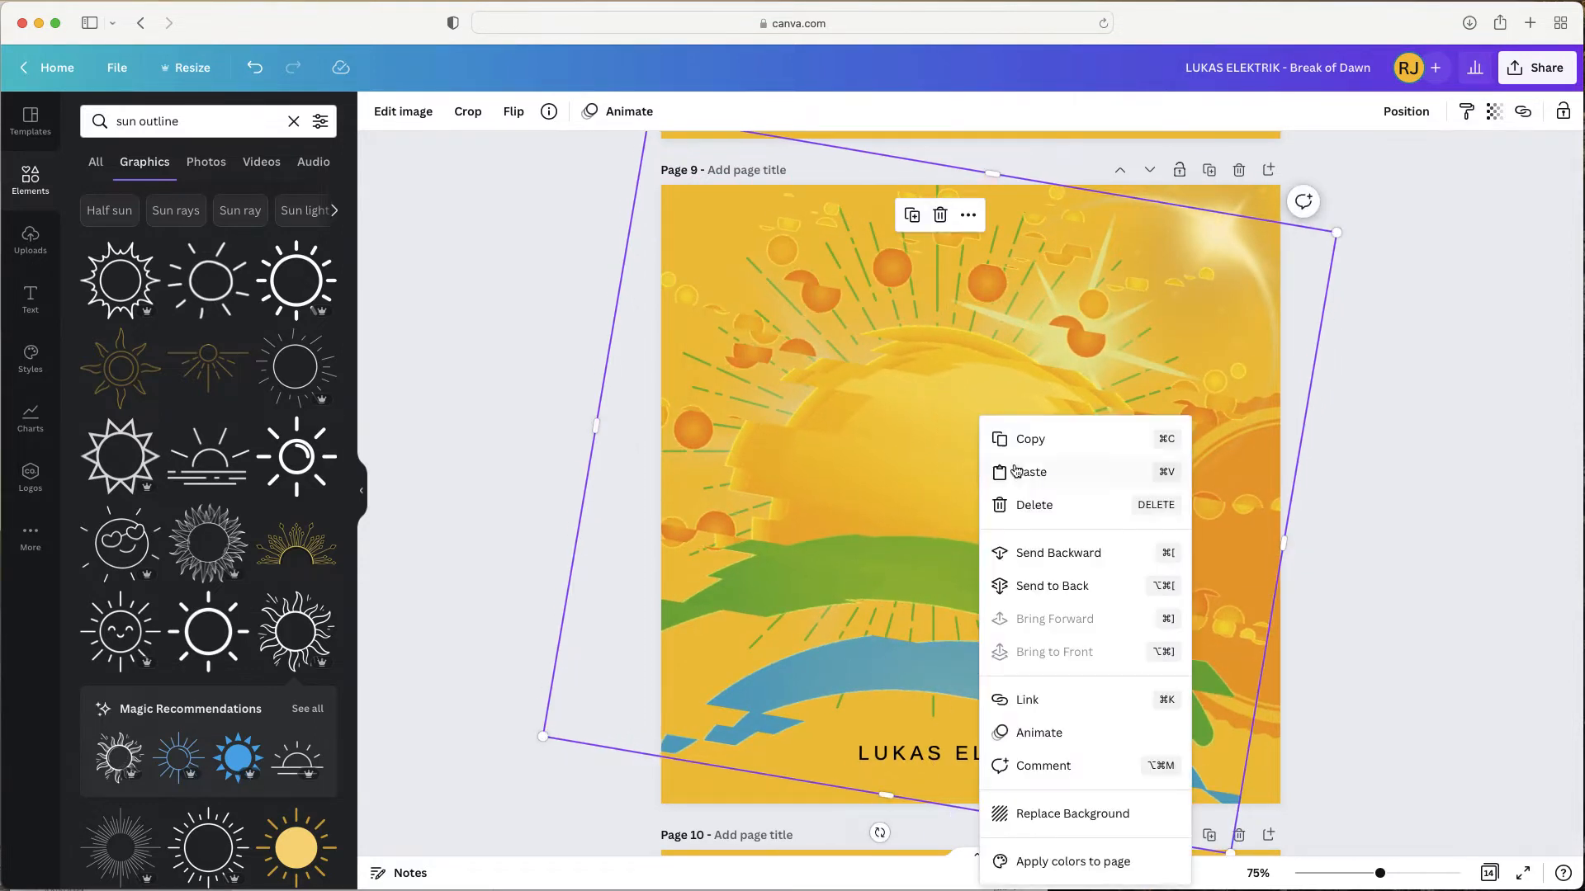
left_click(1080, 448)
right_click(1079, 450)
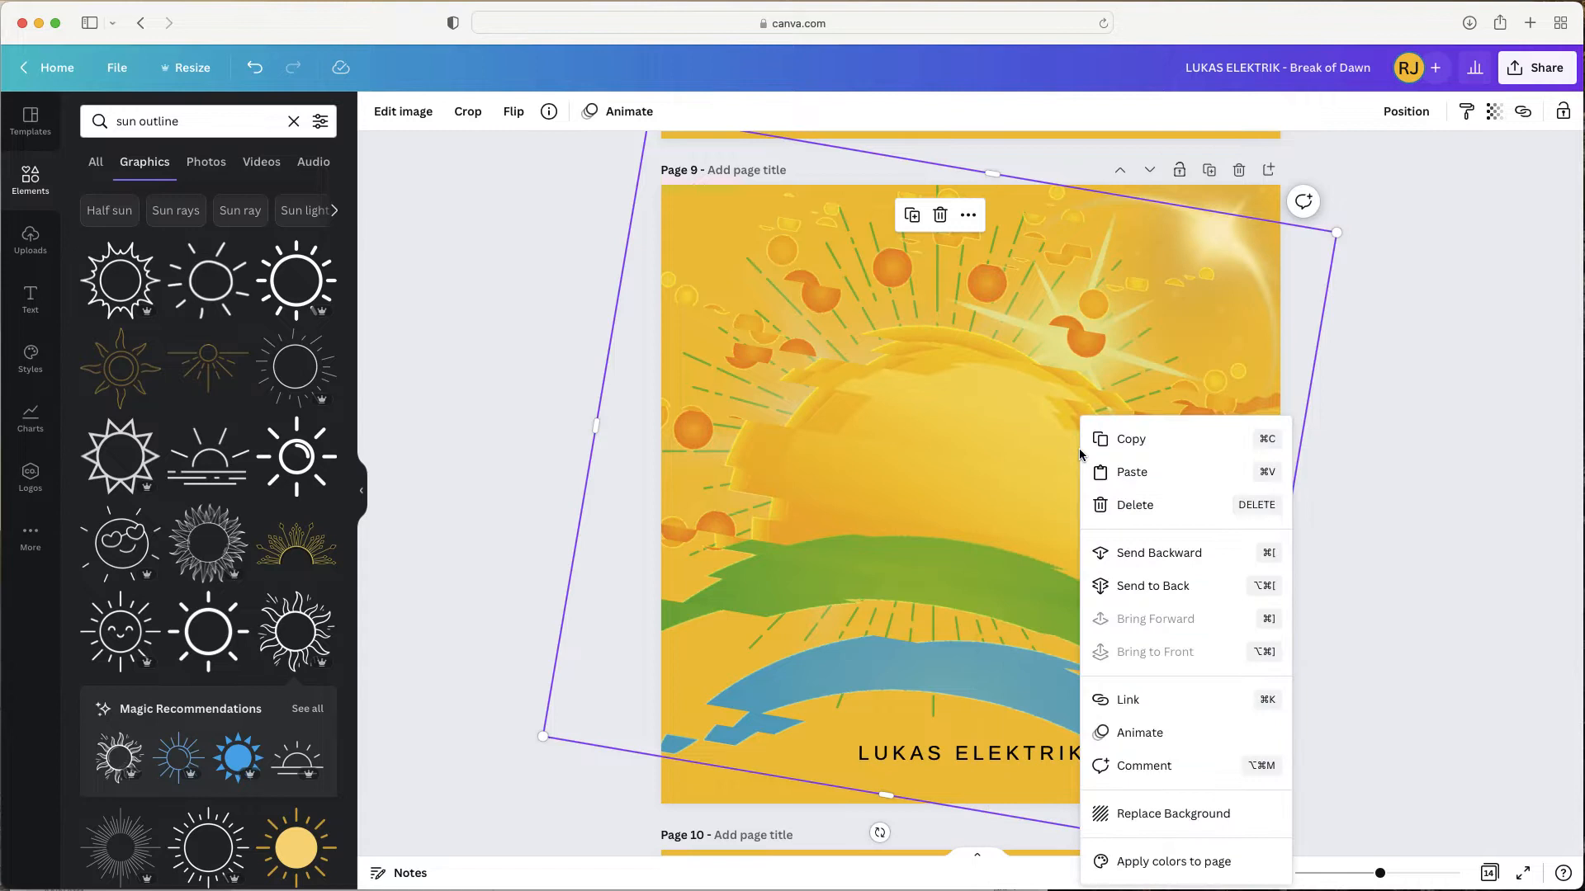
left_click(1129, 472)
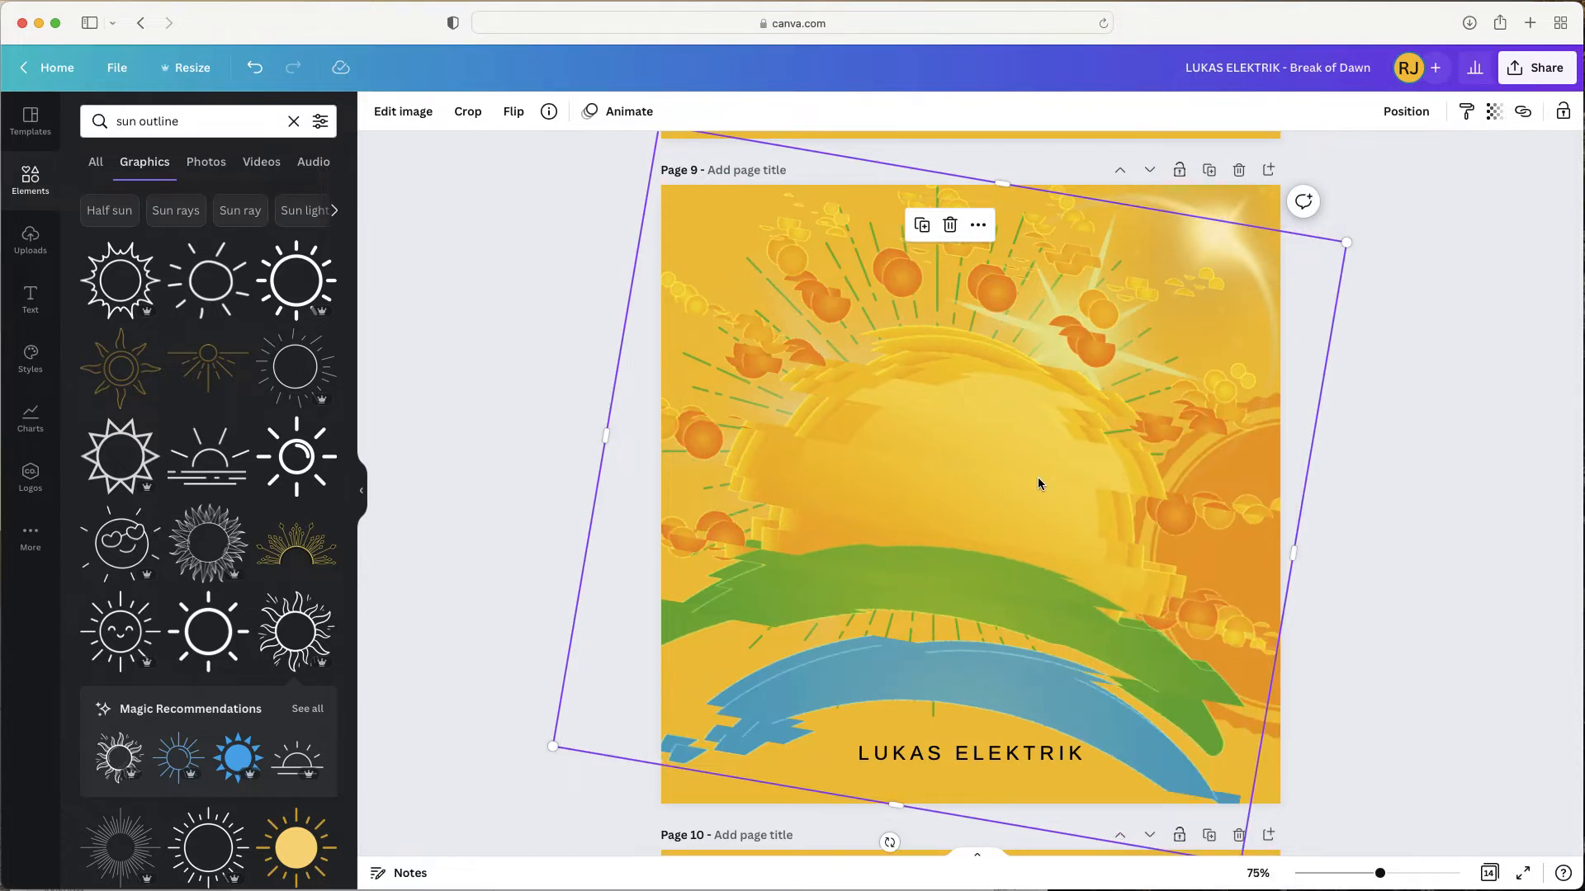
left_click_drag(1037, 478, 1070, 461)
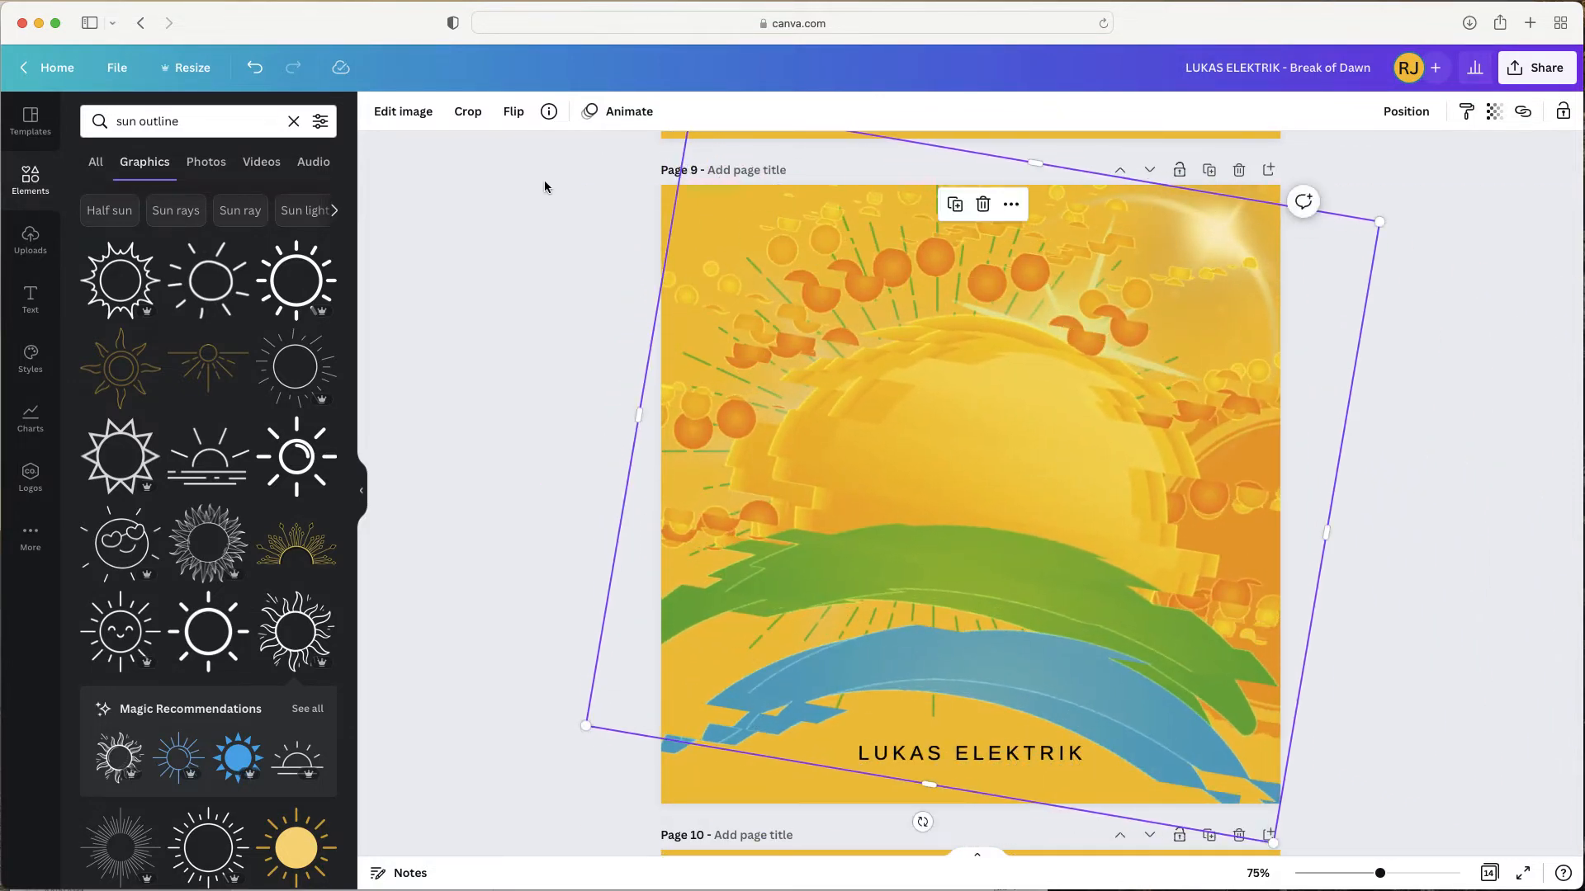
- Apply the Pop duotone to the copied sunrise and move the purple copy well to the right of the original
left_click(402, 118)
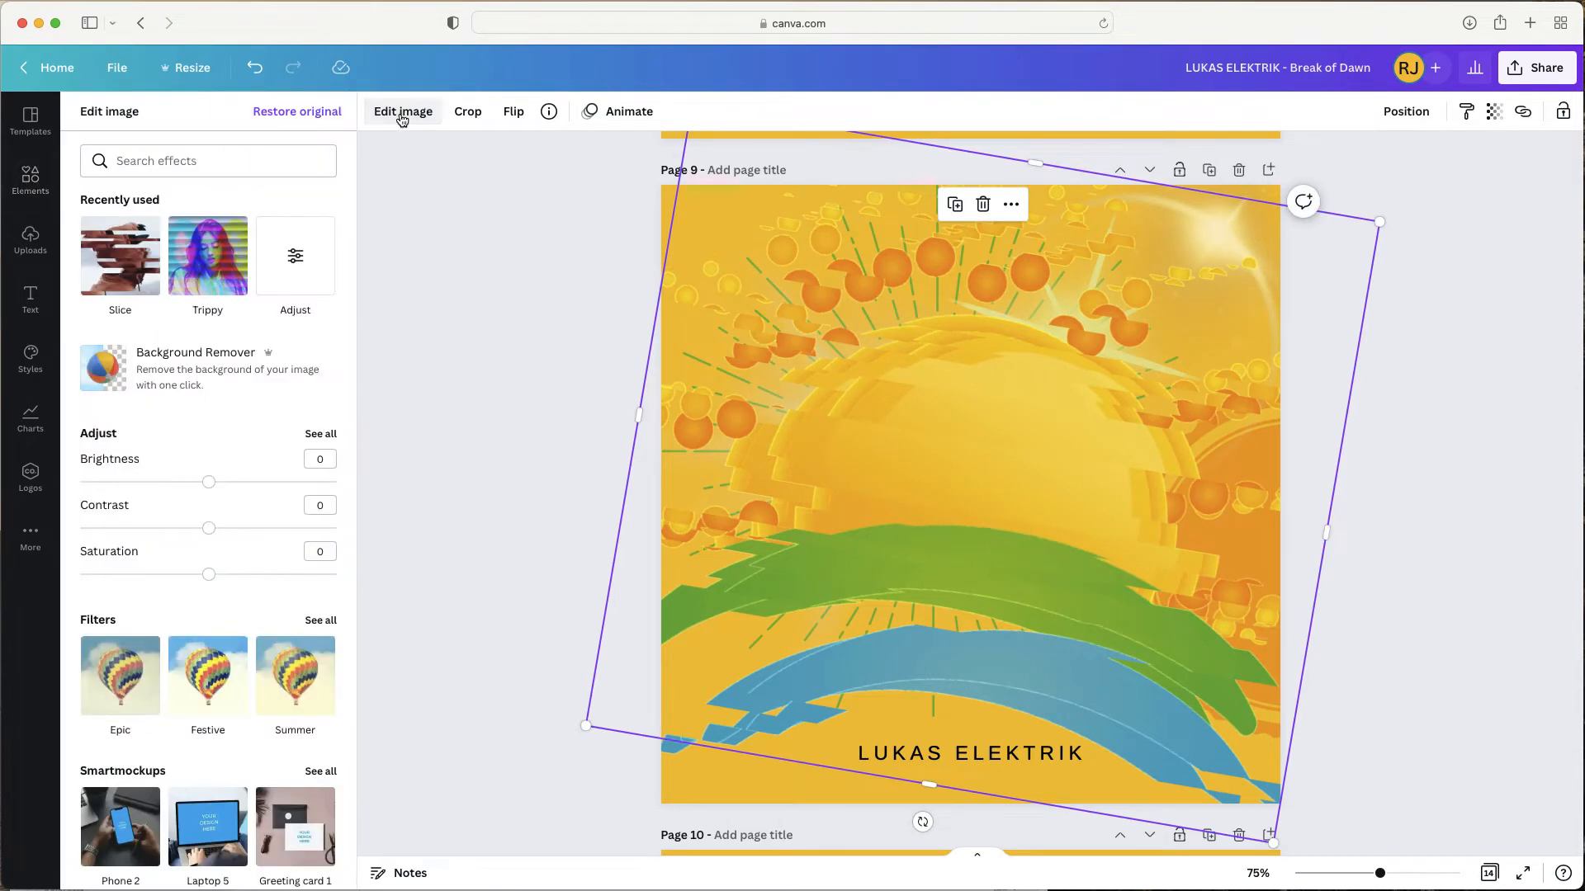
scroll(244, 487, "down", 10)
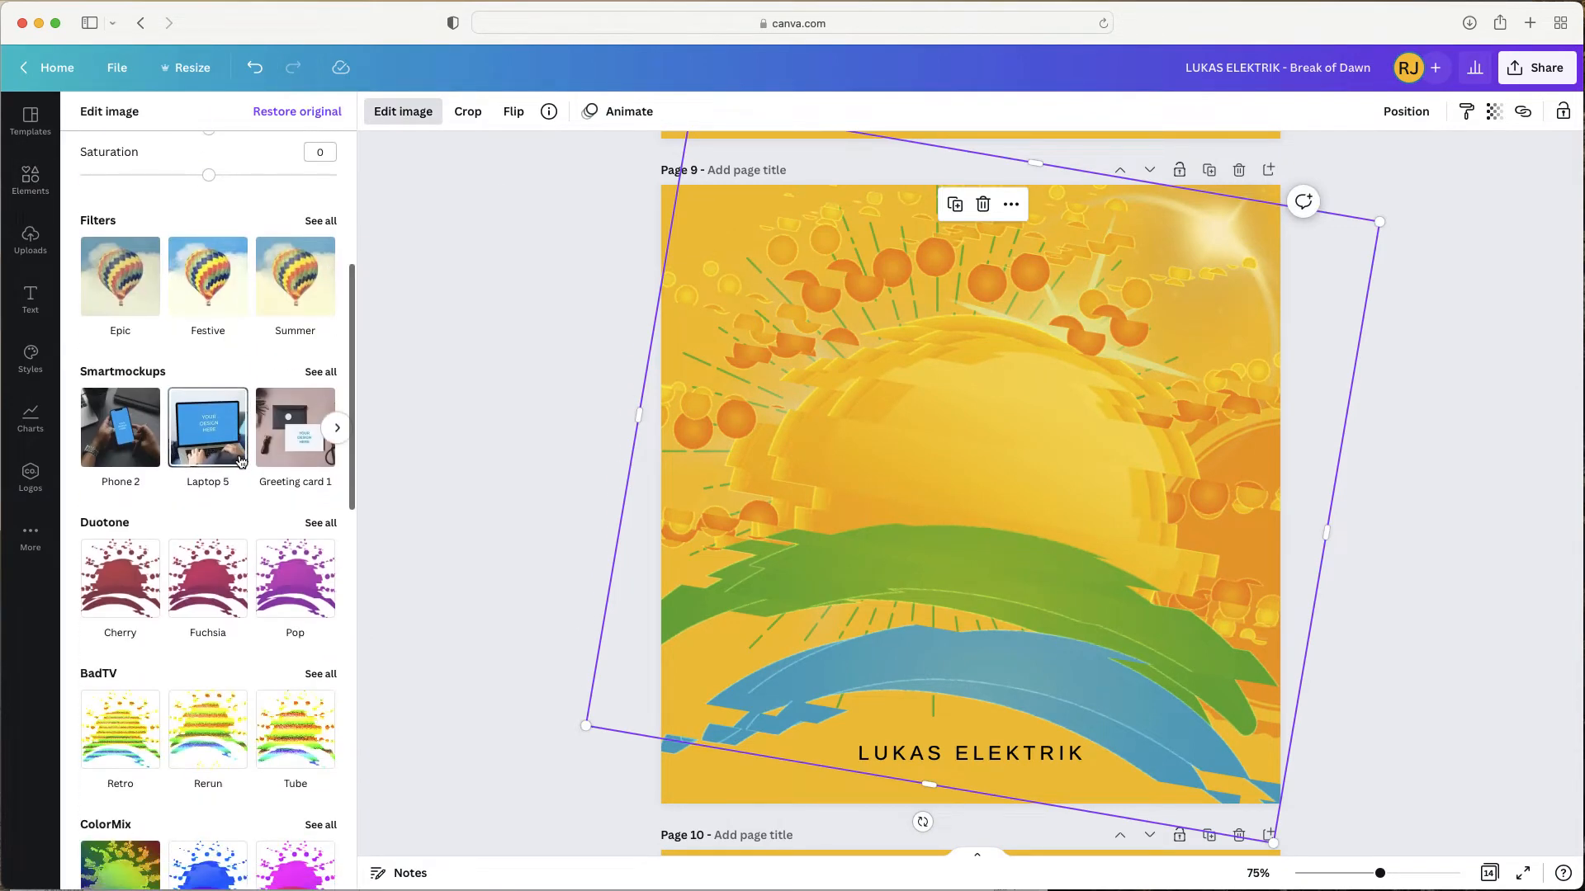
left_click(293, 470)
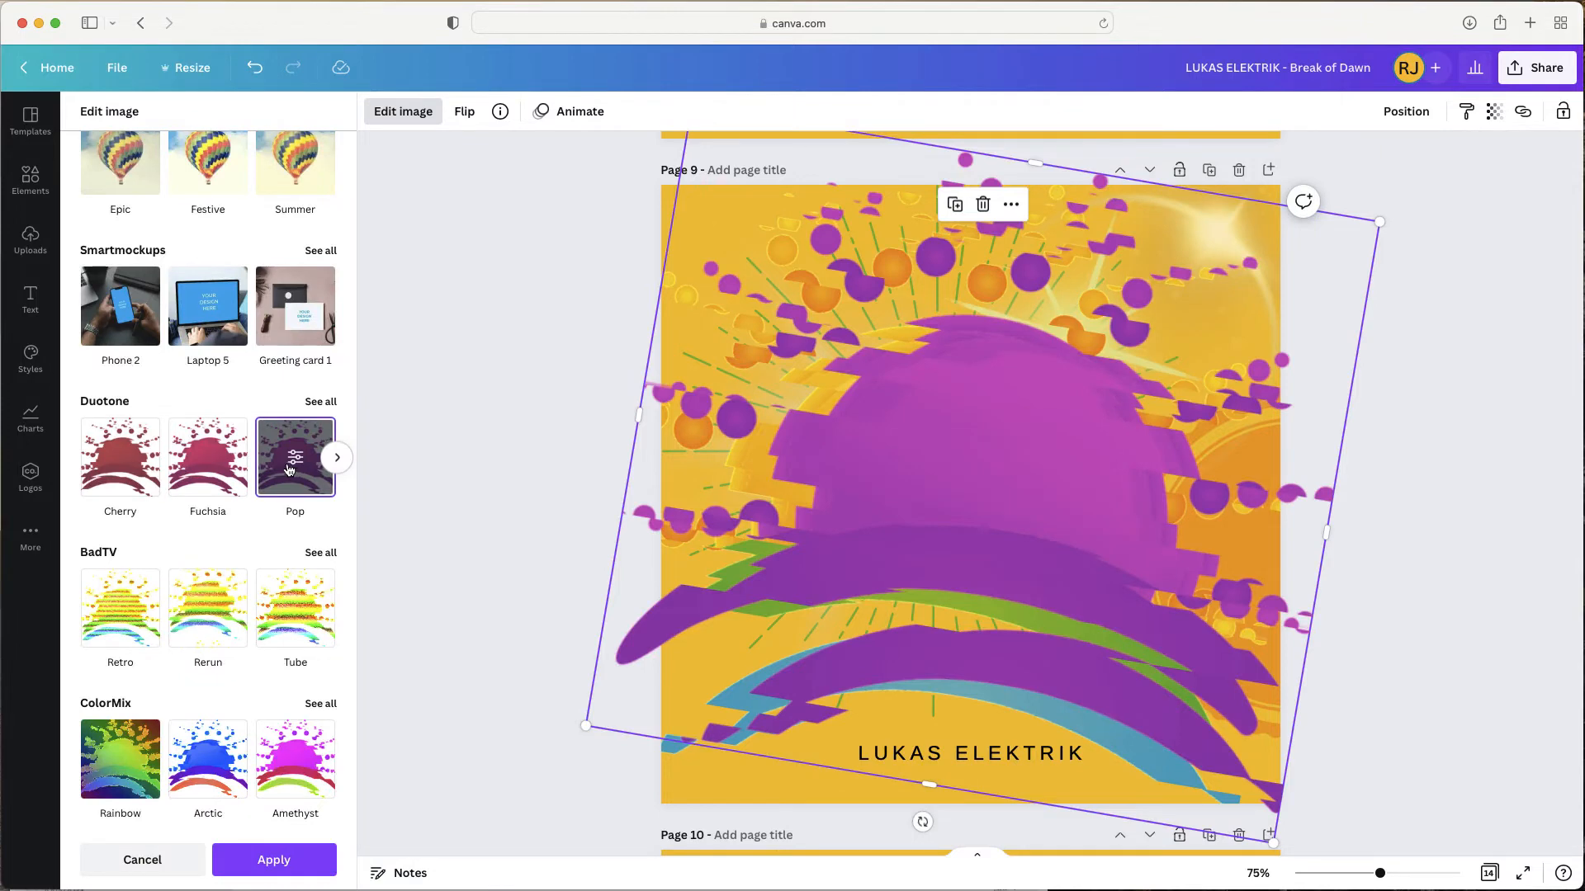
left_click_drag(1096, 457, 1224, 443)
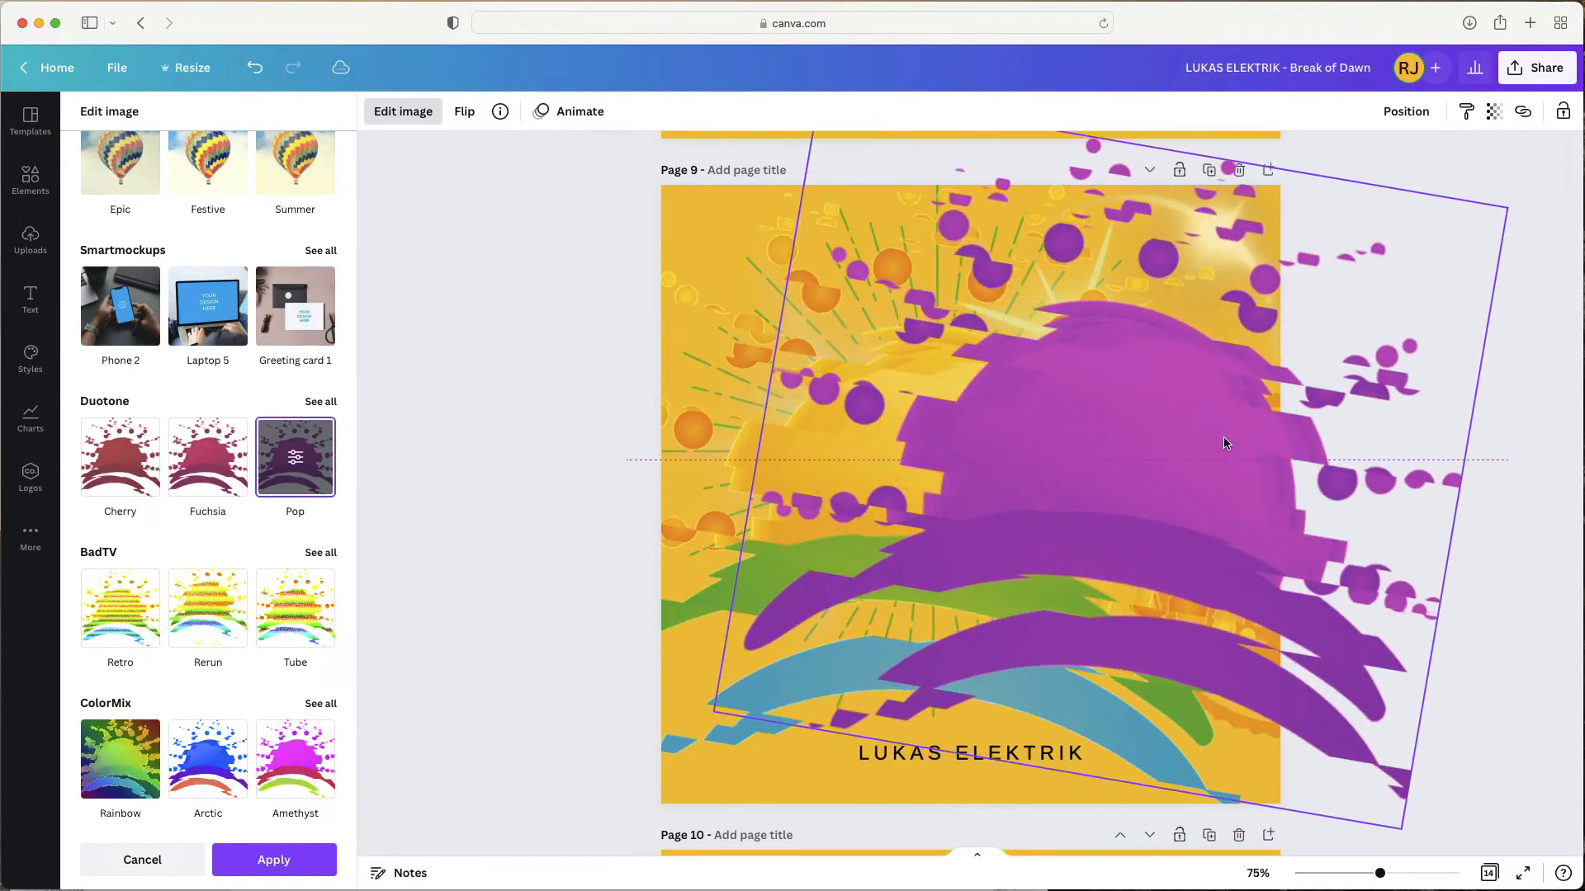
- Bring page 9's original yellow sunrise to the front of the purple copy and shift it slightly right
left_click(735, 447)
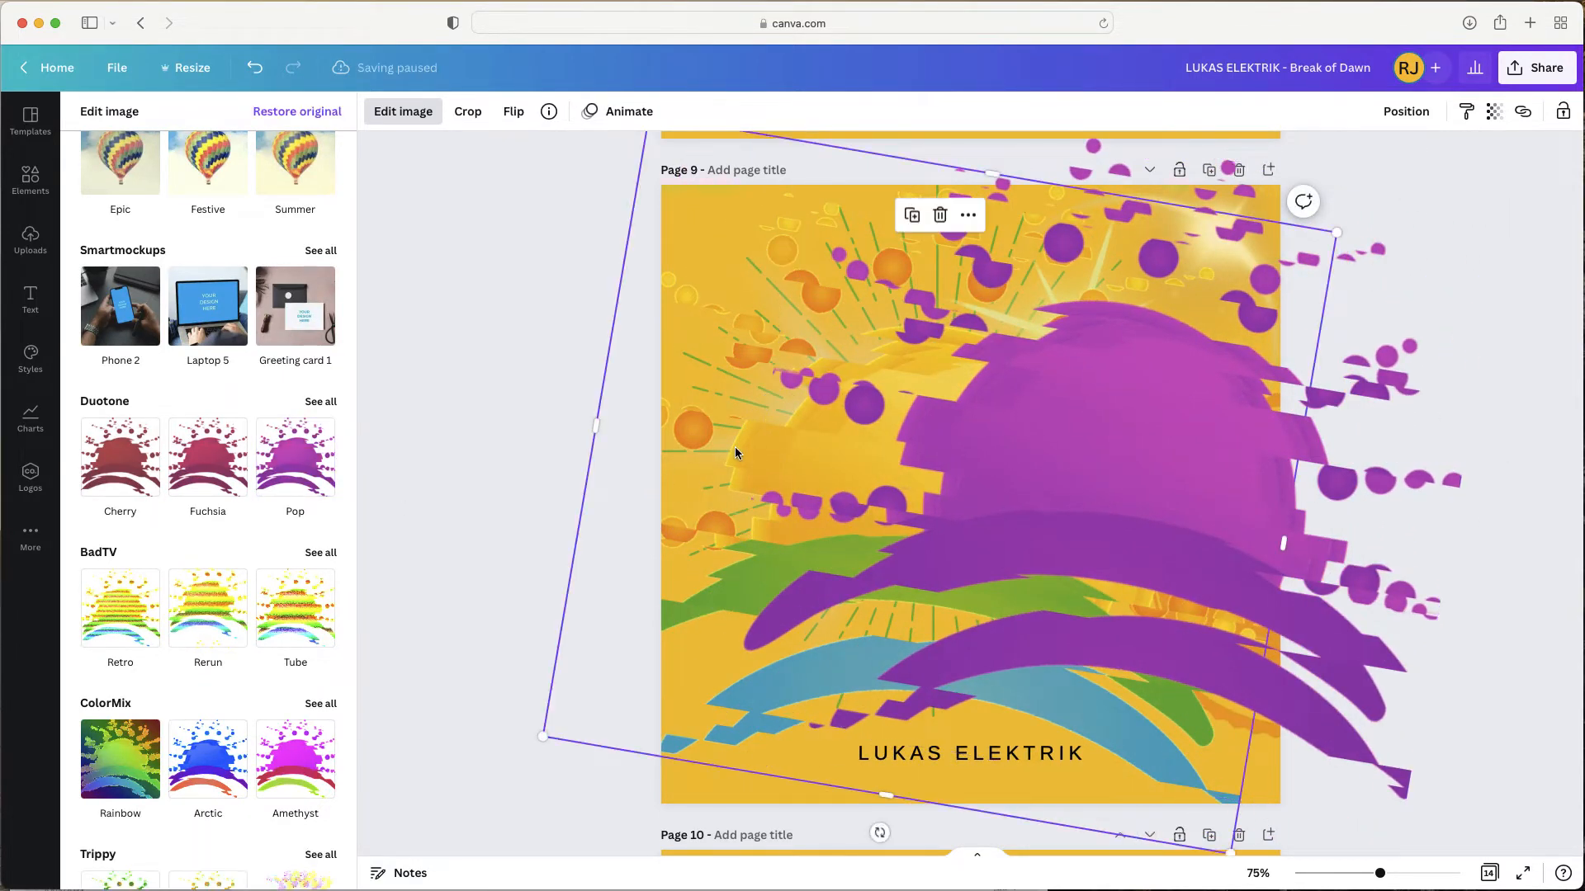
right_click(735, 448)
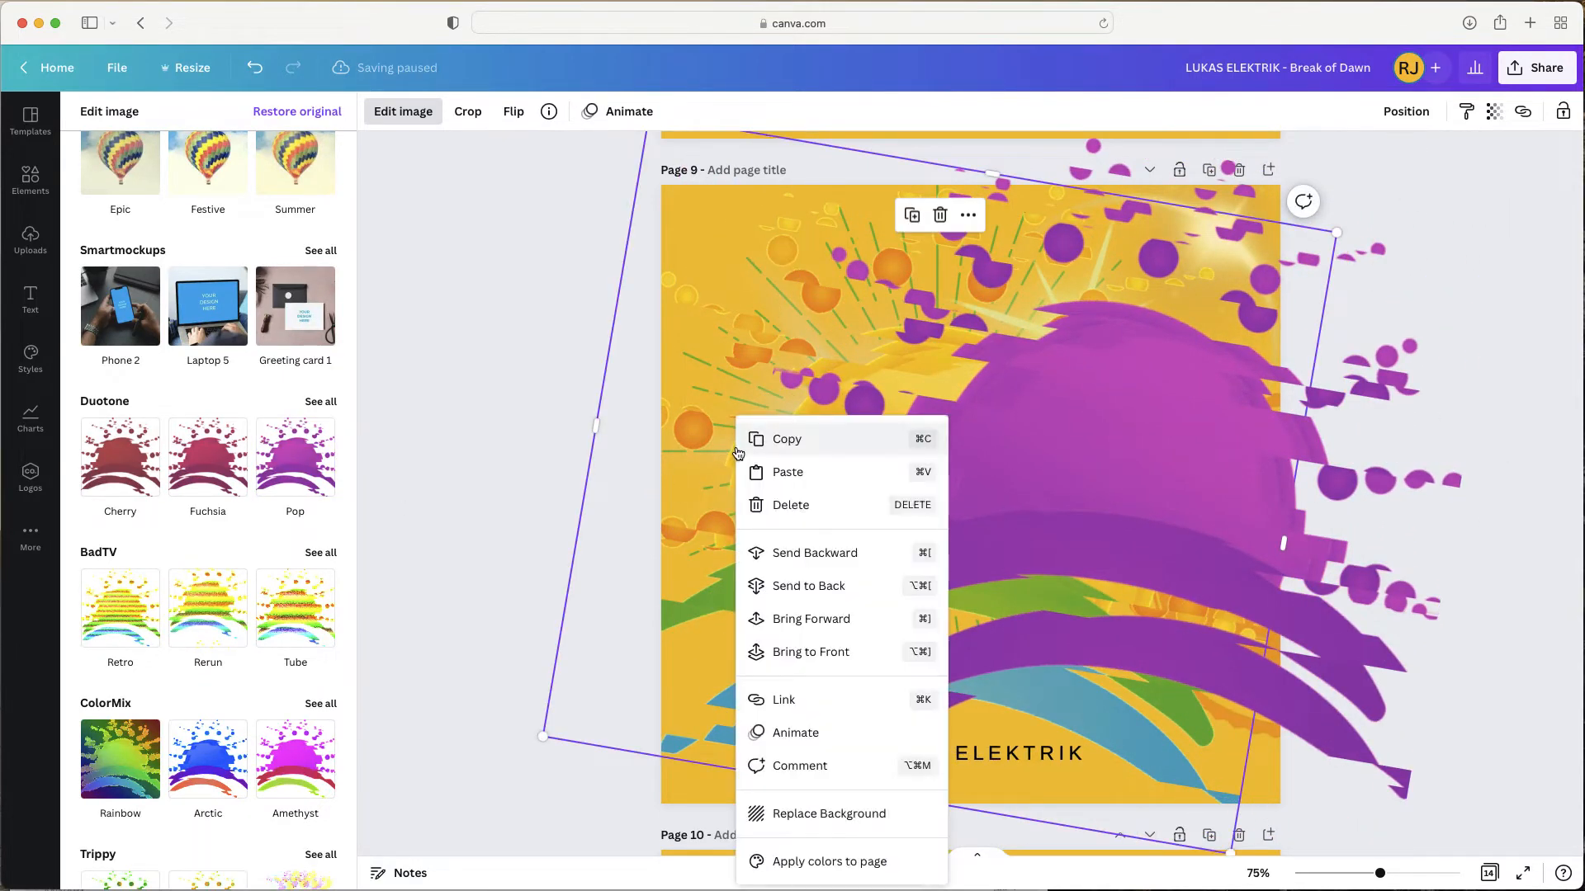
left_click(805, 652)
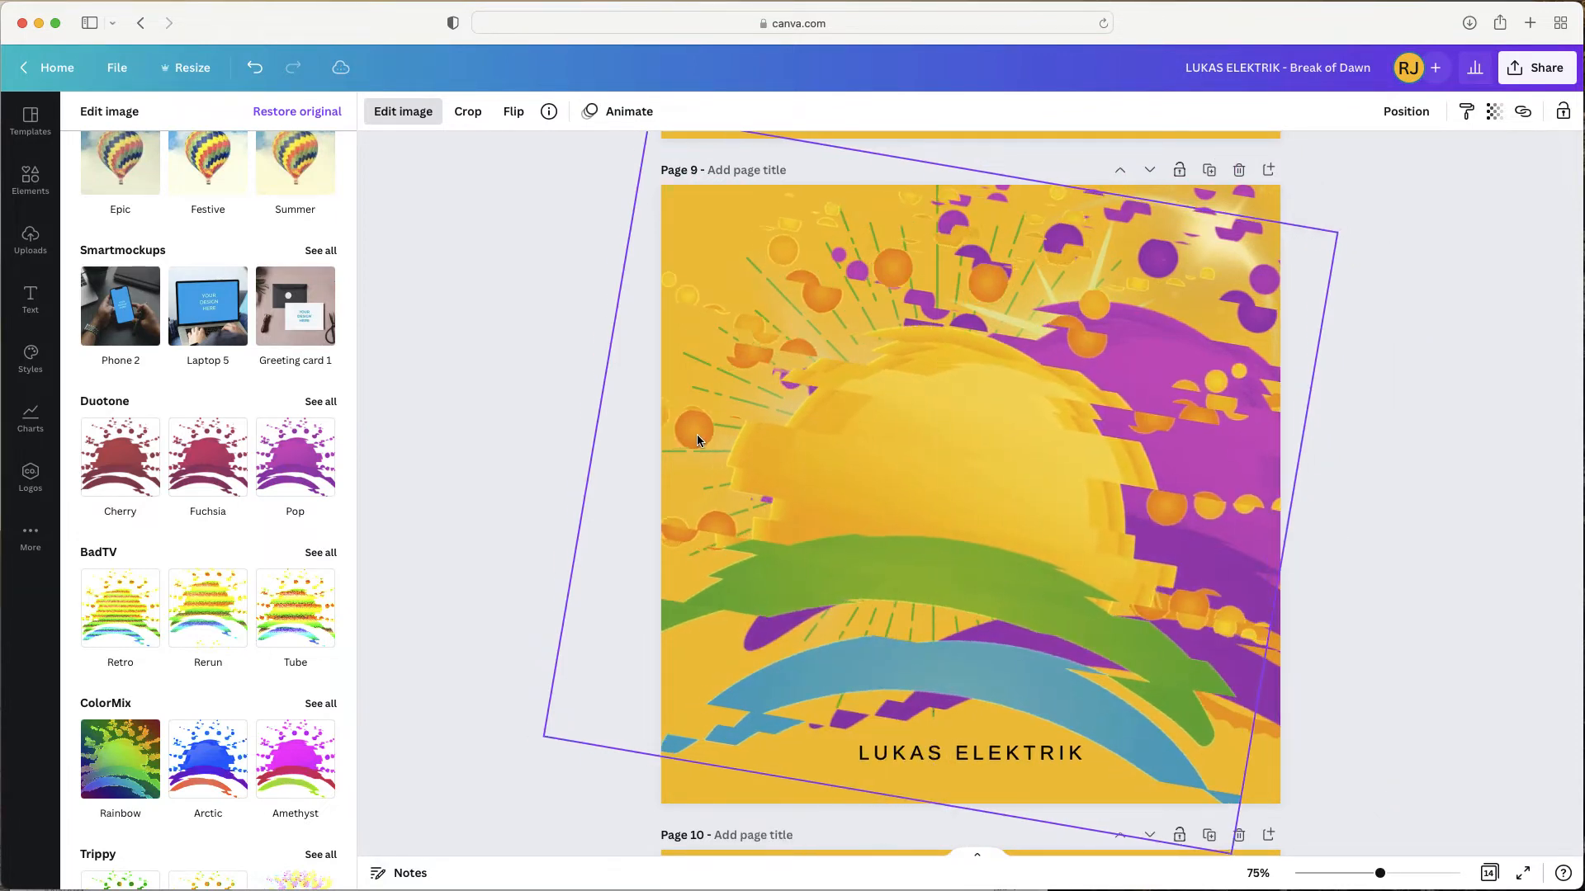
left_click_drag(697, 434, 746, 424)
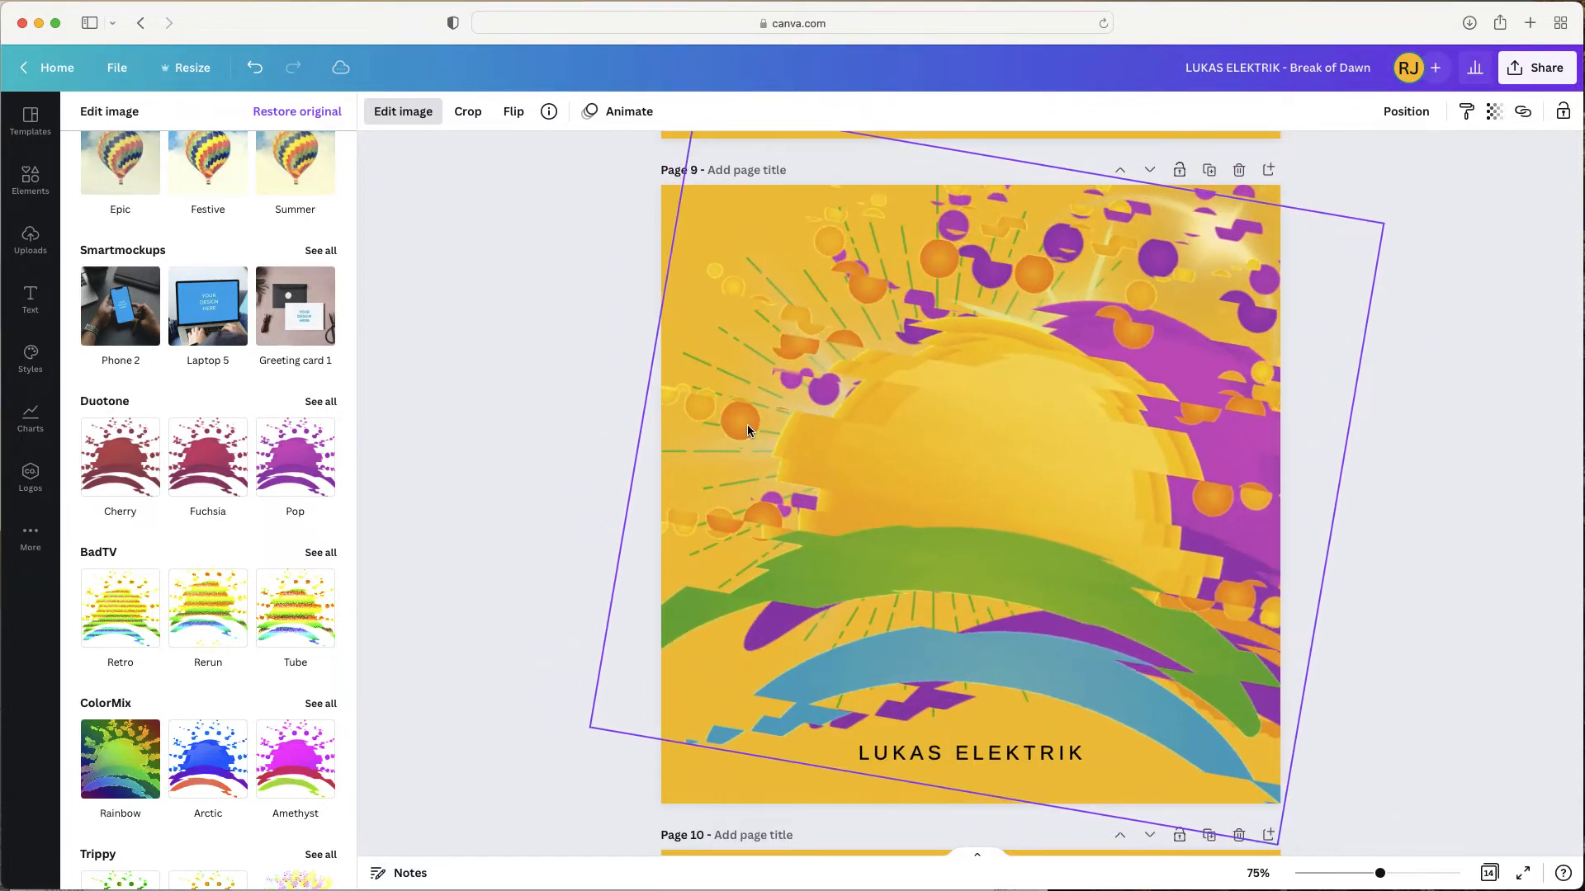
- Overlap the yellow and purple sunrises so purple edges show, and shift the orange sun circle behind them right towards the centre
left_click_drag(920, 526, 1070, 463)
left_click_drag(842, 498, 939, 462)
scroll(1492, 556, "up", 2)
scroll(1403, 548, "down", 1)
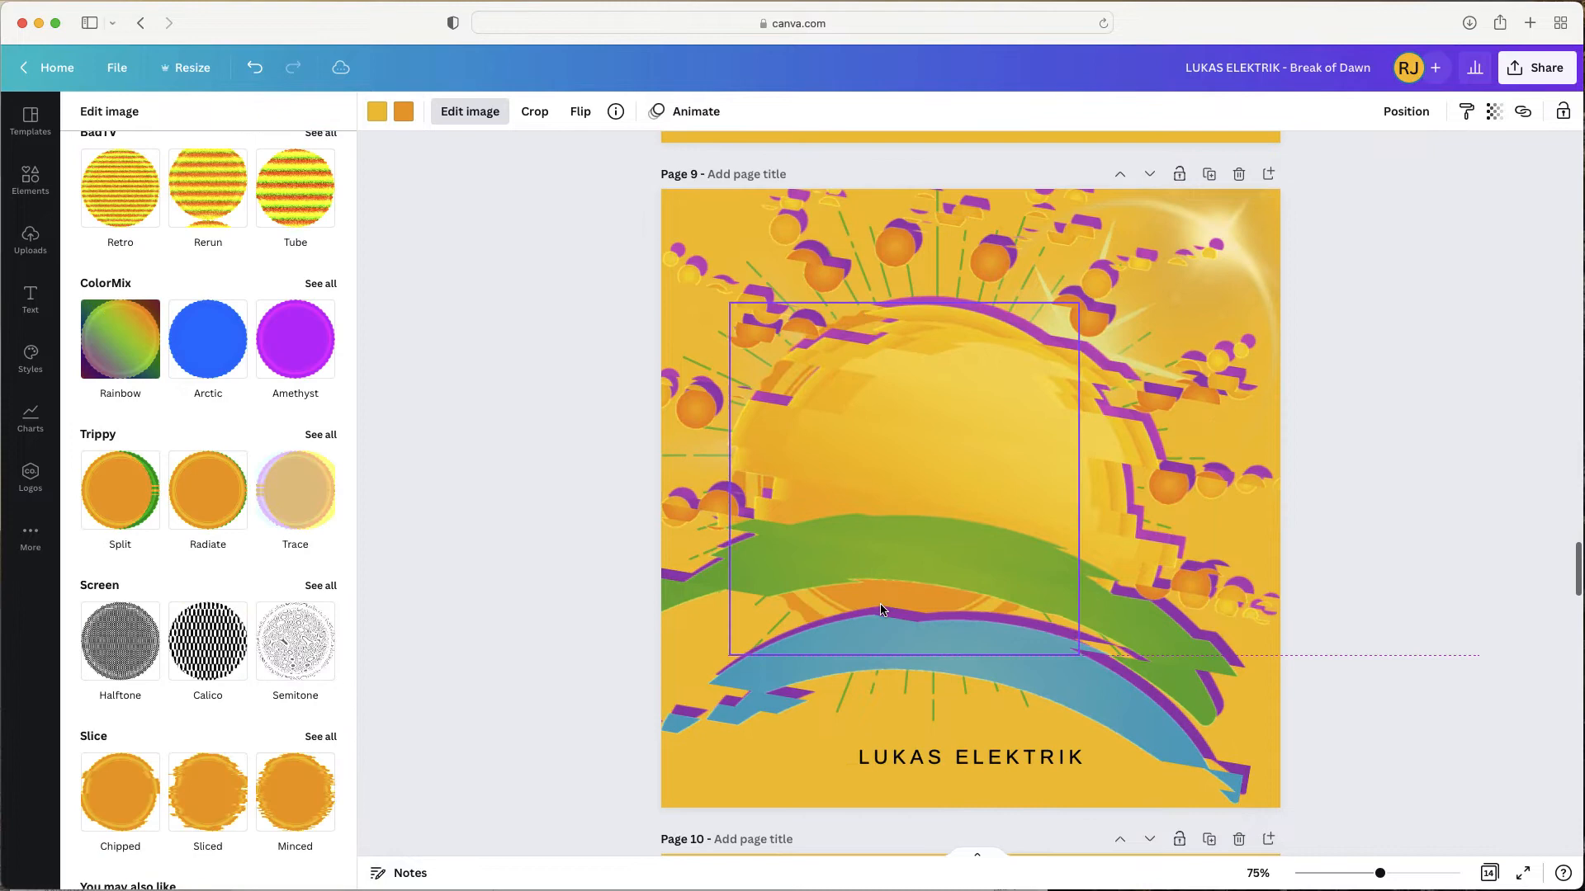
left_click_drag(882, 604, 935, 596)
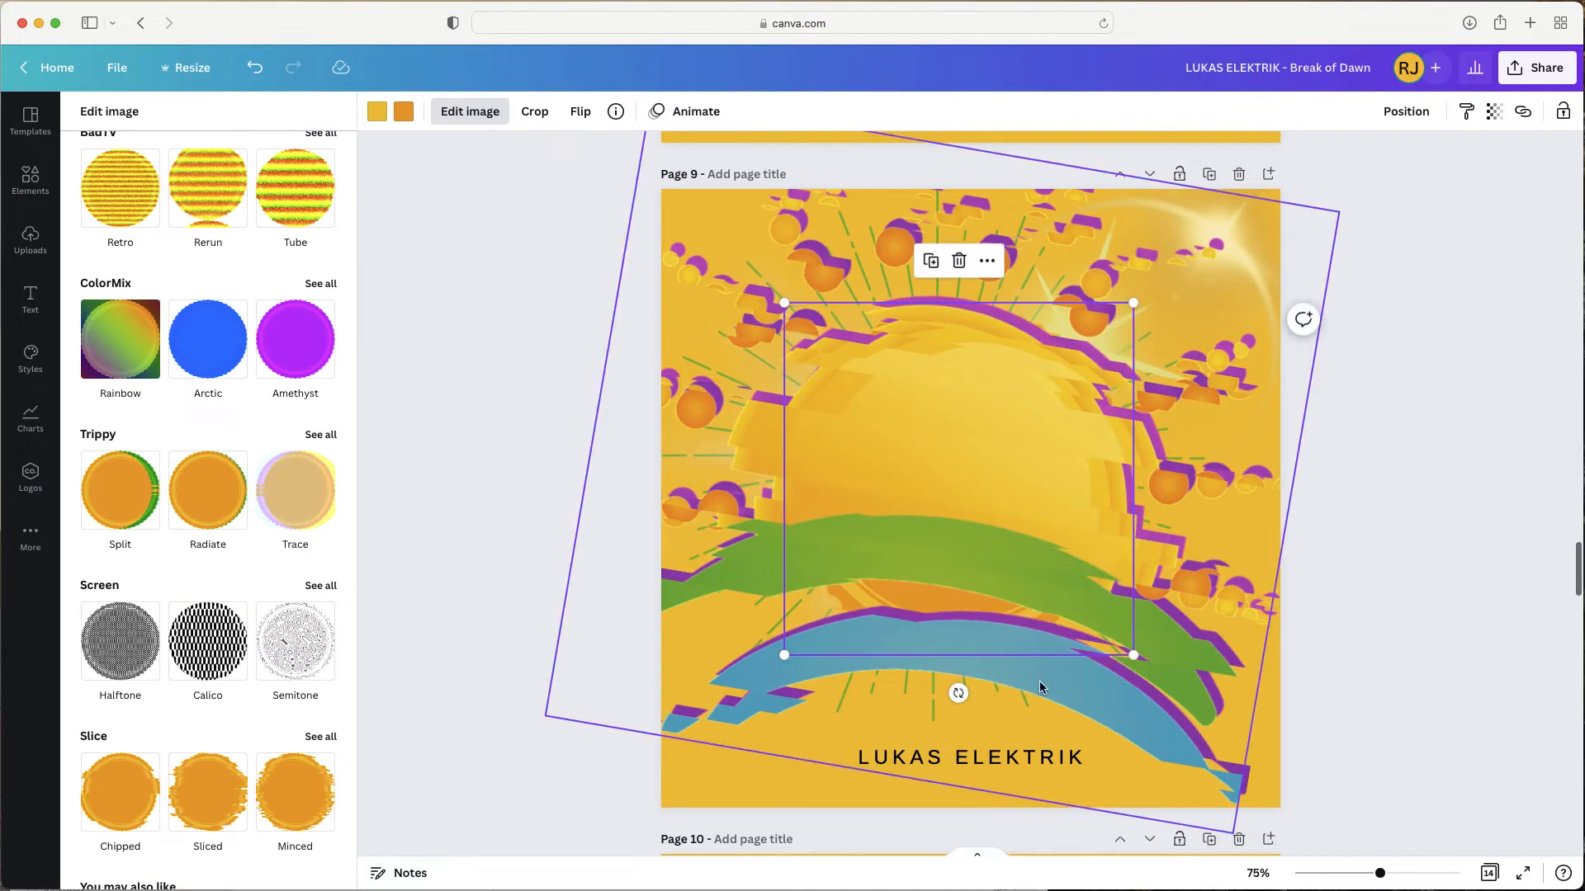
- Nudge page 9's yellow sunrise over the purple copy until only a narrow purple rim shows along its upper edges
left_click(728, 724)
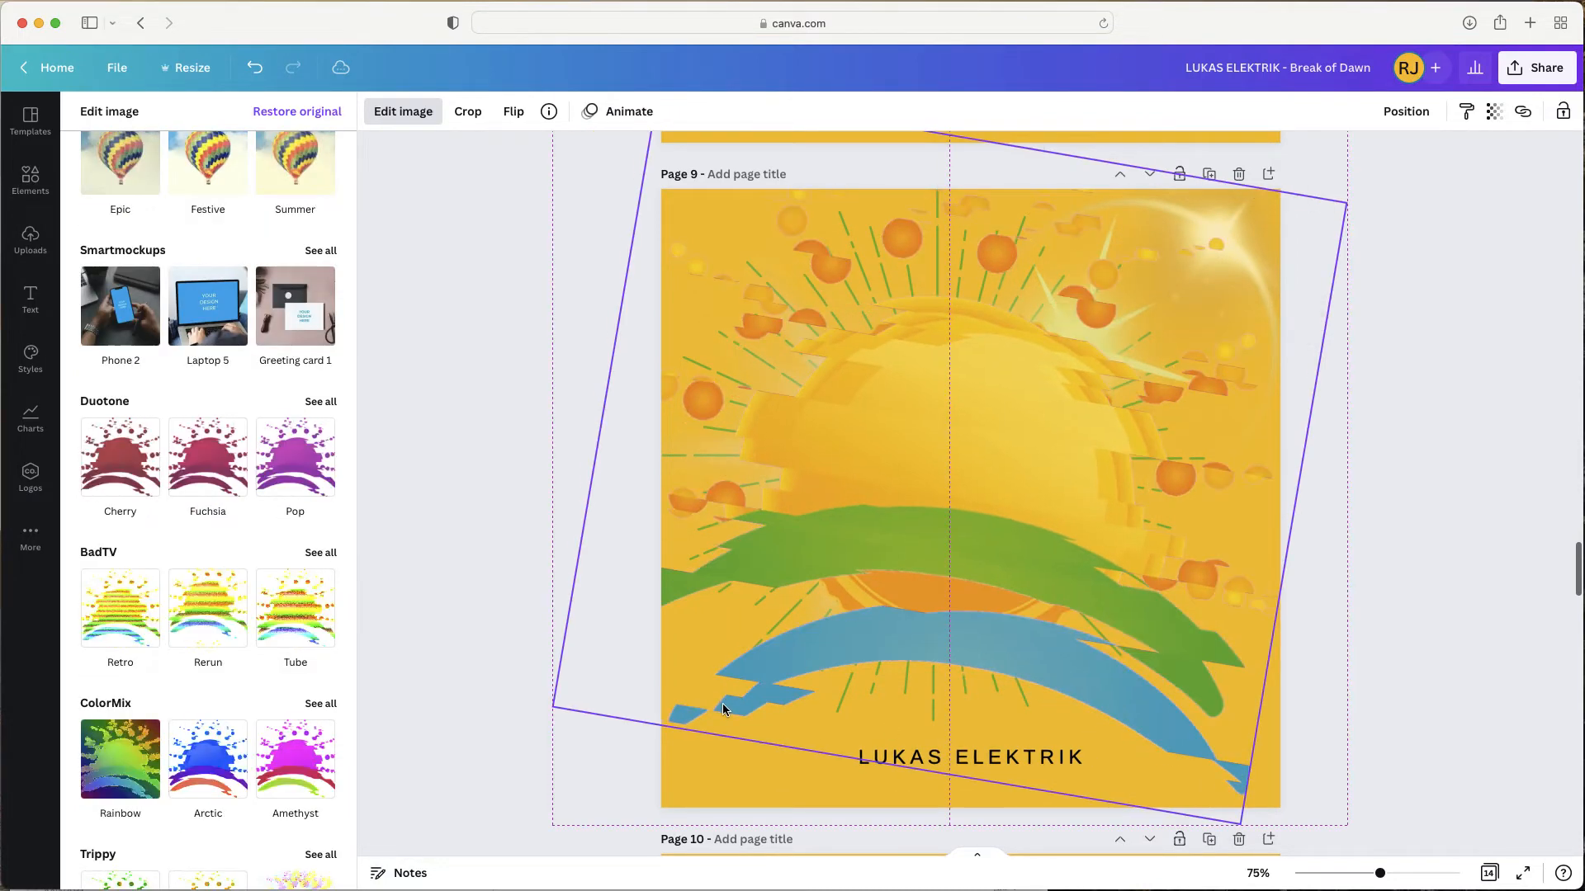
key("Up")
key("Up")
key("Up")
key("Up")
key("Up")
key("Up")
key("Up")
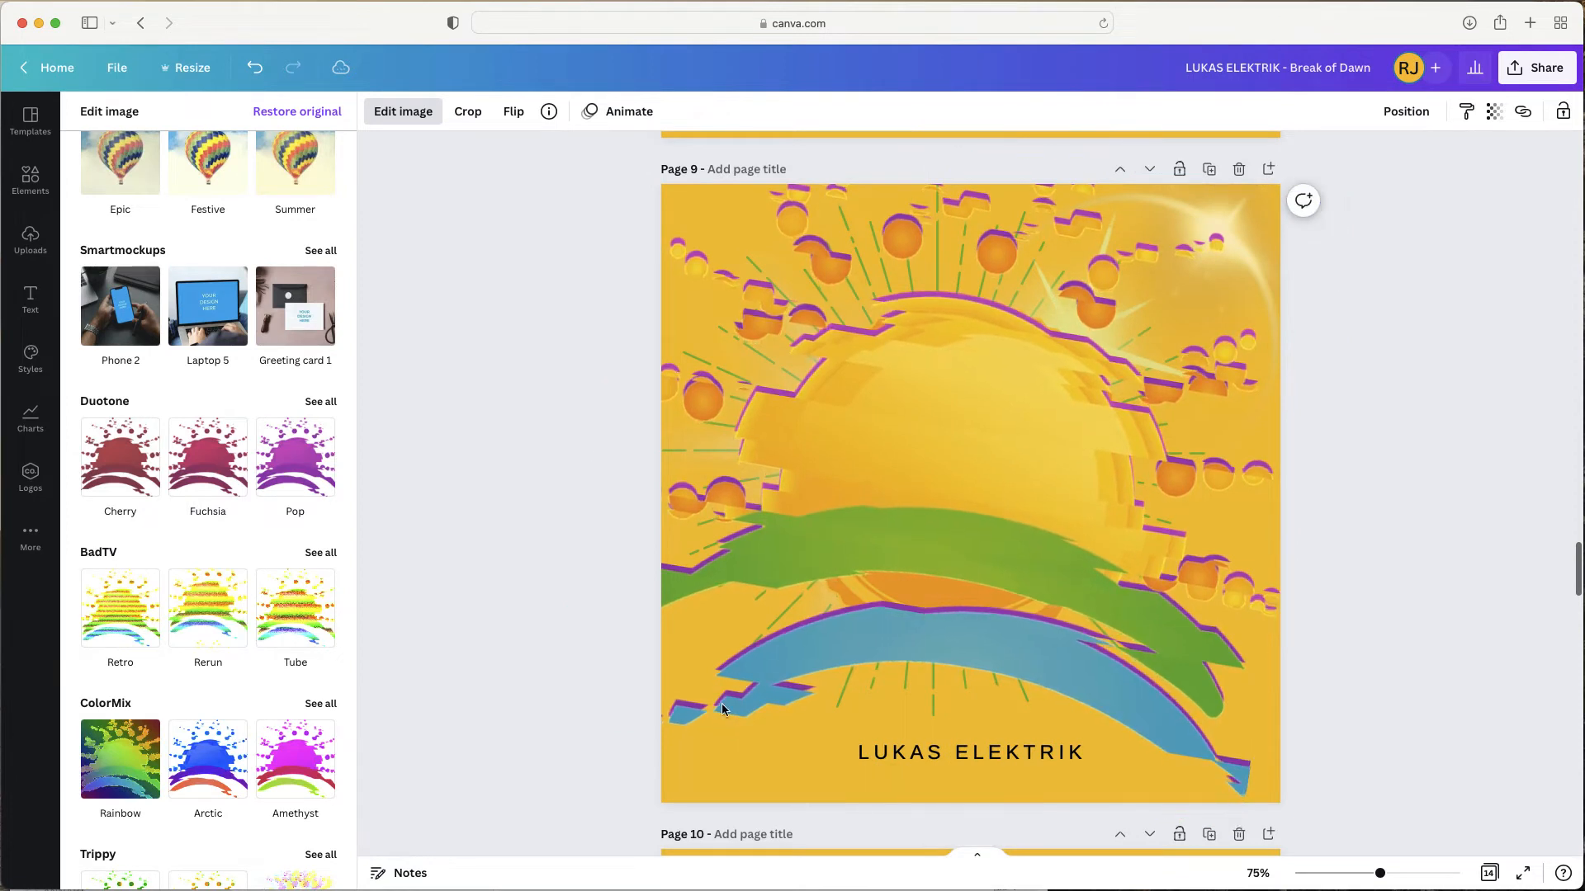
key("Left")
key("Left")
key("Left")
key("Left")
key("Left")
key("Up")
key("Up")
key("Up")
key("Up")
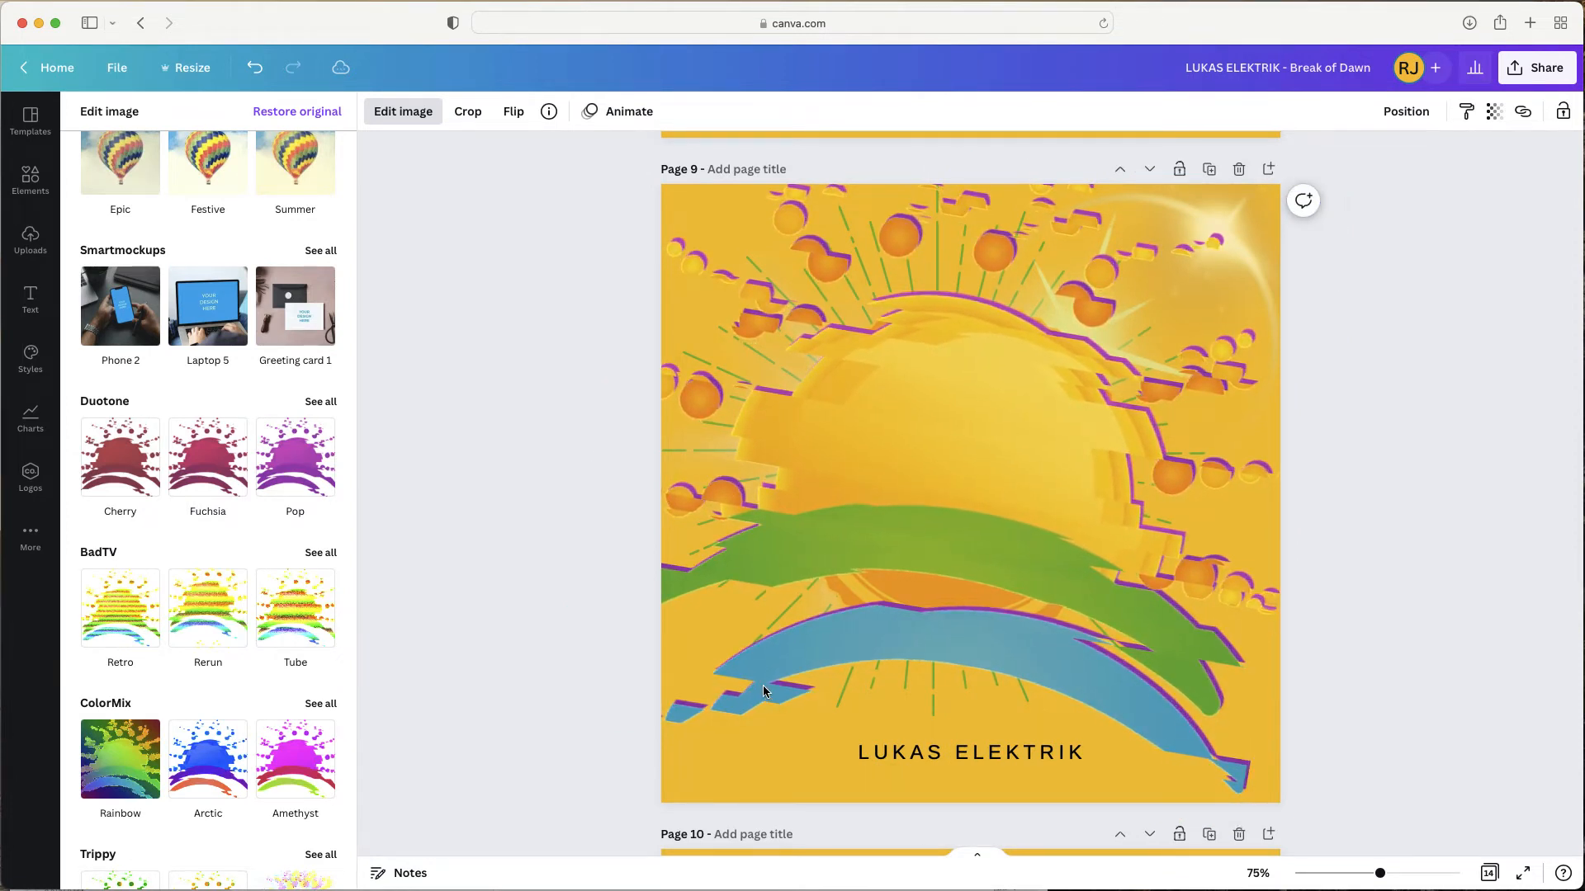
key("Up")
key("Up")
key("Up")
key("Right")
key("Right")
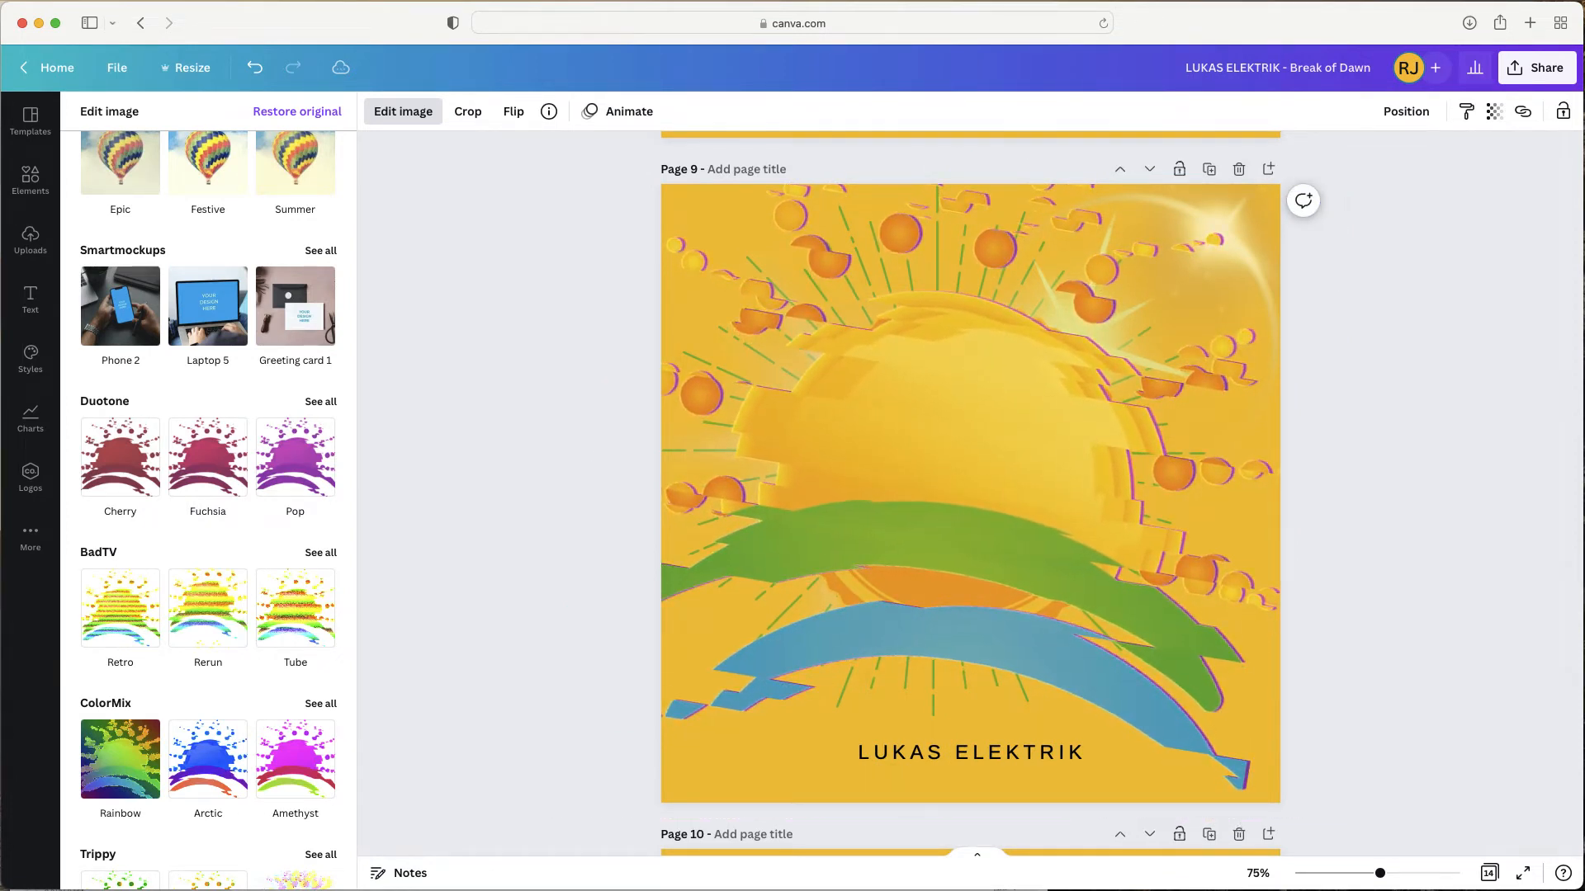
key("Down")
key("Down")
key("Down")
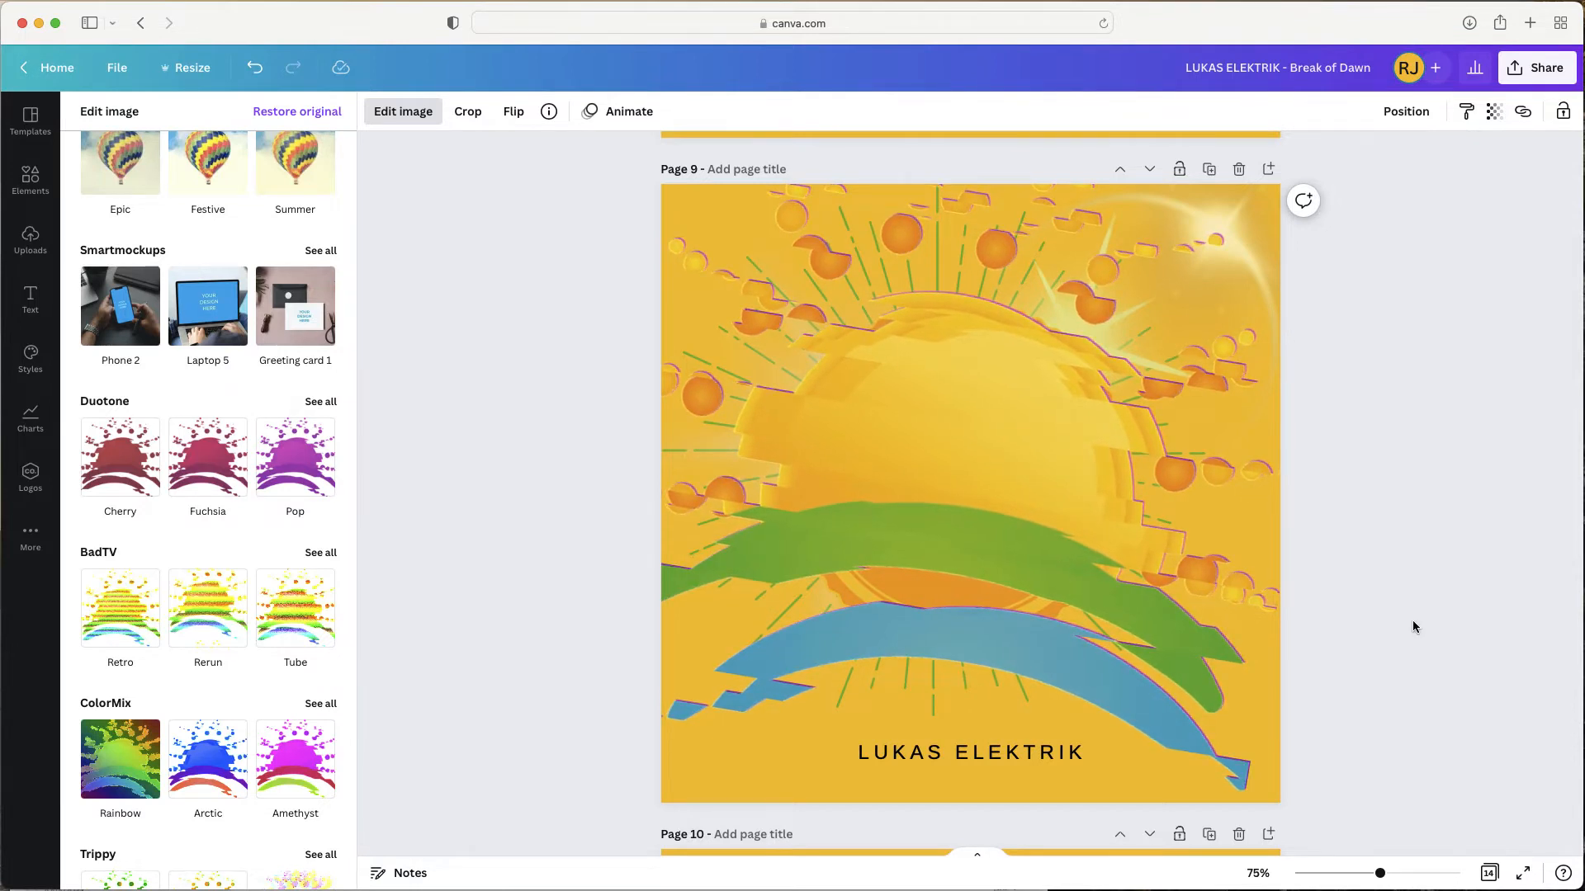
key("Down")
key("Down")
key("Down")
key("Down")
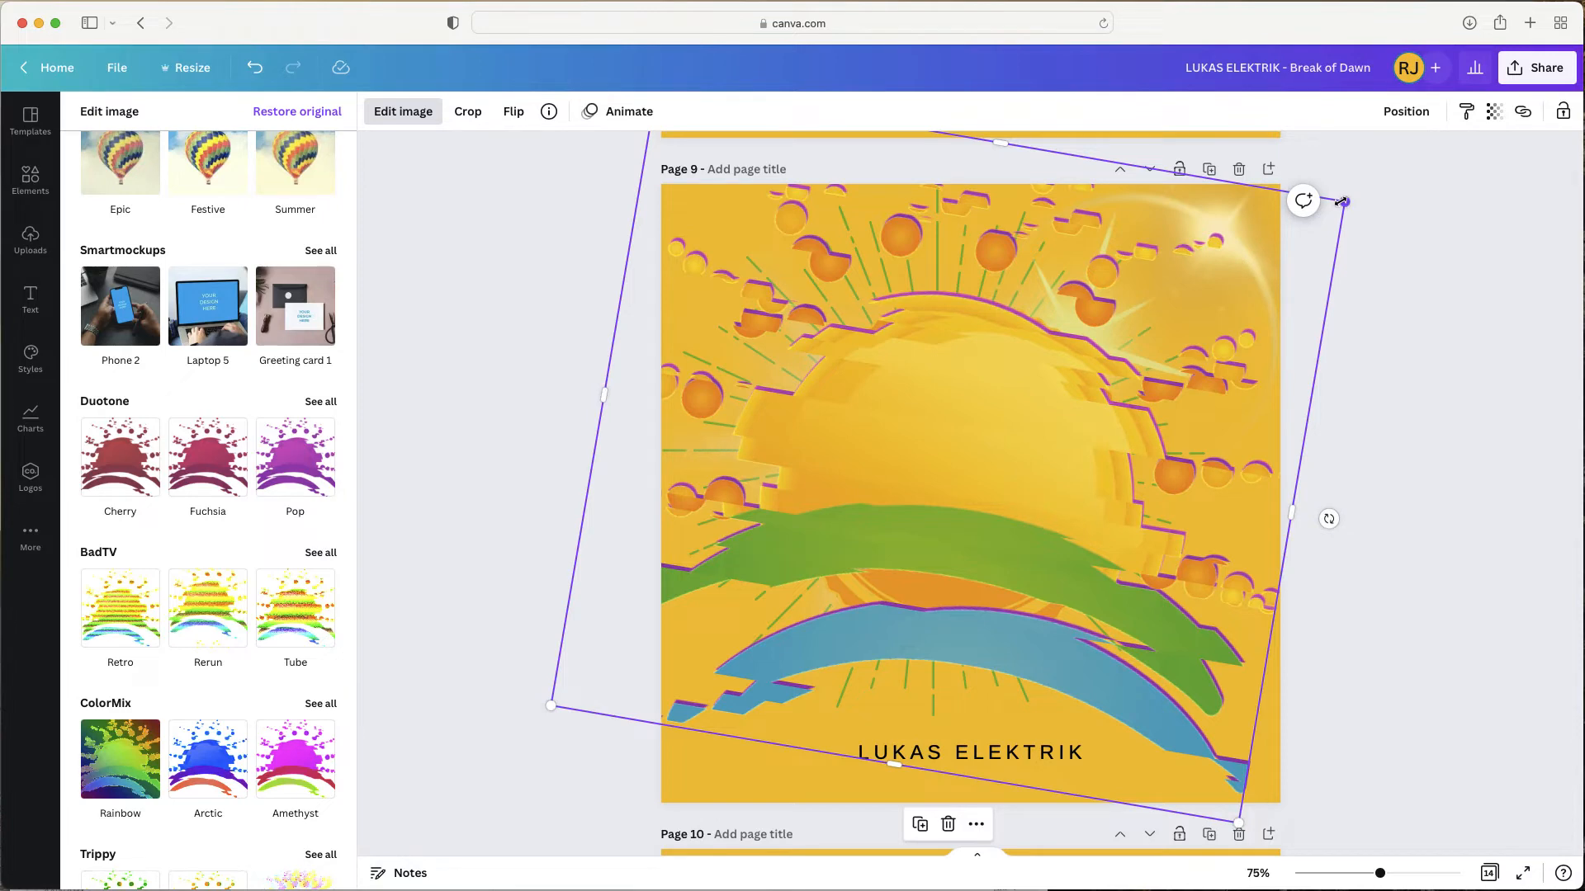
- Shift the yellow and purple sunrises left to uncover the light flare on page 9, and bring the flare to the front
left_click(1284, 244)
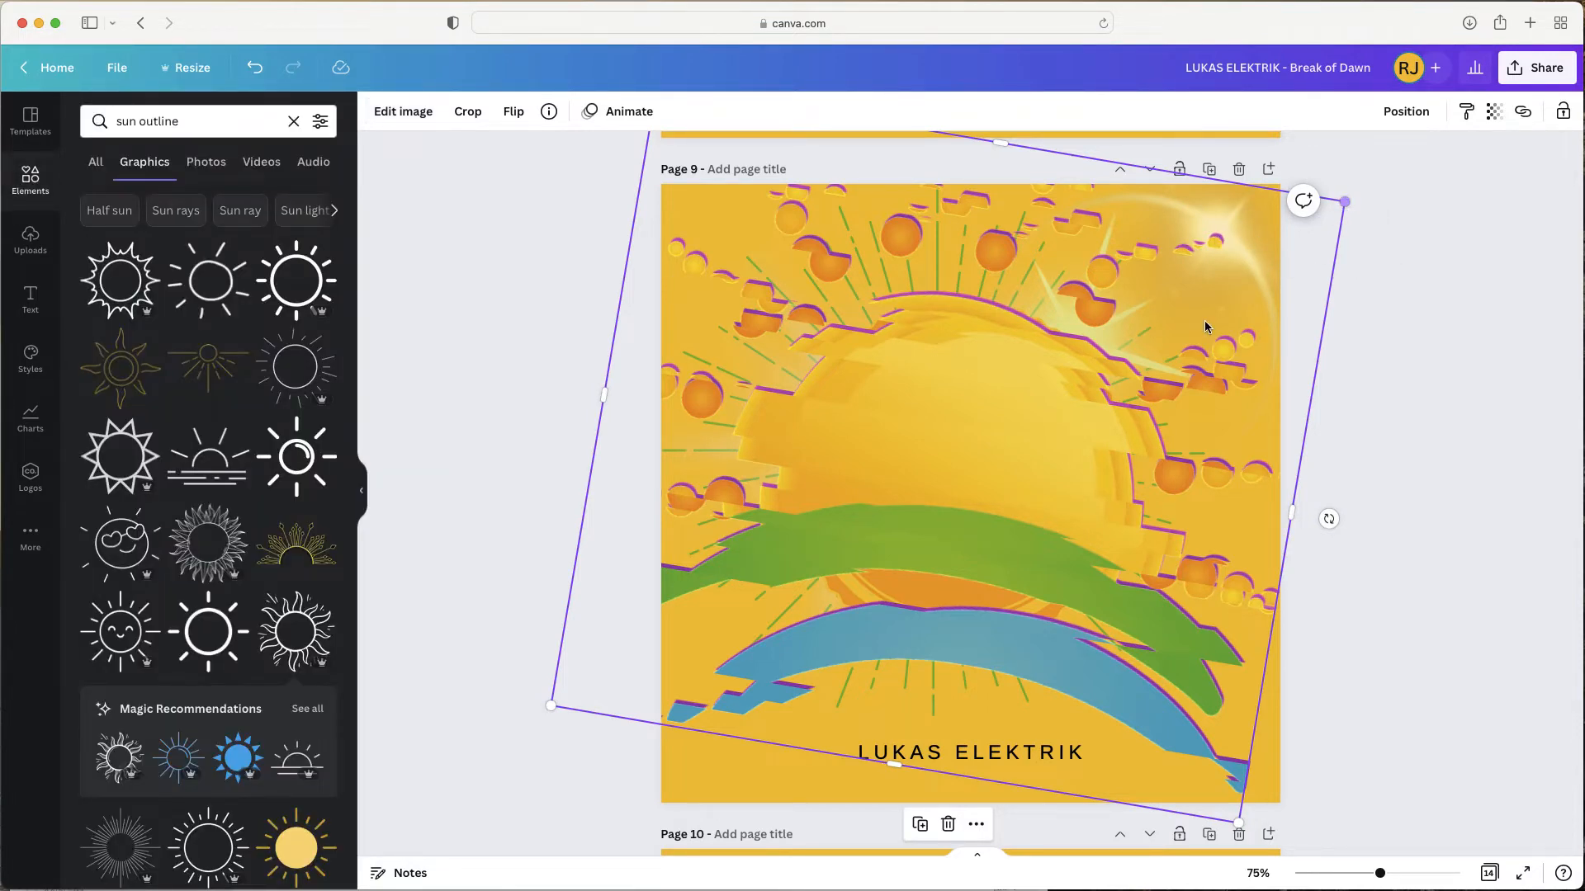
left_click_drag(1122, 379, 1030, 377)
left_click(1259, 269)
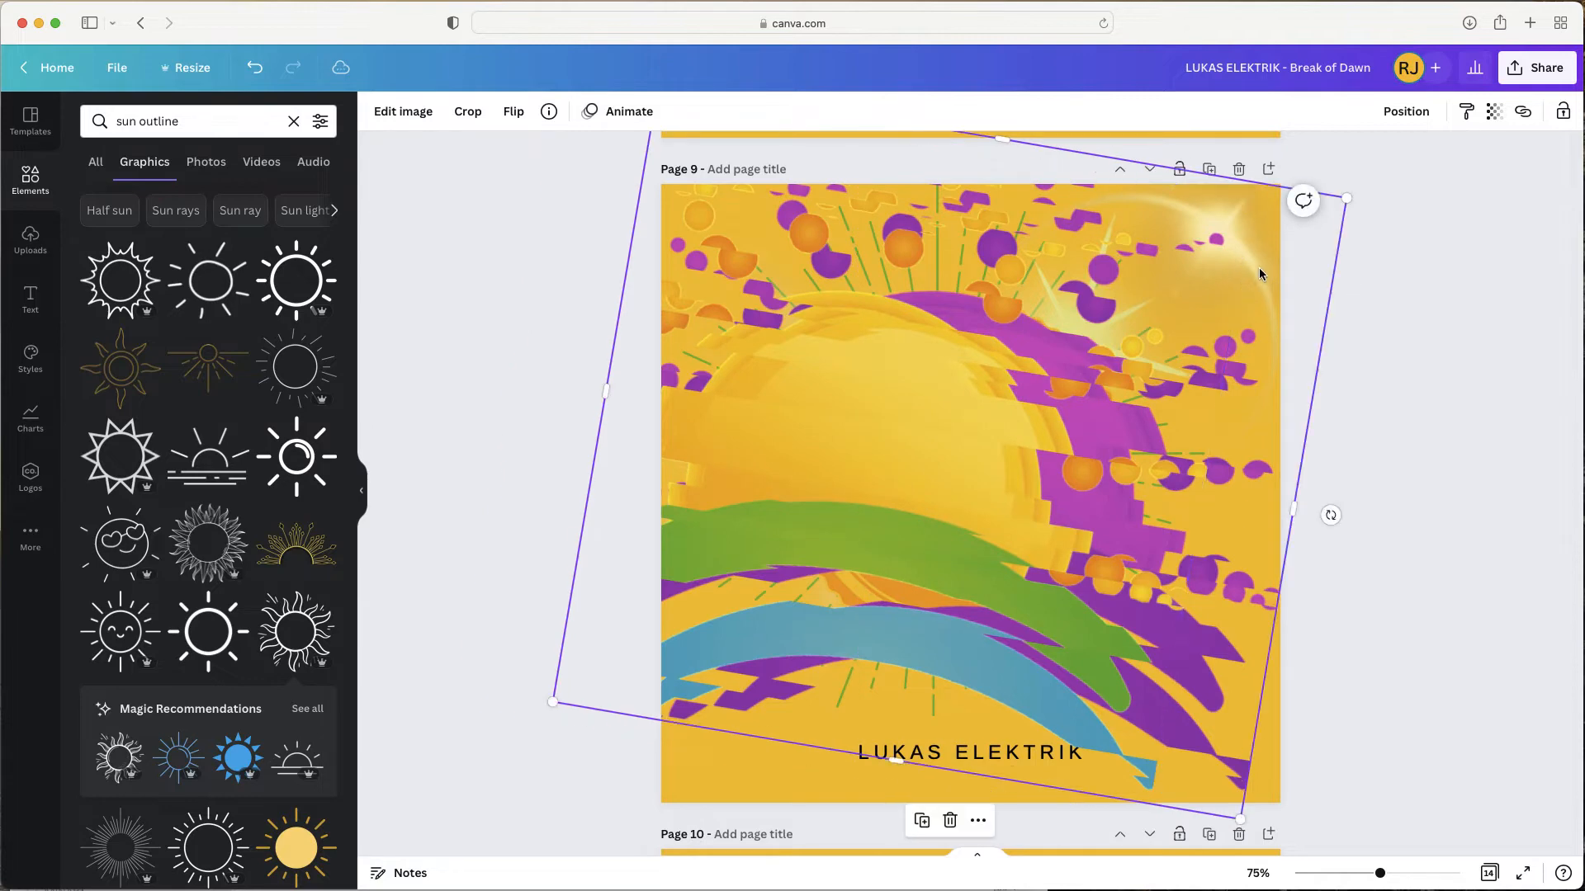
left_click_drag(1183, 273, 1182, 272)
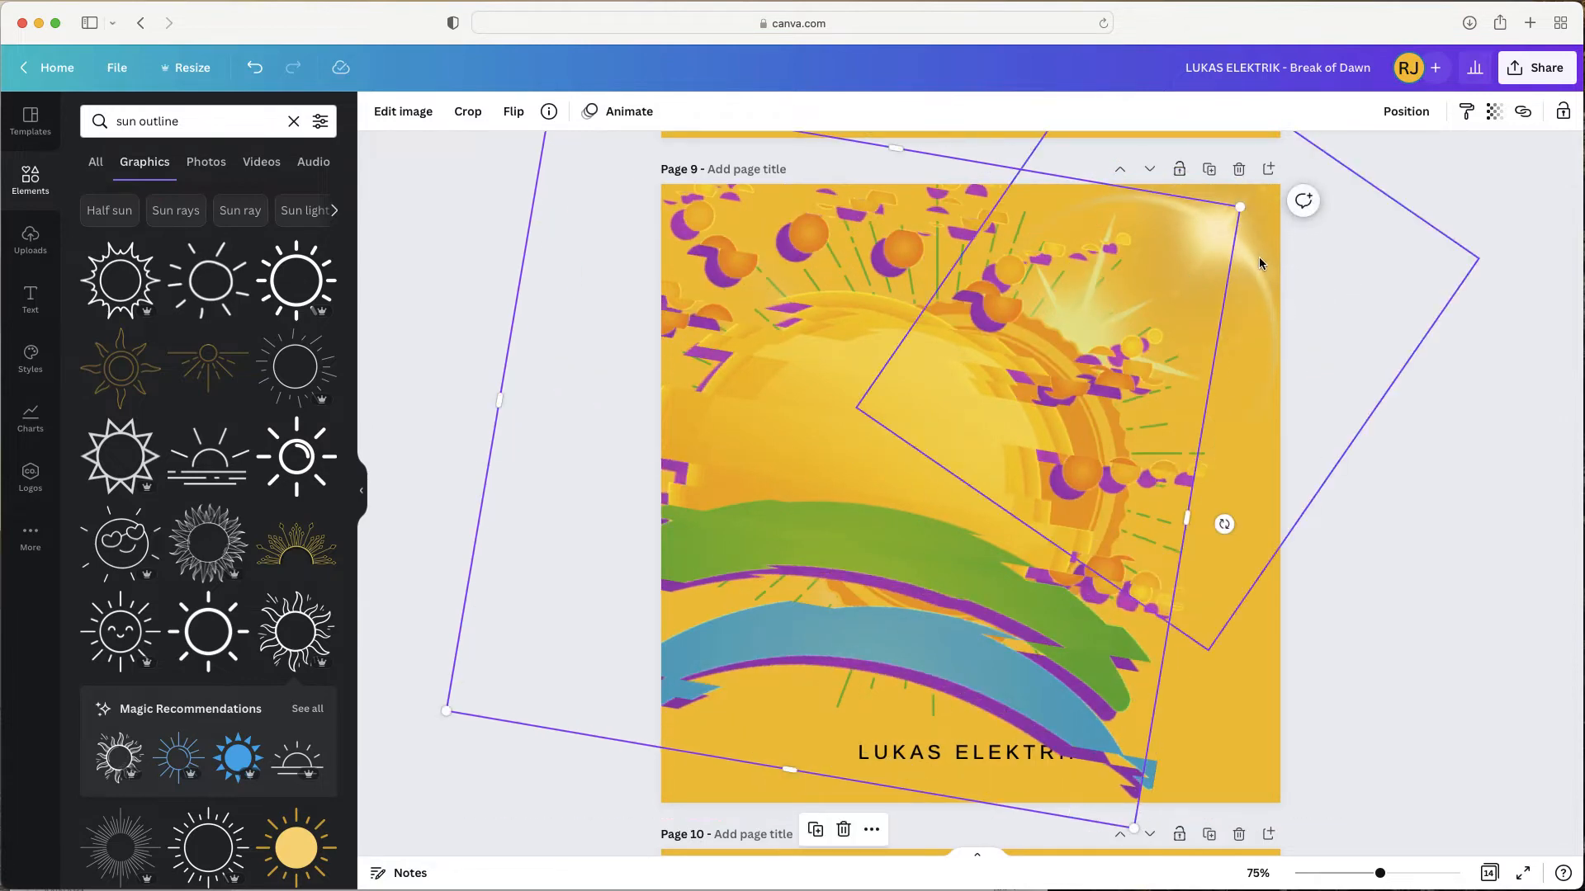
left_click(1254, 263)
right_click(1256, 267)
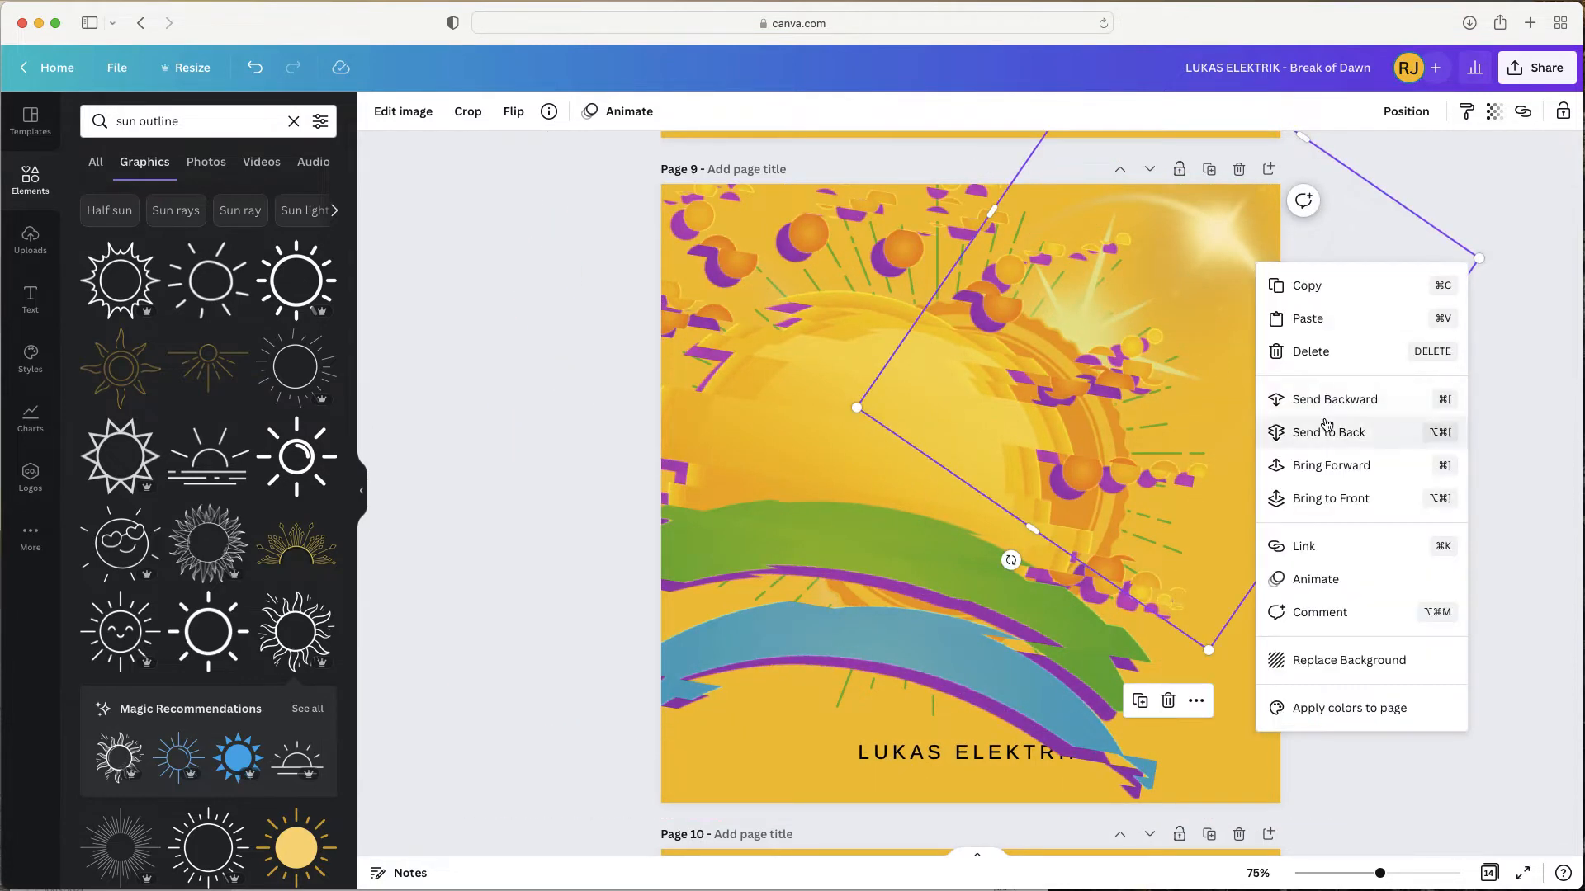
left_click(1354, 499)
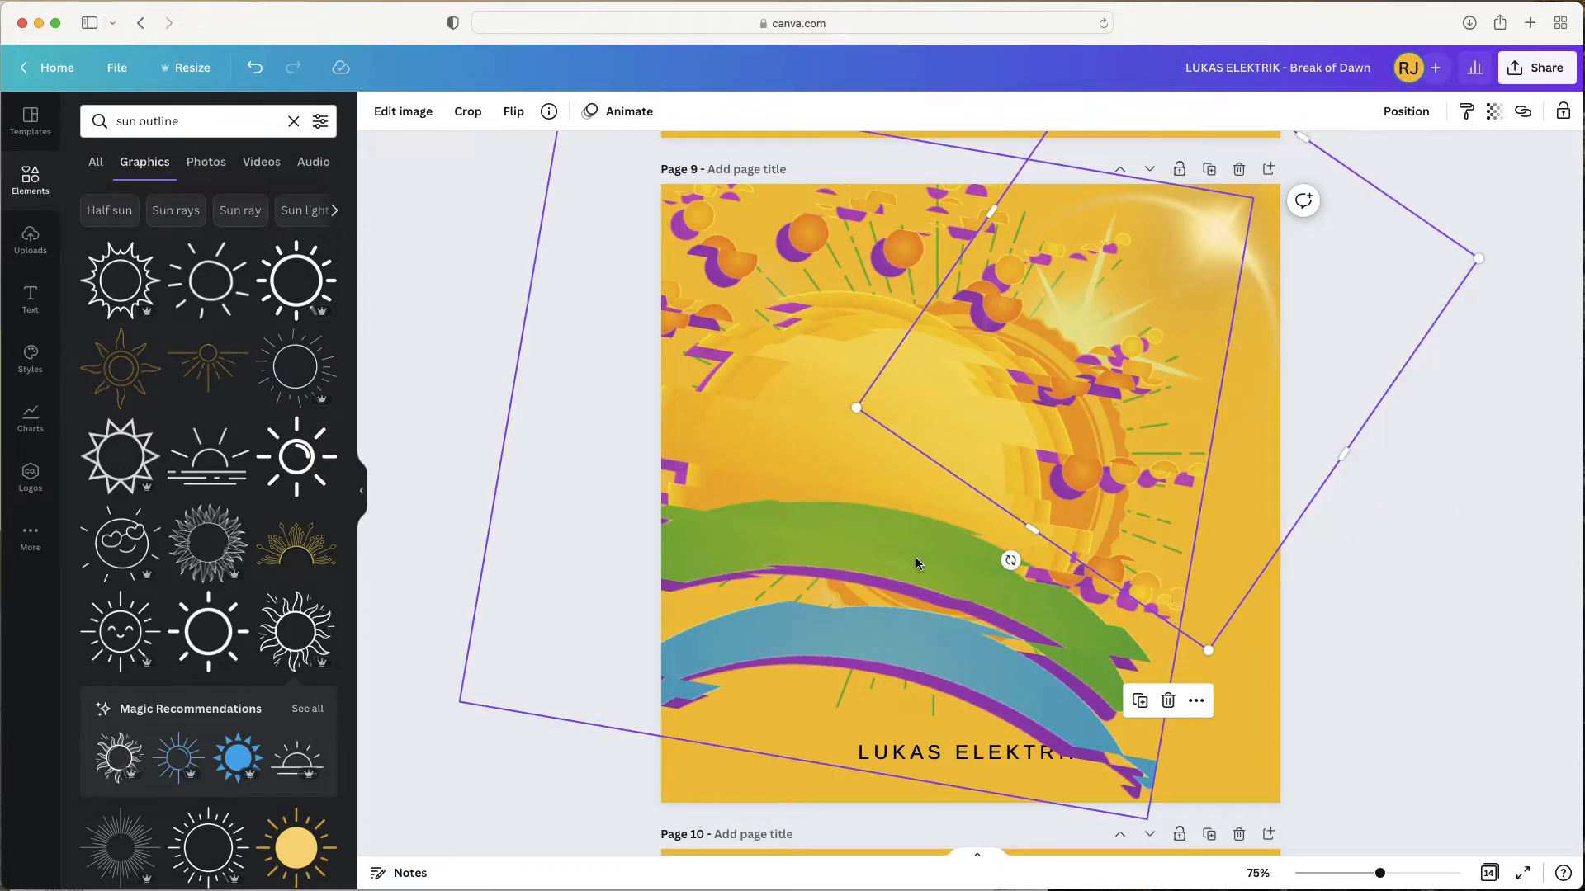
- Move both sunrise layers back over the middle of page 9, leaving the purple copy as a shadow along the yellow sunrise's lower edges
left_click_drag(901, 535, 1007, 529)
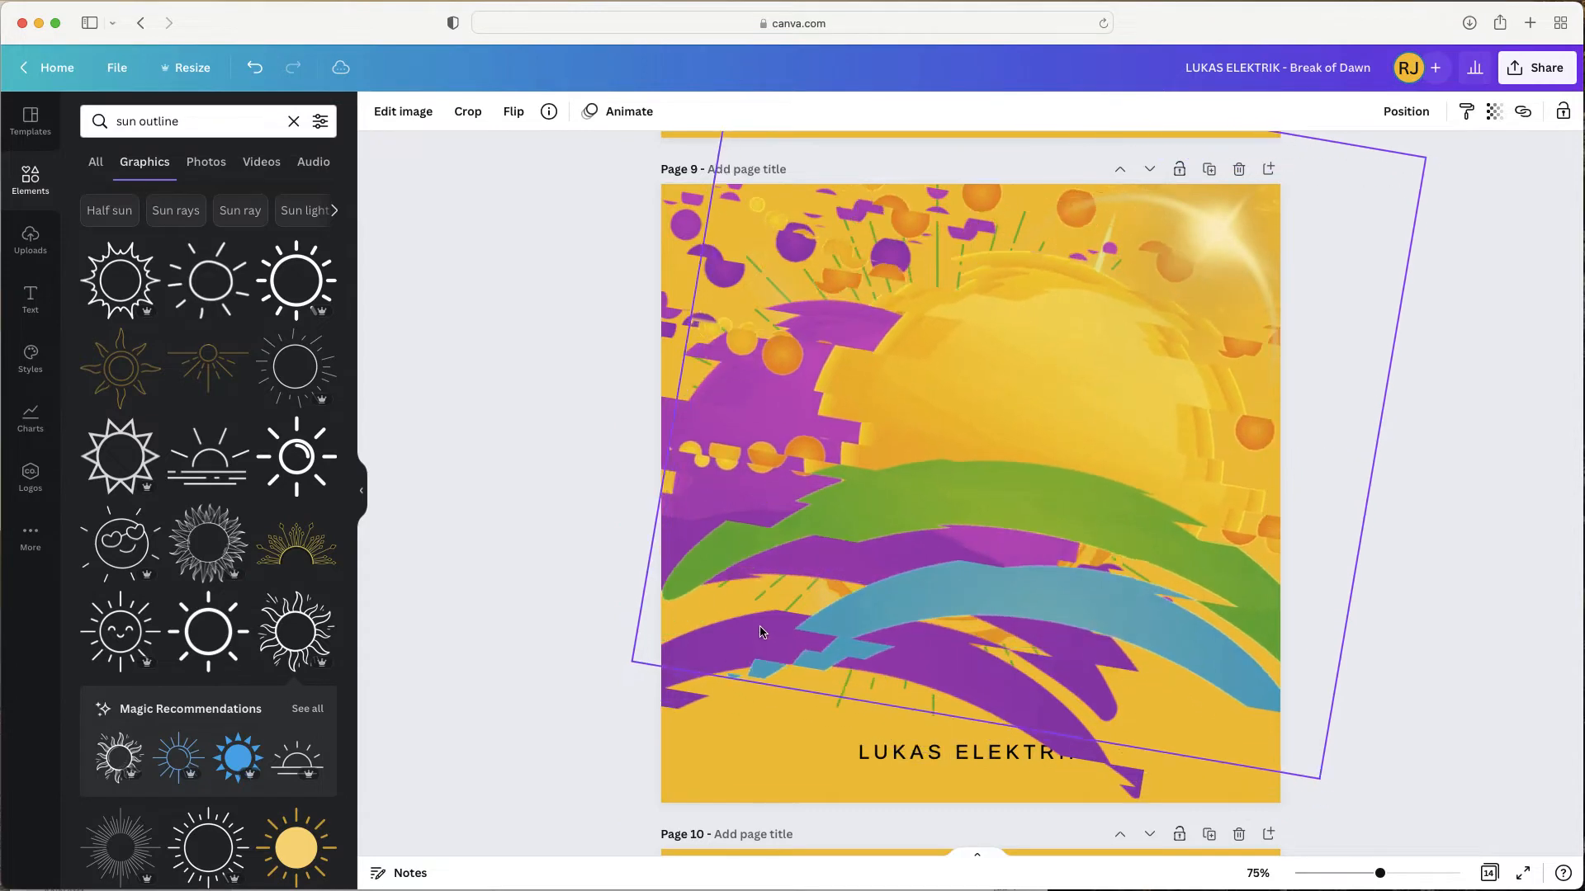
left_click_drag(753, 637, 765, 570)
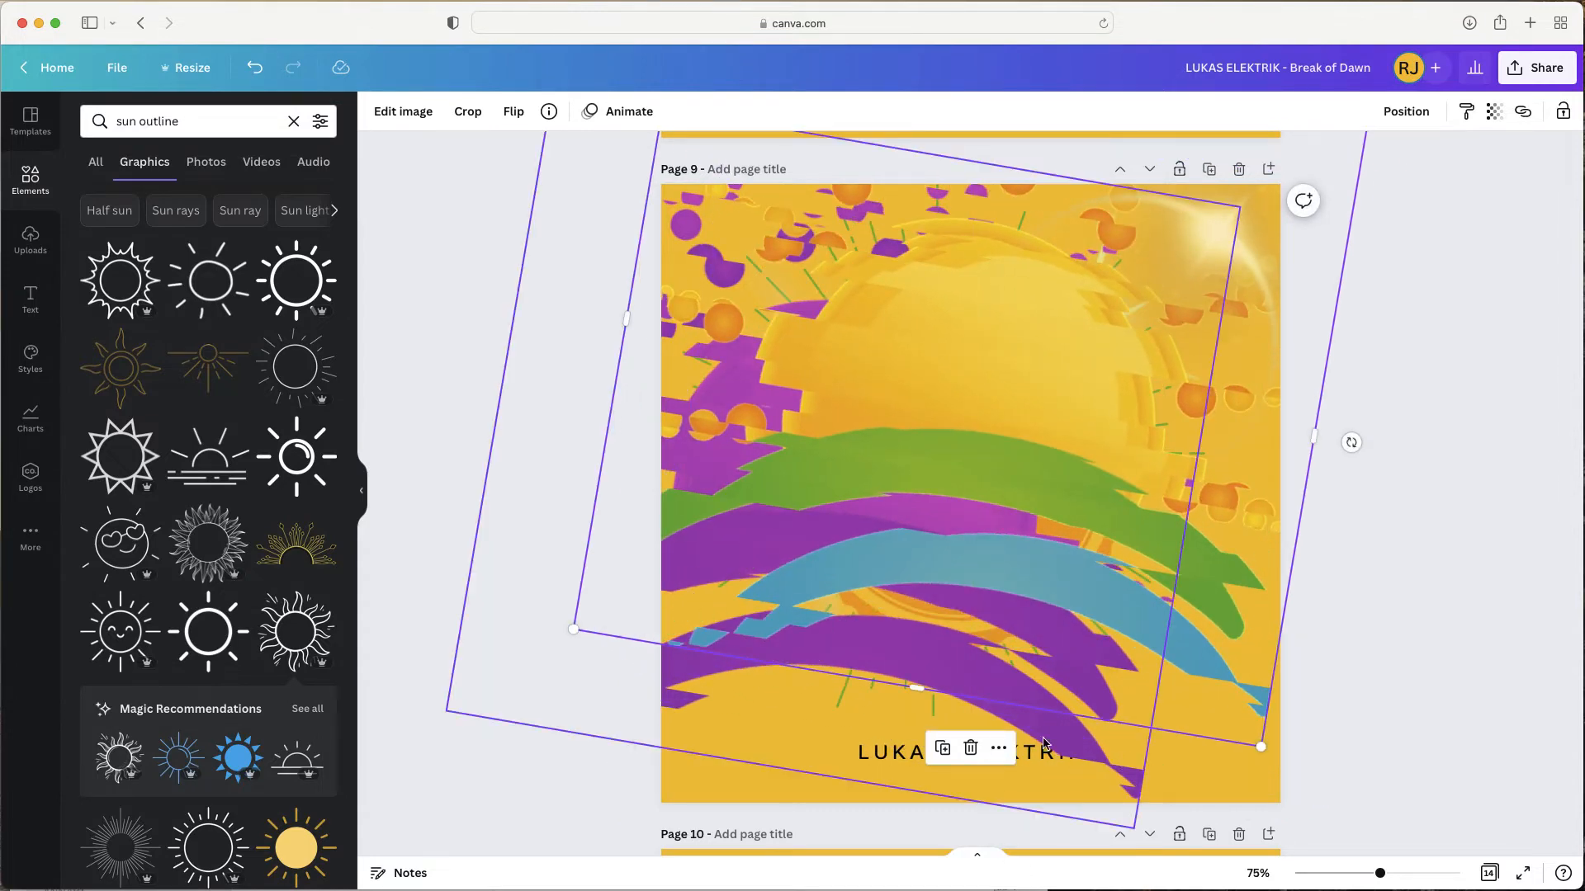
left_click_drag(1072, 757, 1216, 755)
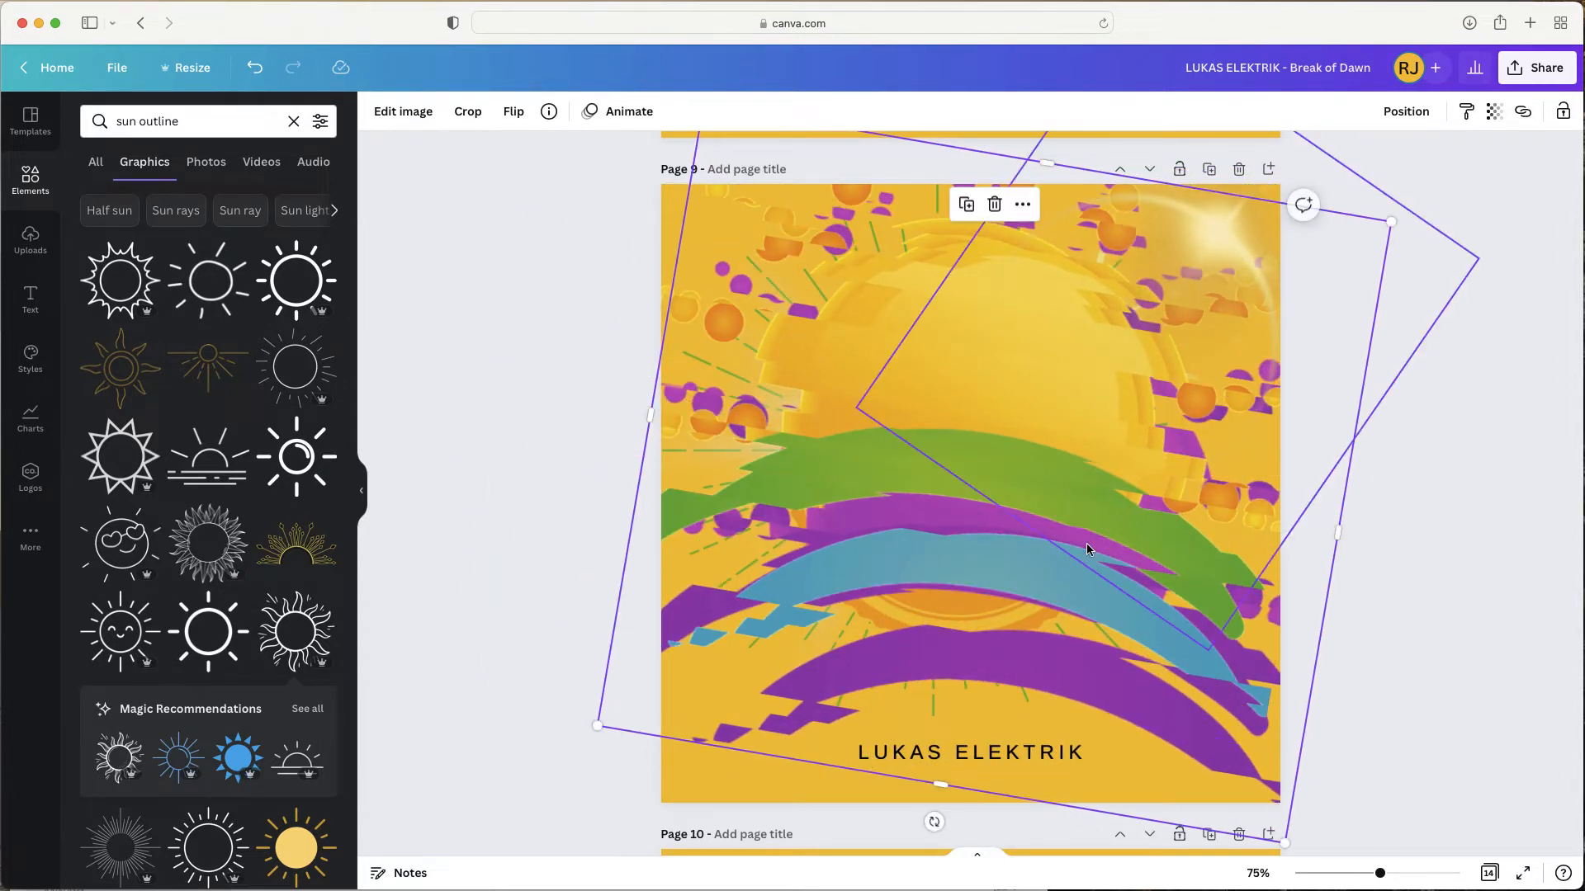
left_click_drag(1054, 511, 880, 577)
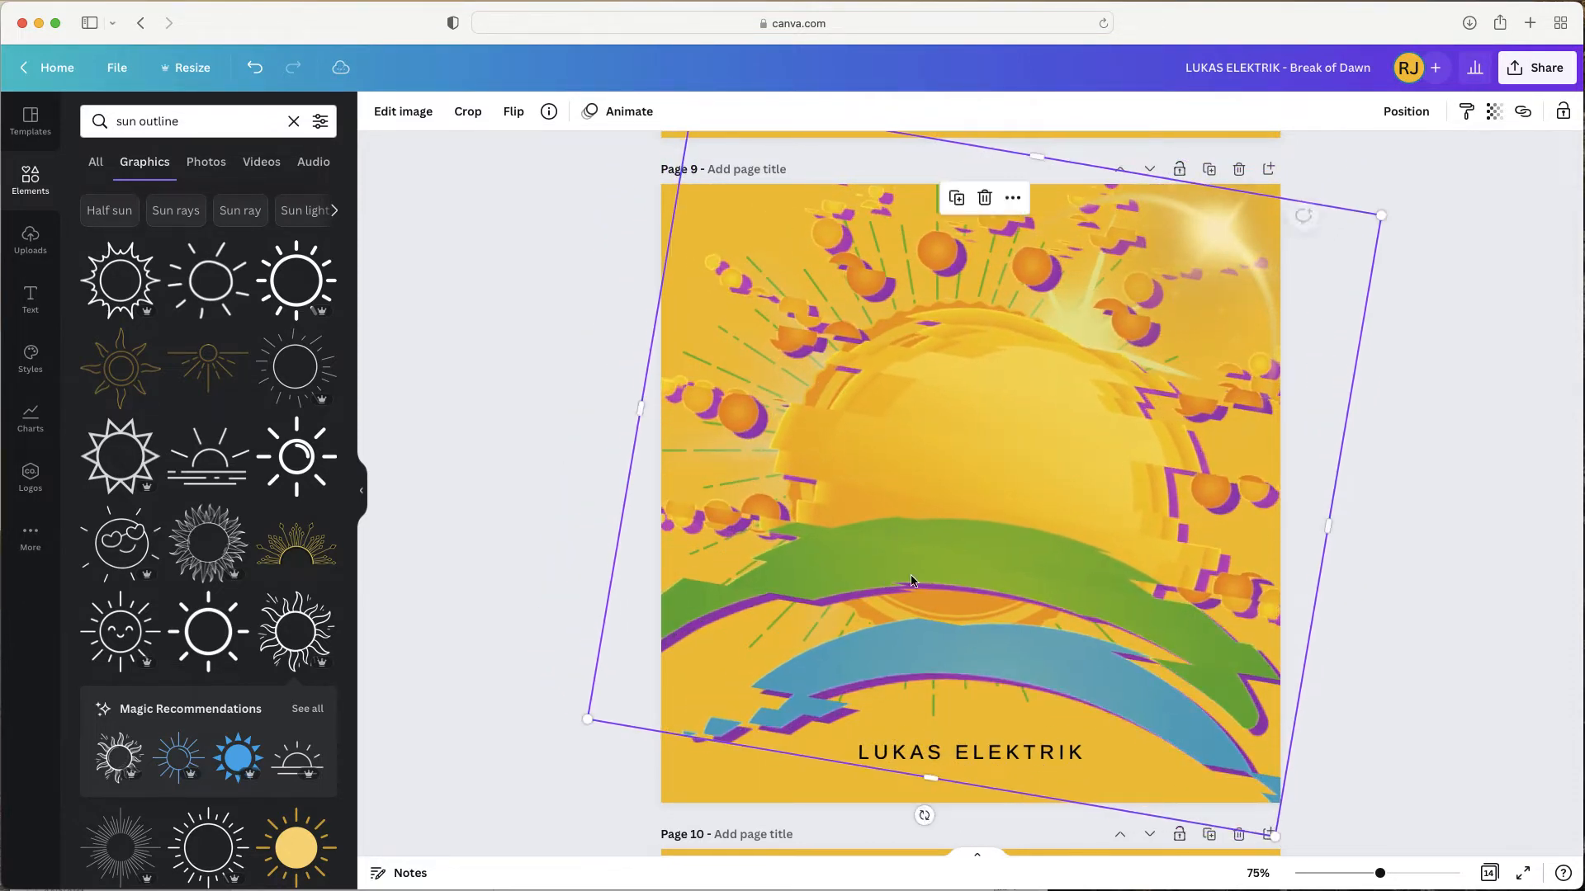
- Move page 9's light flare down onto the upper-right rim of the yellow sun and deselect it
left_click_drag(1224, 242, 1076, 362)
scroll(1077, 363, "down", 1)
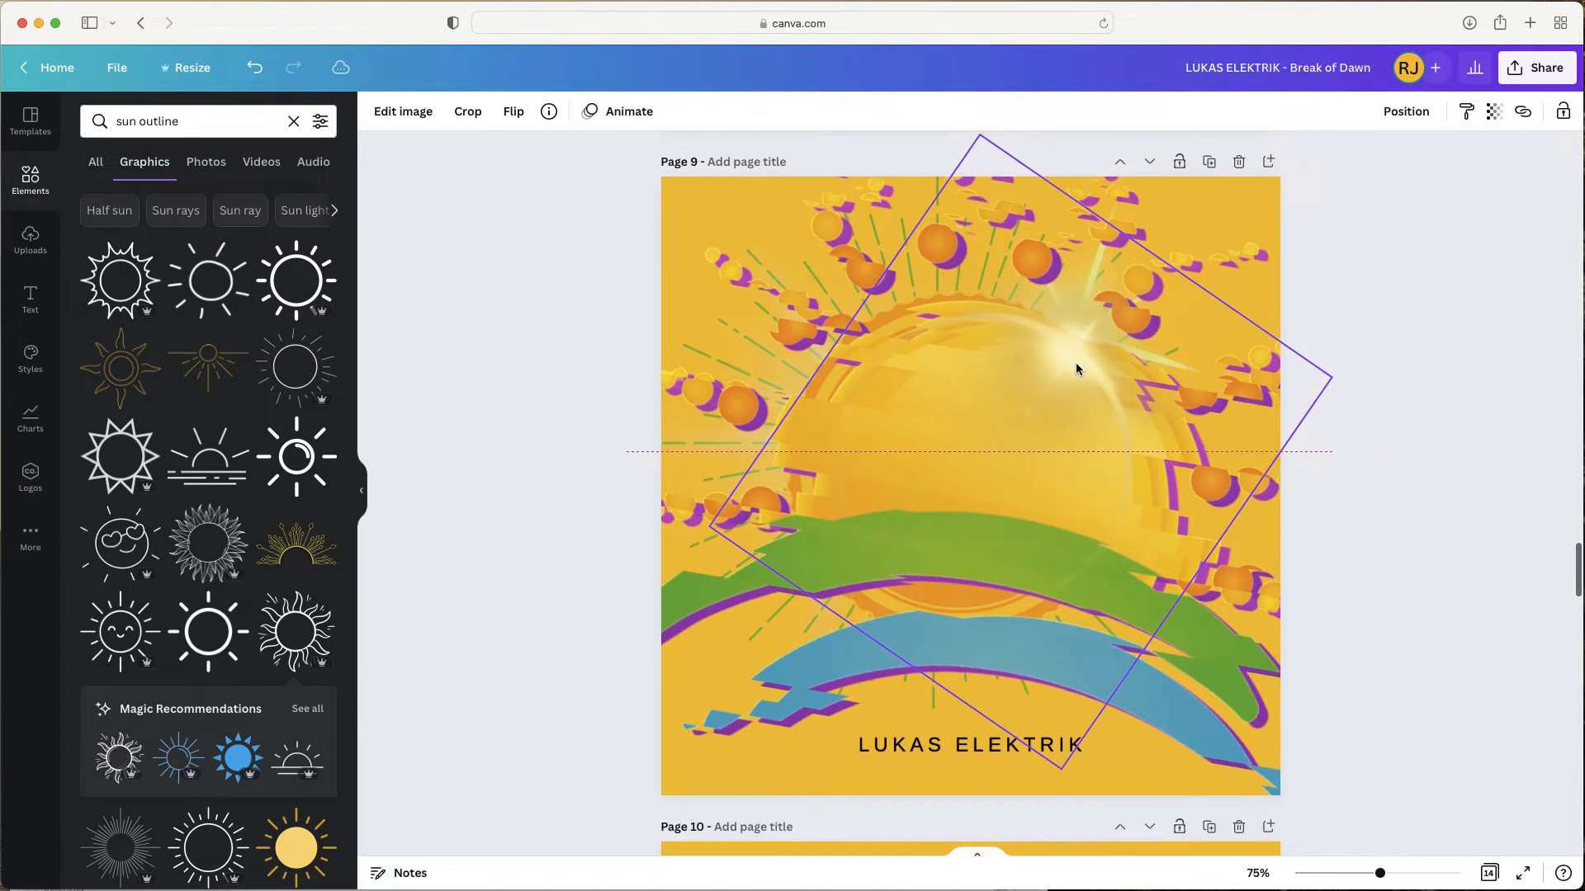
left_click(1405, 440)
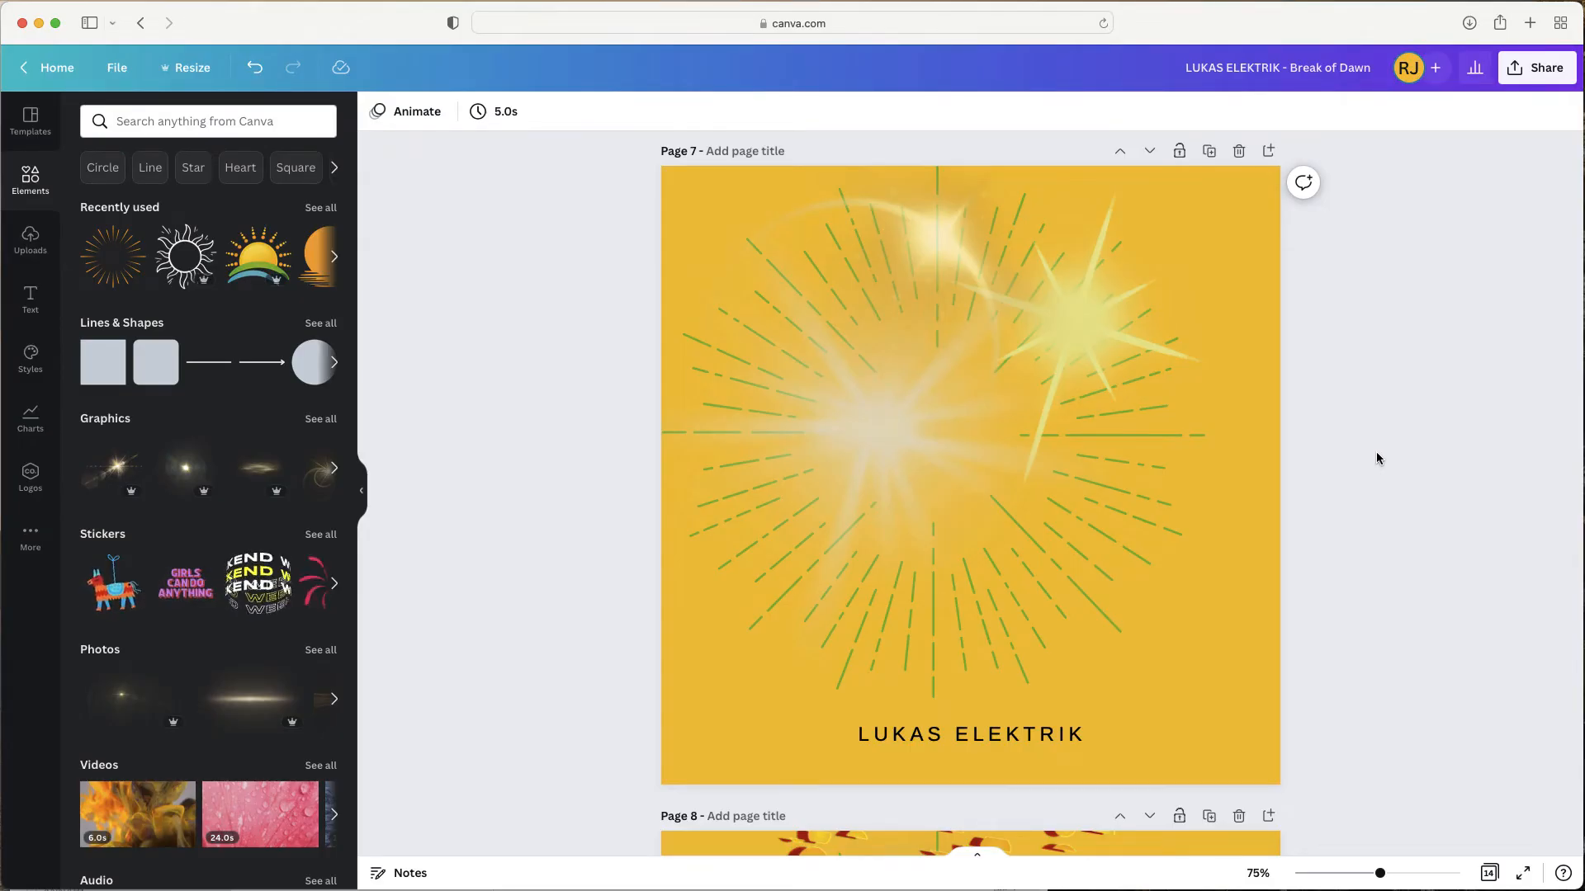
- Search the elements for "rays" and look through the graphics results for ray designs suited to page 7
left_click(1137, 555)
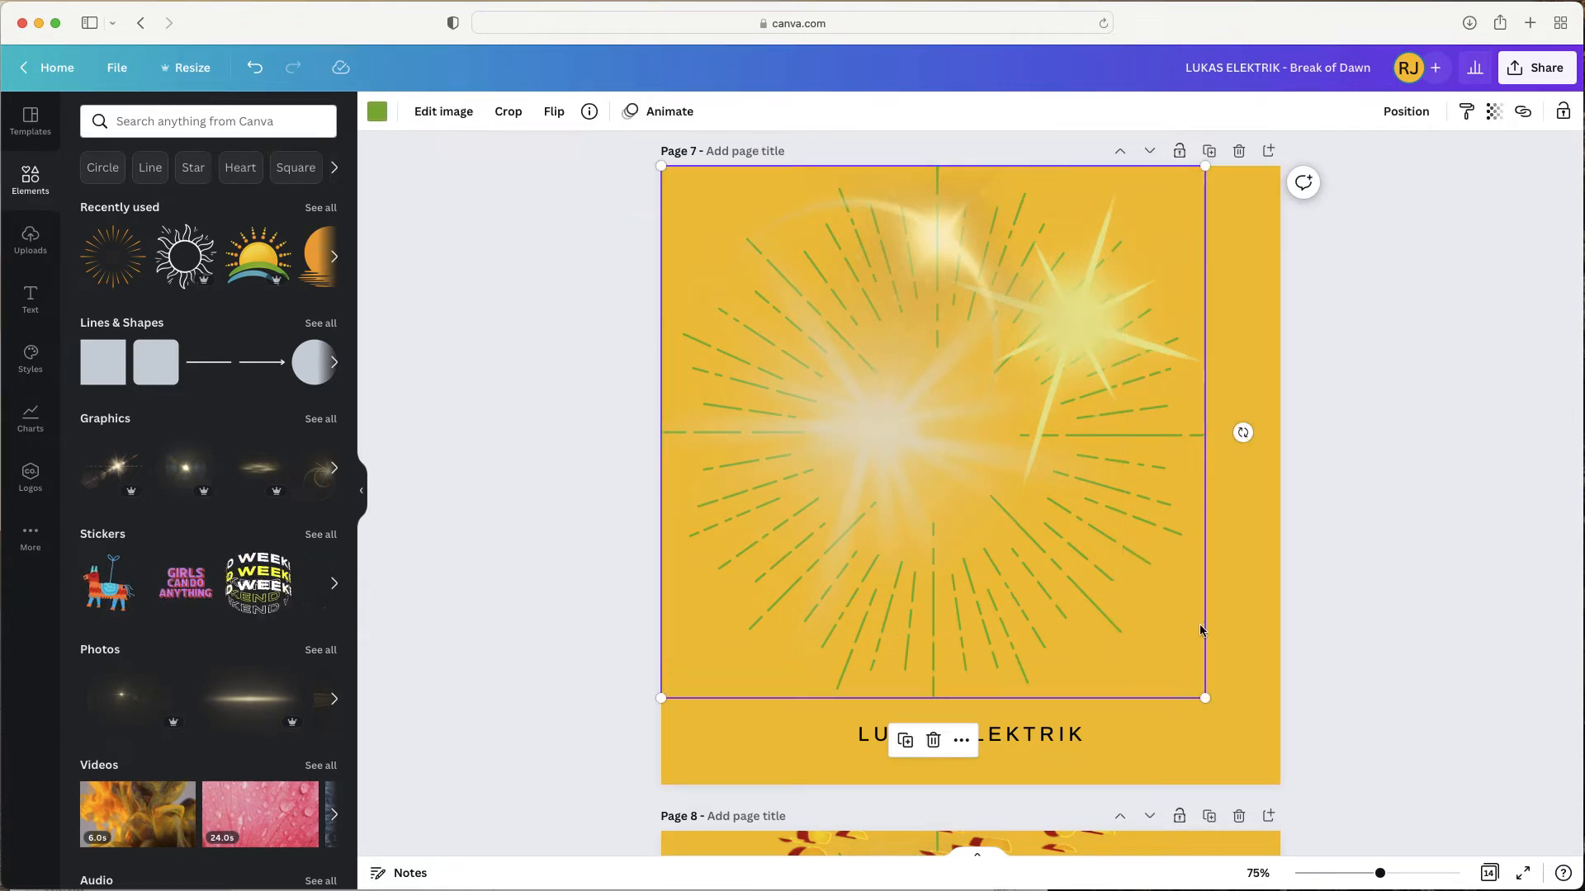
left_click(168, 121)
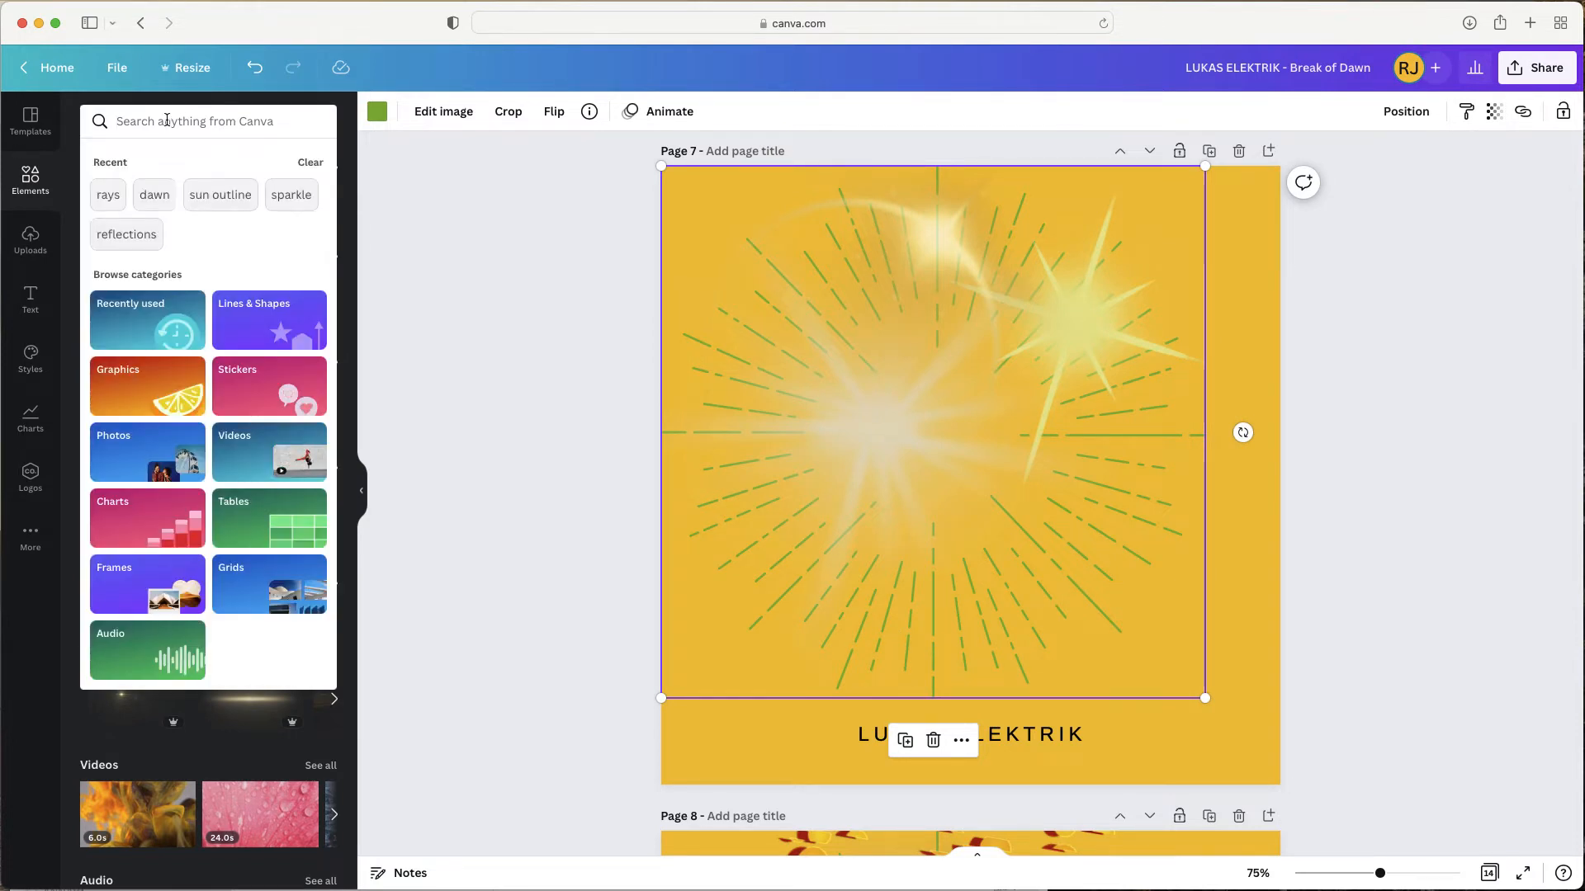
type("rays")
key("Return")
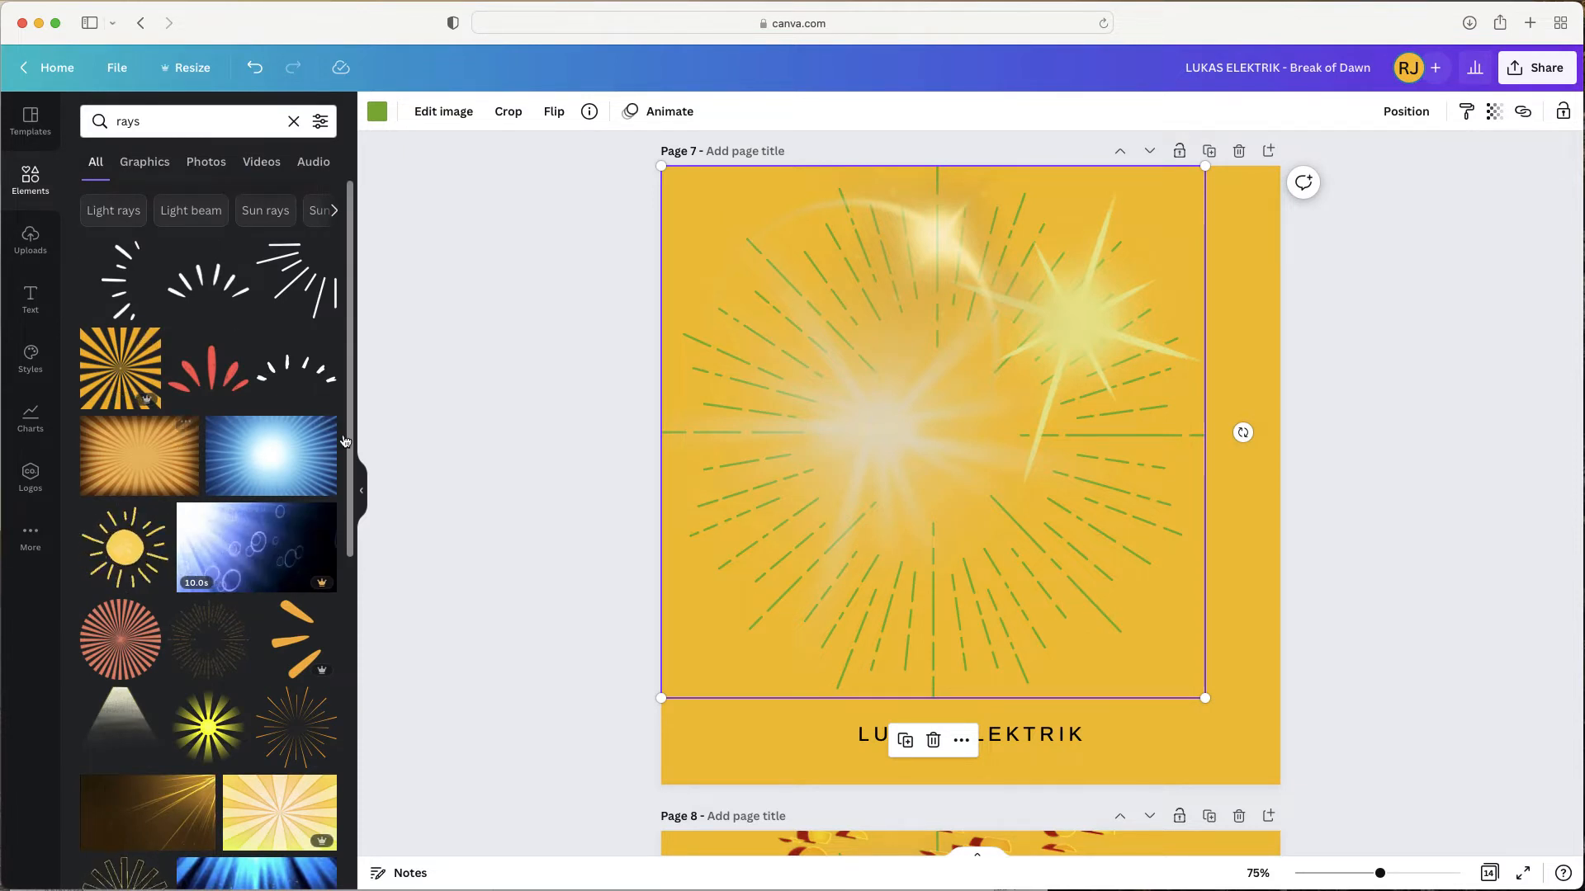
scroll(212, 523, "down", 2)
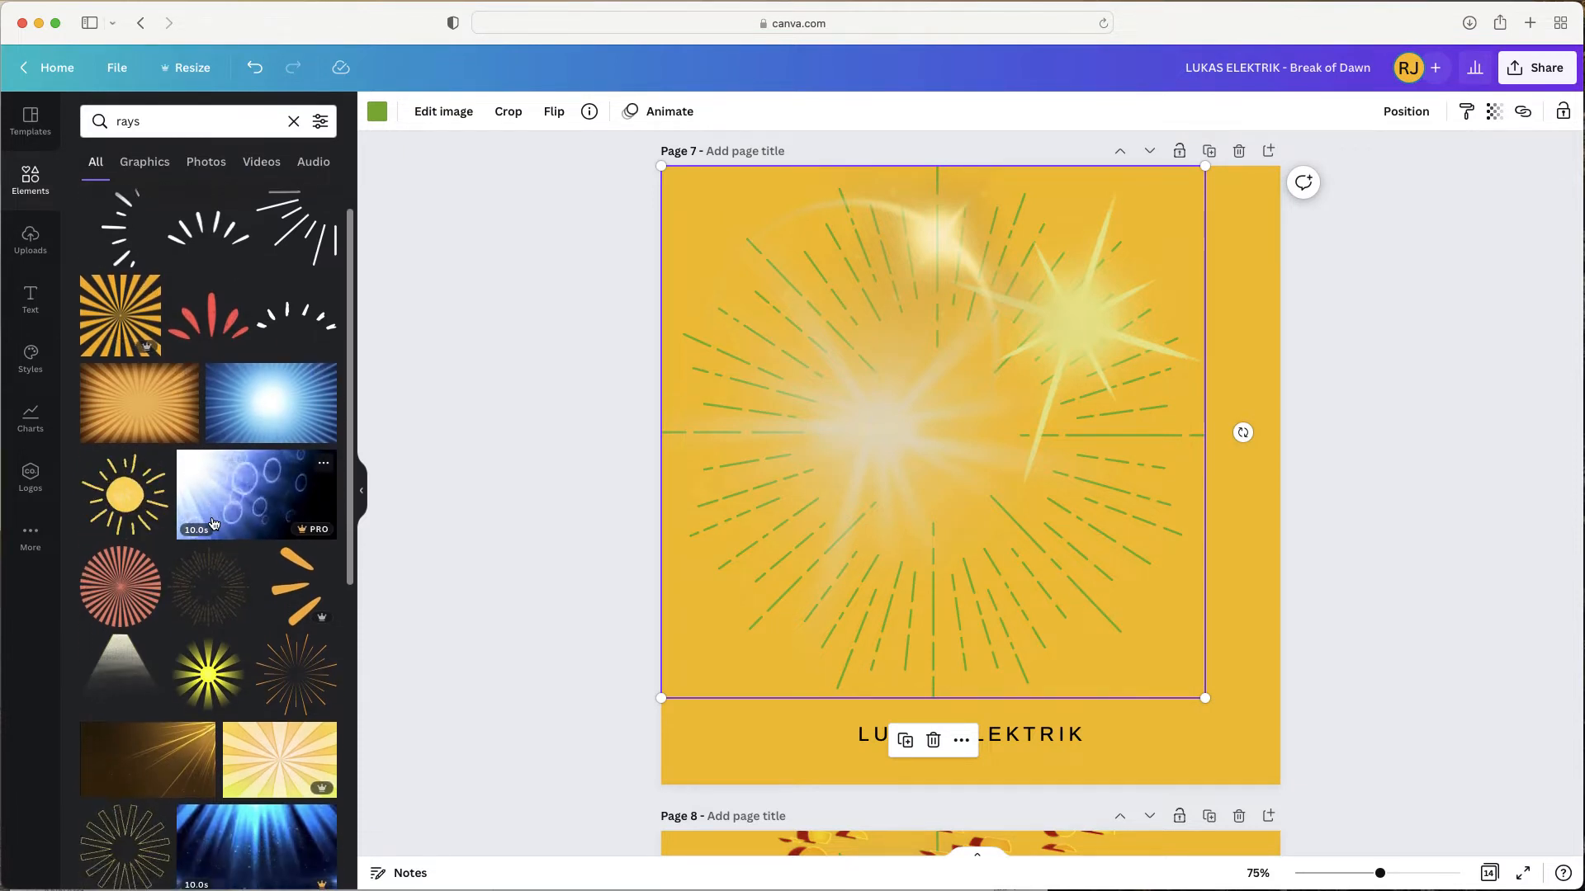
scroll(212, 522, "down", 5)
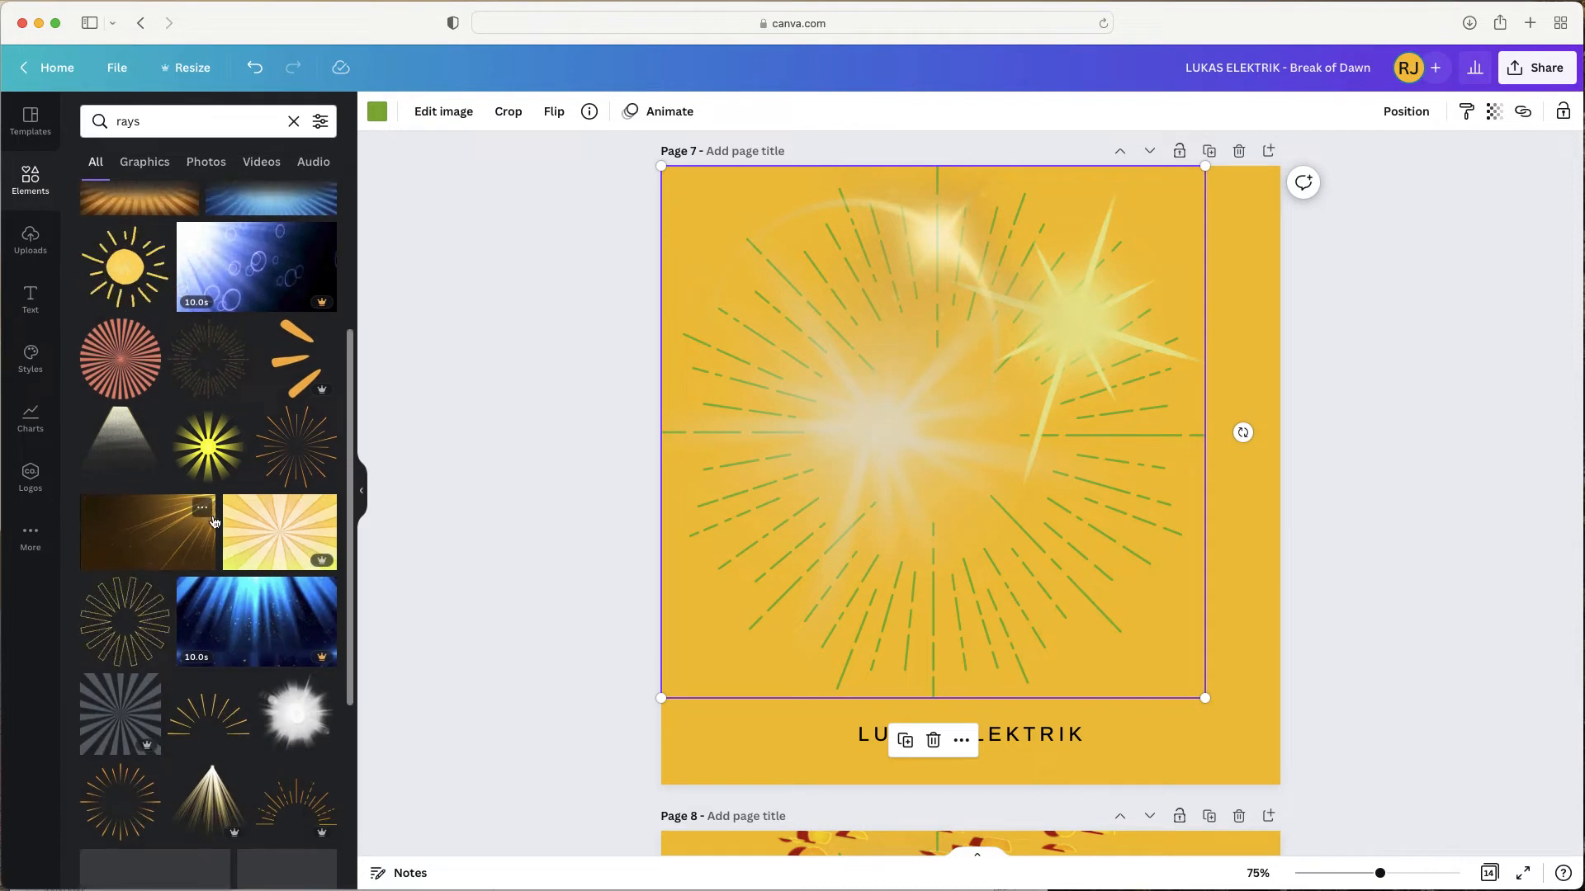
left_click(144, 161)
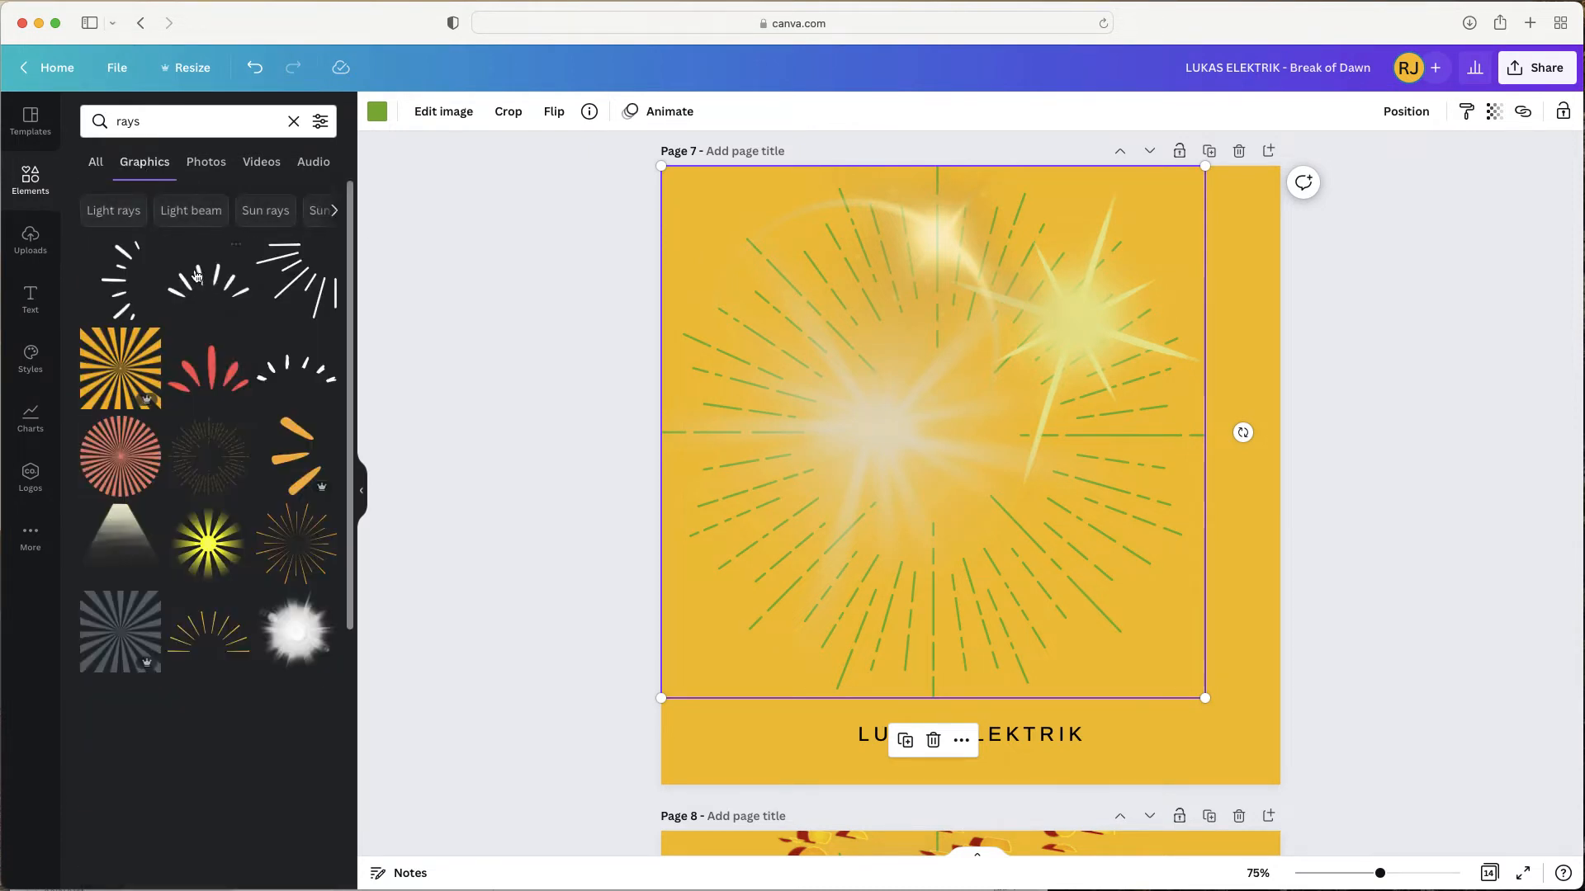
scroll(258, 472, "down", 9)
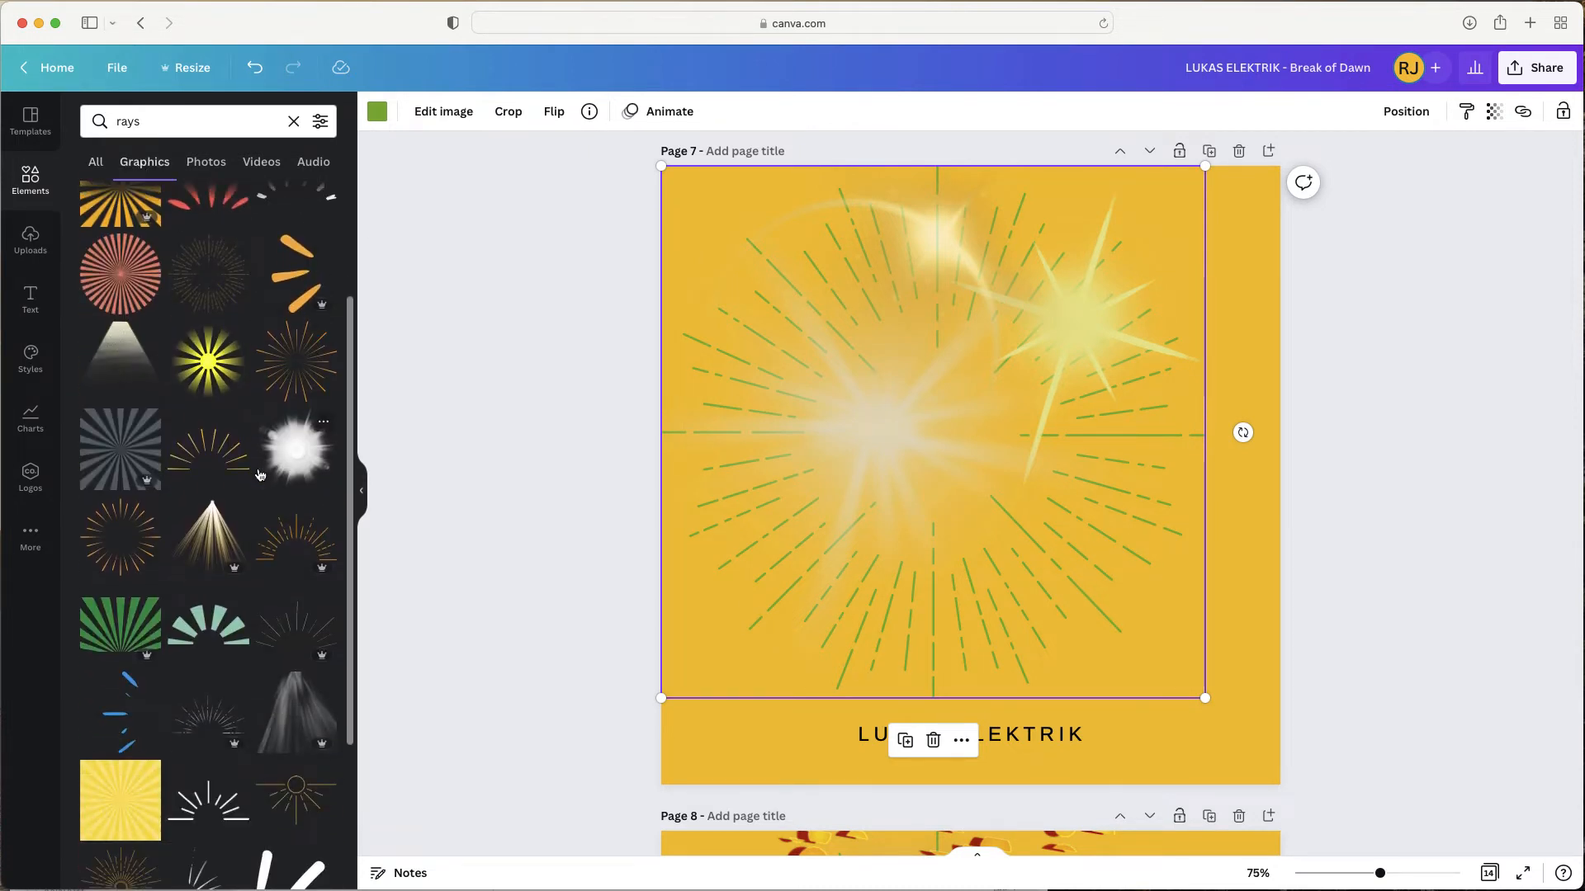
scroll(218, 512, "down", 5)
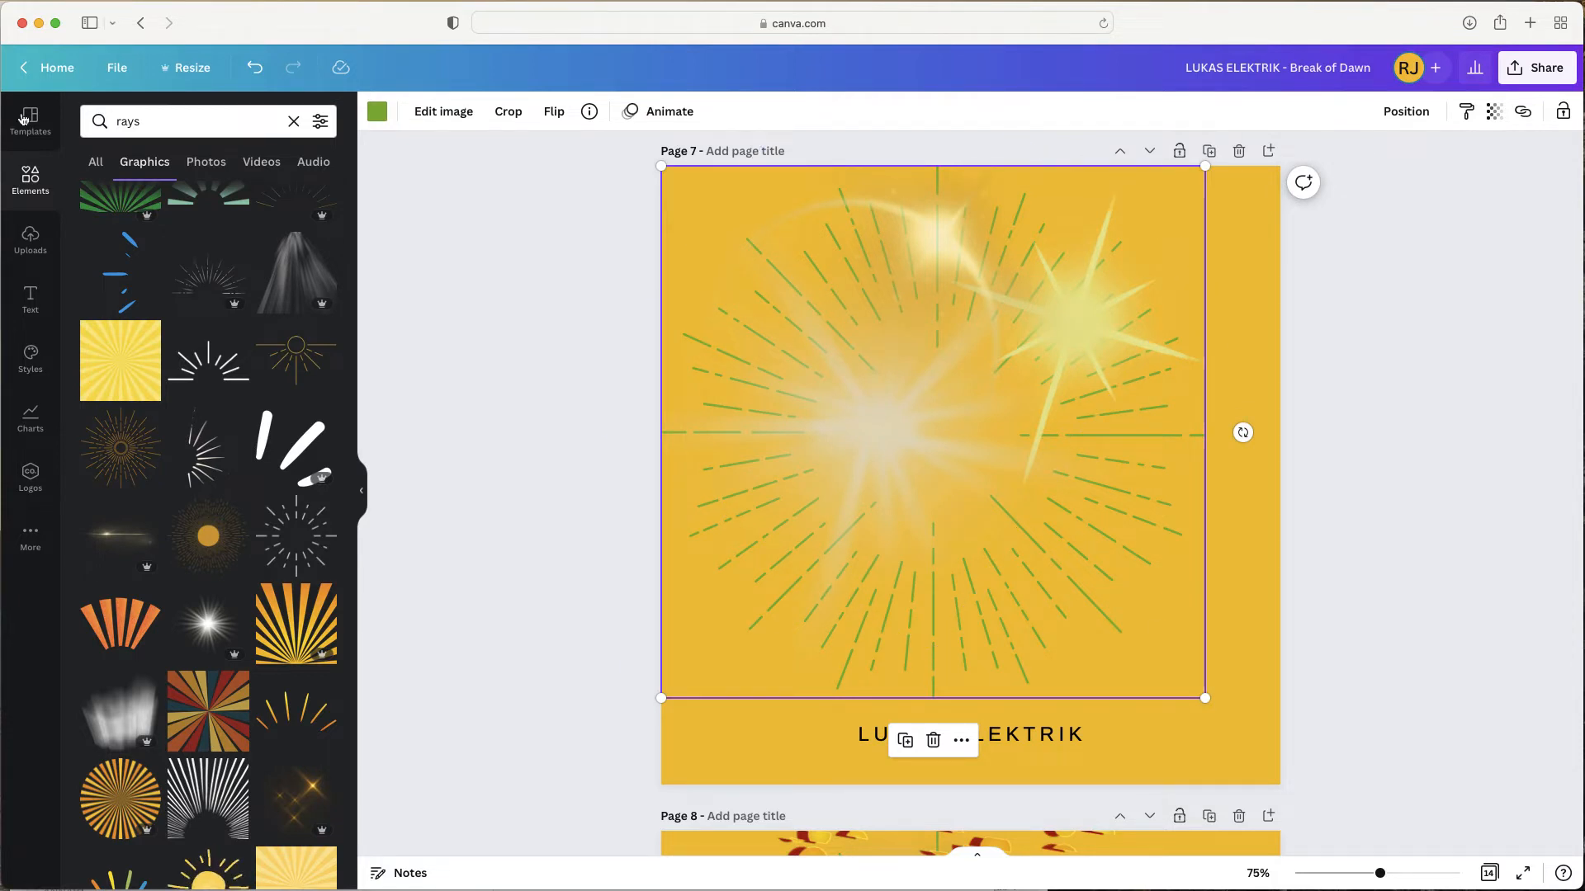
- Search graphics for "dawn", add the orange sun with water reflection to page 7, and enlarge it over the centre of the green rays
left_click(100, 122)
type("dawn")
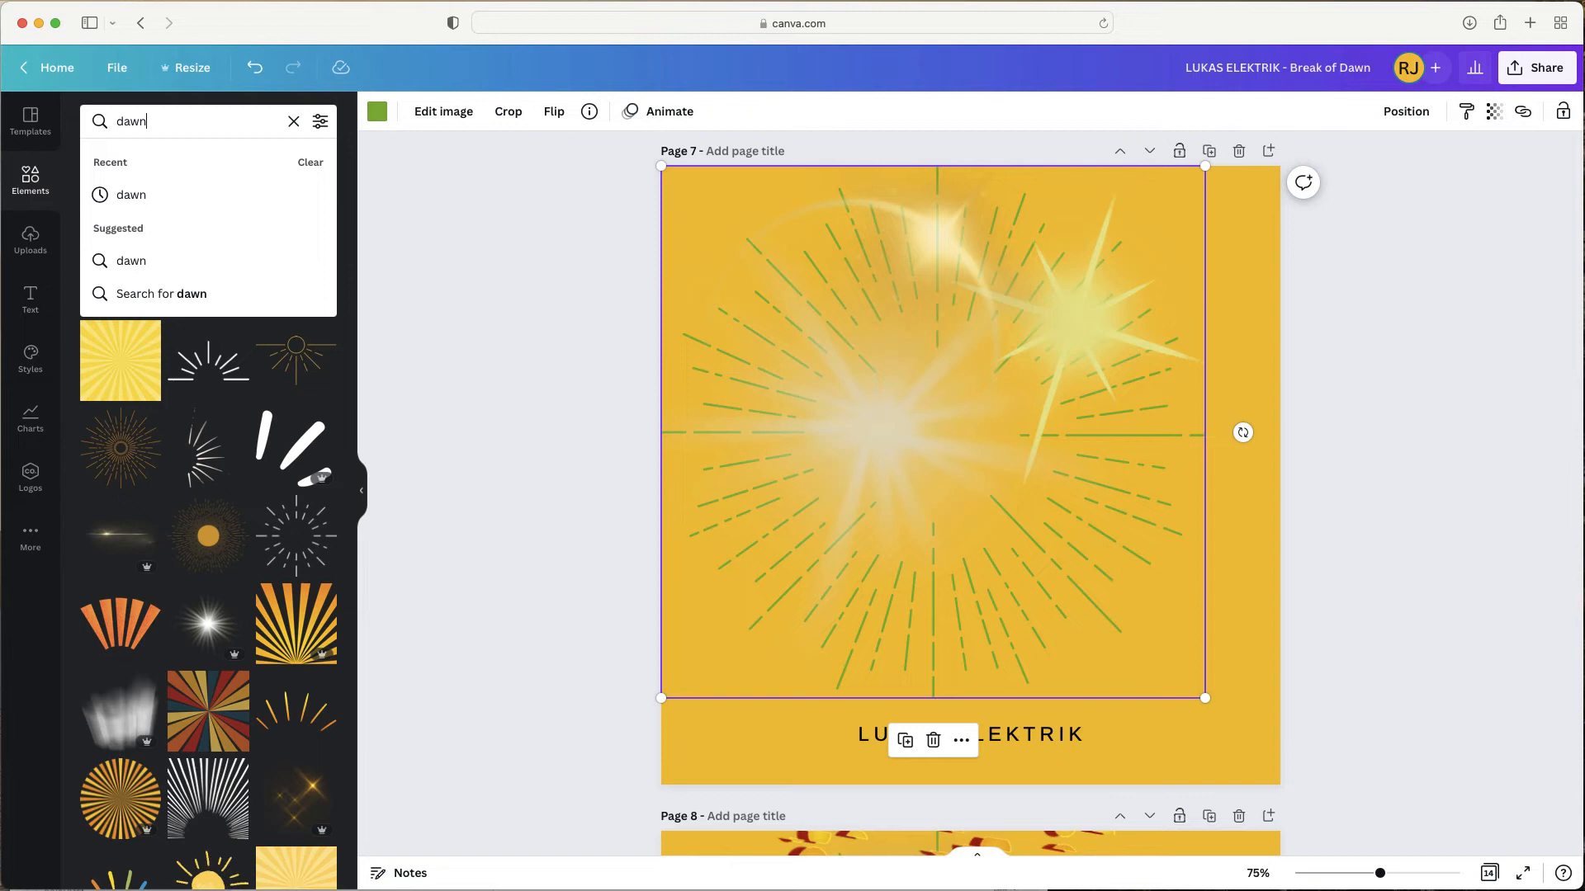
key("Return")
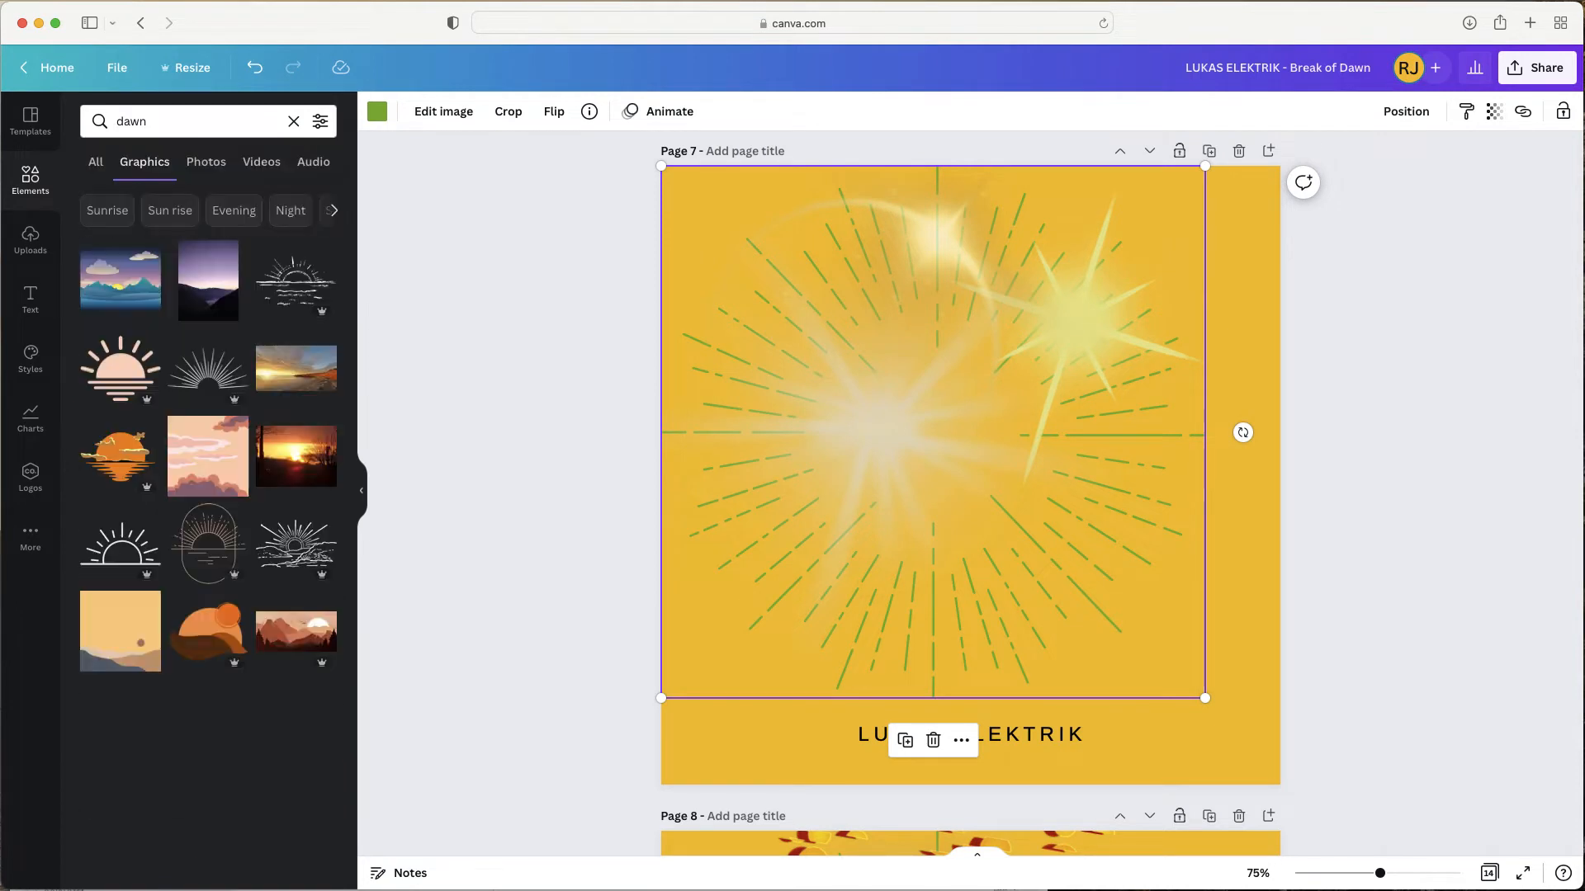
scroll(201, 445, "down", 5)
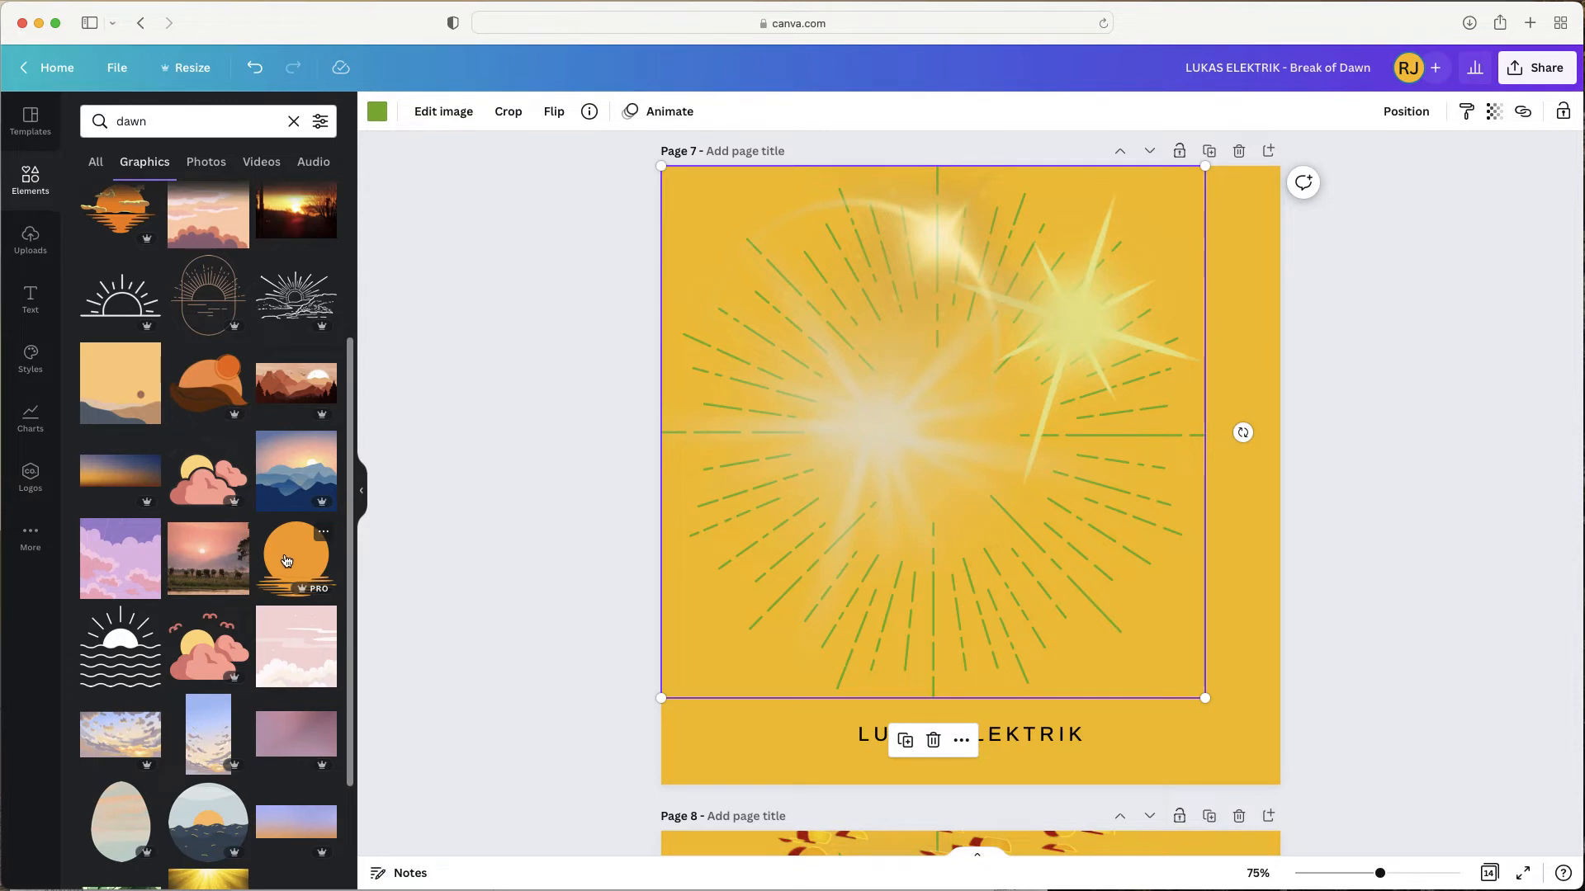
left_click_drag(291, 562, 838, 350)
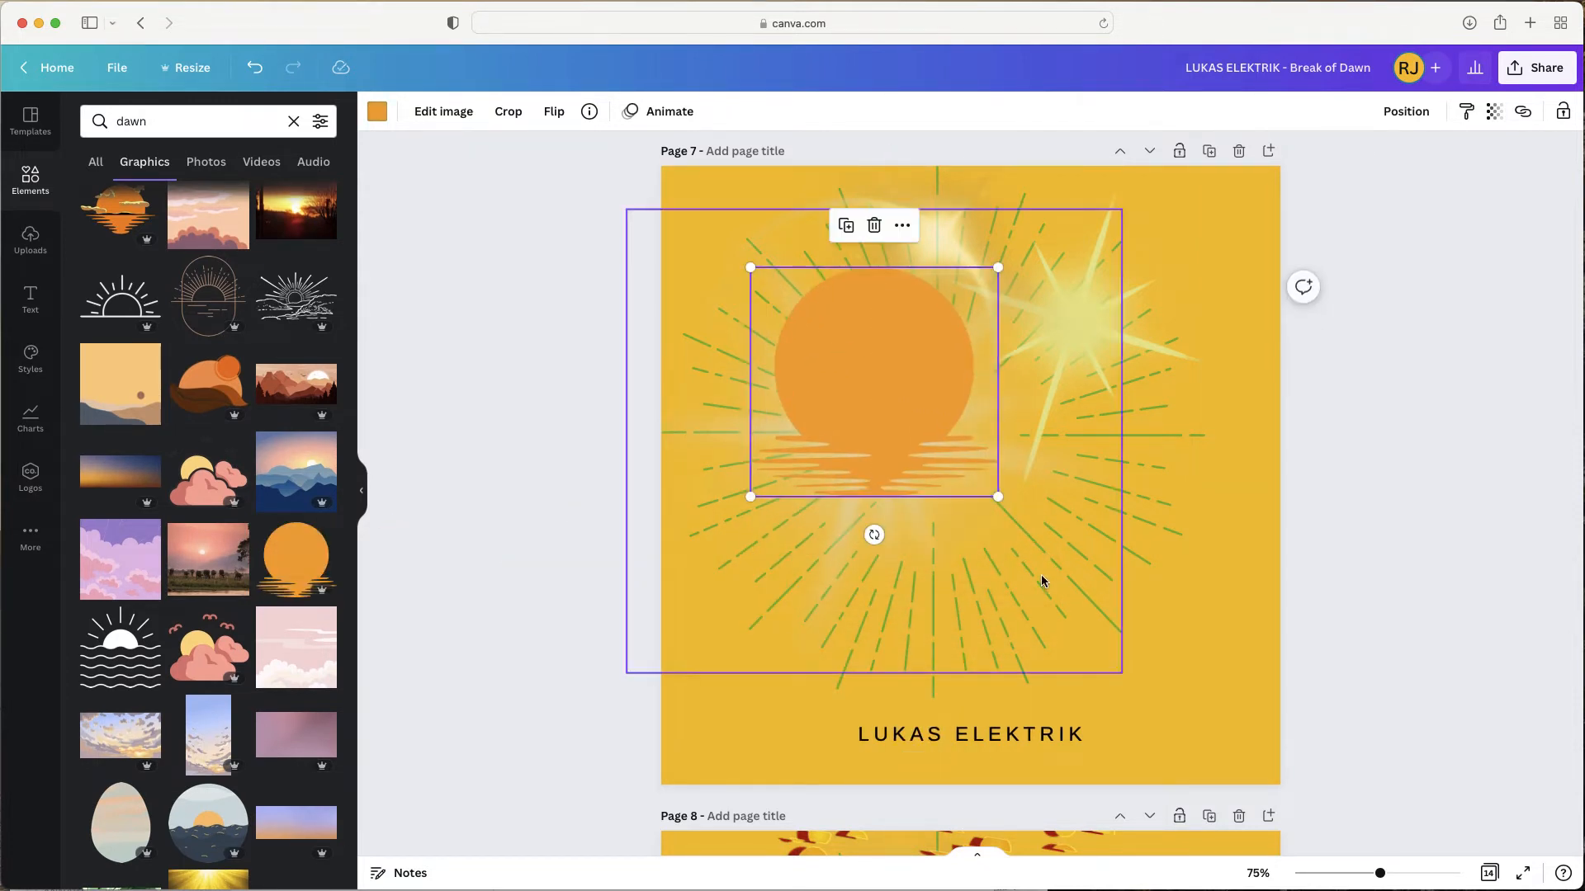
left_click_drag(997, 495, 1189, 672)
mouse_move(983, 425)
left_mouse_down()
mouse_move(963, 428)
mouse_move(976, 427)
left_mouse_up()
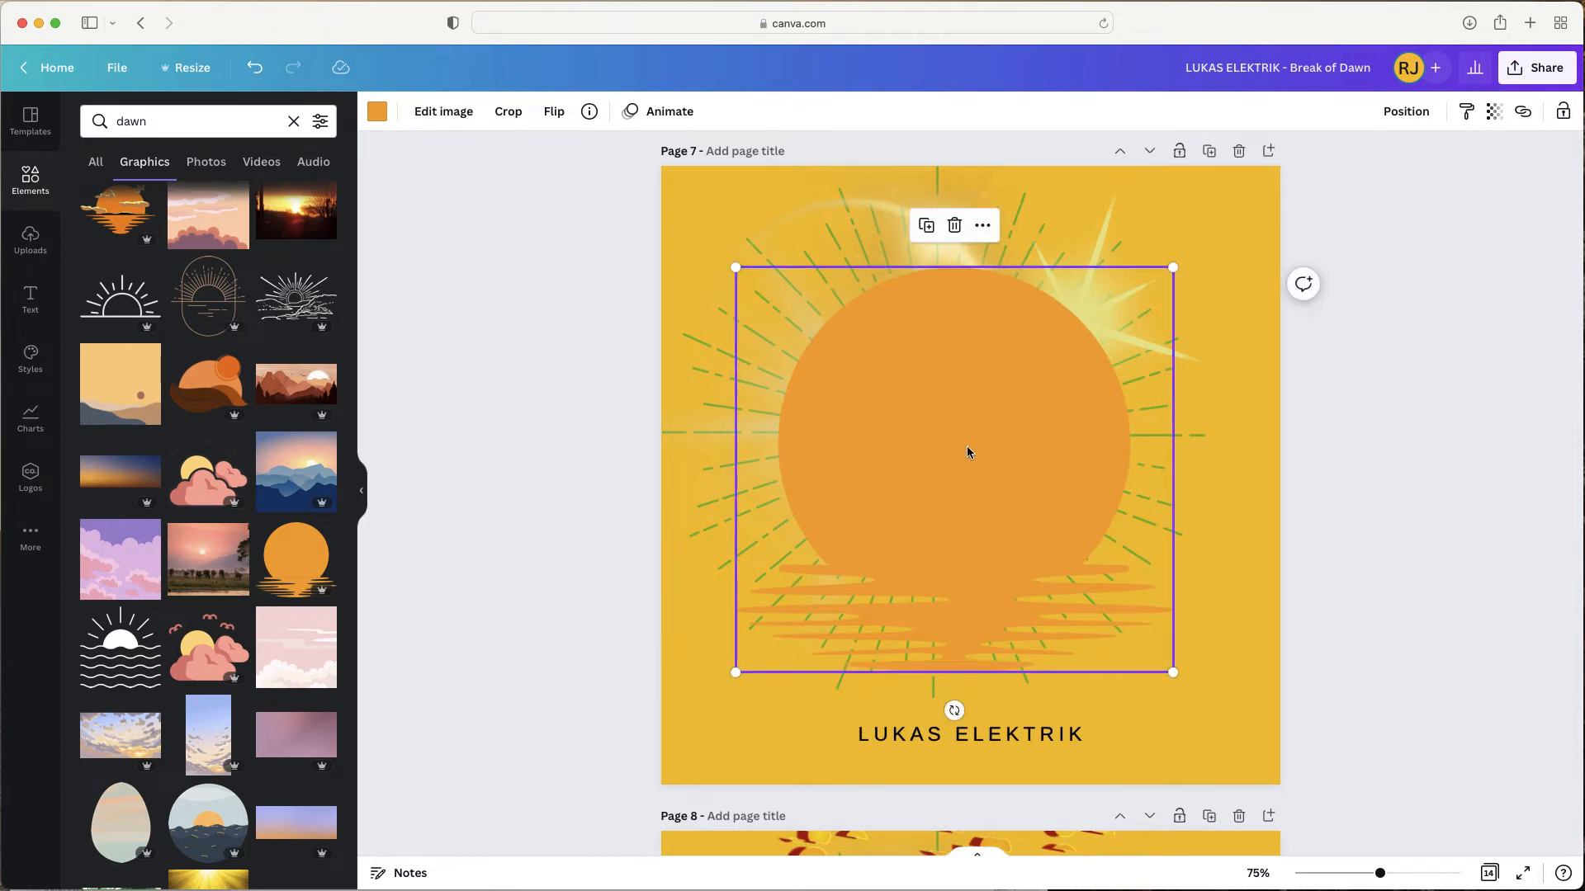
- Apply the Trippy Split effect to page 7's orange sun and deselect it
left_click(425, 110)
scroll(276, 582, "down", 6)
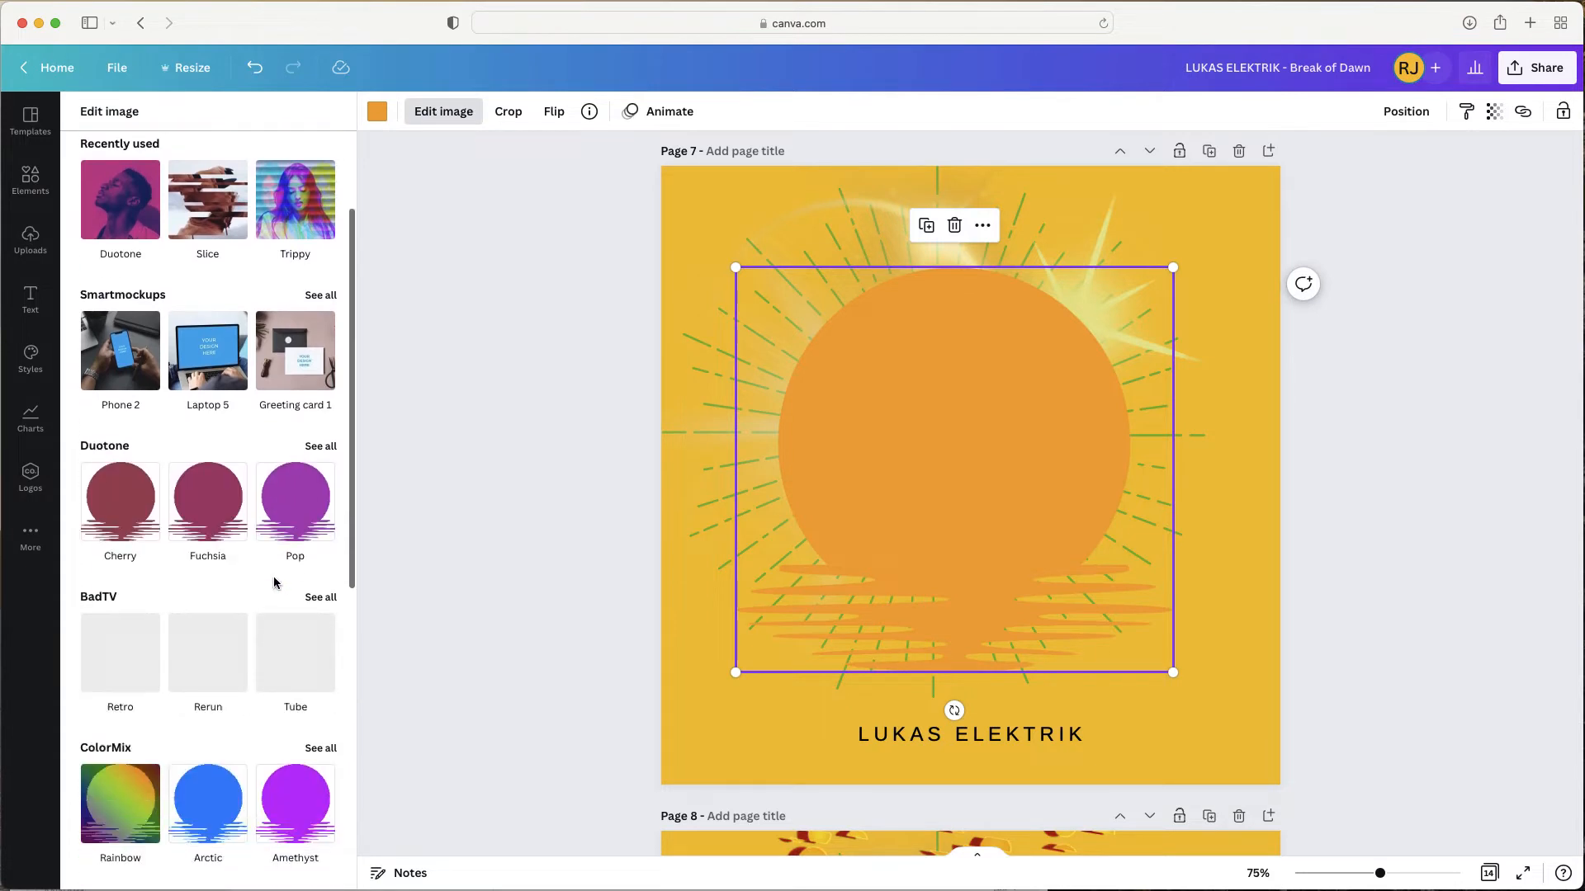
scroll(208, 551, "down", 1)
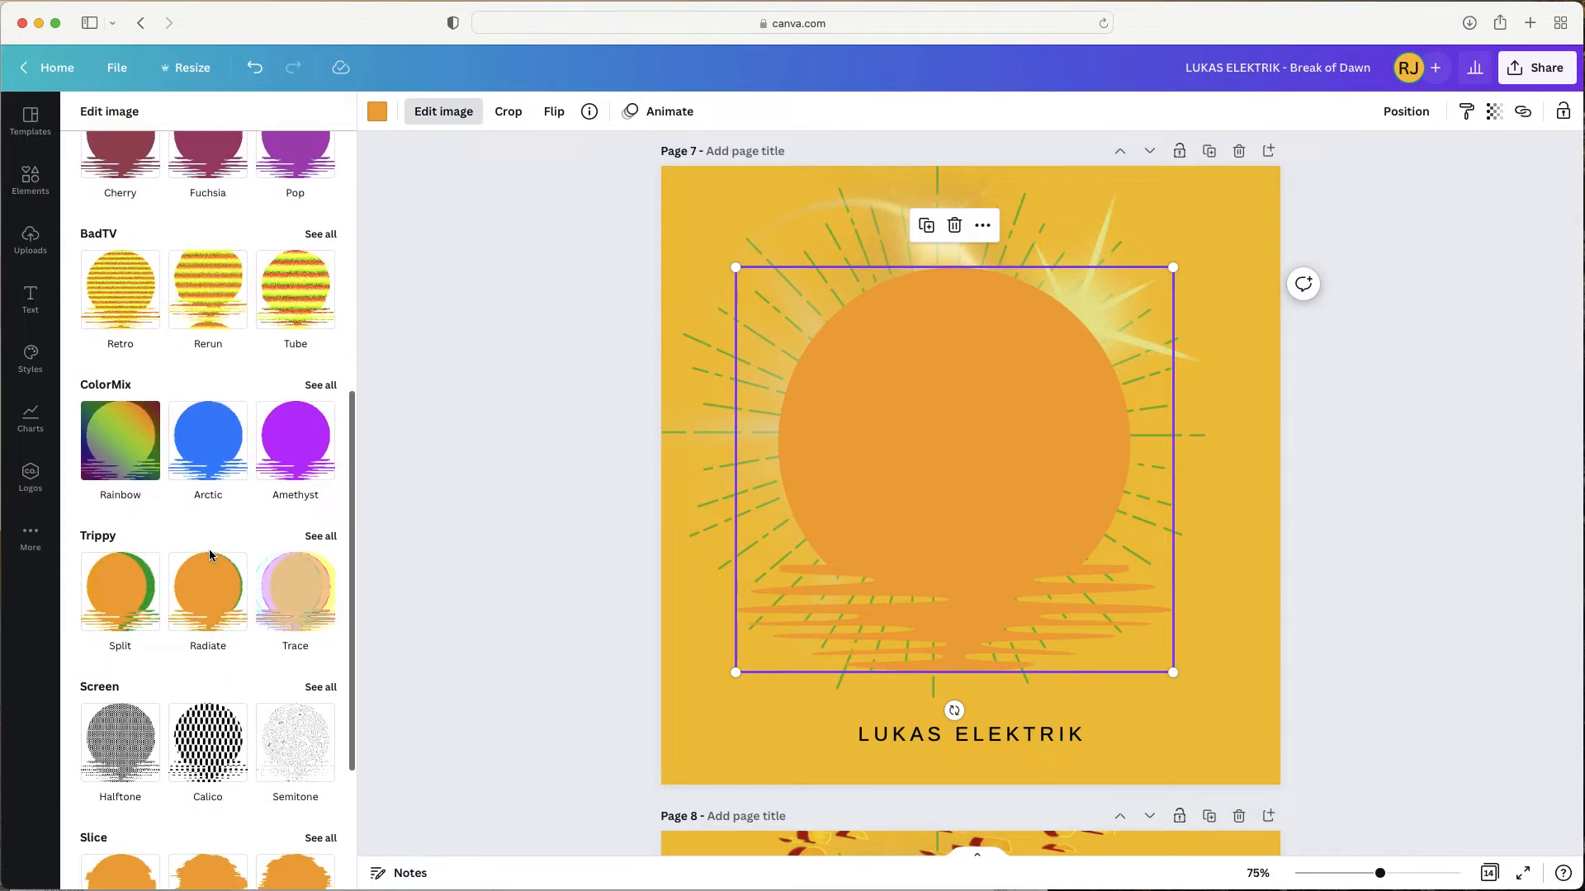
left_click(126, 618)
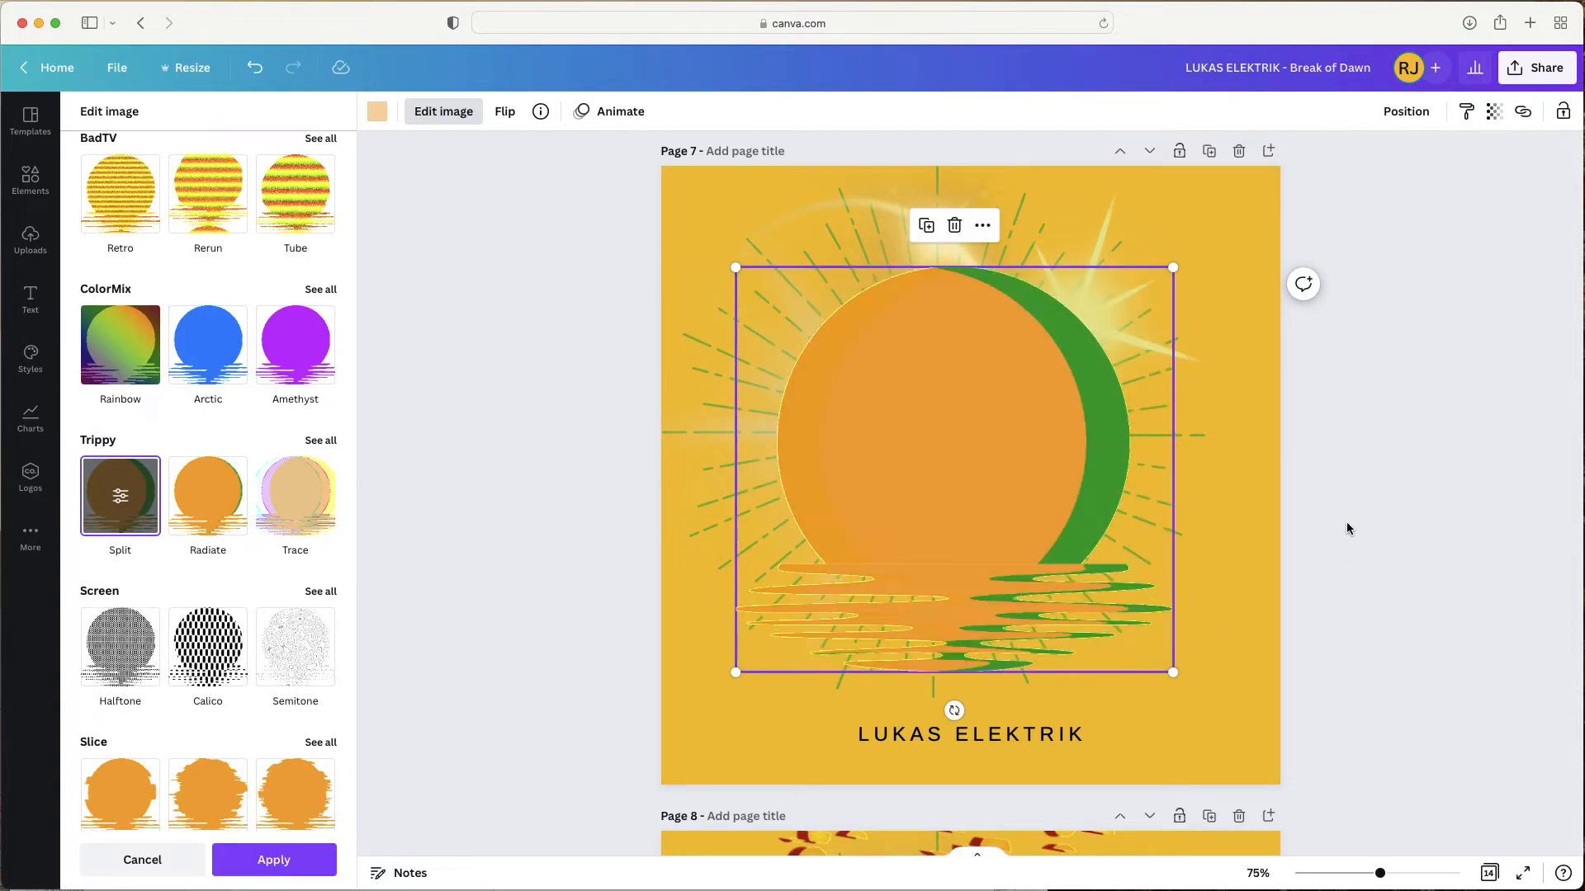
left_click(1402, 562)
left_click(1410, 515)
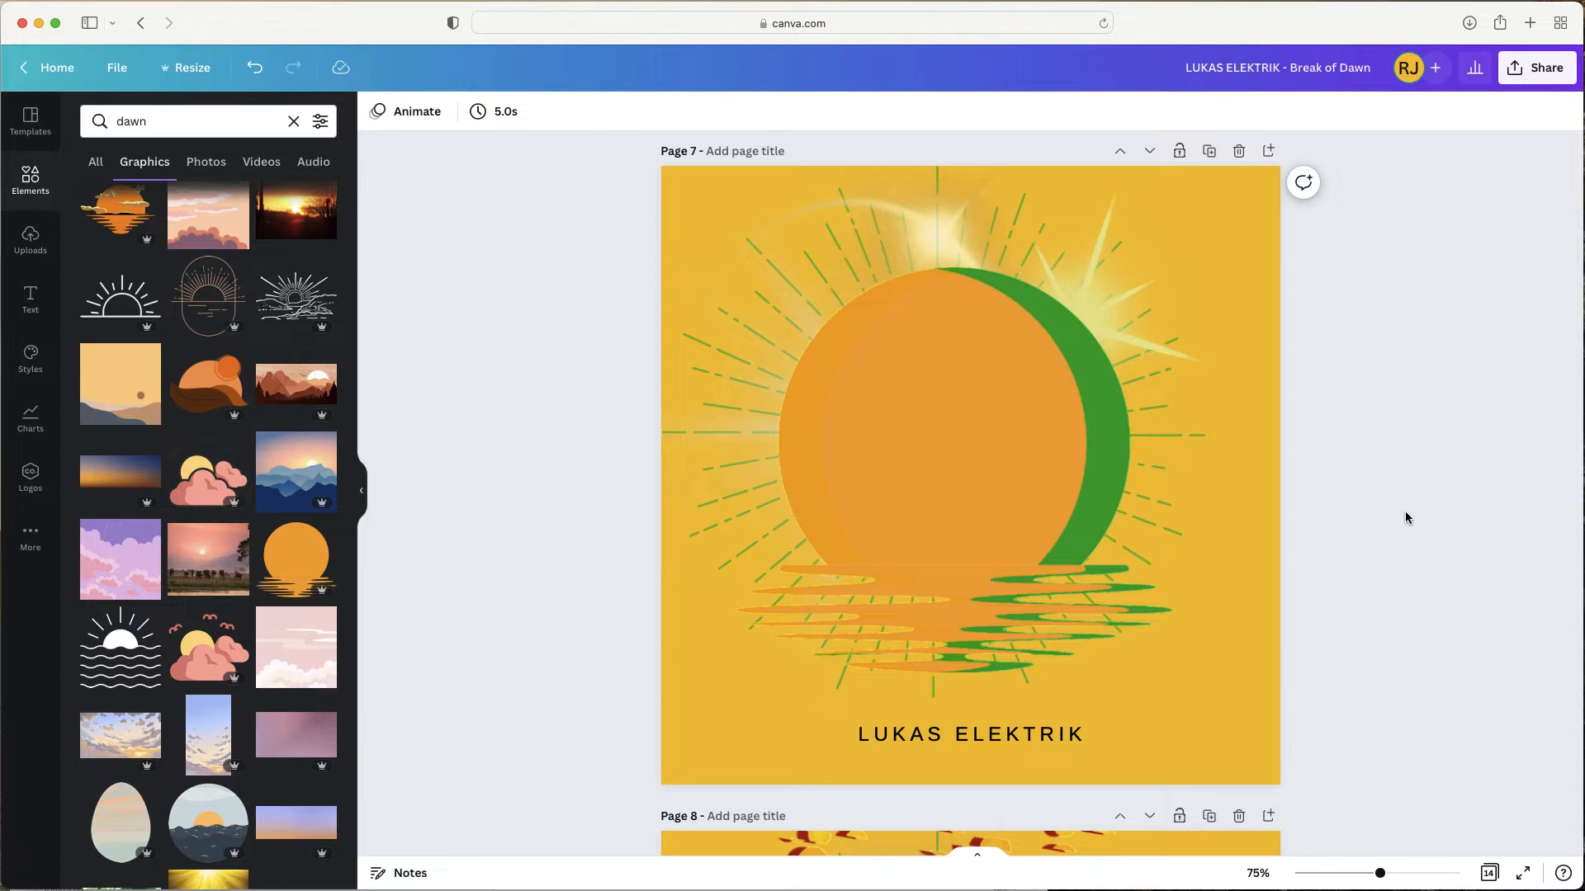
- Review the title treatment and layering of the finished covers on the first pages, and return to page 7
scroll(1396, 511, "up", 5)
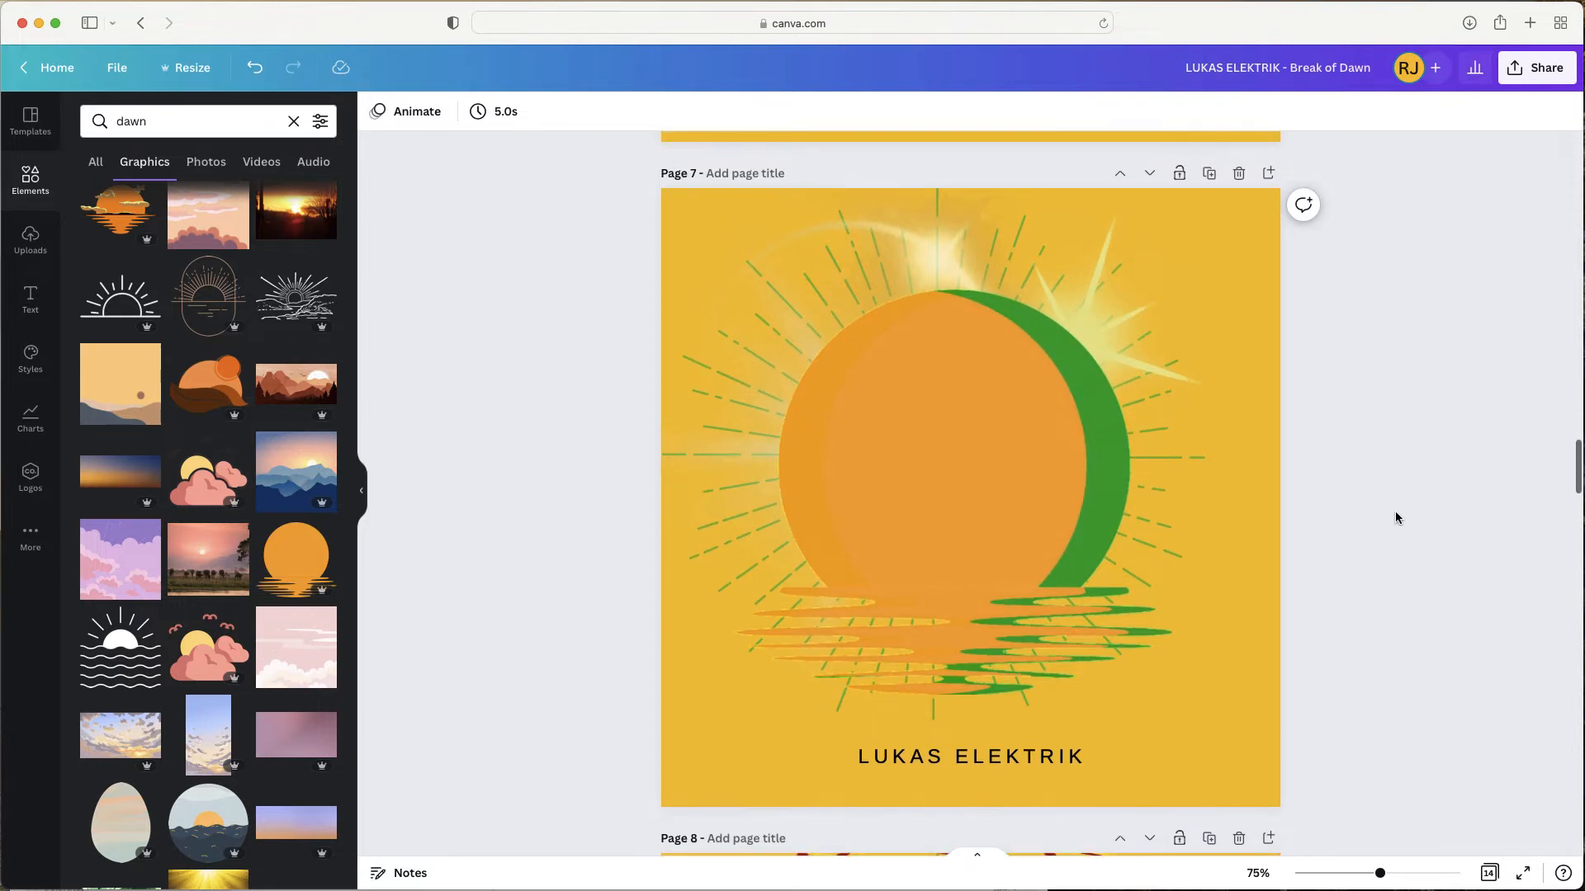
scroll(1397, 516, "up", 20)
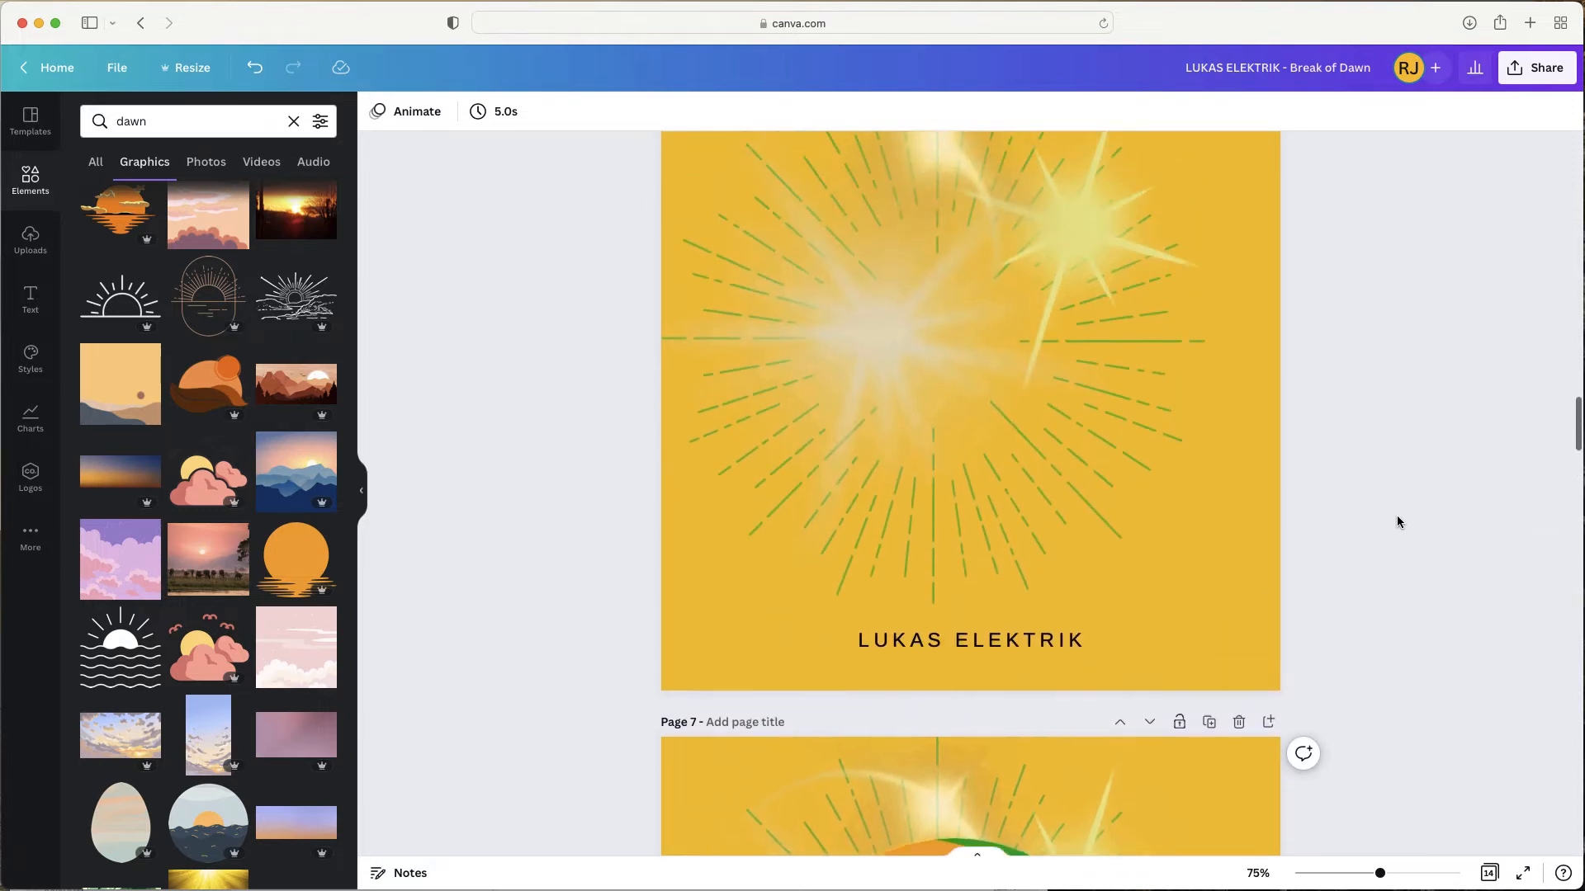
scroll(1397, 524, "up", 20)
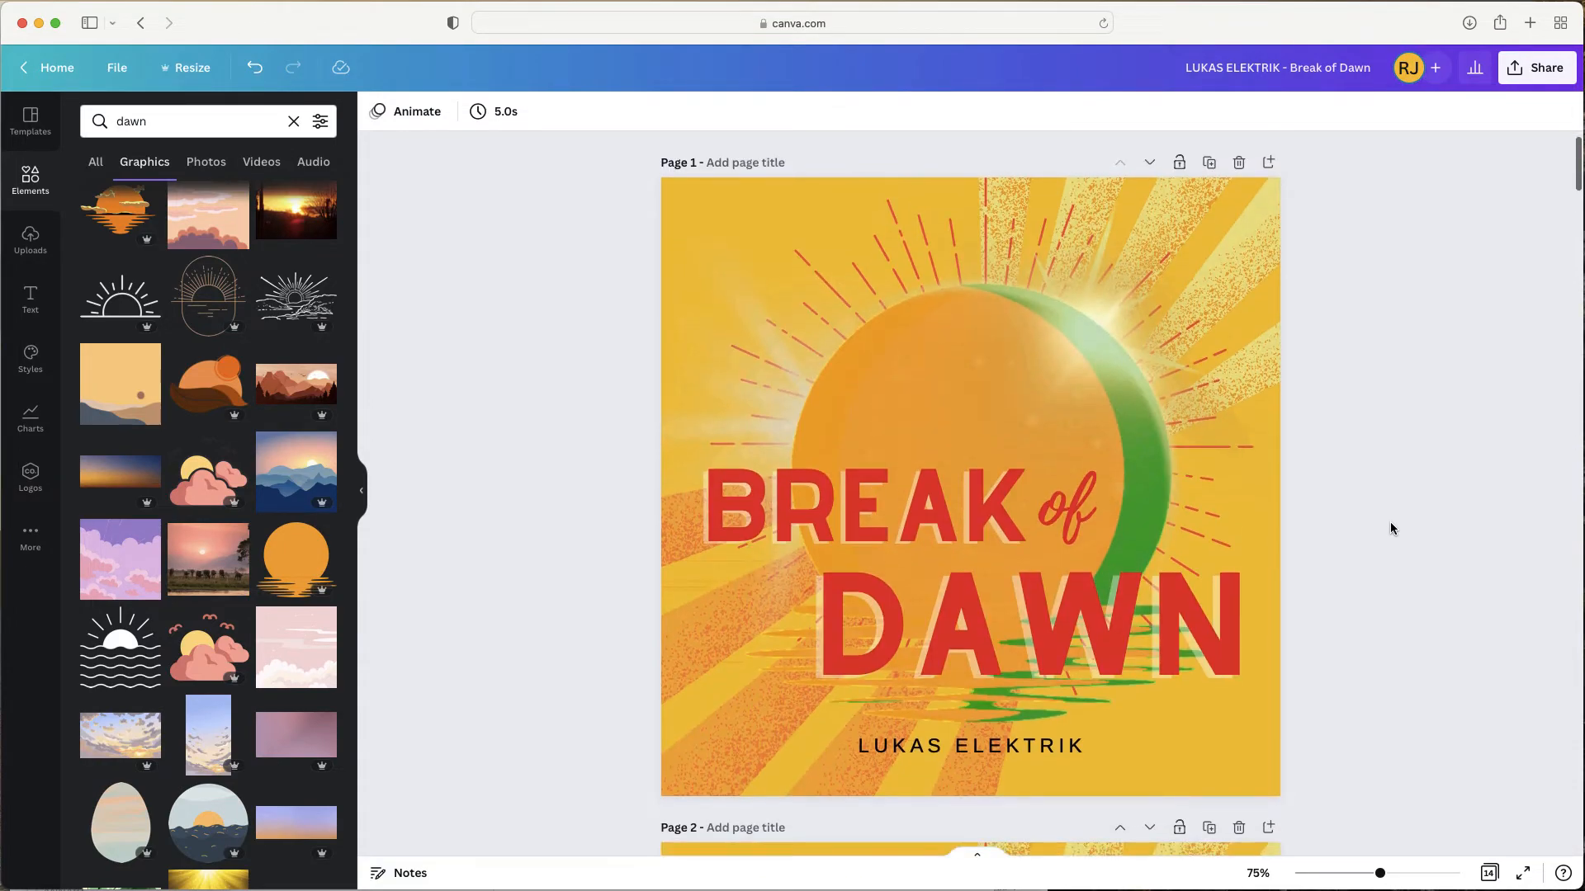
scroll(1394, 532, "down", 20)
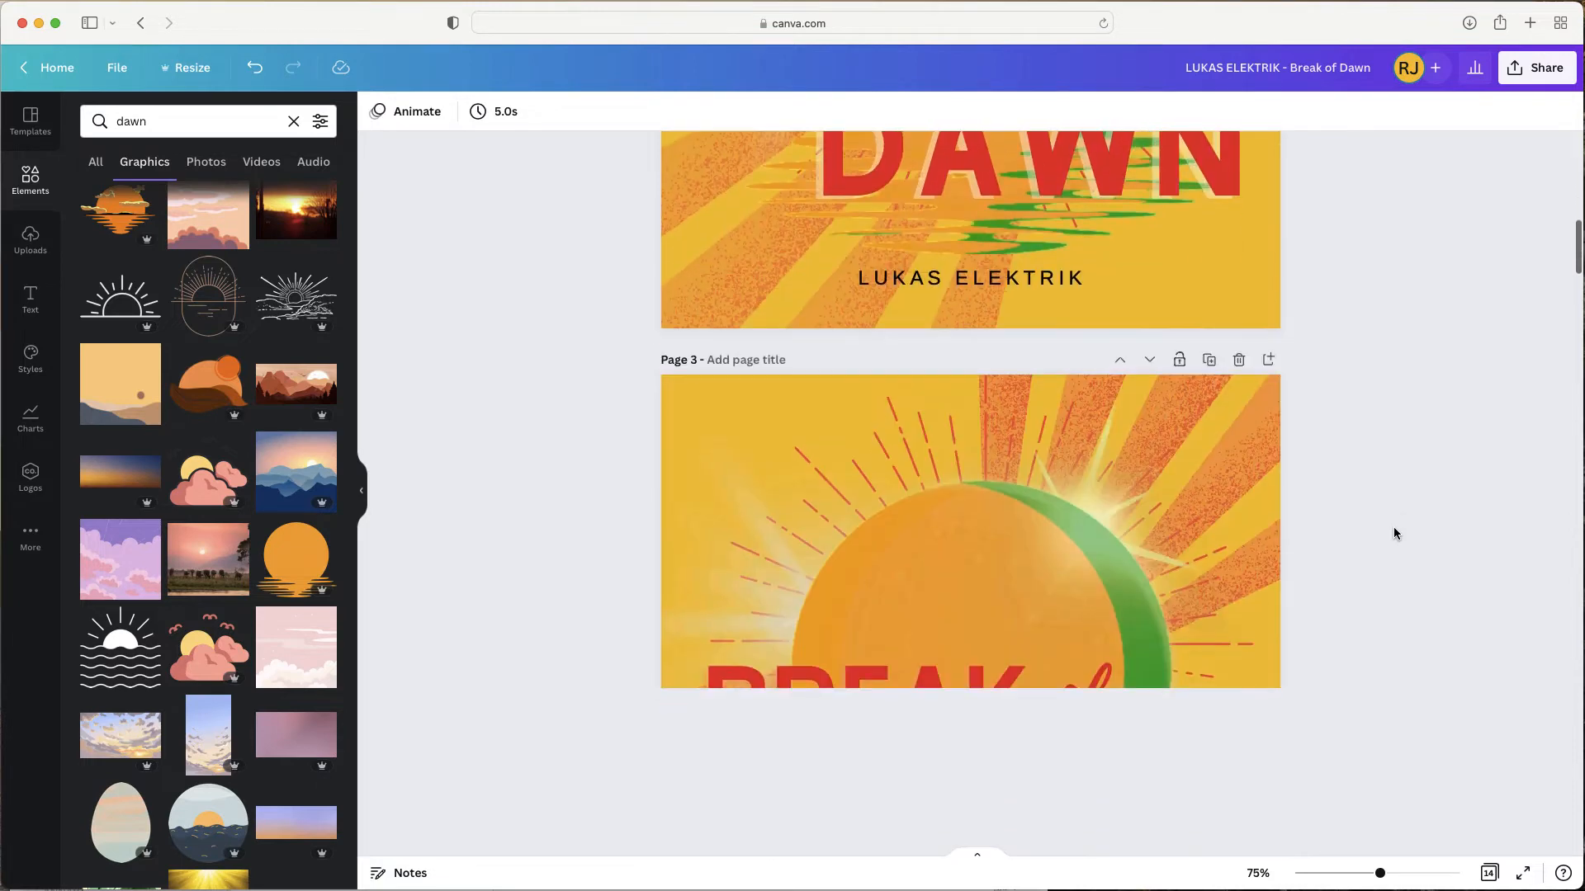
scroll(1394, 532, "down", 10)
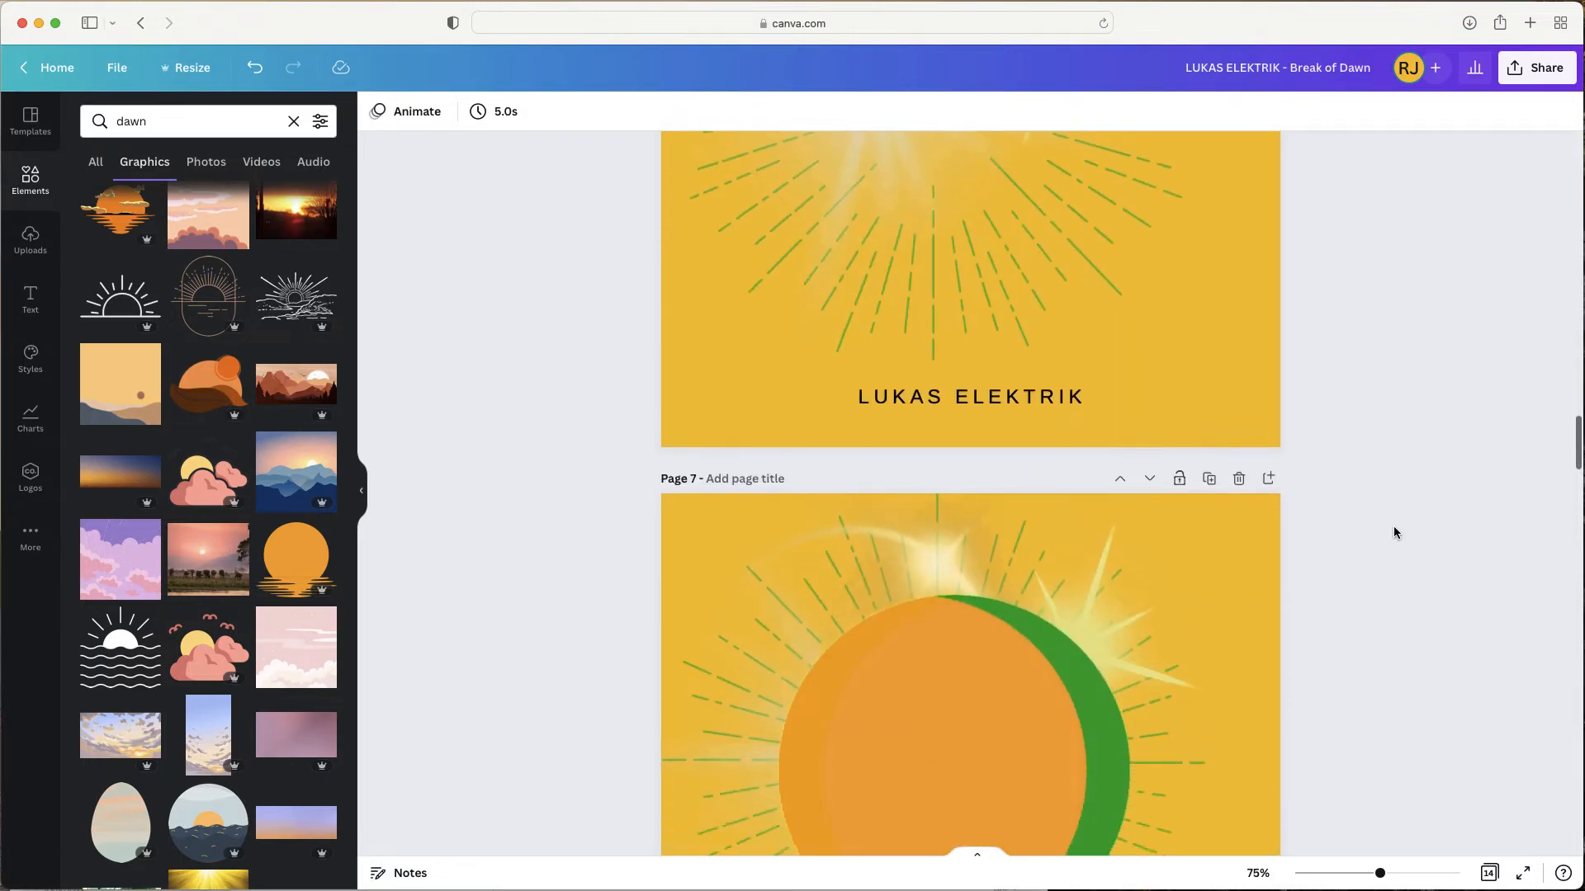
scroll(1393, 533, "down", 2)
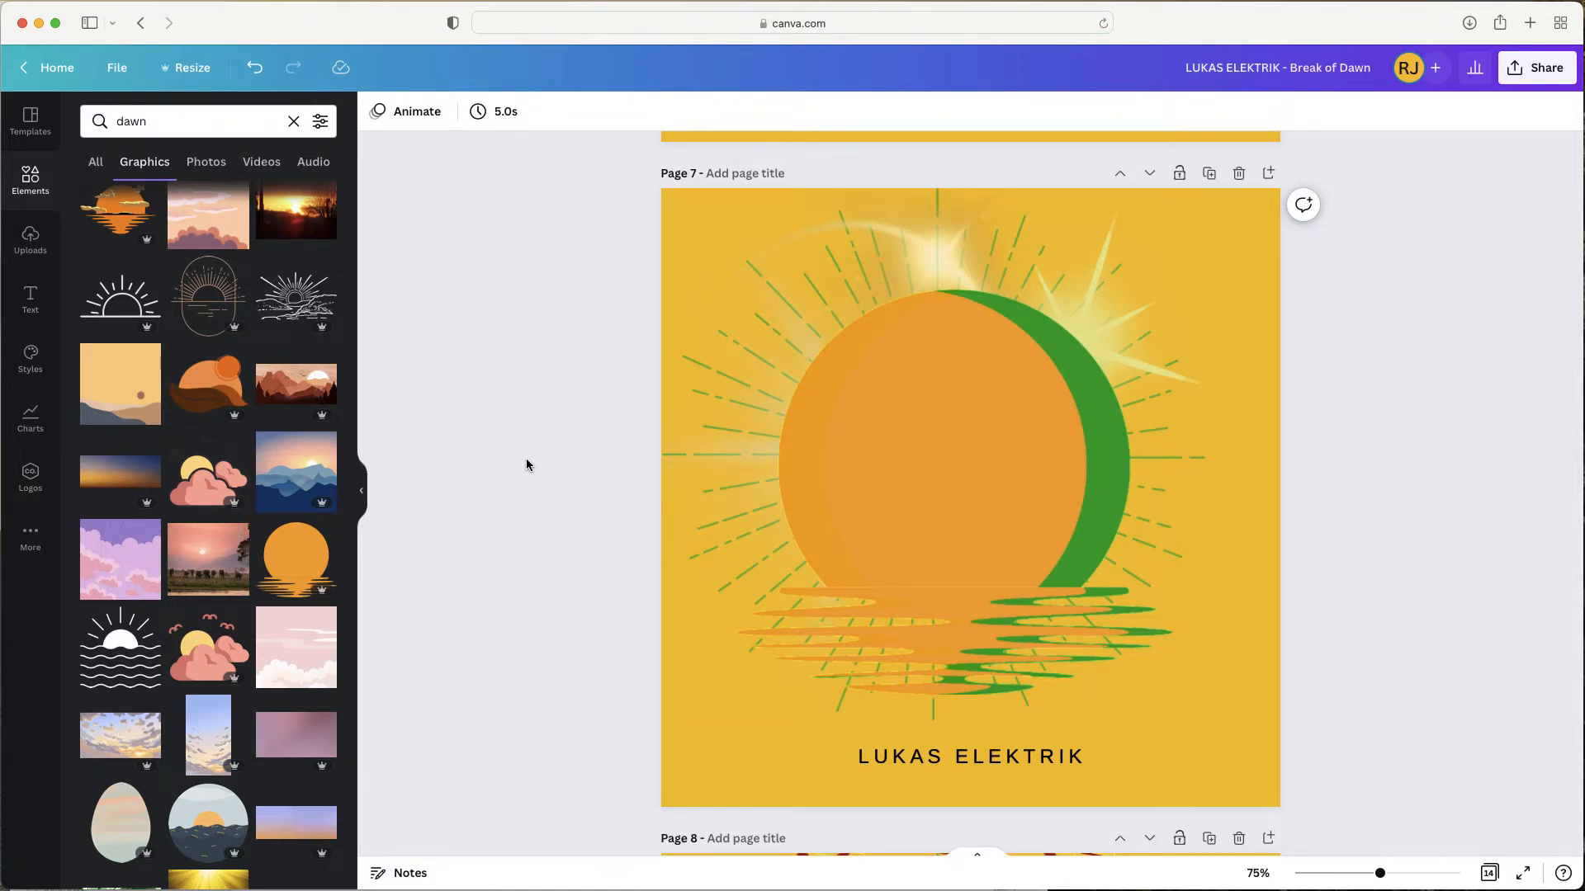
- Add the "BAKED FRESH" font combination over the orange sun on page 7
left_click(26, 308)
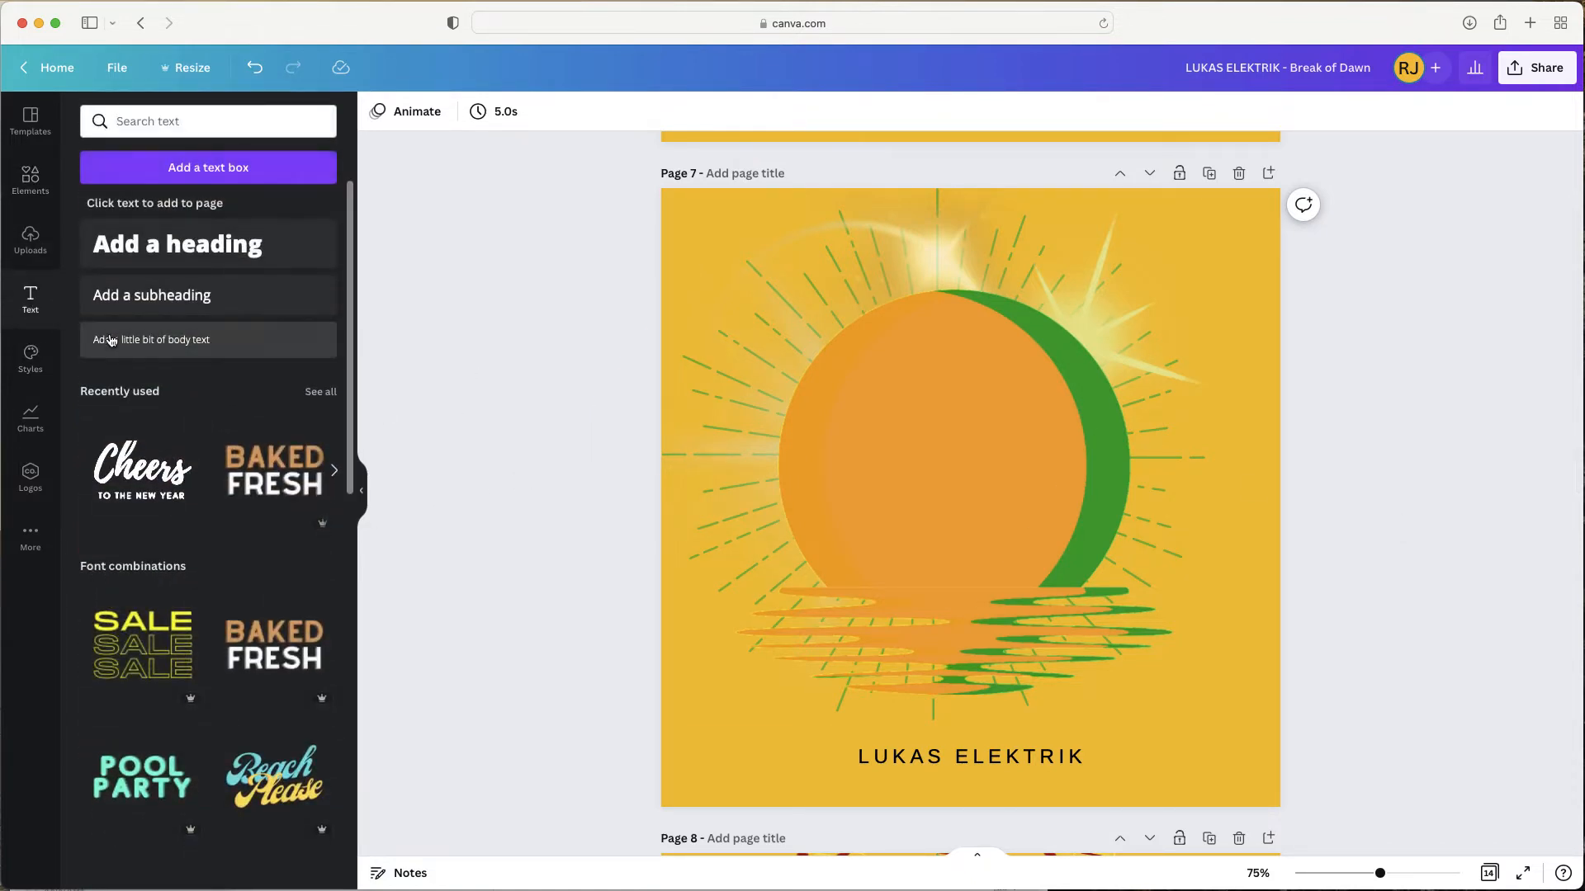
scroll(254, 480, "down", 1)
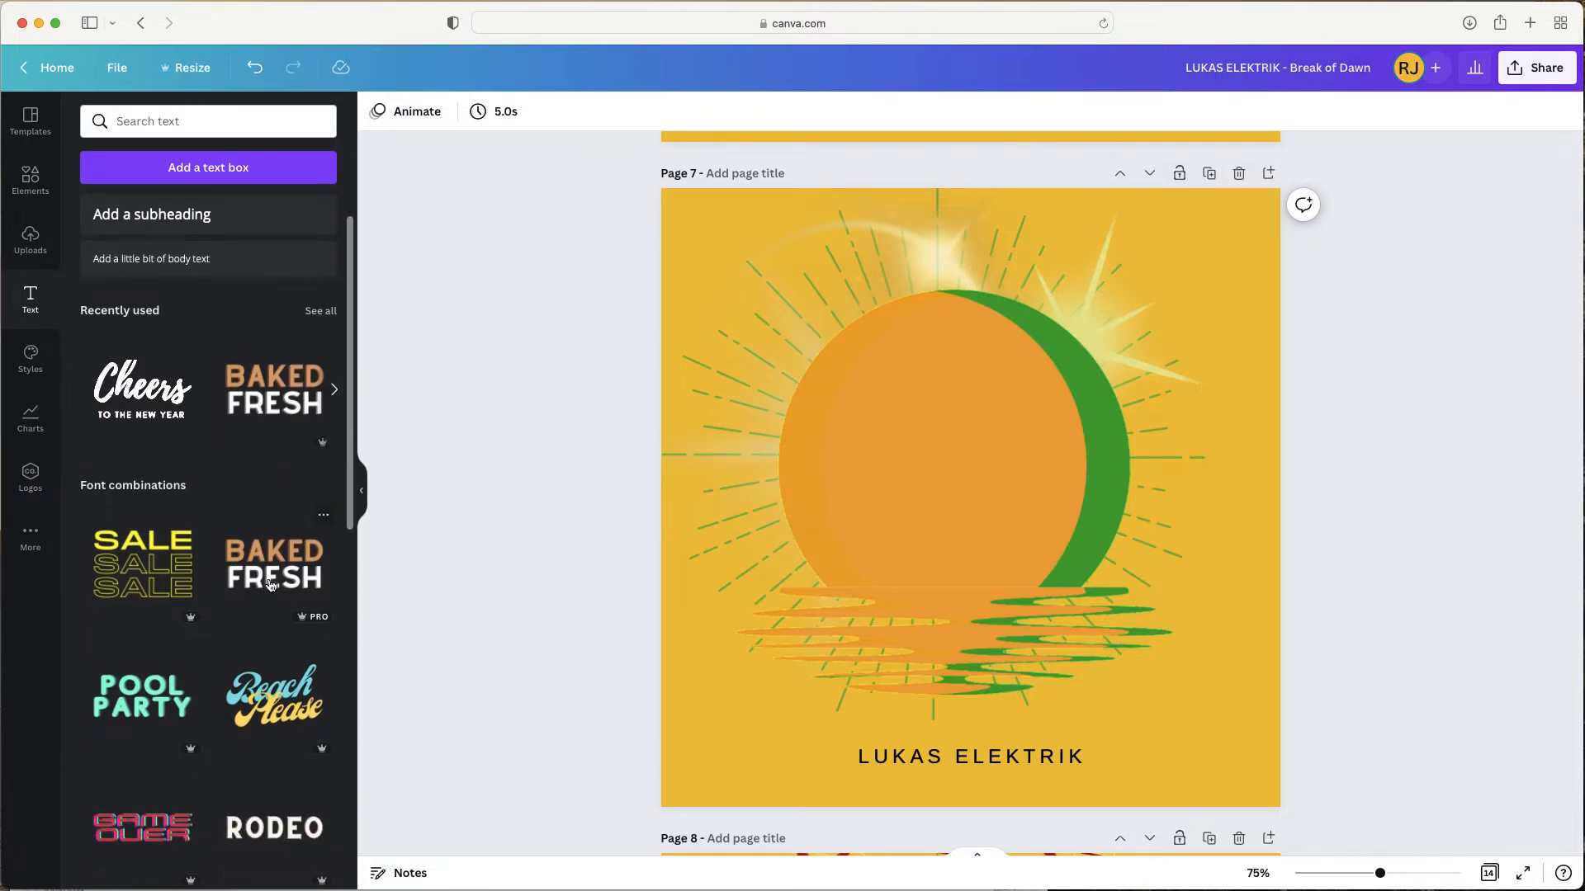
left_click_drag(252, 575, 808, 447)
- Replace the word "BAKED" in page 7's title with "BREAK"
left_click(801, 414)
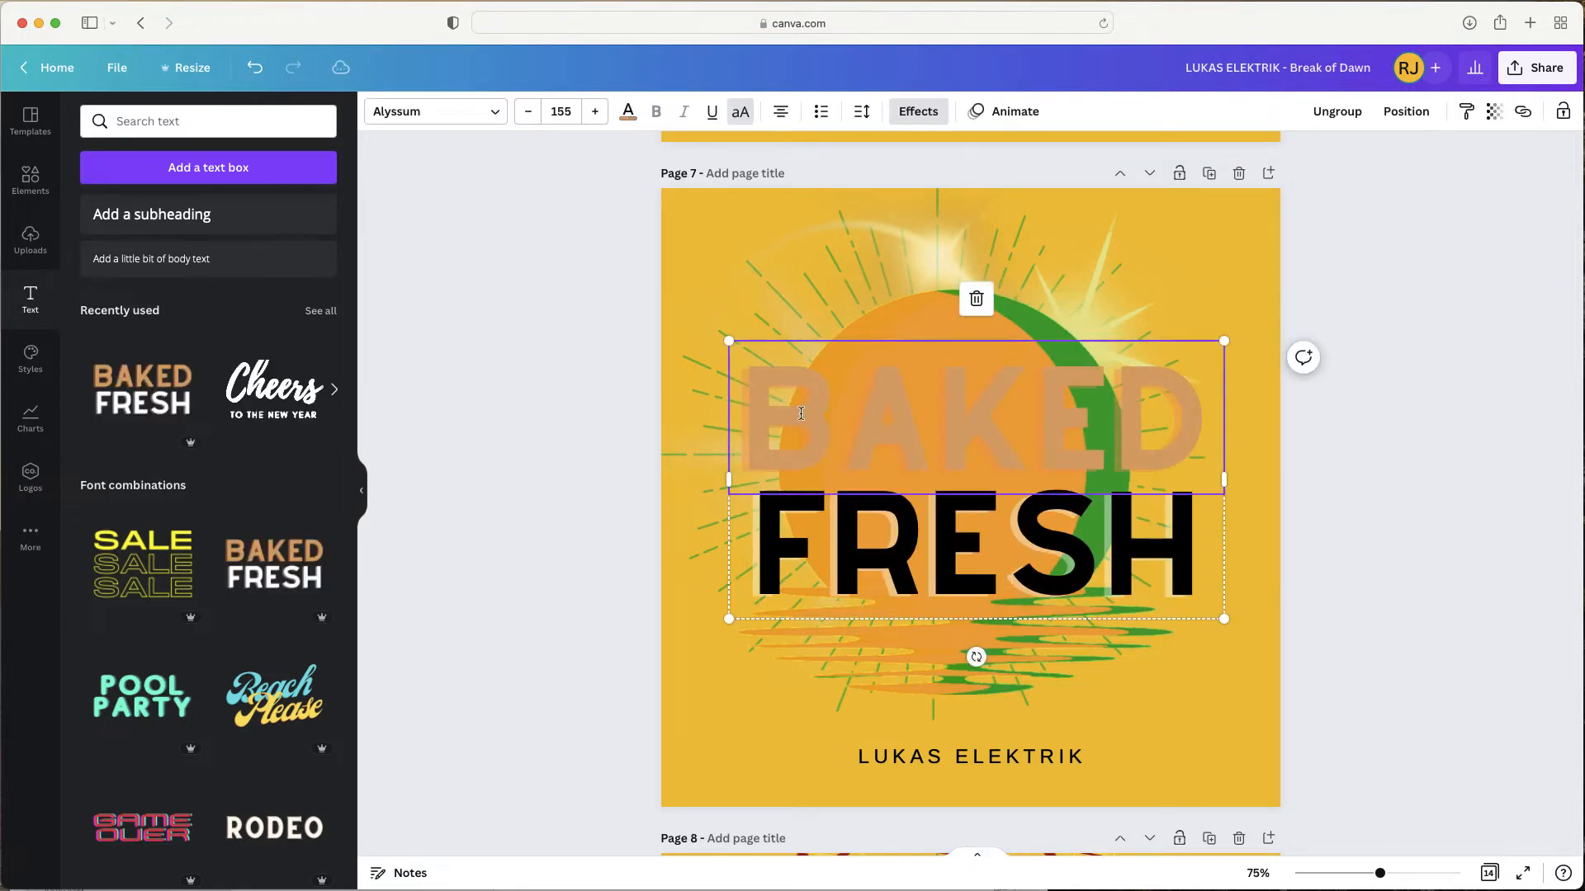
left_click(763, 417)
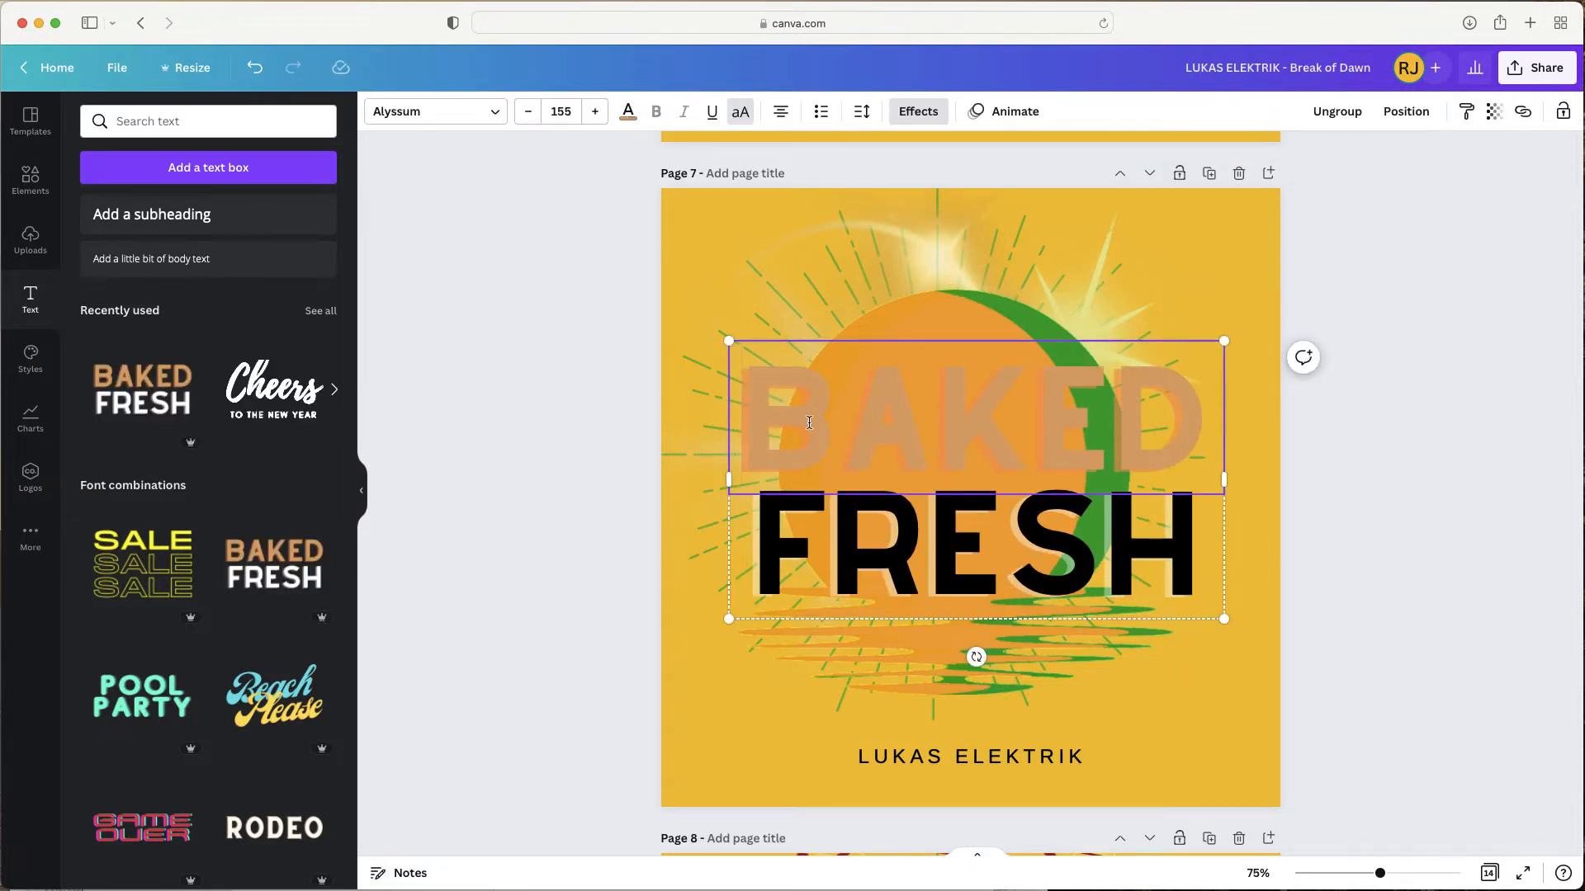
key("Delete")
key("Delete")
key("Delete")
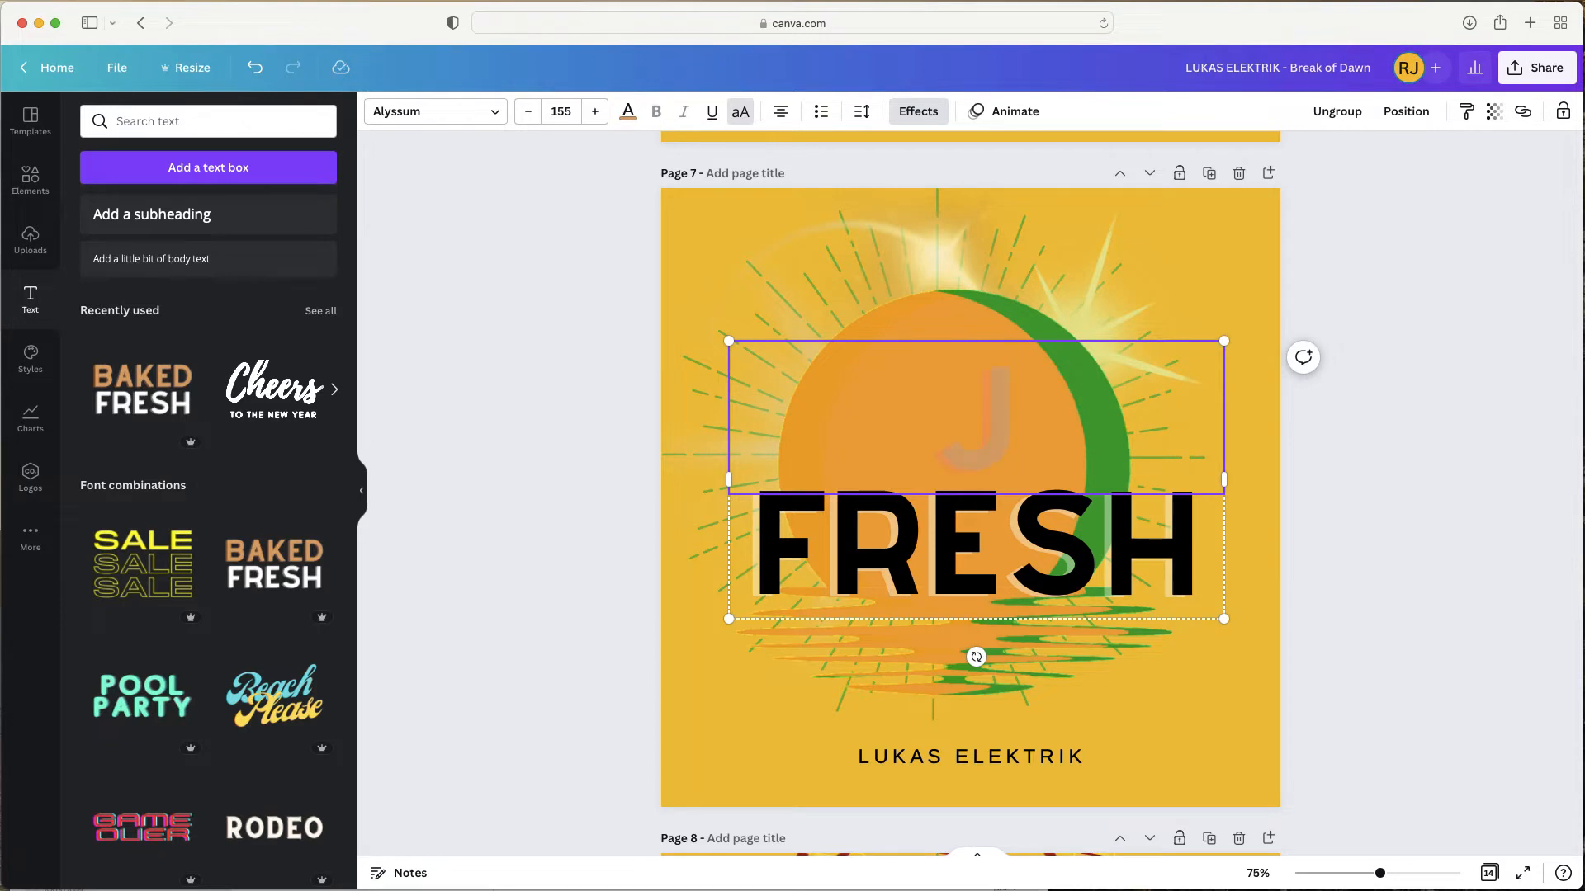
type("BREAK")
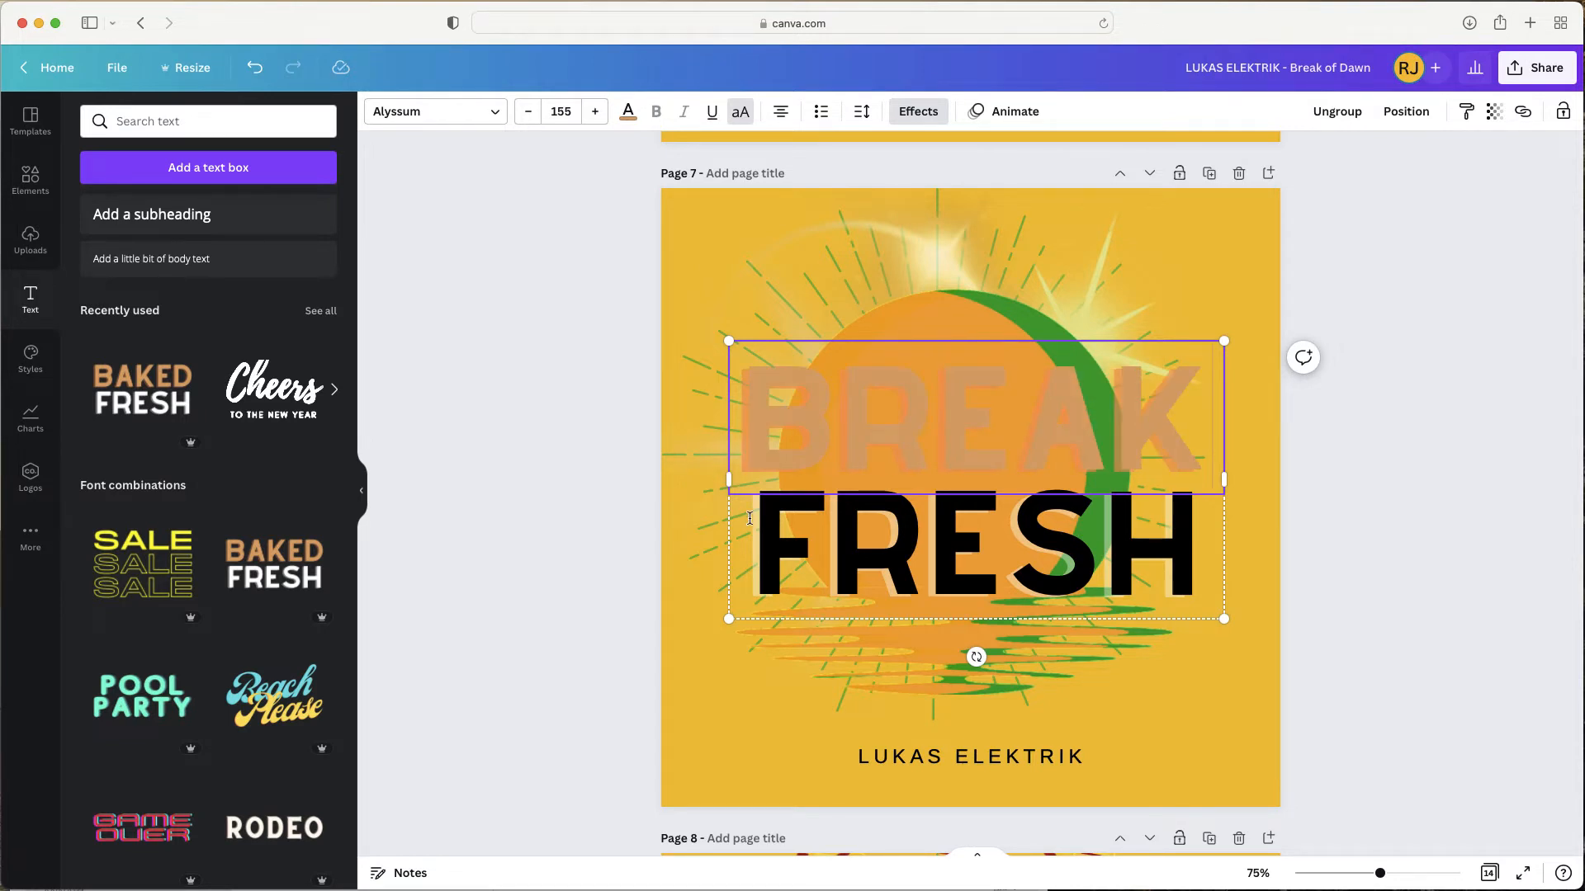
- Replace the word "FRESH" in page 7's title with "DAWN"
left_click(751, 518)
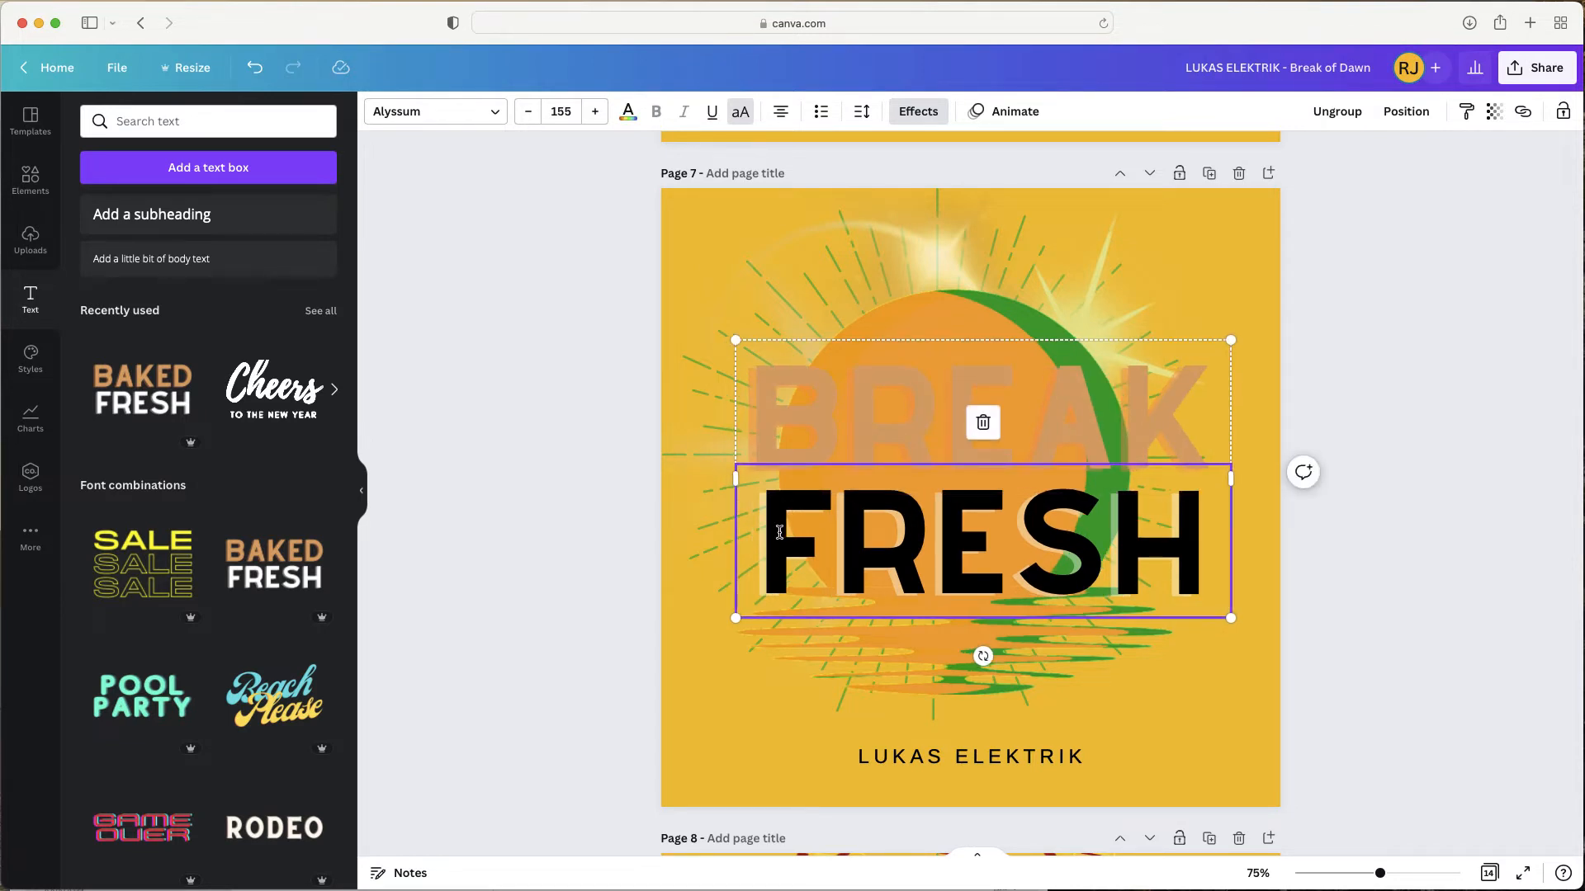
left_click(780, 532)
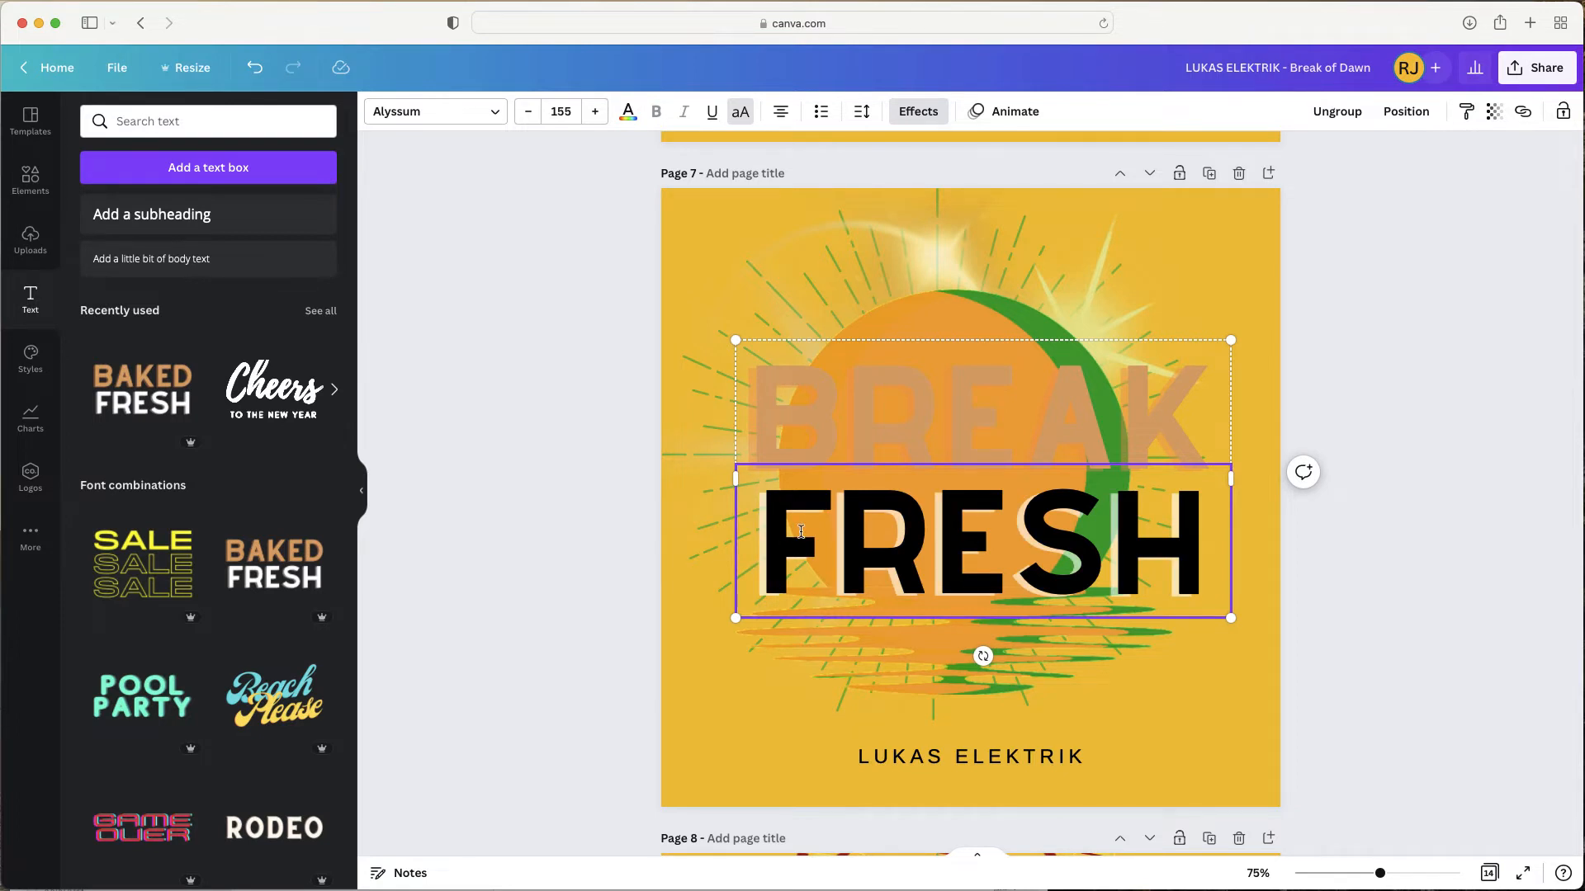
key("Delete")
key("Delete")
key("Delete")
key("Delete")
key("Delete")
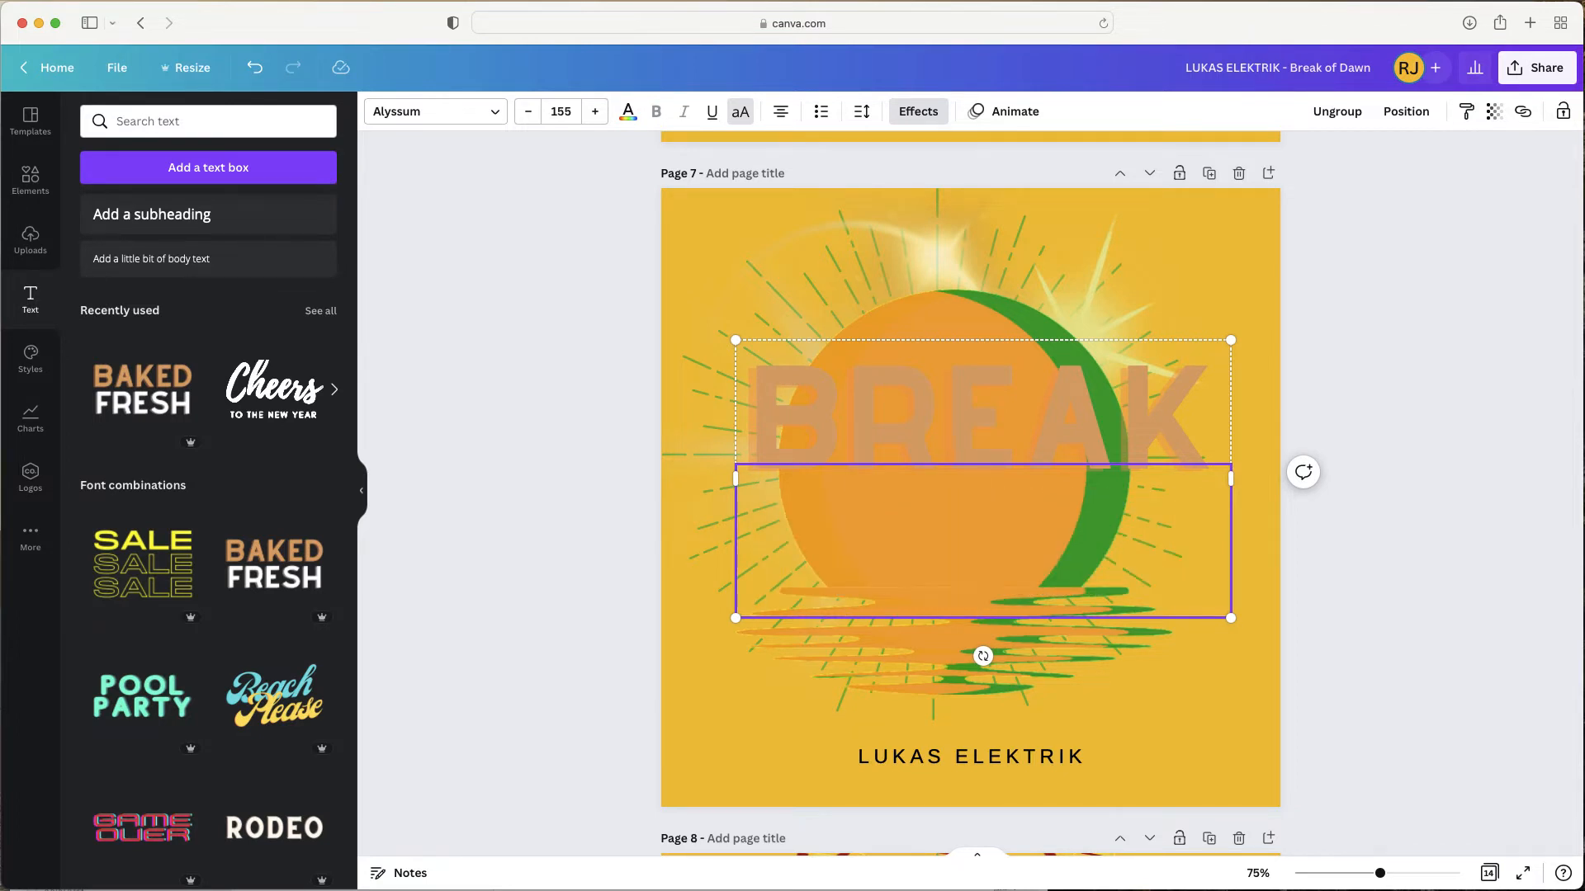
type("DAWN")
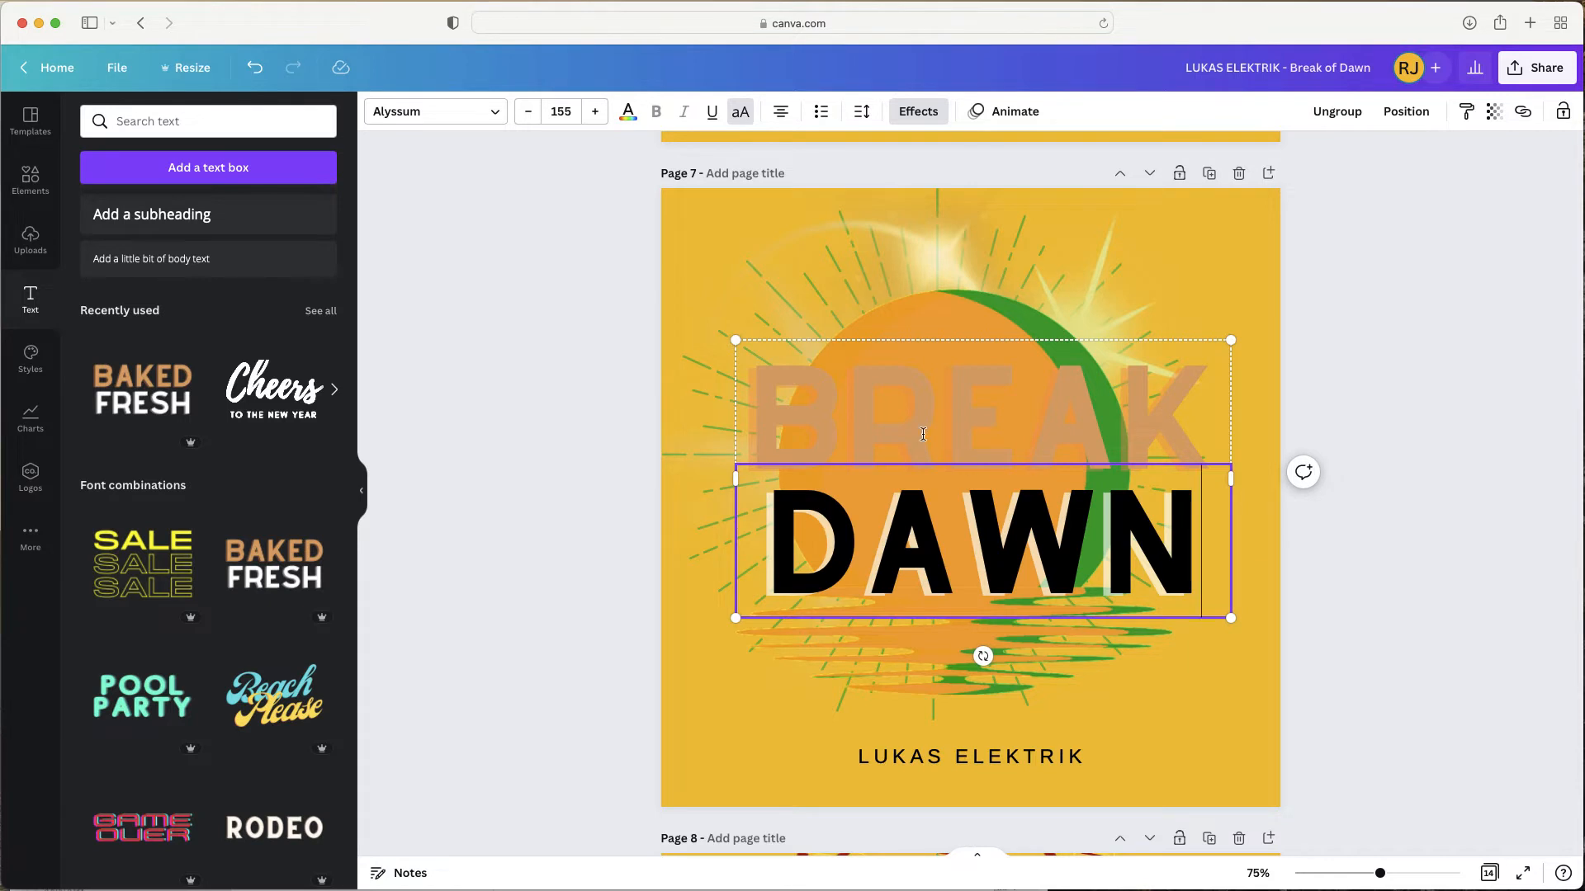
- Ungroup the "BREAK DAWN" title on page 7 so each word can be handled separately
left_click(1063, 435)
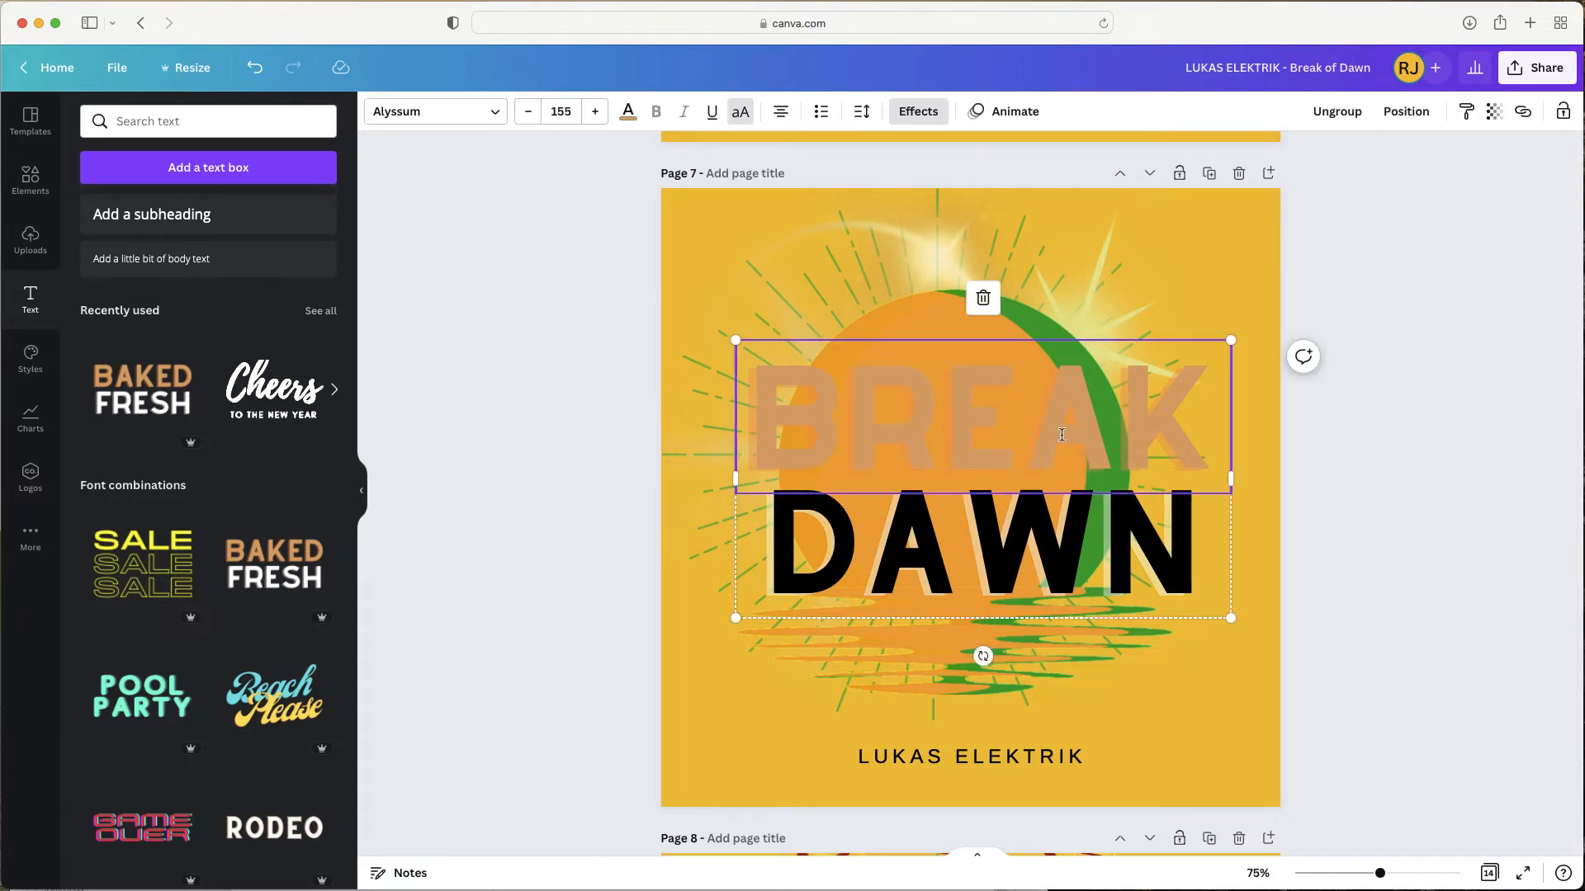
left_click(1063, 544)
left_click(1040, 428)
left_click(1336, 112)
left_click(1390, 576)
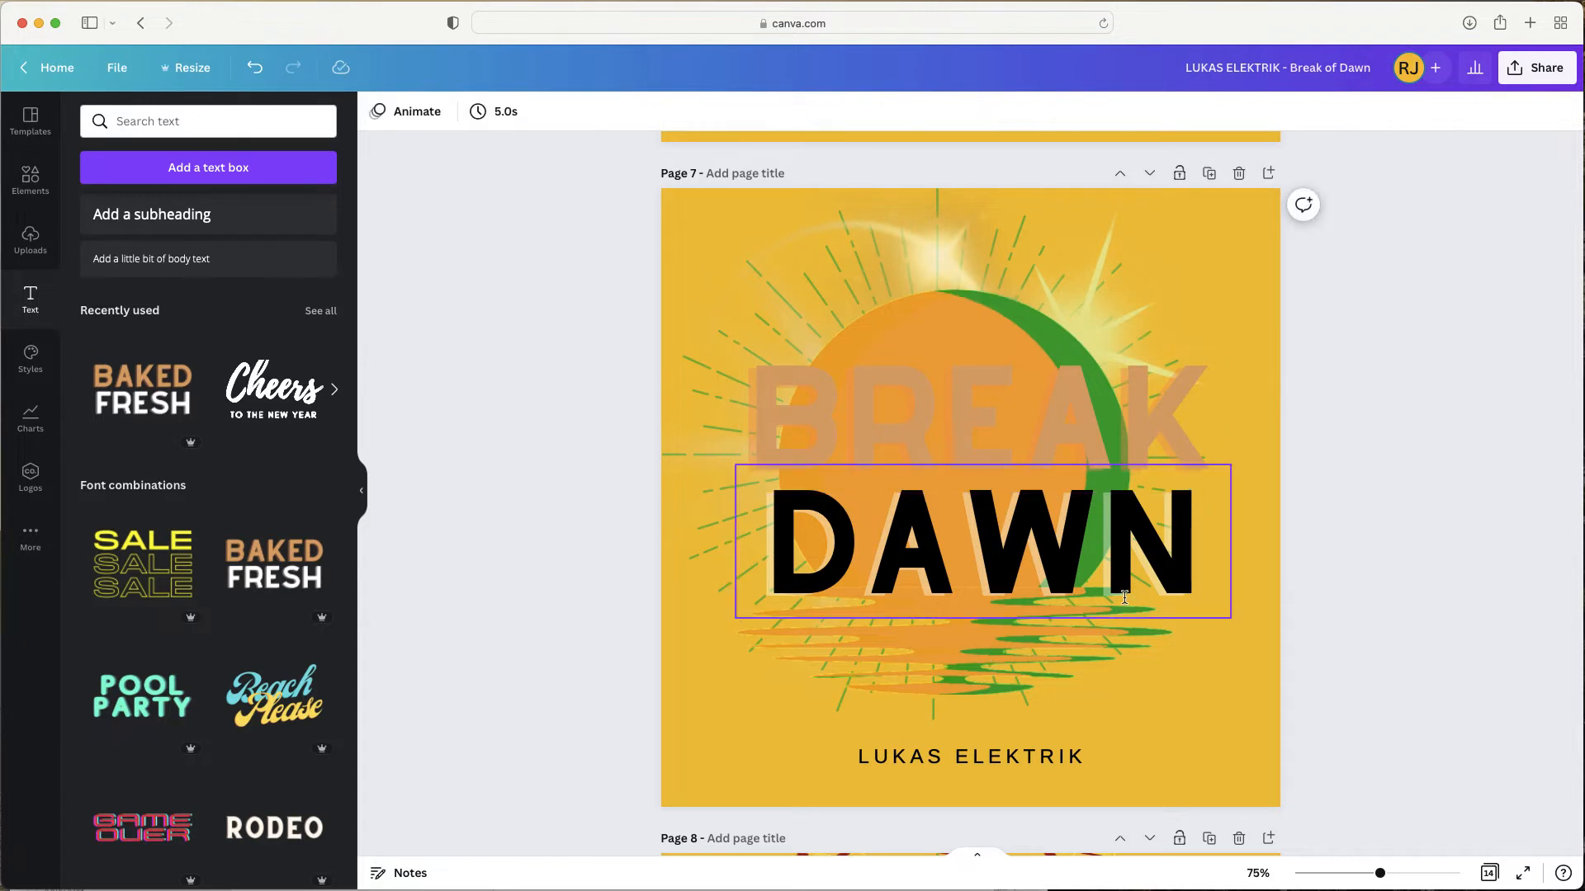
- Stagger page 7's title across the lower part of the sun, with "DAWN" below and to the right of "BREAK"
left_click_drag(1033, 559, 1070, 617)
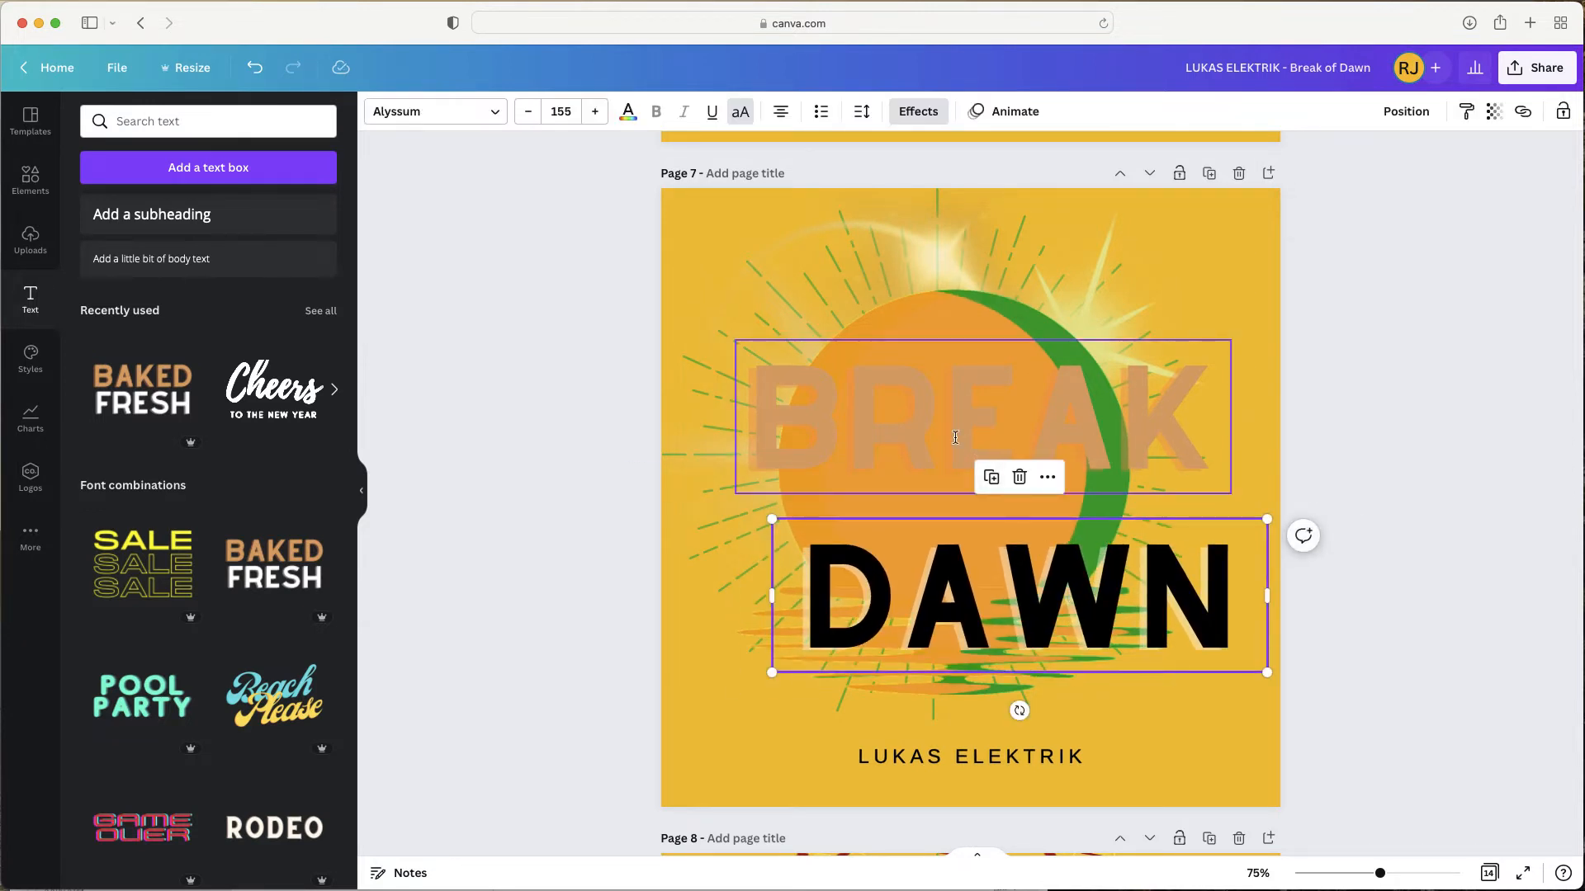
left_click_drag(954, 439, 902, 477)
left_click_drag(933, 581, 960, 613)
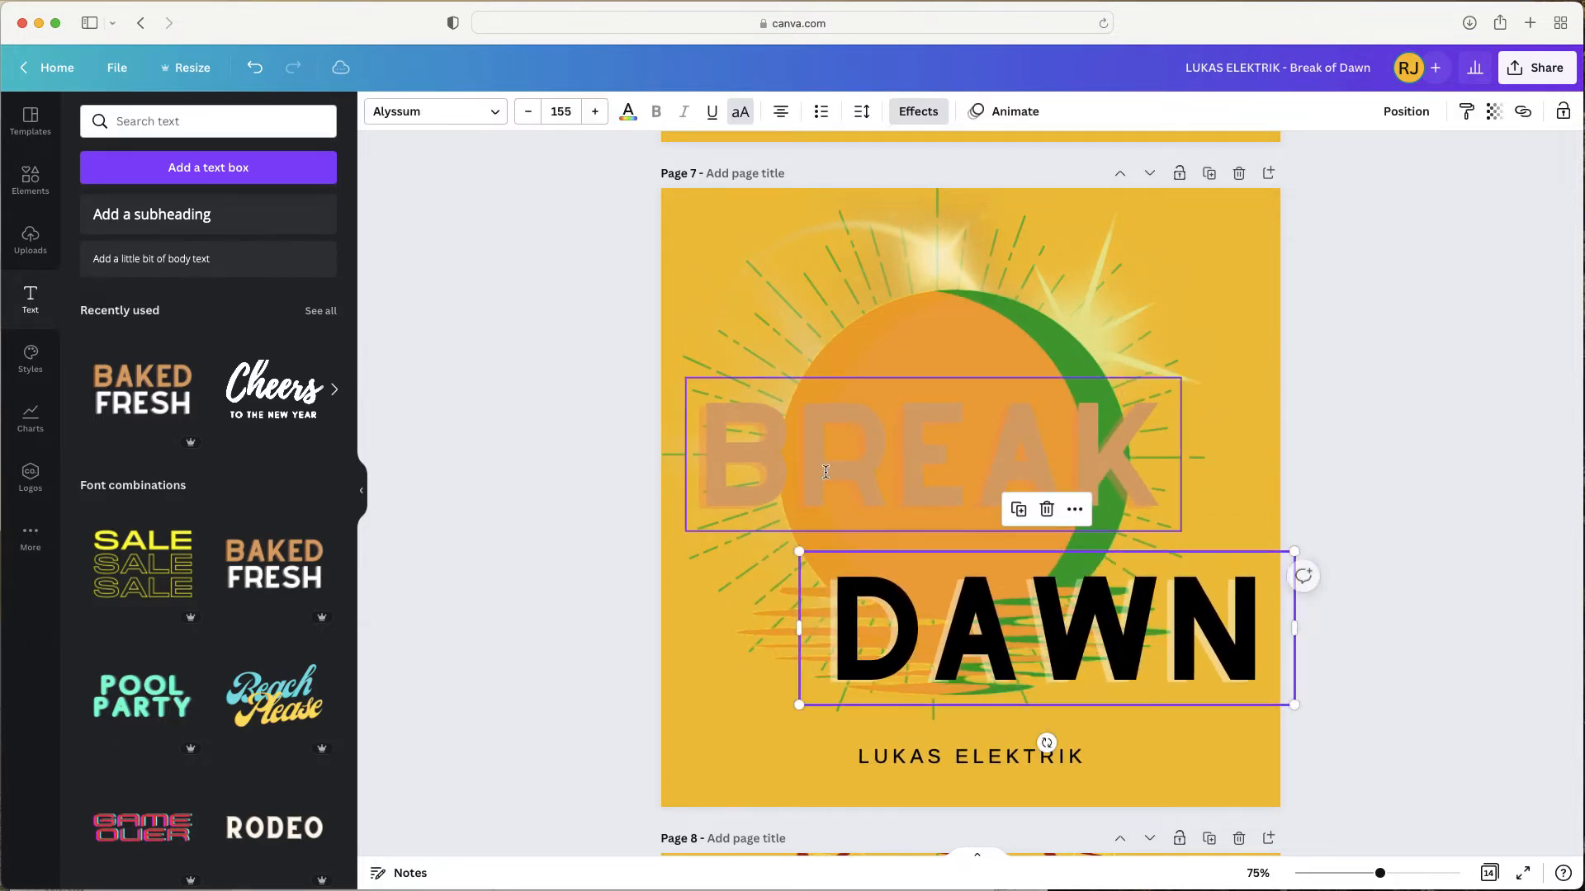
left_click_drag(846, 453, 838, 505)
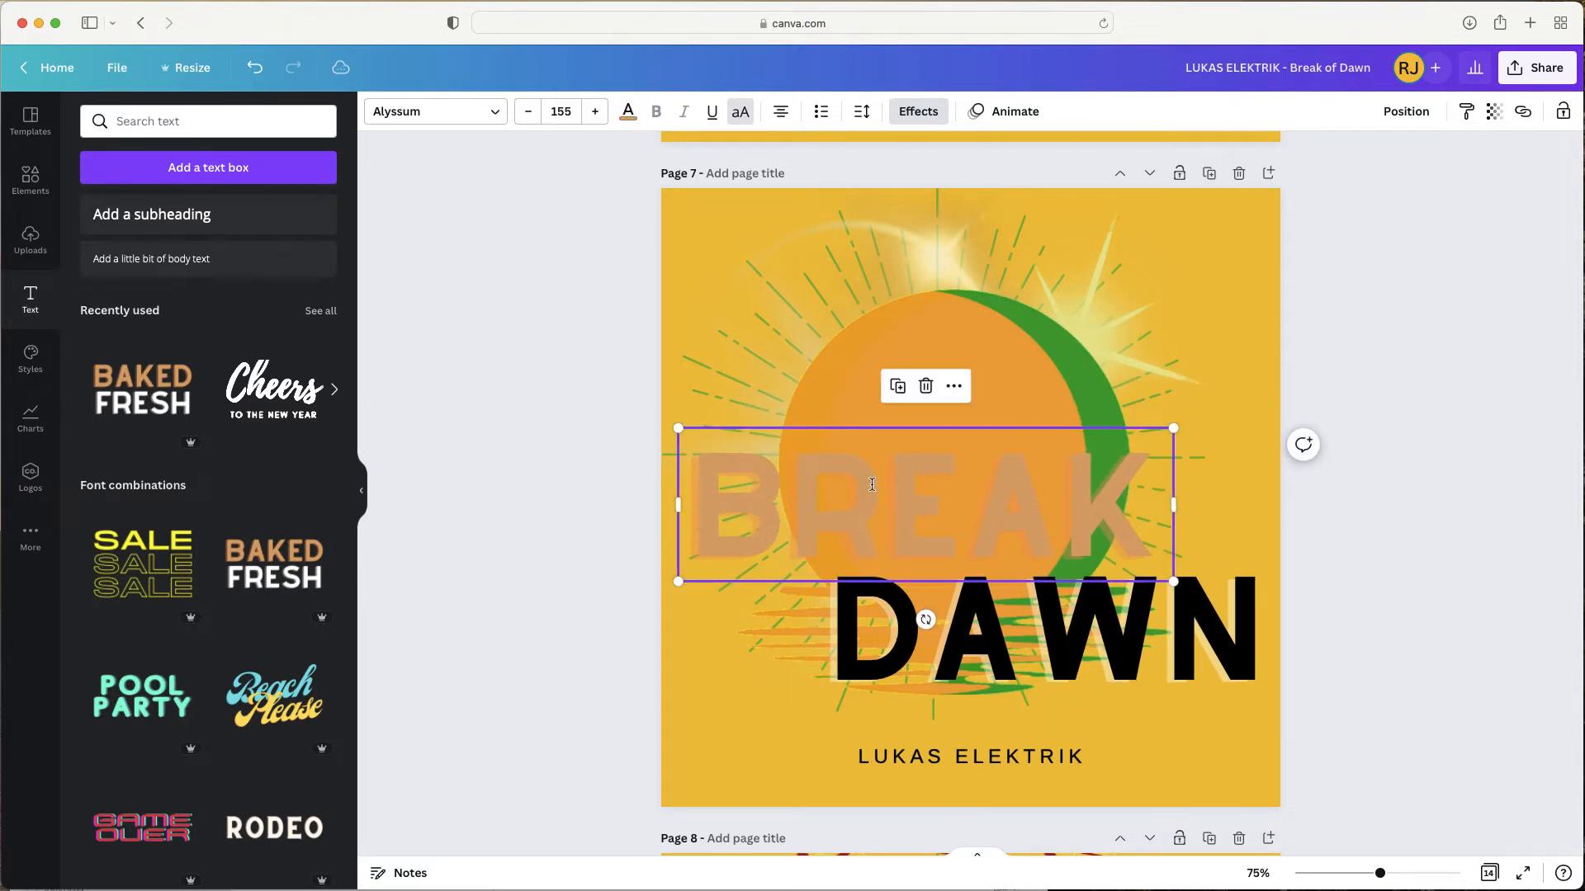
- Recolor "BREAK" and "DAWN" with the document's red and adjust the vertical gap between the two words
left_click(627, 118)
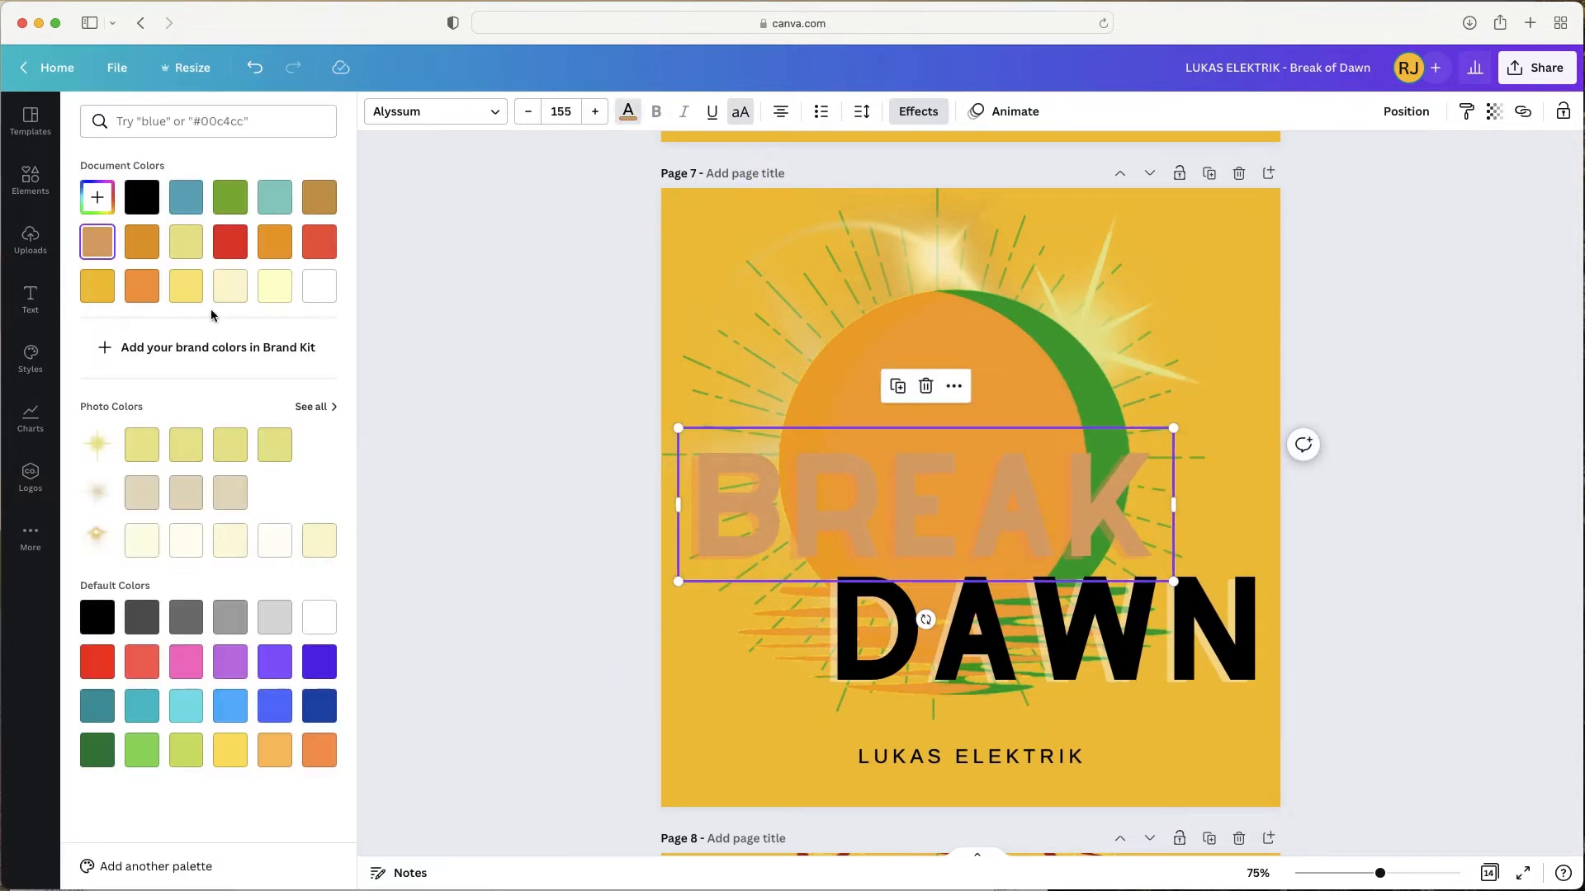
left_click(231, 251)
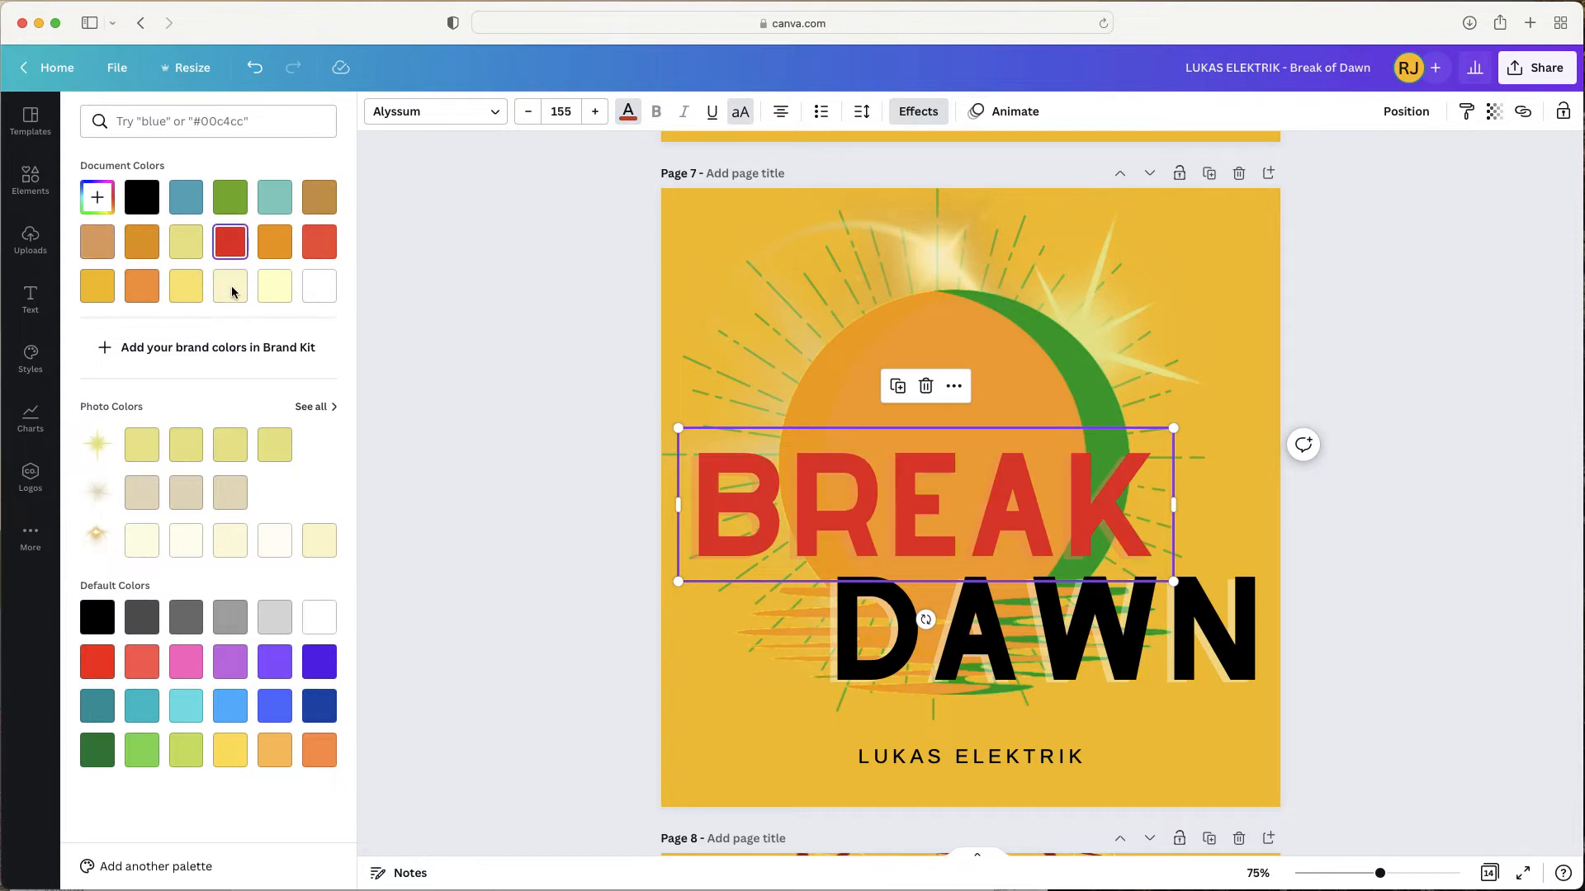
left_click(953, 639)
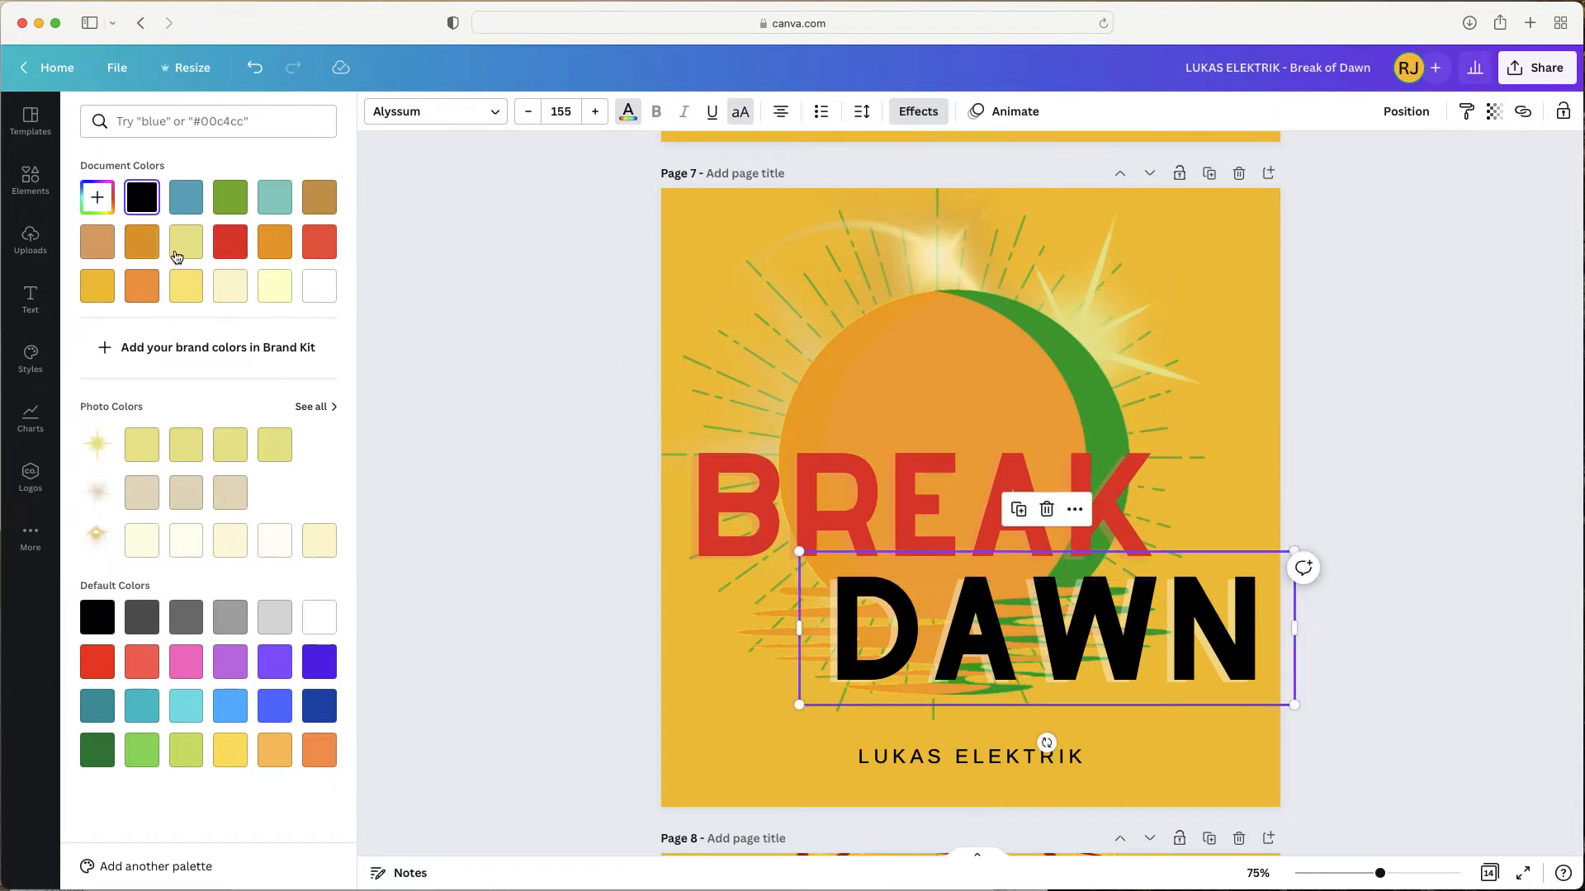
left_click(230, 251)
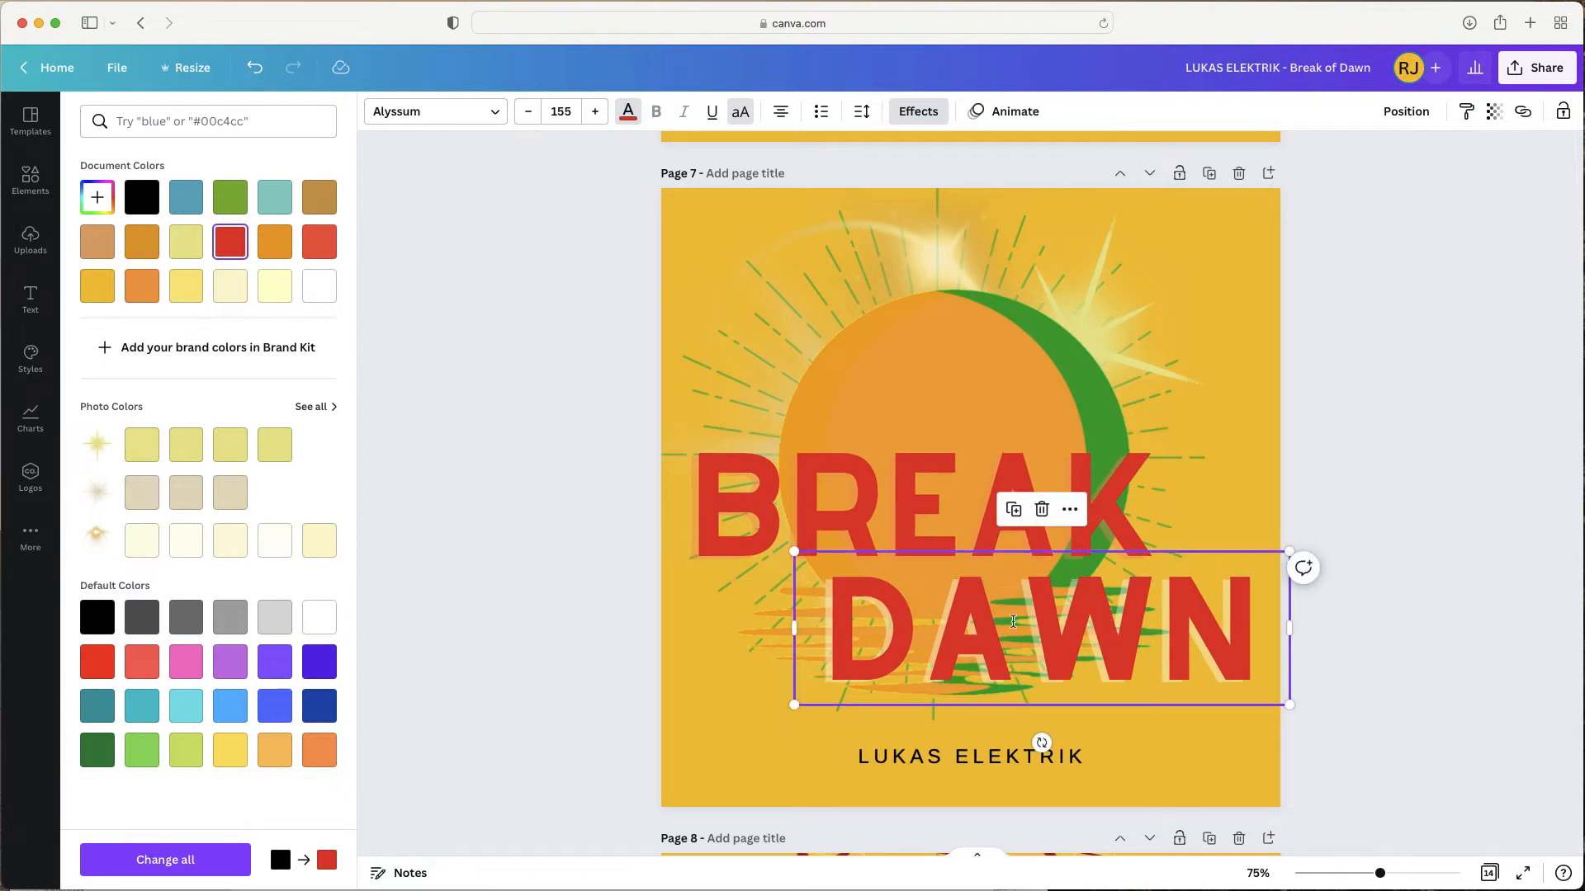
left_click_drag(1038, 612, 1036, 627)
left_click(912, 516)
left_click_drag(912, 516, 916, 520)
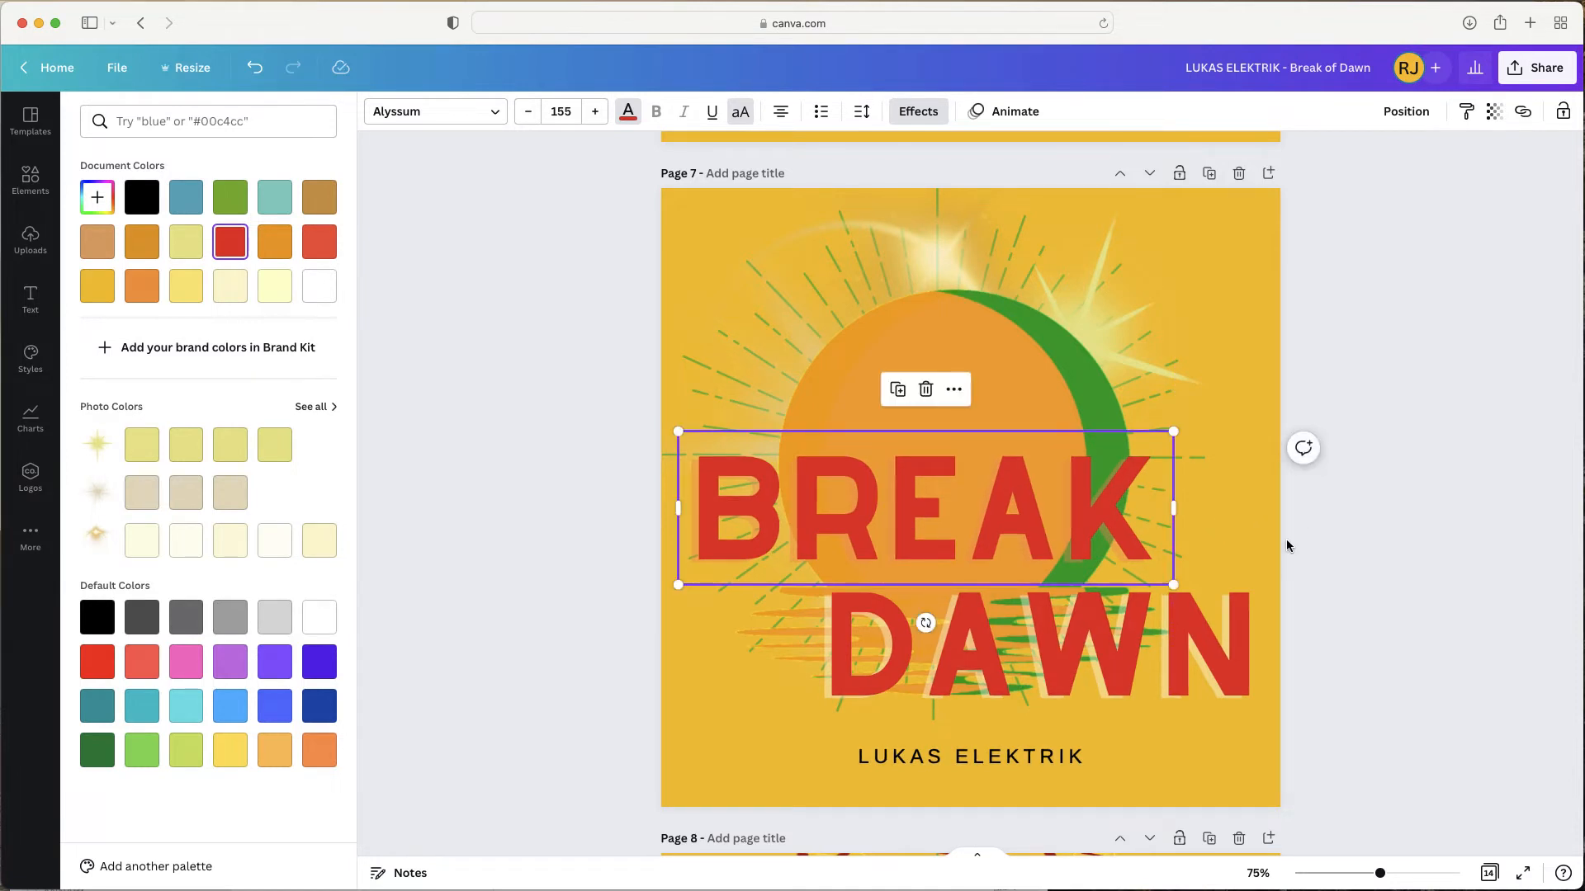
- Enlarge the orange sun graphic on page 7 and reposition it behind the title
left_click(1015, 354)
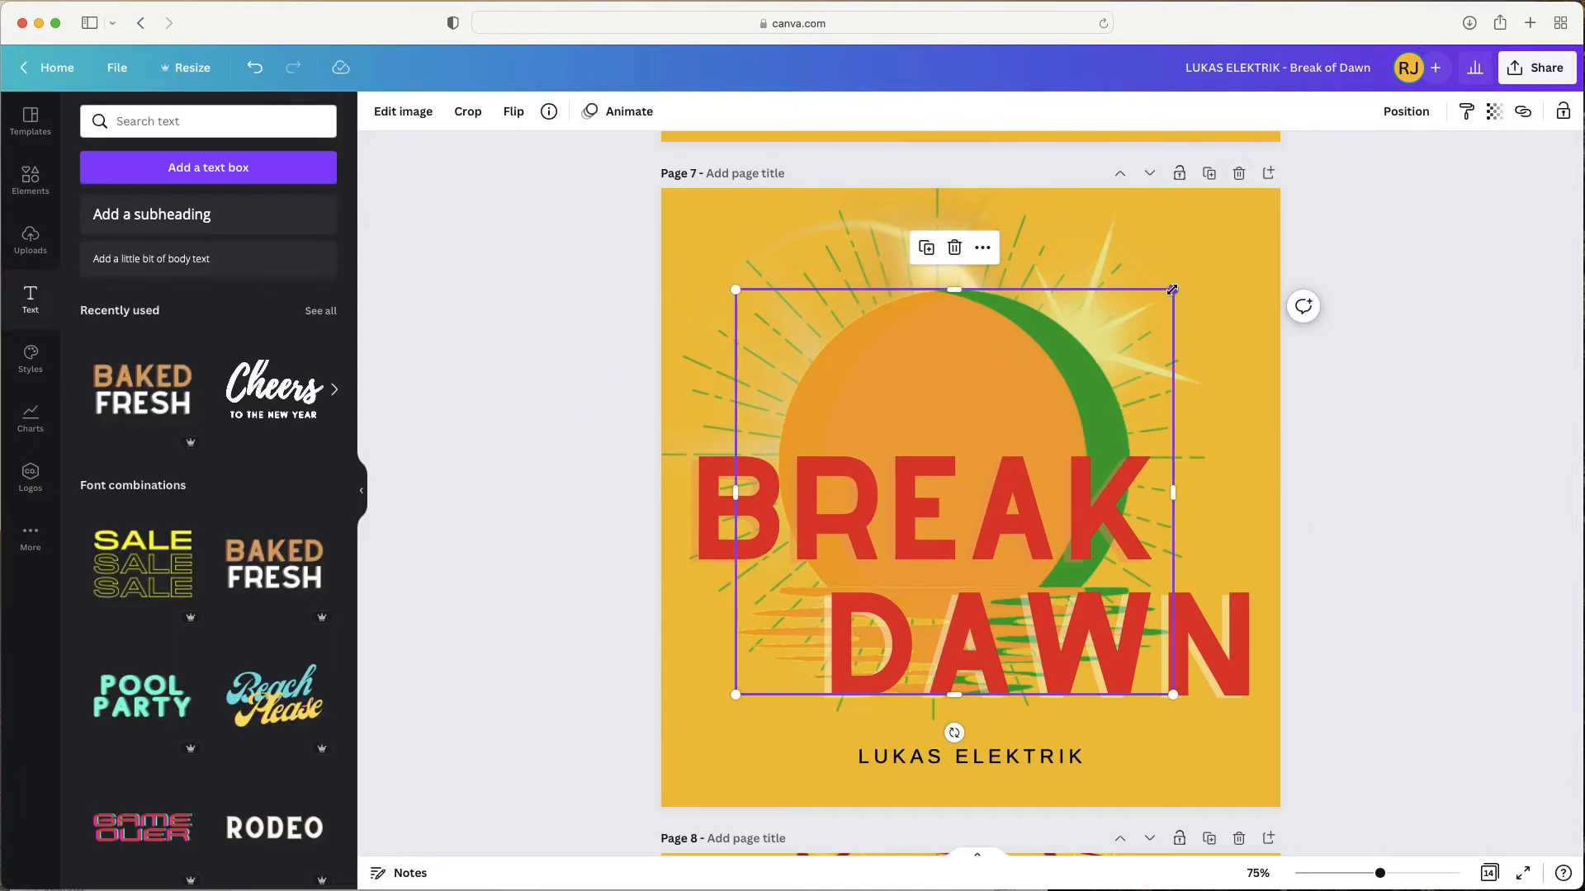
left_click_drag(1172, 289, 1238, 235)
left_click_drag(913, 339, 964, 359)
- Shrink the word "BREAK" to font size 112 and place it above the start of "DAWN"
left_click(722, 512)
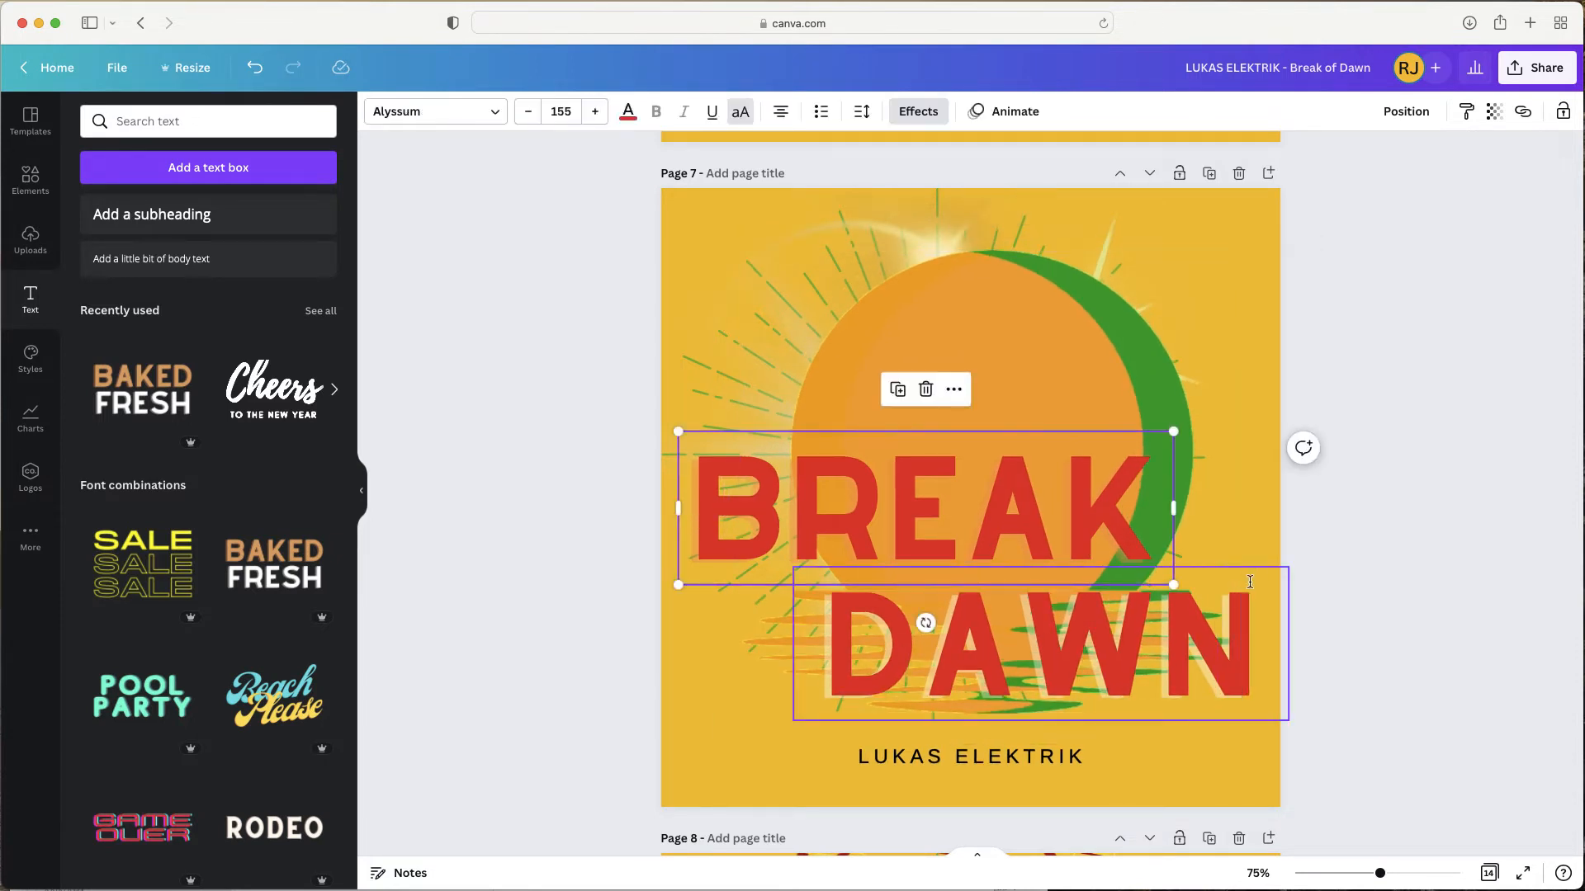
left_click_drag(1166, 587, 1035, 543)
left_click_drag(862, 501, 896, 517)
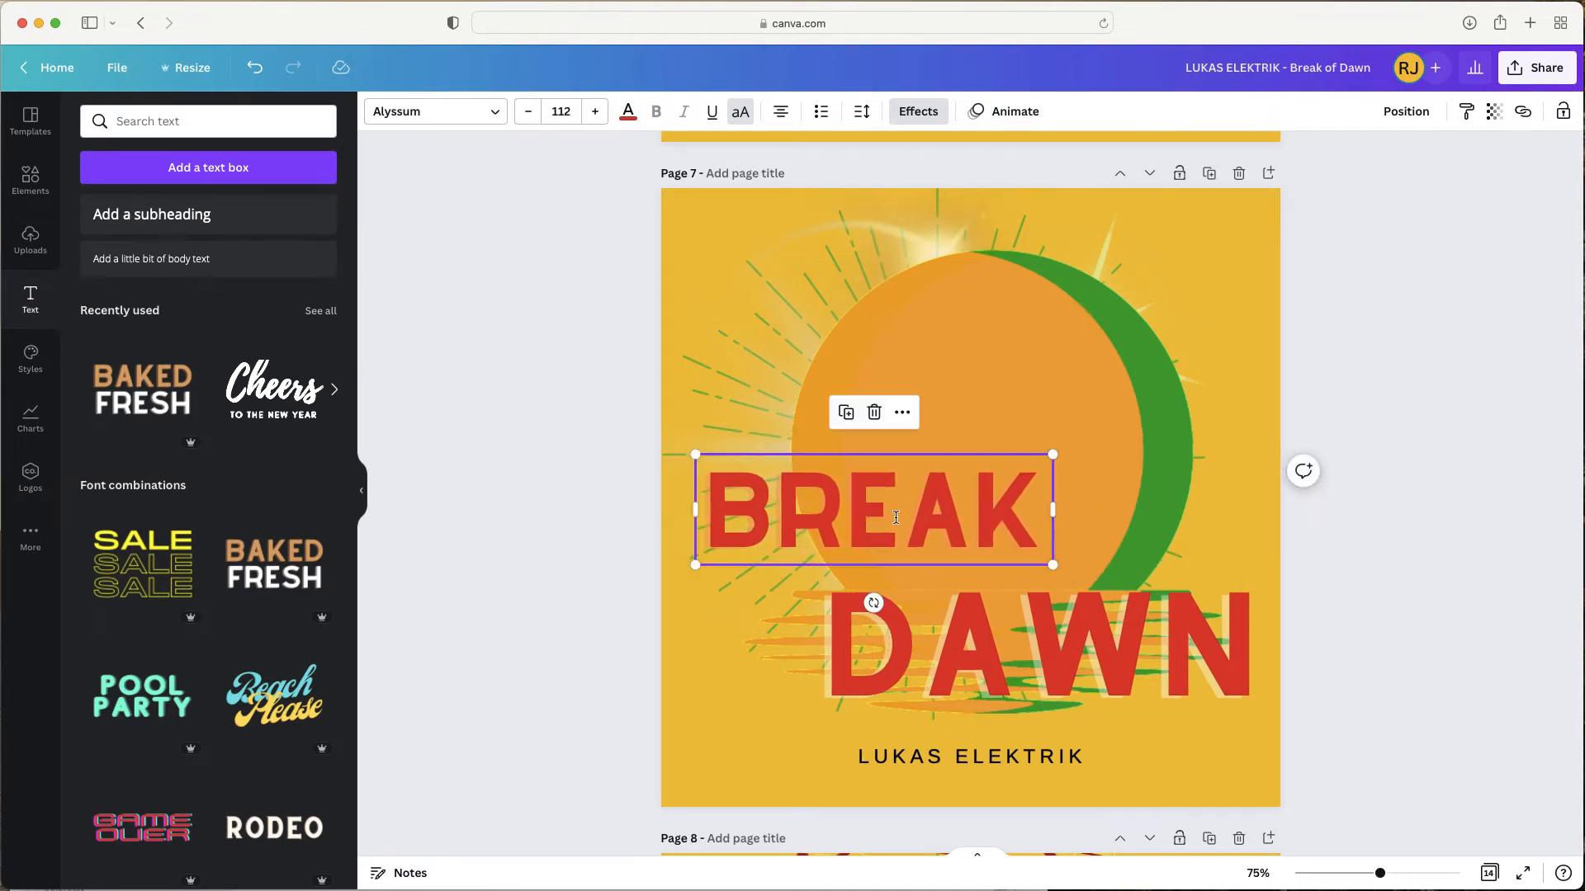
left_click(552, 483)
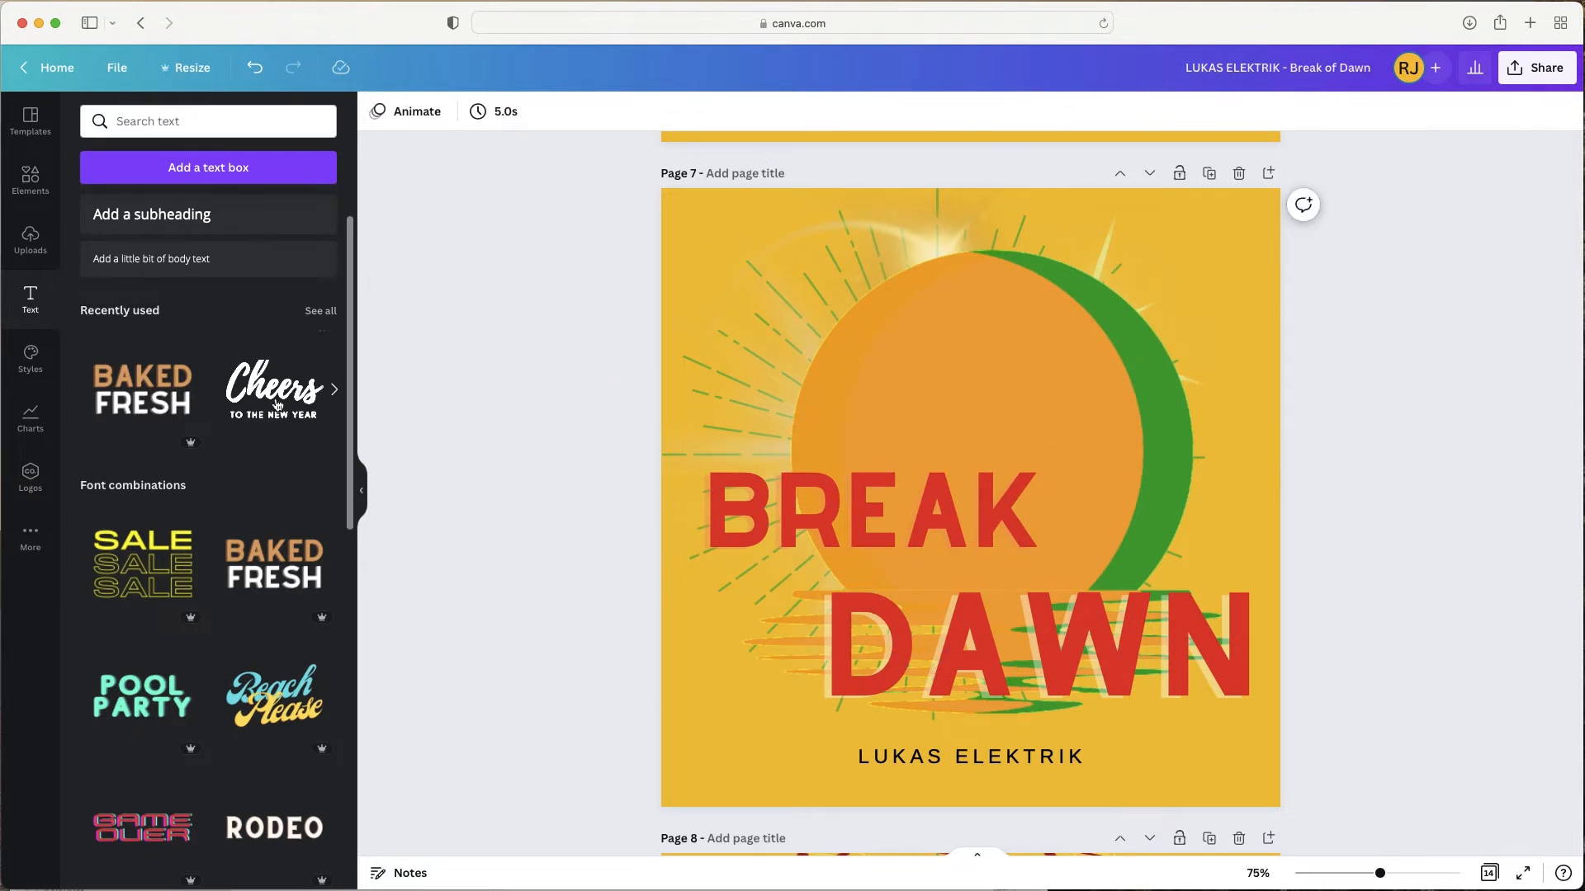
- Add the "Cheers to the New Year" font combination beside "BREAK" and replace "Cheers" with "of"
left_click_drag(273, 396, 1186, 531)
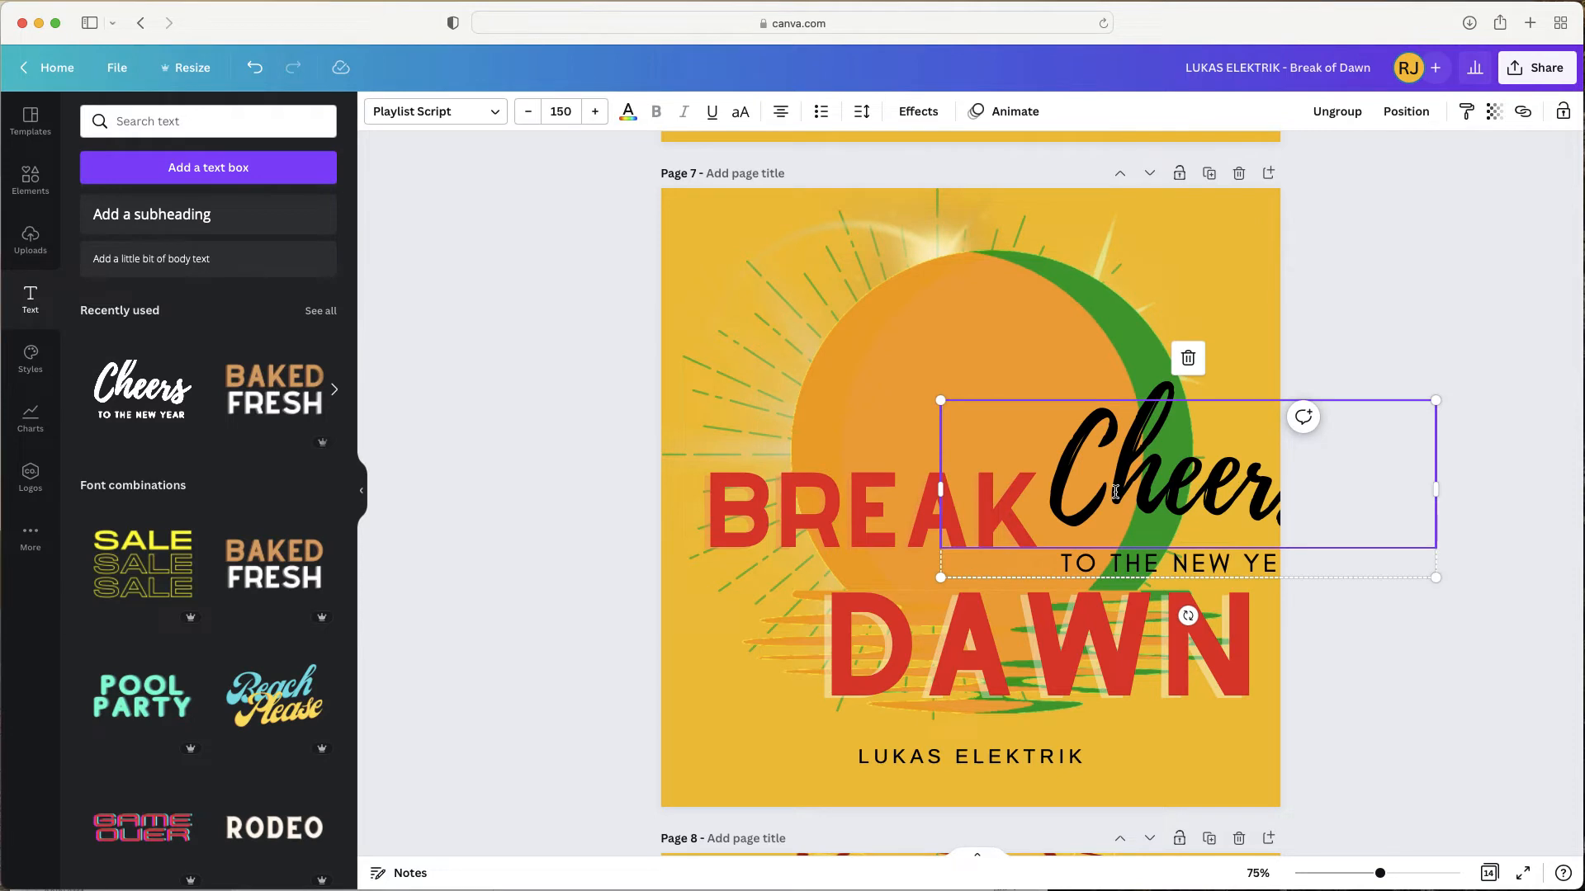
double_click(1096, 479)
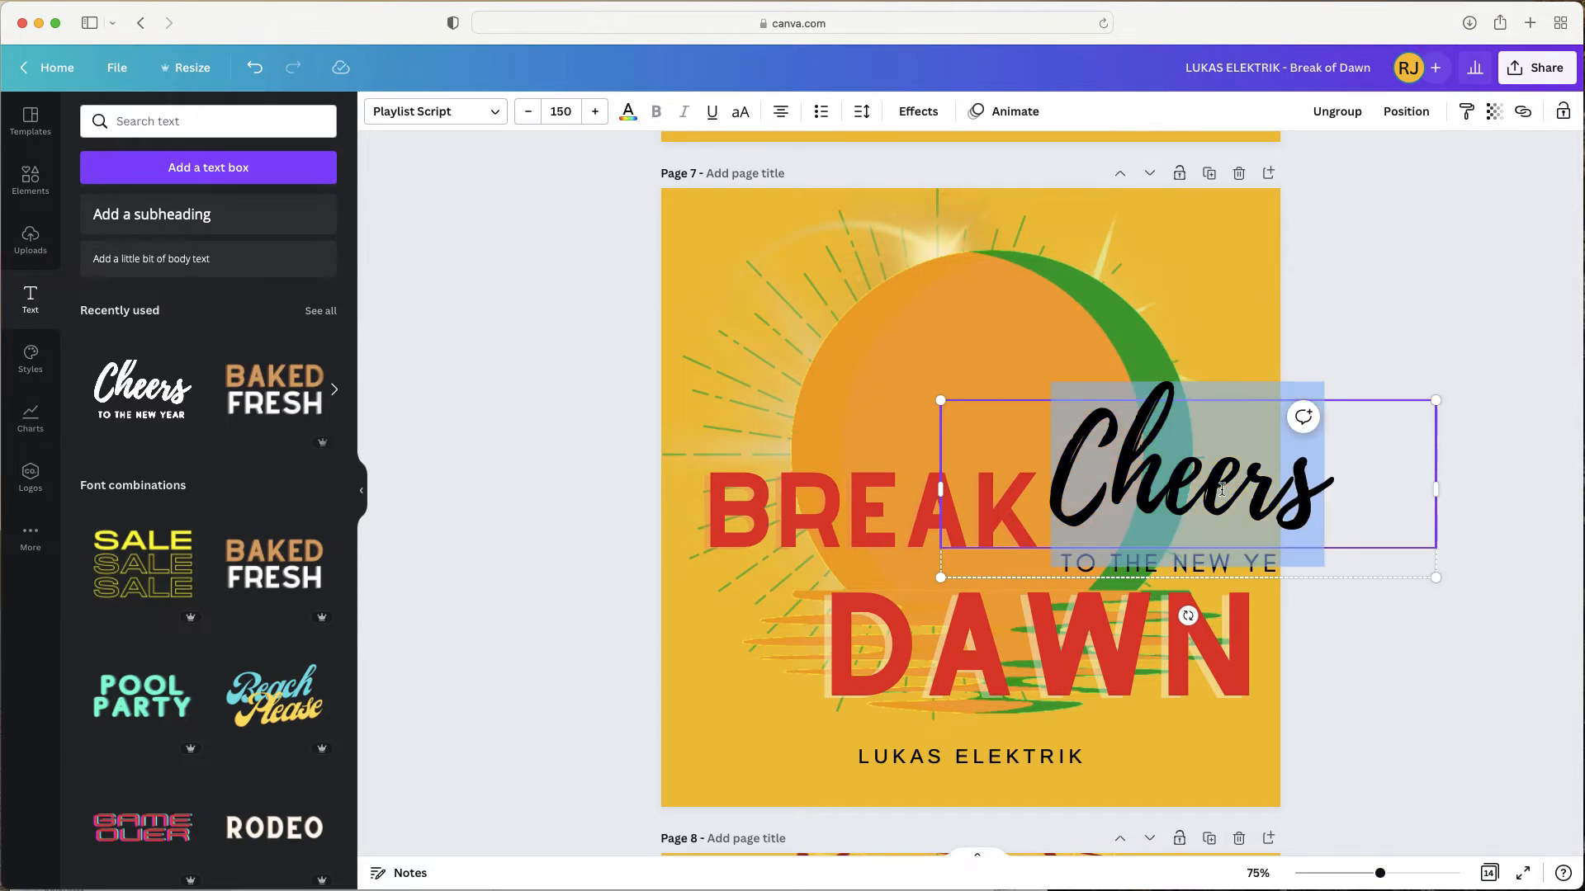
type("of")
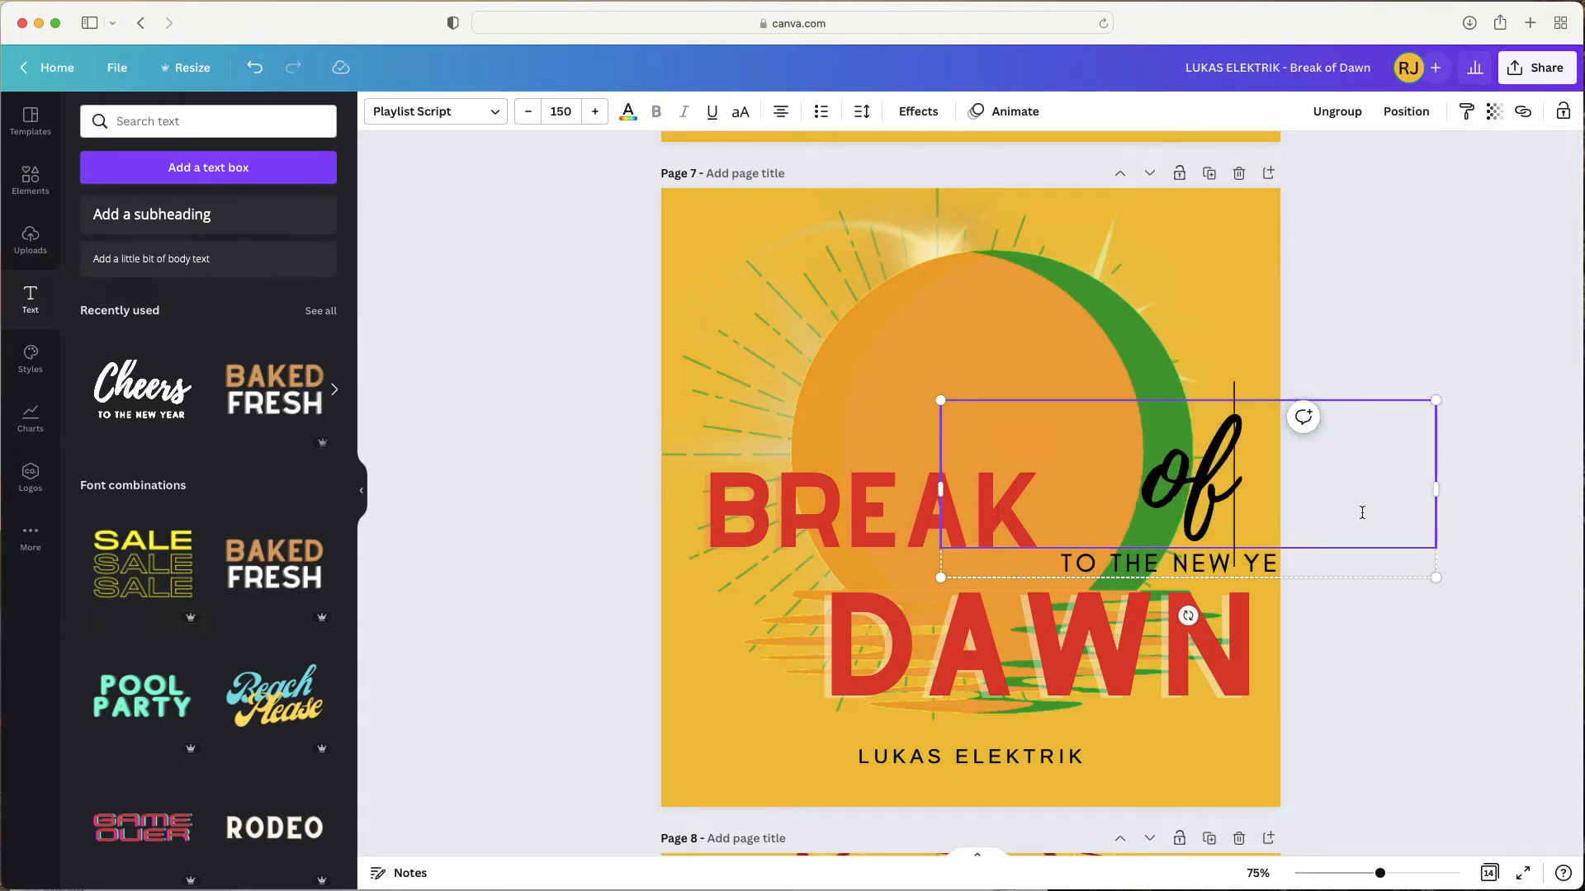
- Set the font size of the script word "of" to 42
left_click(547, 114)
type("151")
key("Return")
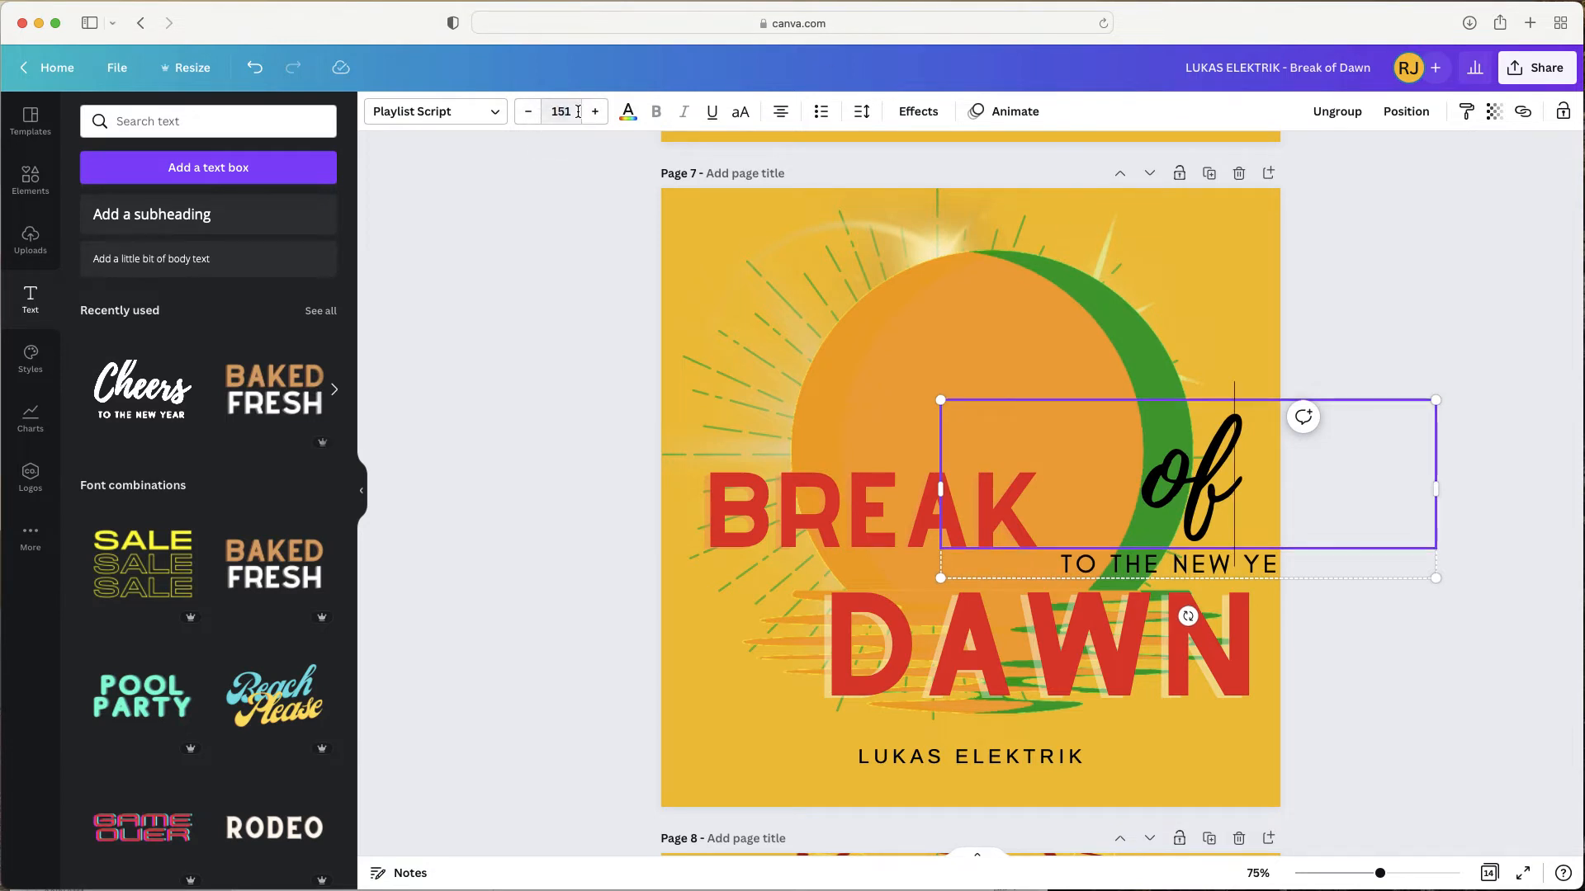
left_click(532, 115)
left_click(532, 115)
left_click(533, 115)
left_click(530, 116)
left_click(531, 116)
left_click(531, 116)
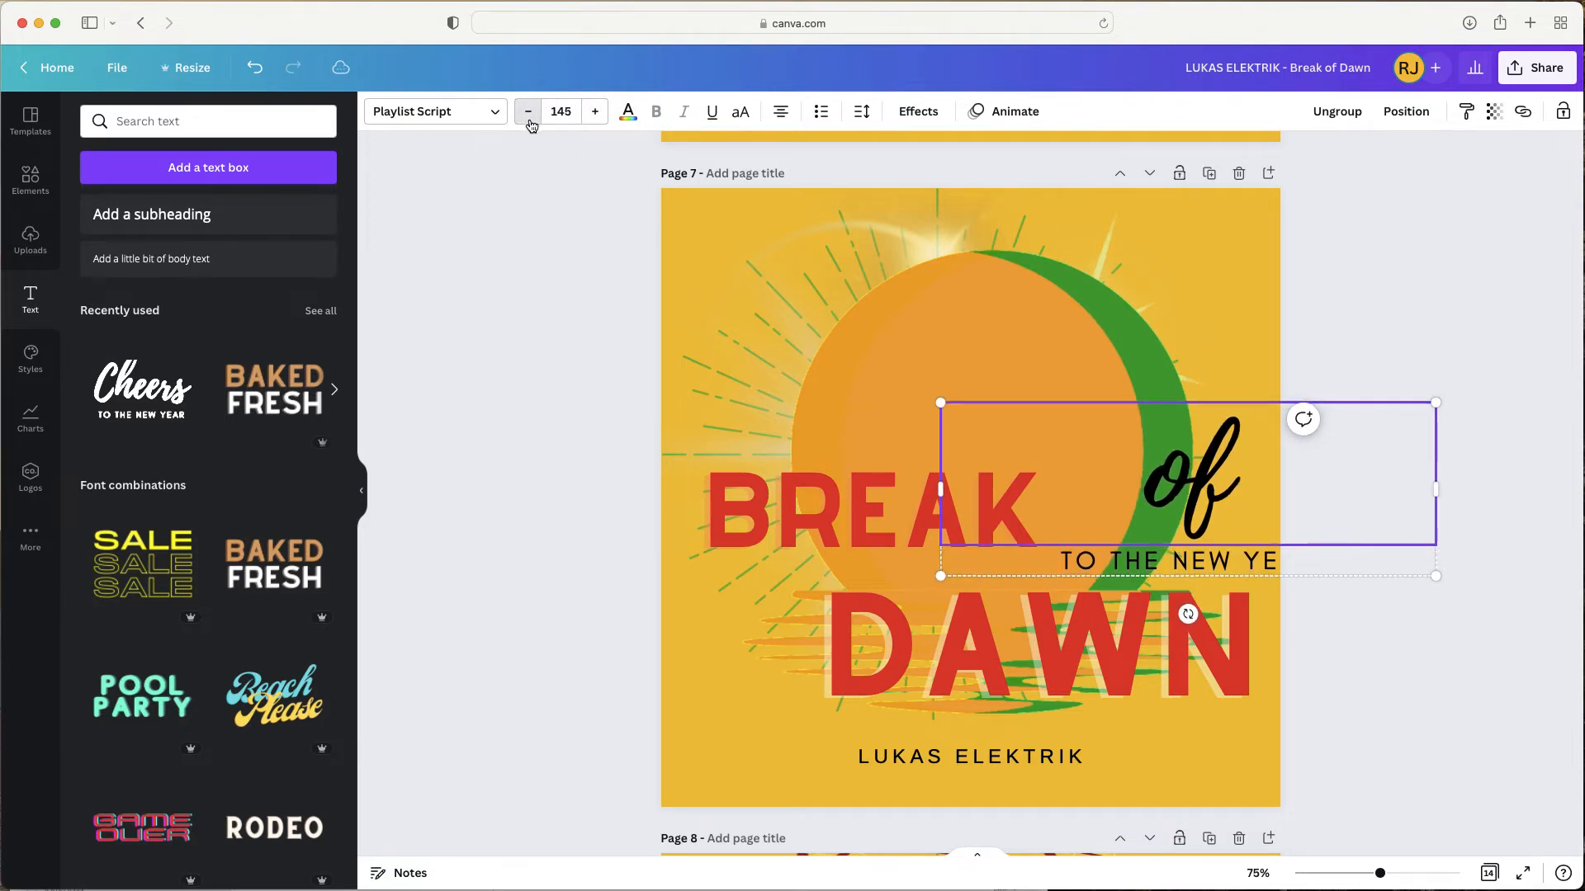
left_click(529, 117)
left_click(561, 111)
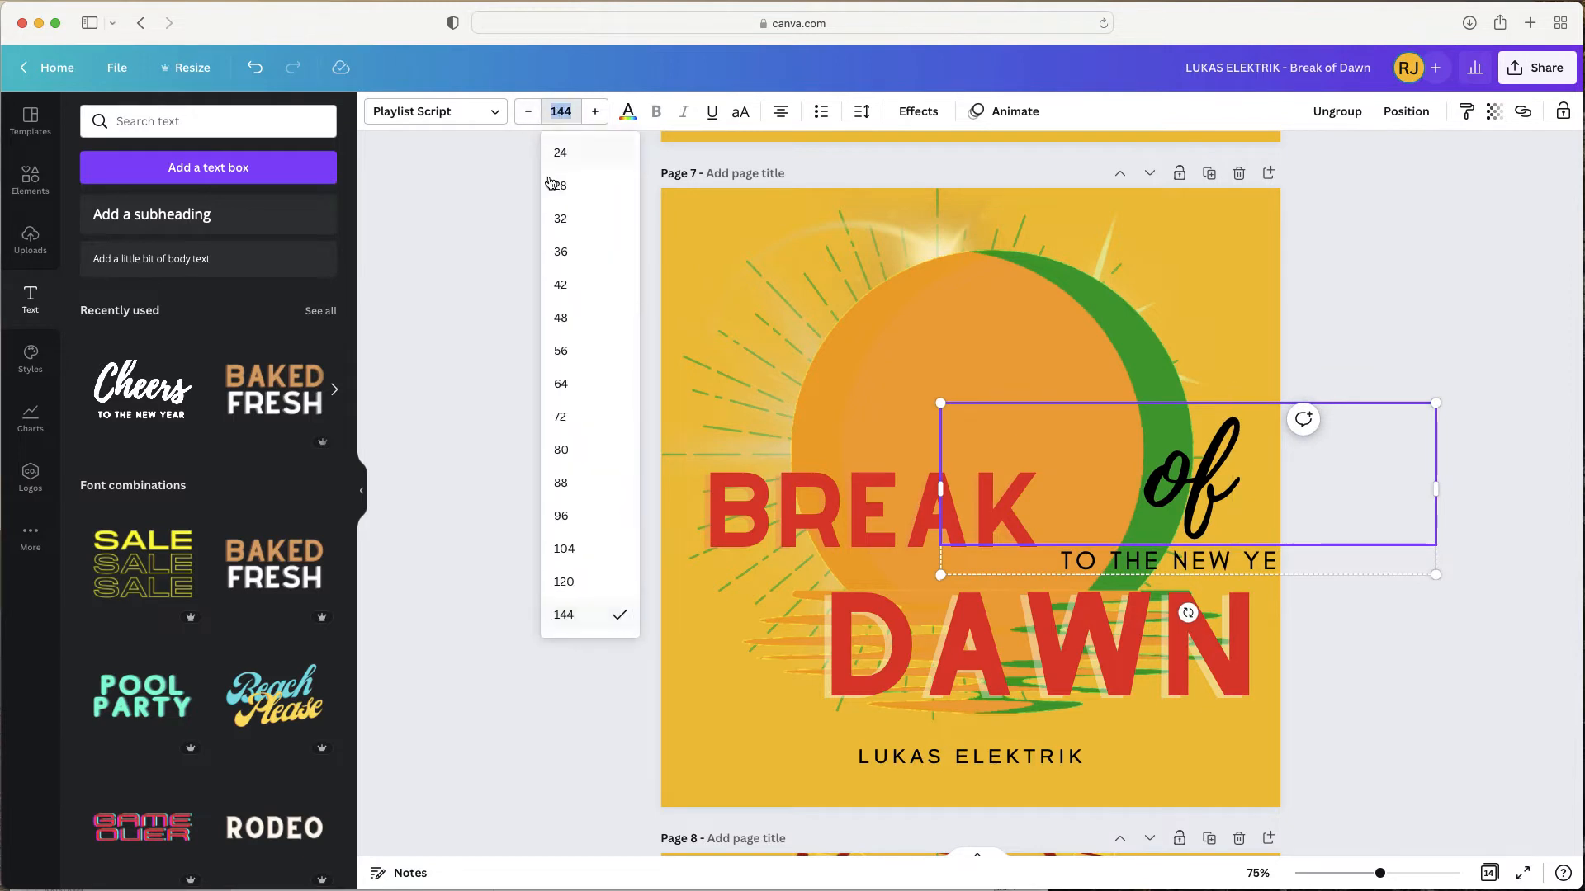
left_click(575, 290)
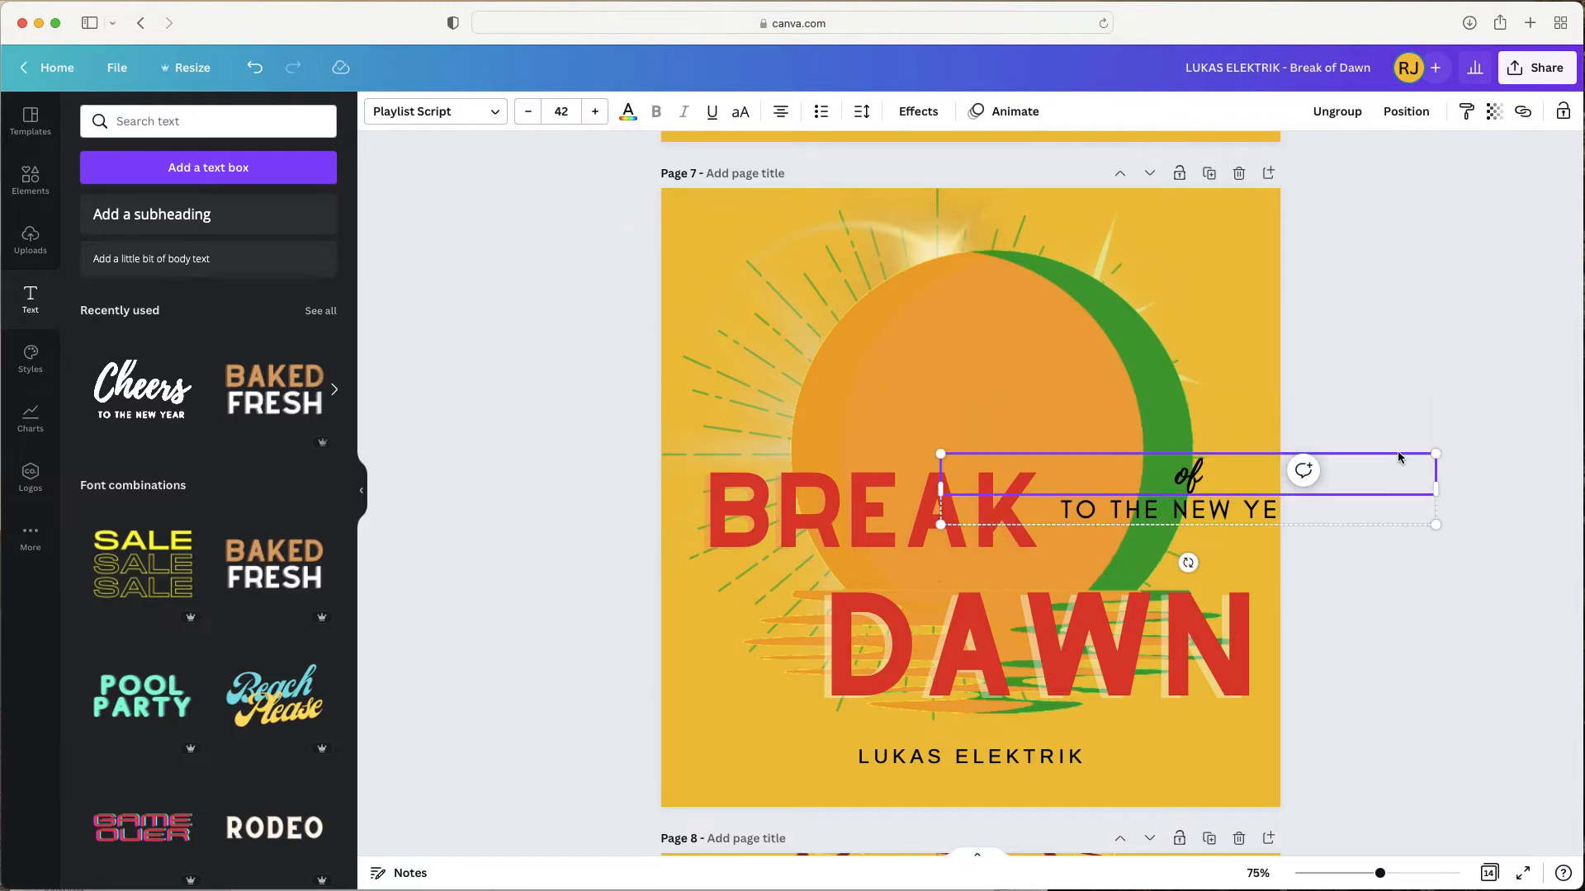
- Ungroup the added font combination and delete its "TO THE NEW YEAR" line
left_click(1337, 111)
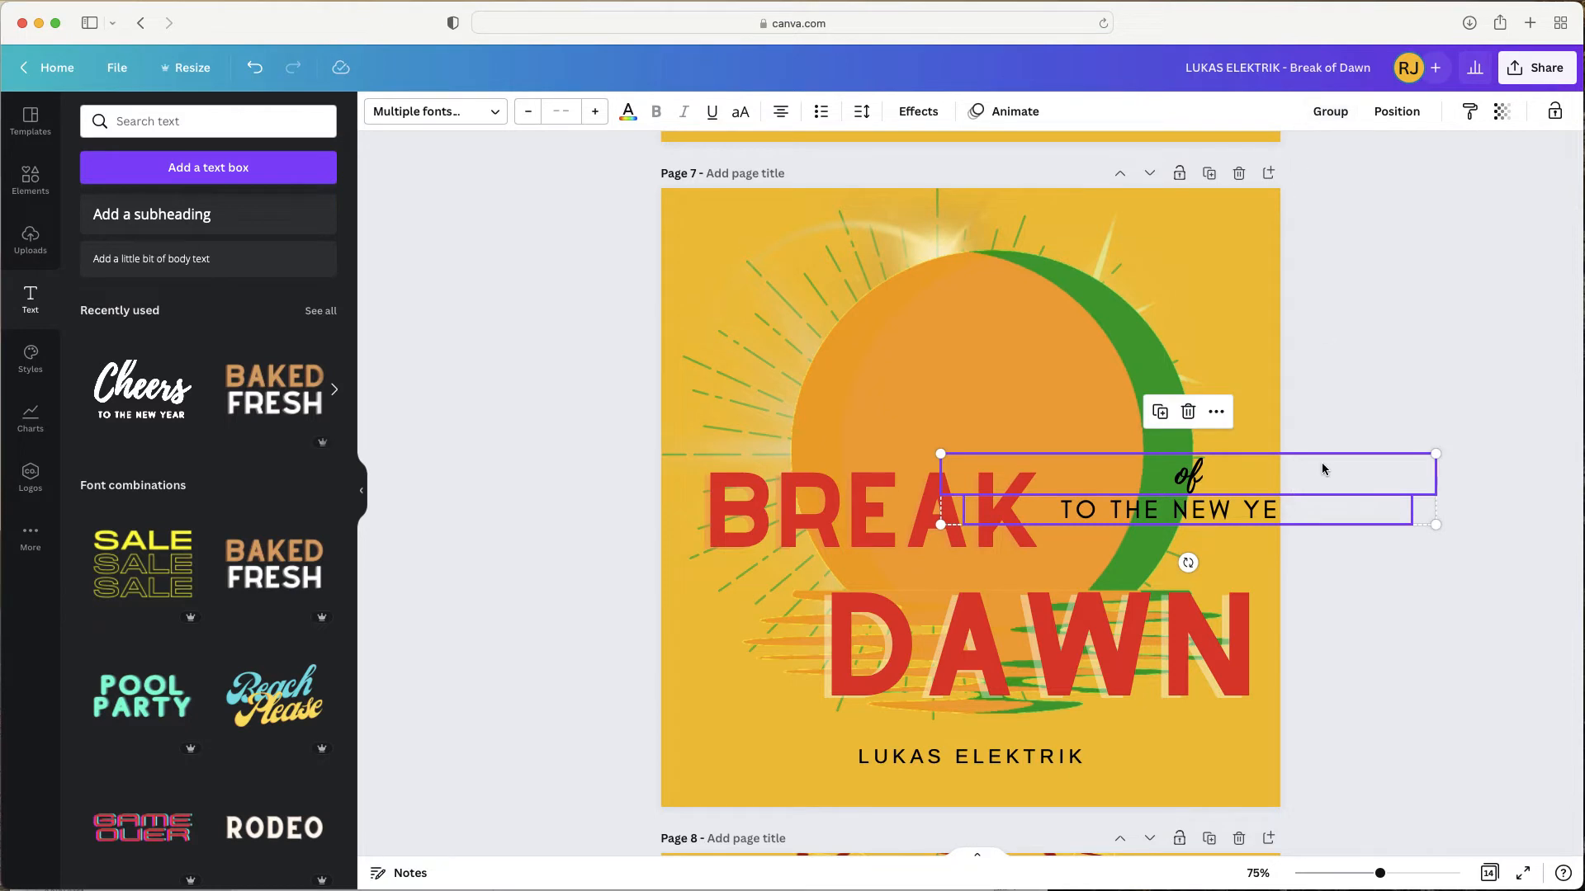
left_click(1550, 575)
left_click(1257, 510)
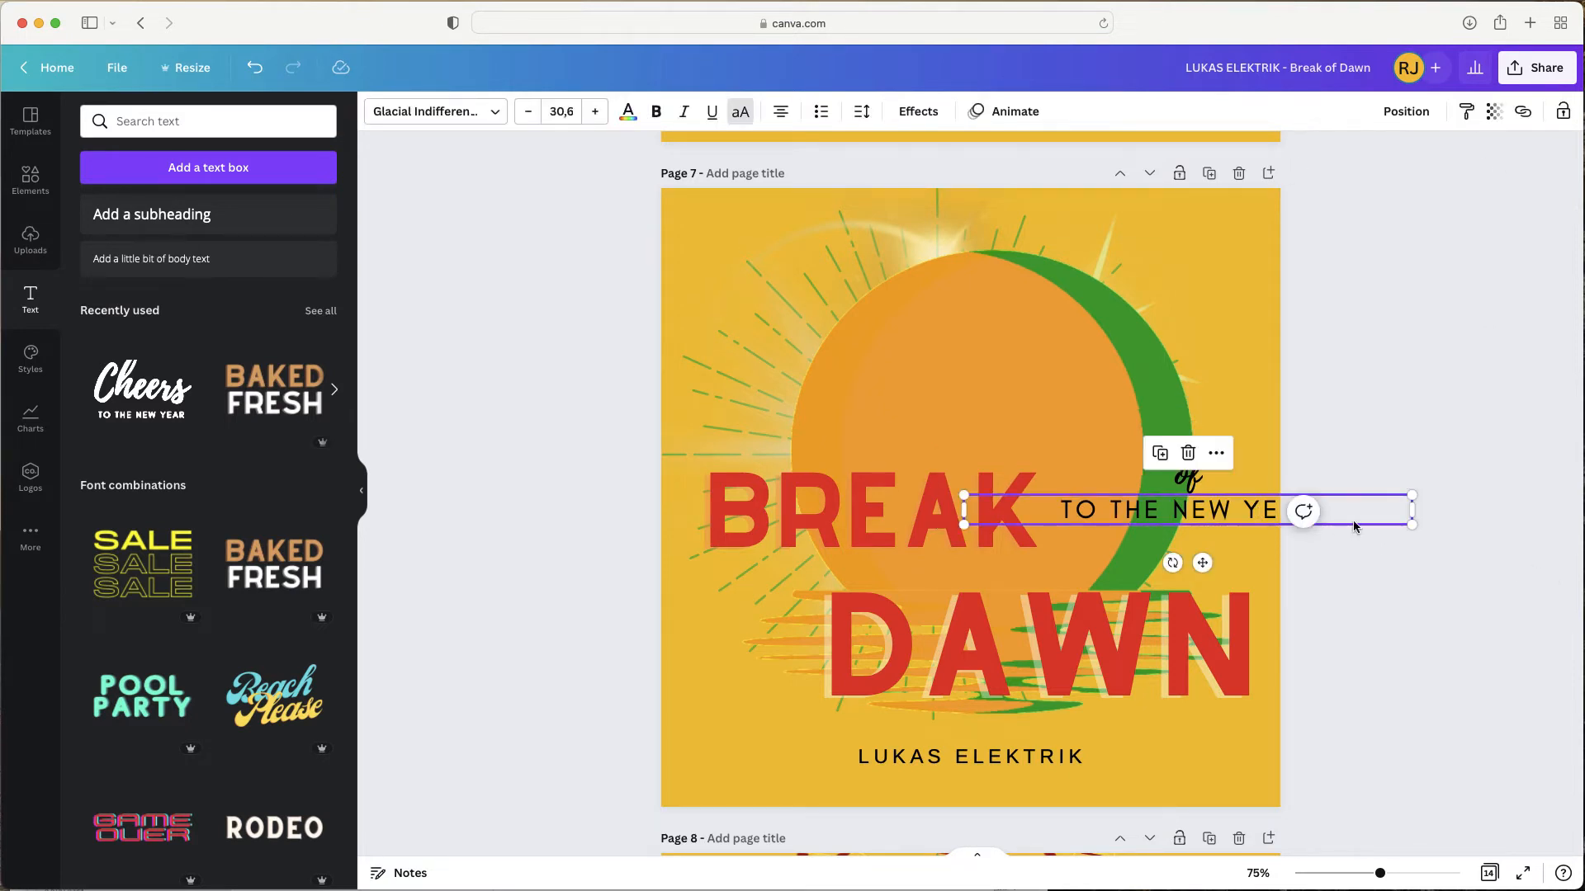
key("Delete")
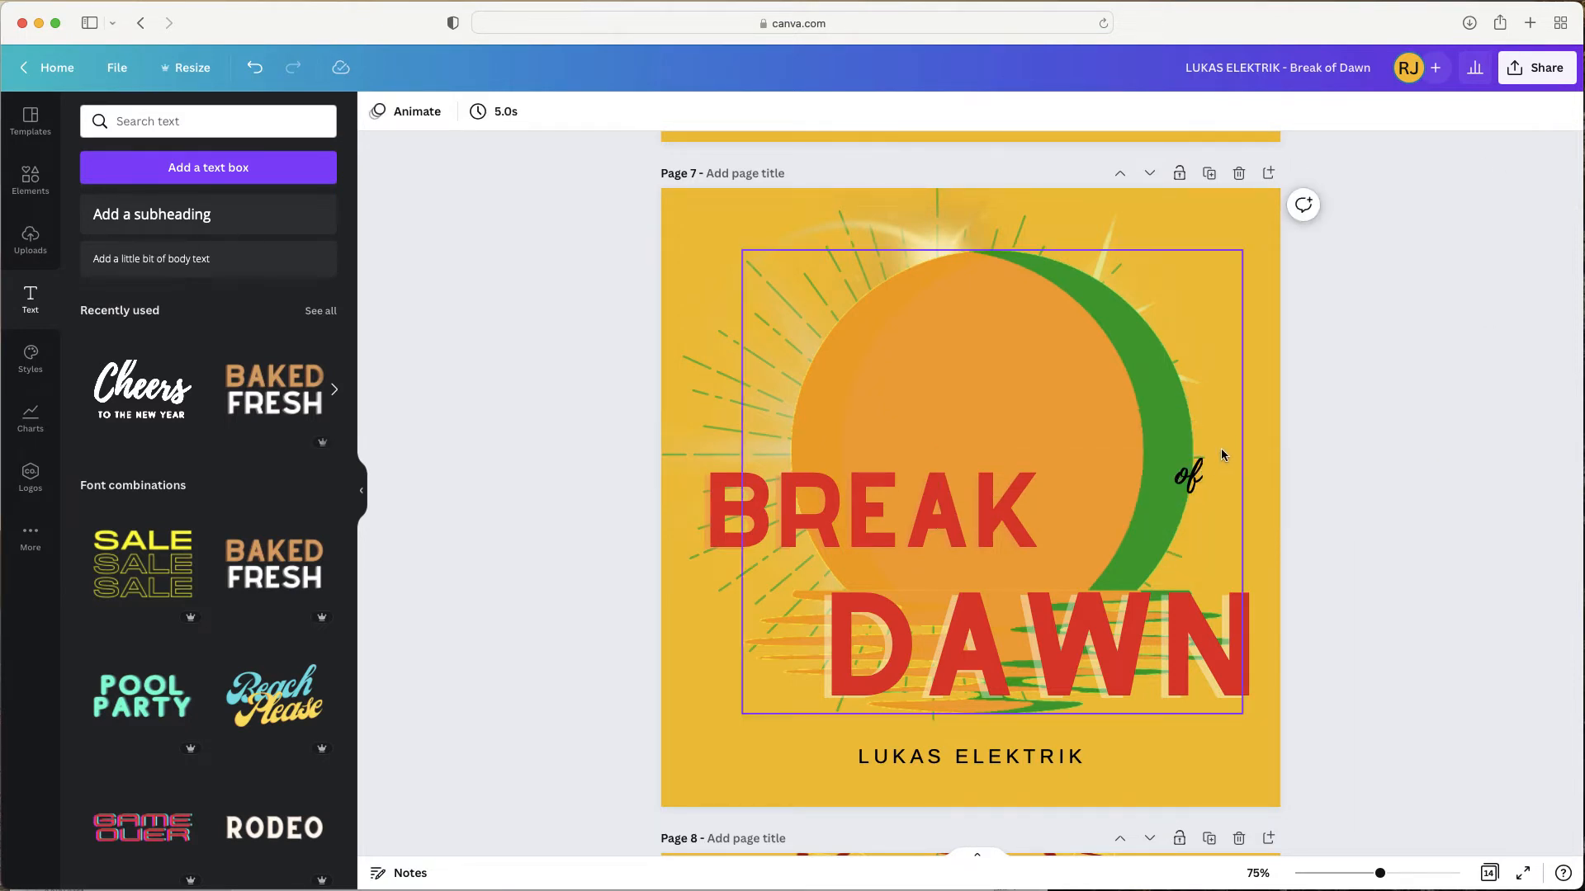
- Narrow the "of" text box and shift "BREAK" left so that the two words no longer overlap
left_click(1191, 472)
left_click_drag(1387, 499, 1038, 487)
left_click(1050, 495)
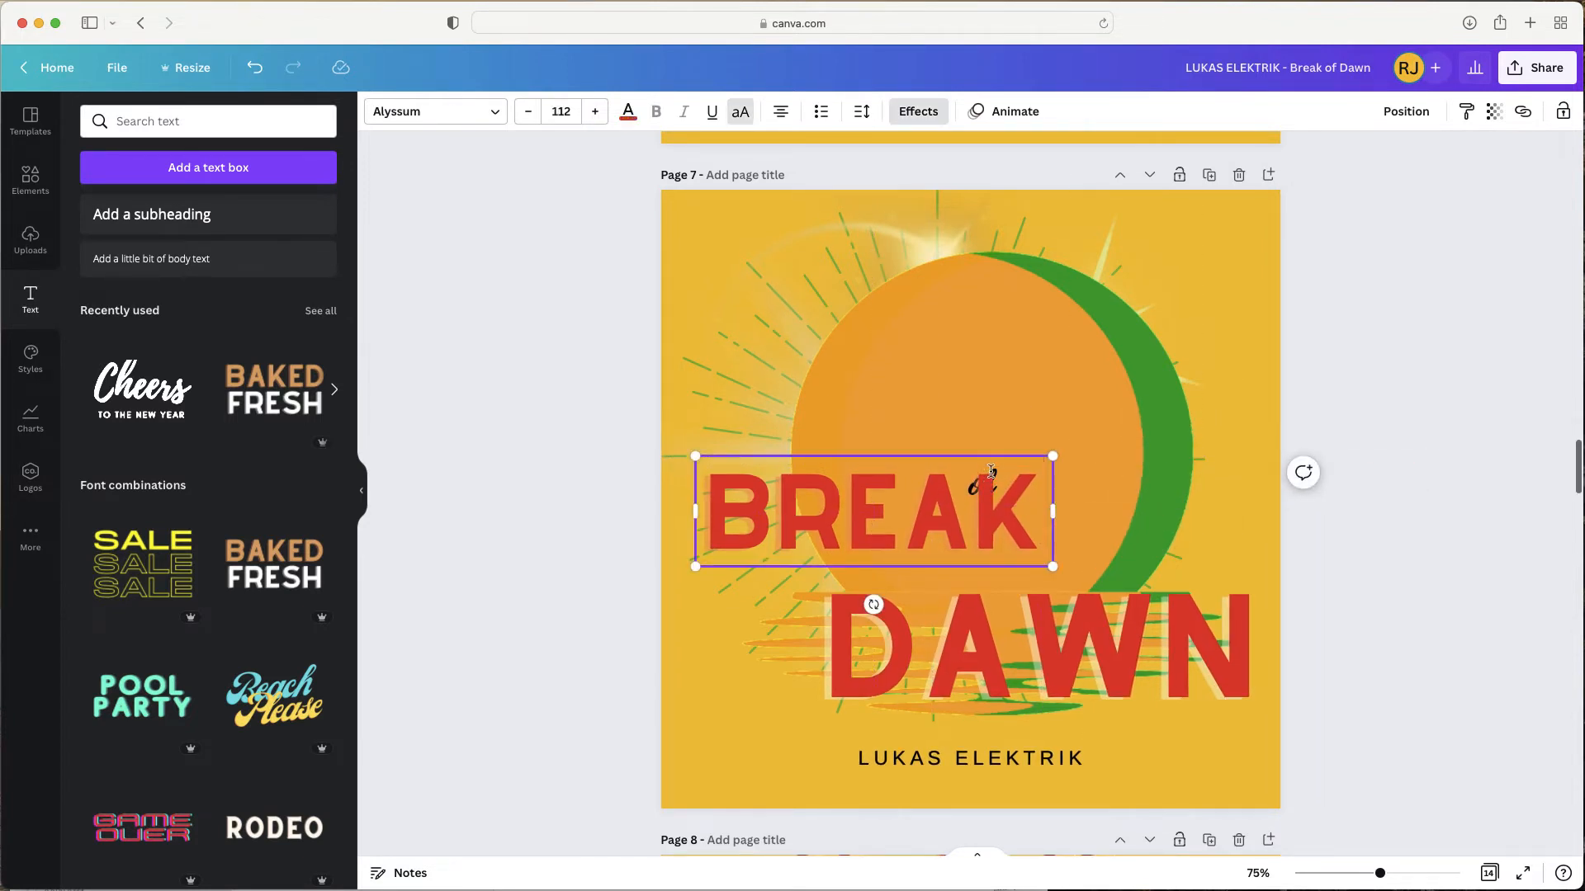
left_click_drag(967, 454, 893, 464)
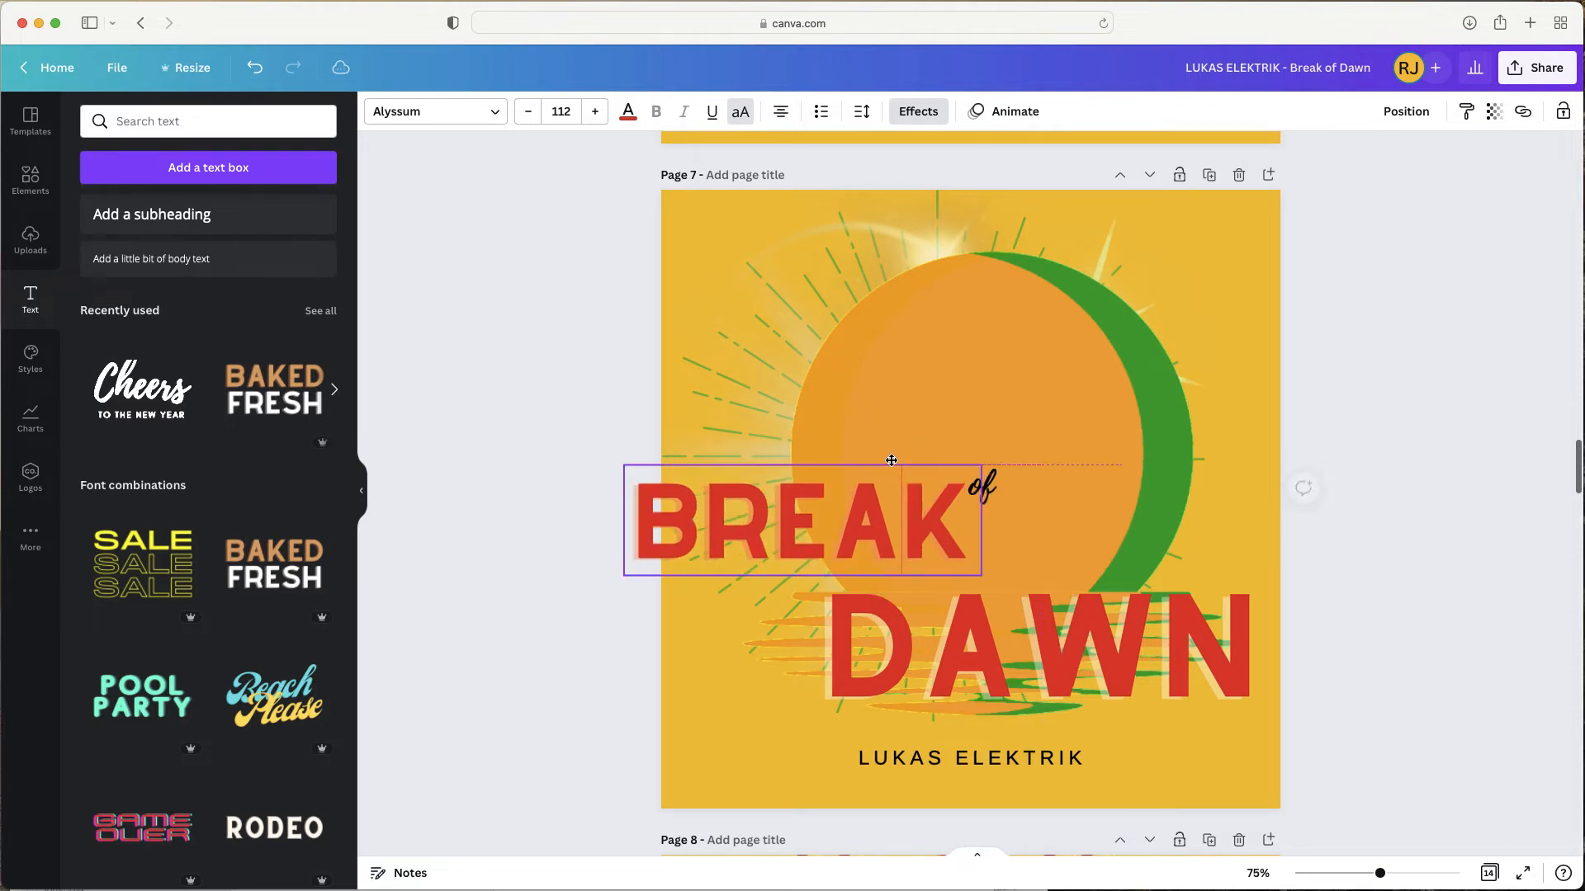
- Move "of" into the space to the right of "BREAK" and color it with the document's red
left_click(1007, 471)
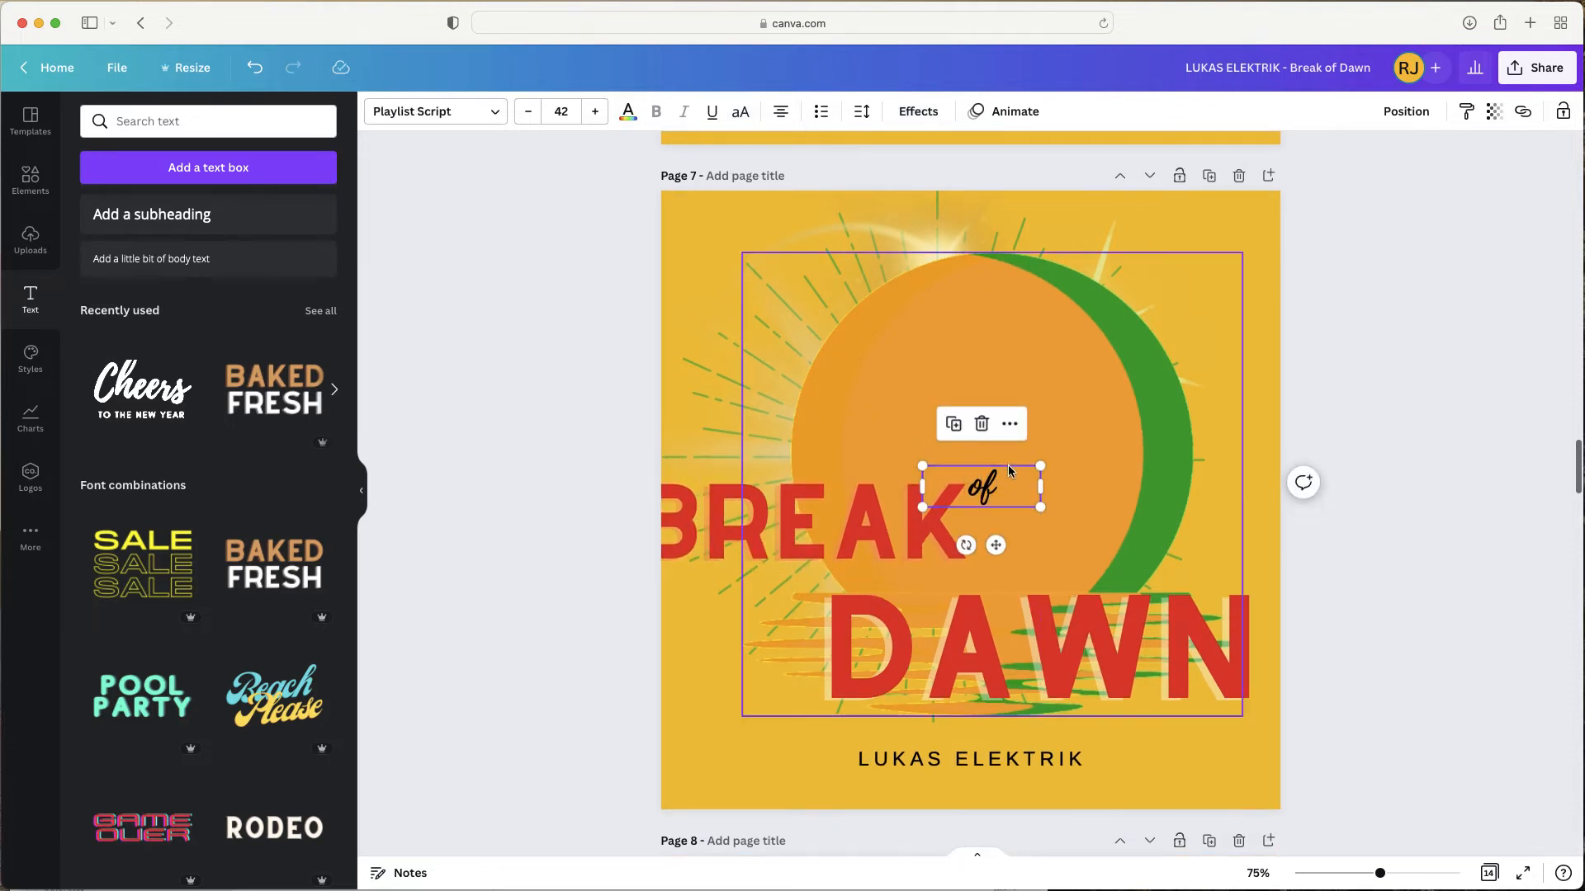
left_click_drag(1008, 466, 1090, 500)
left_click(627, 114)
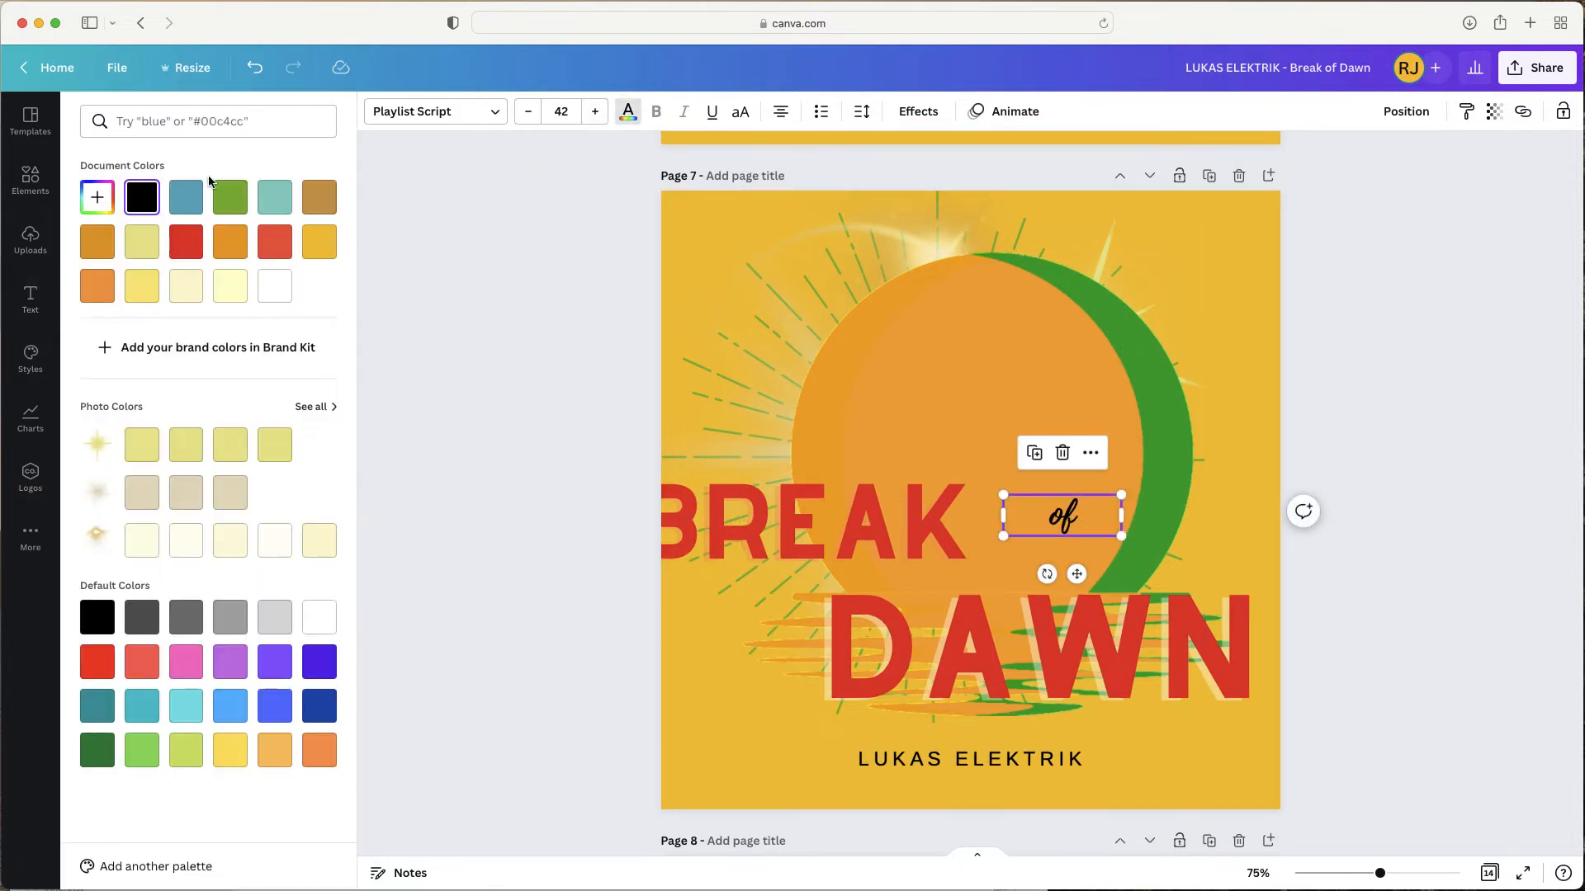
left_click(186, 242)
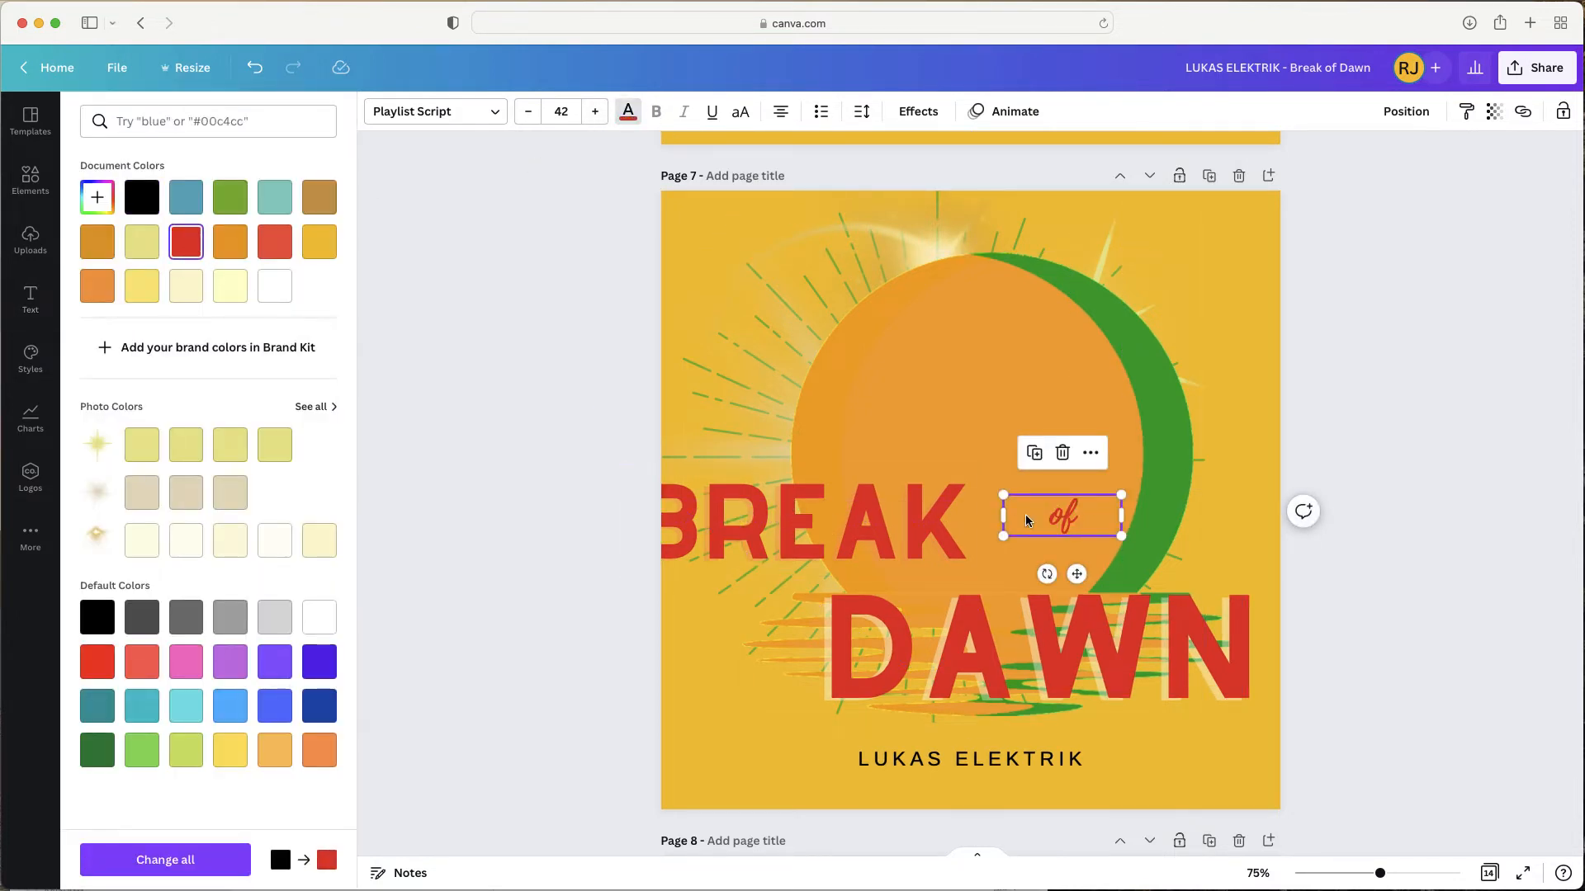
- Move "BREAK" back fully onto the cover so its K sits right beside "of"
left_click(771, 511)
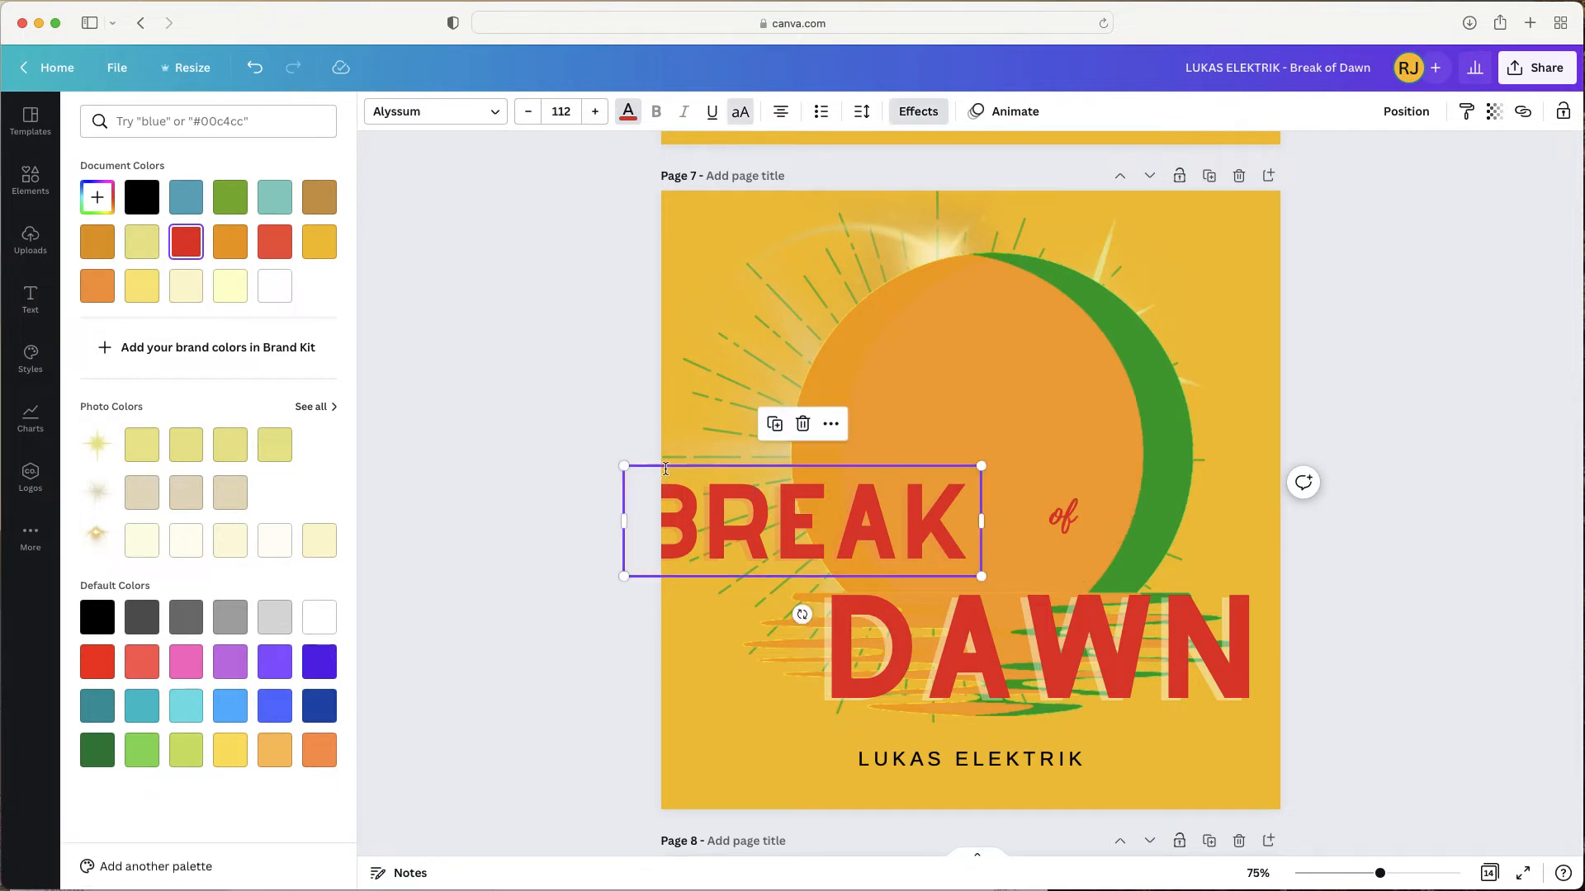
left_click_drag(664, 573, 757, 573)
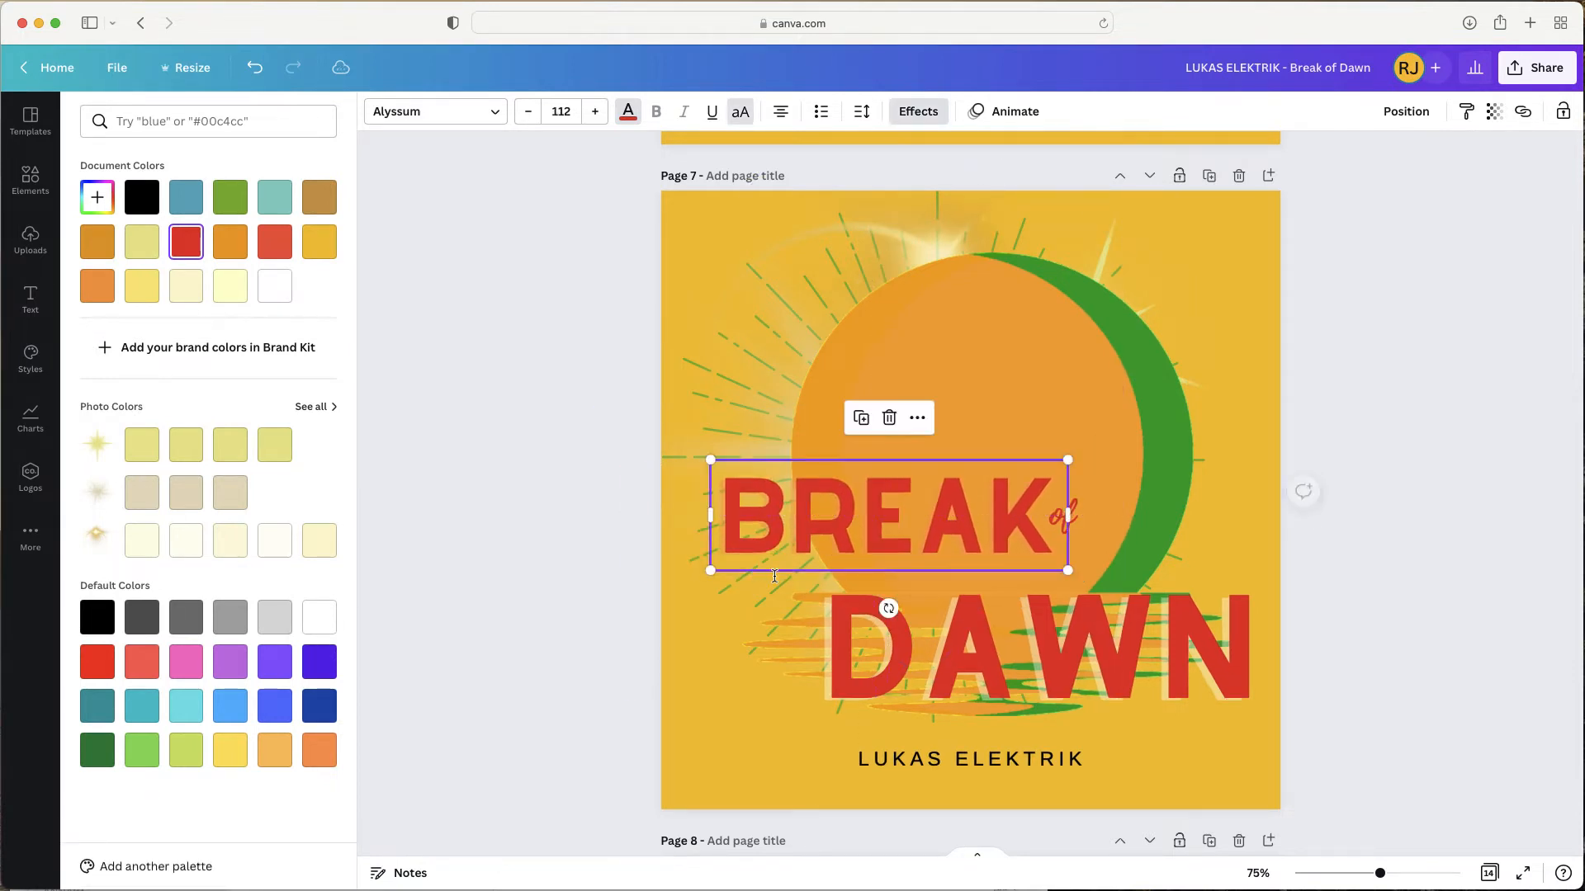
left_click(1410, 567)
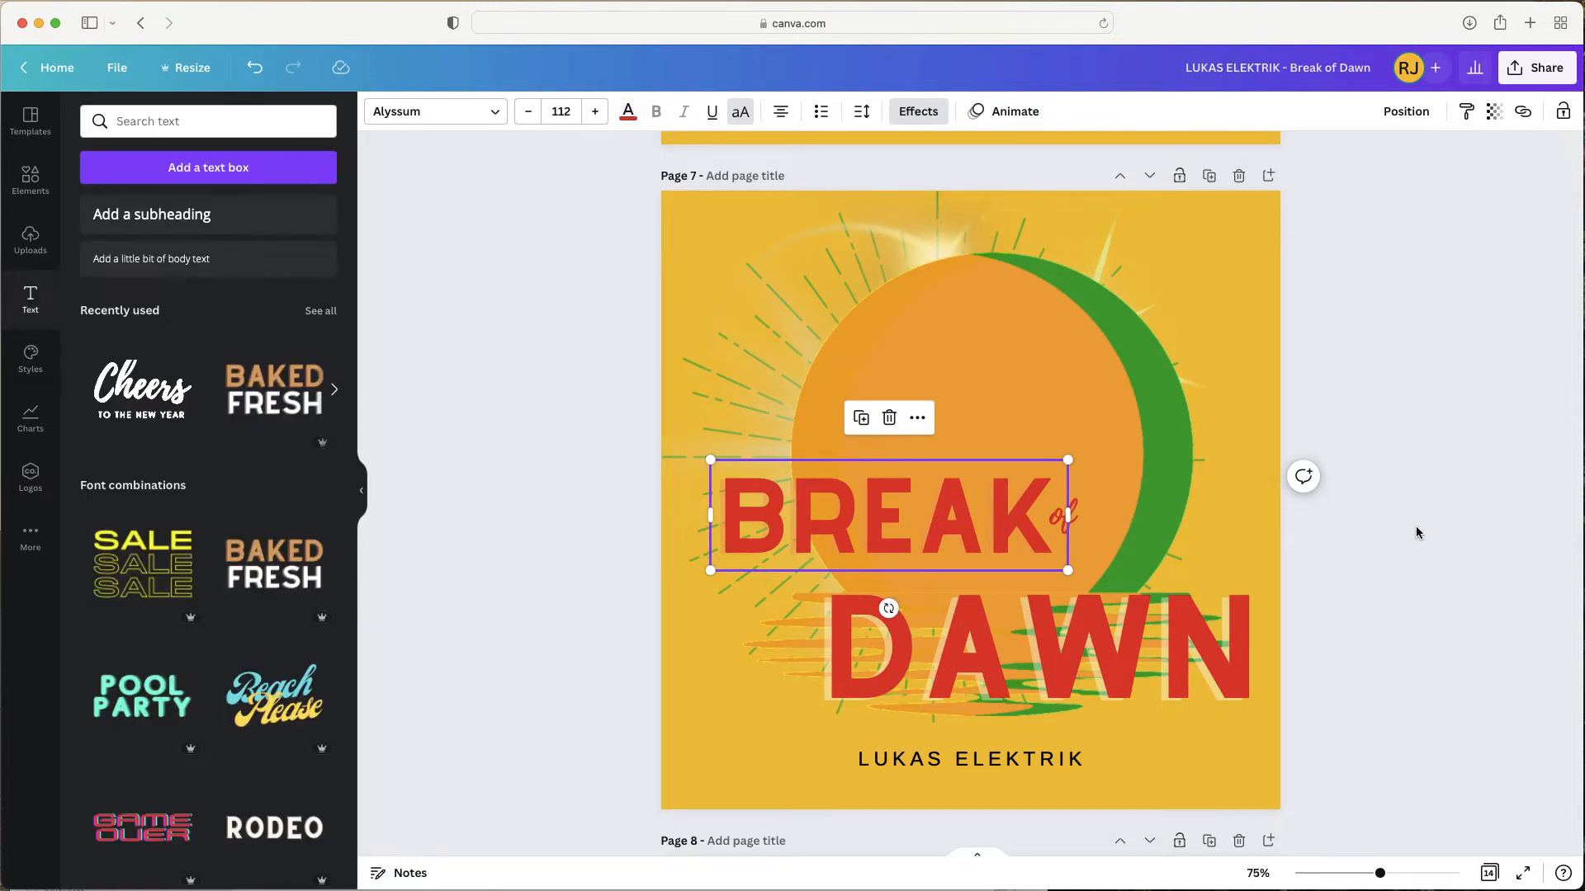
left_click(1417, 533)
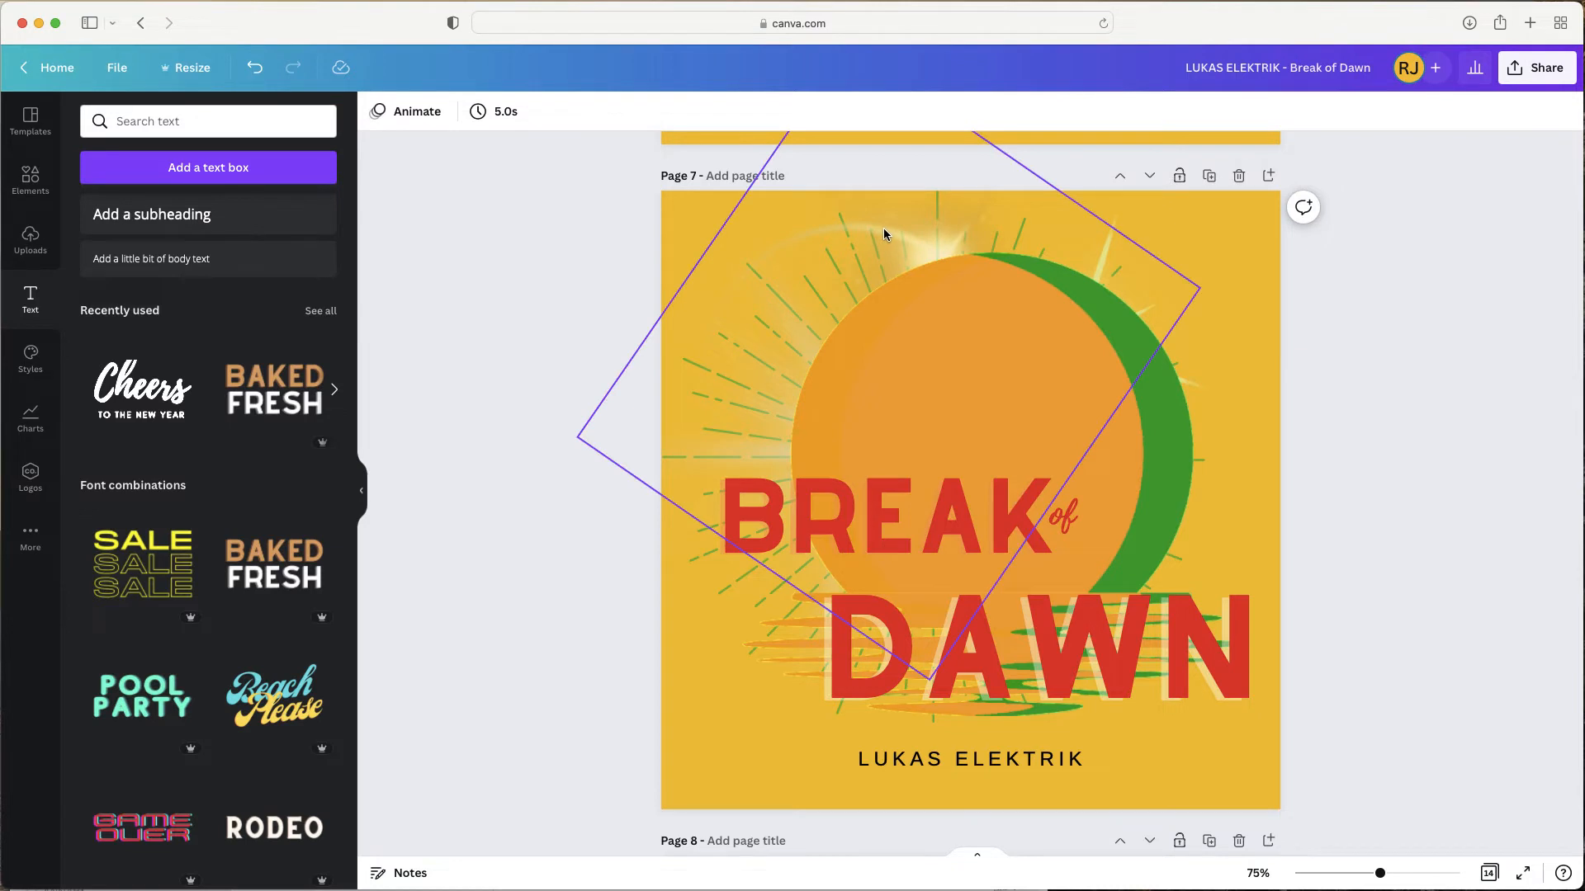
- Move the glowing lens flare from the top of the sun to the cover's upper-right corner
left_click_drag(883, 227, 1126, 239)
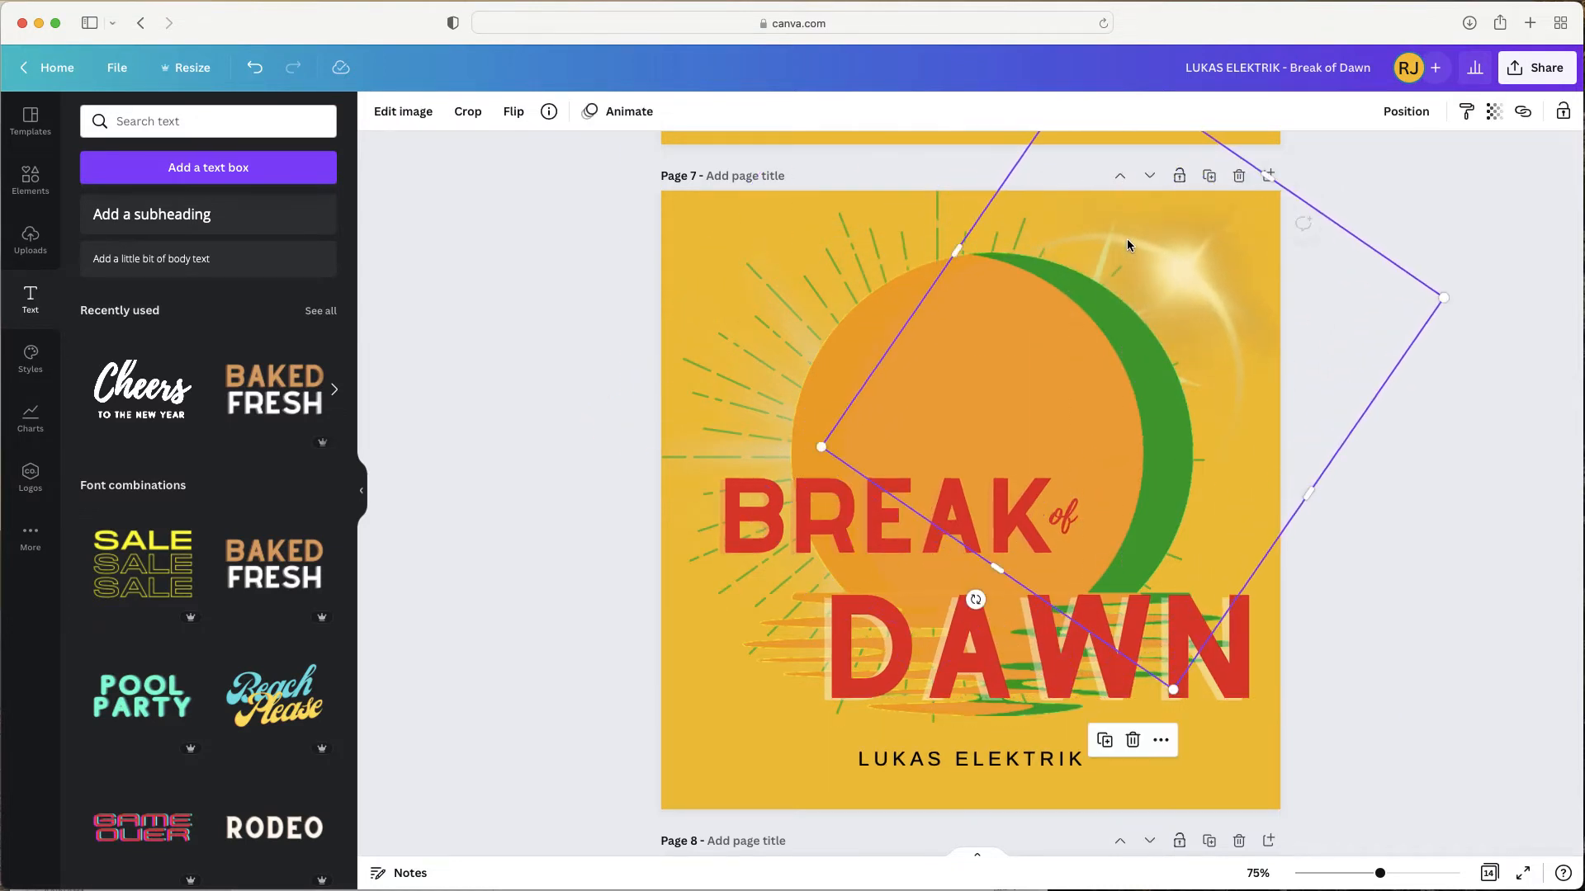
right_click(1378, 299)
left_click(1176, 286)
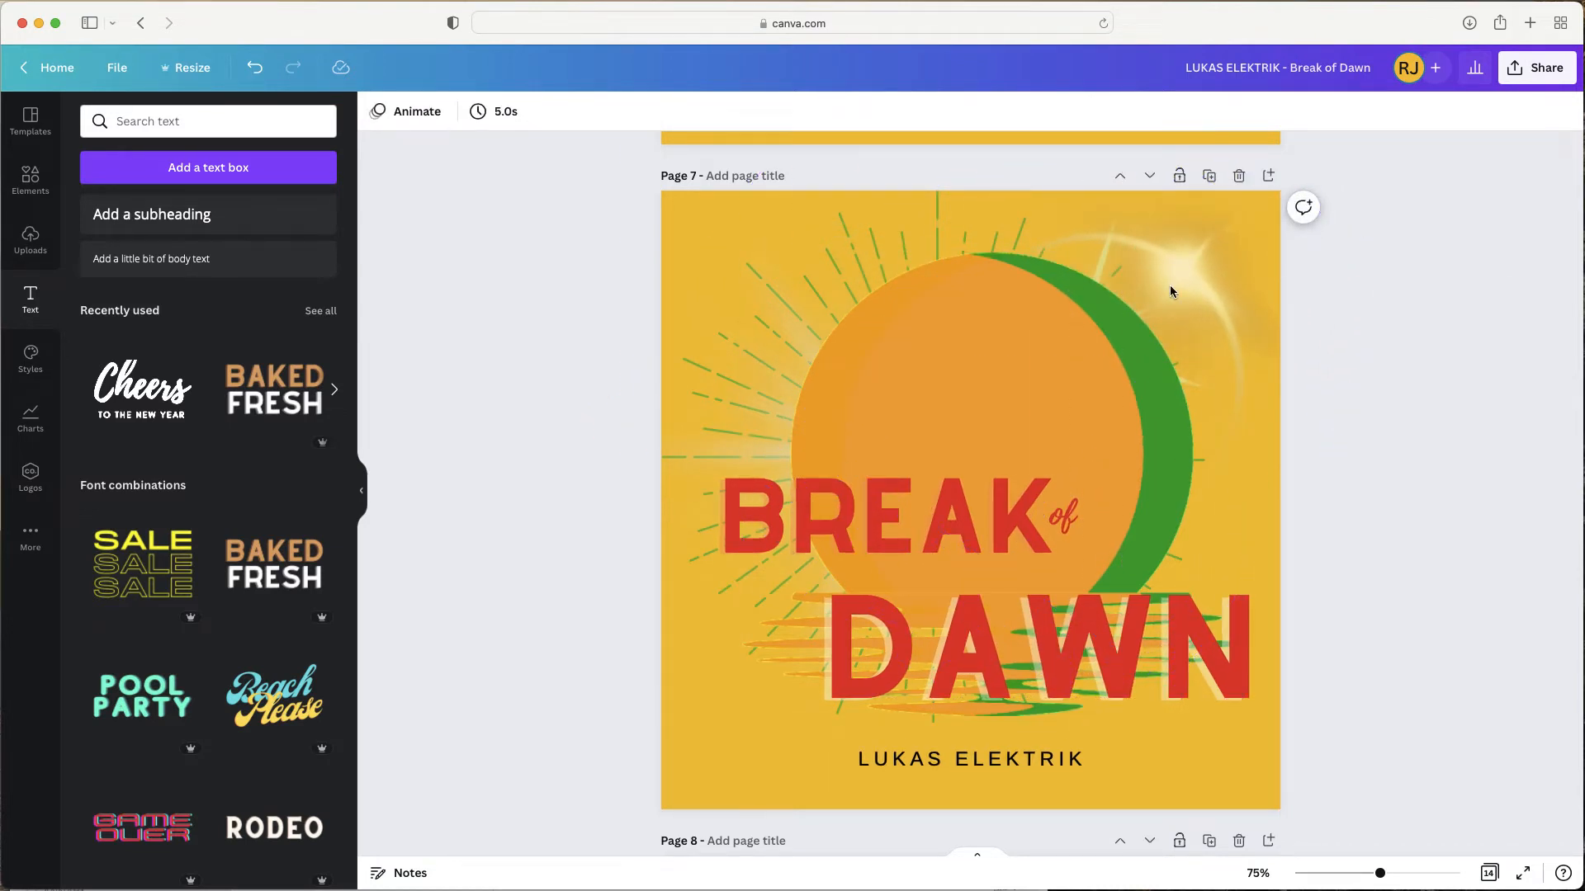
- Place the glowing lens flare on the sun's upper-right edge and bring it to the front
left_click(1172, 285)
left_click_drag(1146, 240, 1116, 289)
right_click(1130, 229)
left_click(1198, 460)
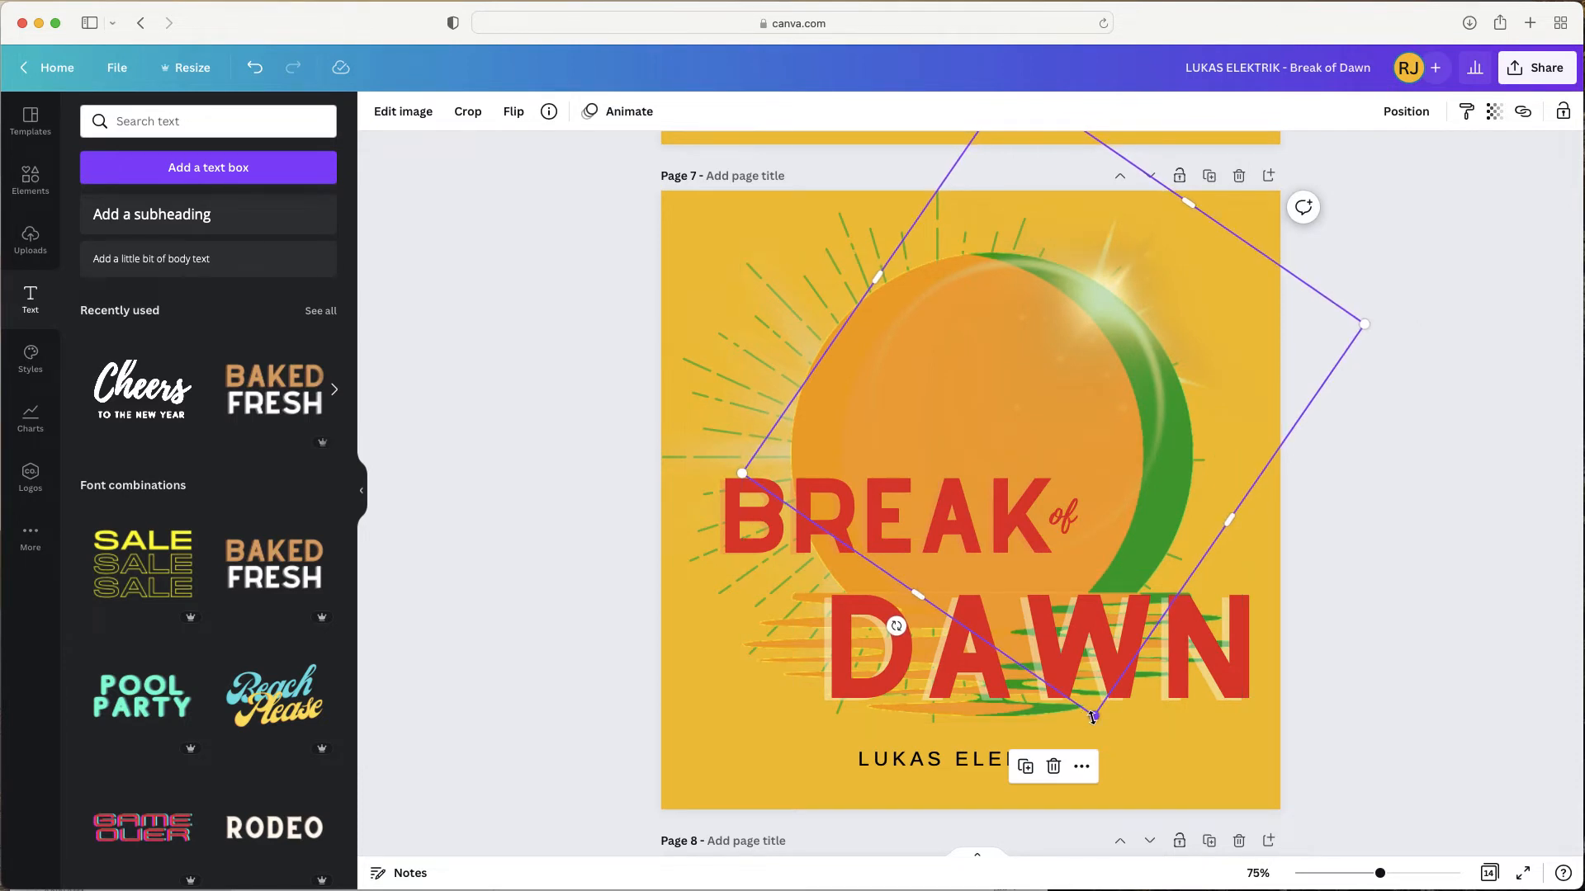
- Enlarge the lens flare and reposition it so its glow follows the sun's upper-right rim
left_click_drag(1093, 717, 1116, 877)
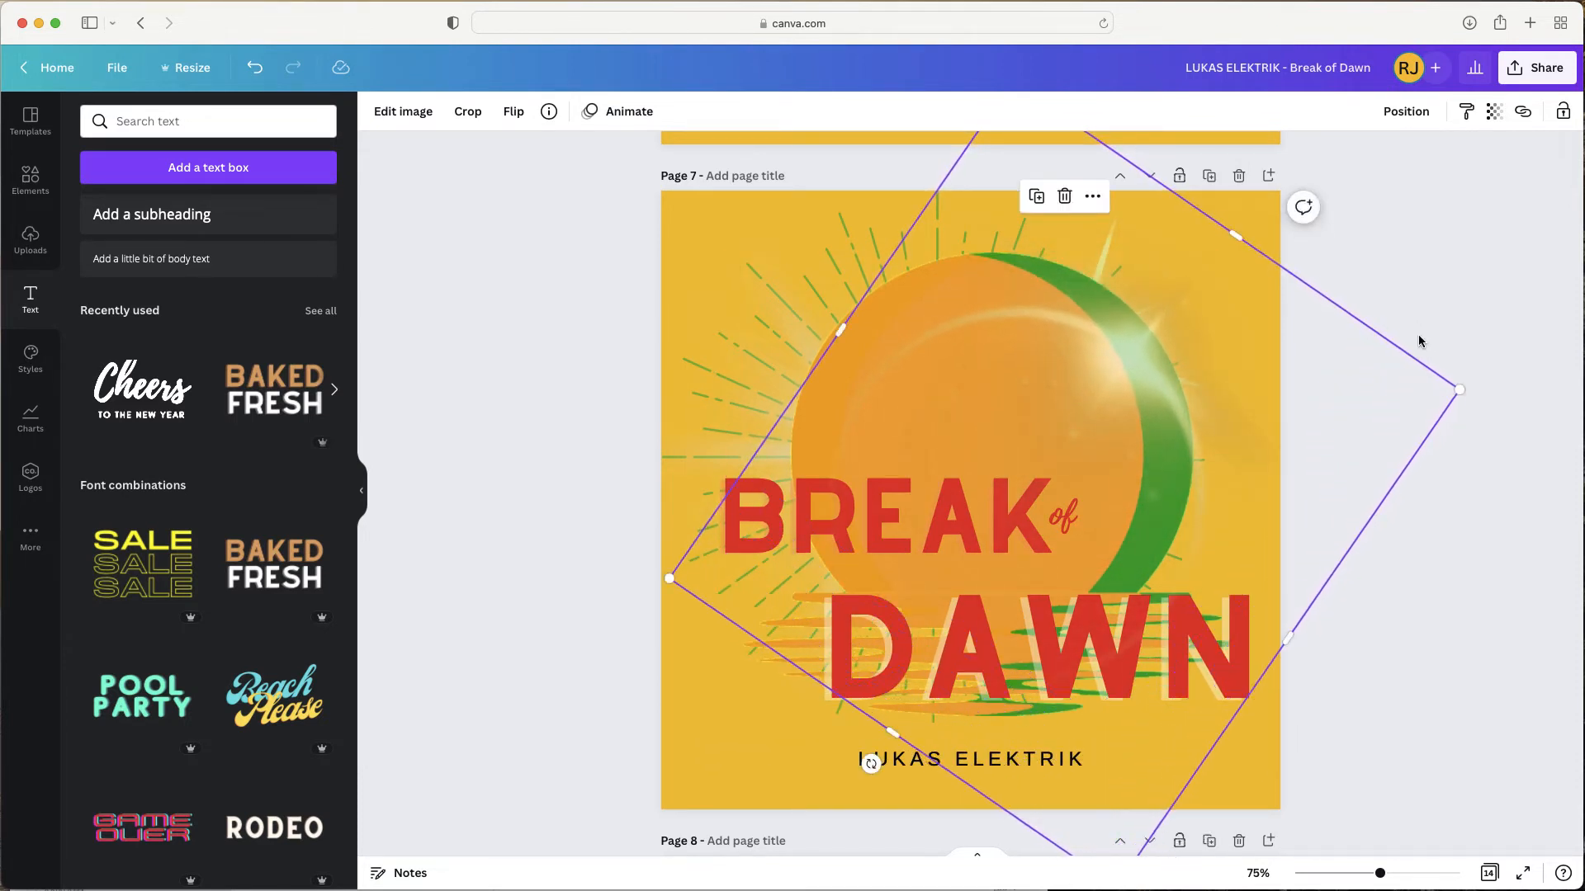
left_click_drag(1436, 430, 1465, 450)
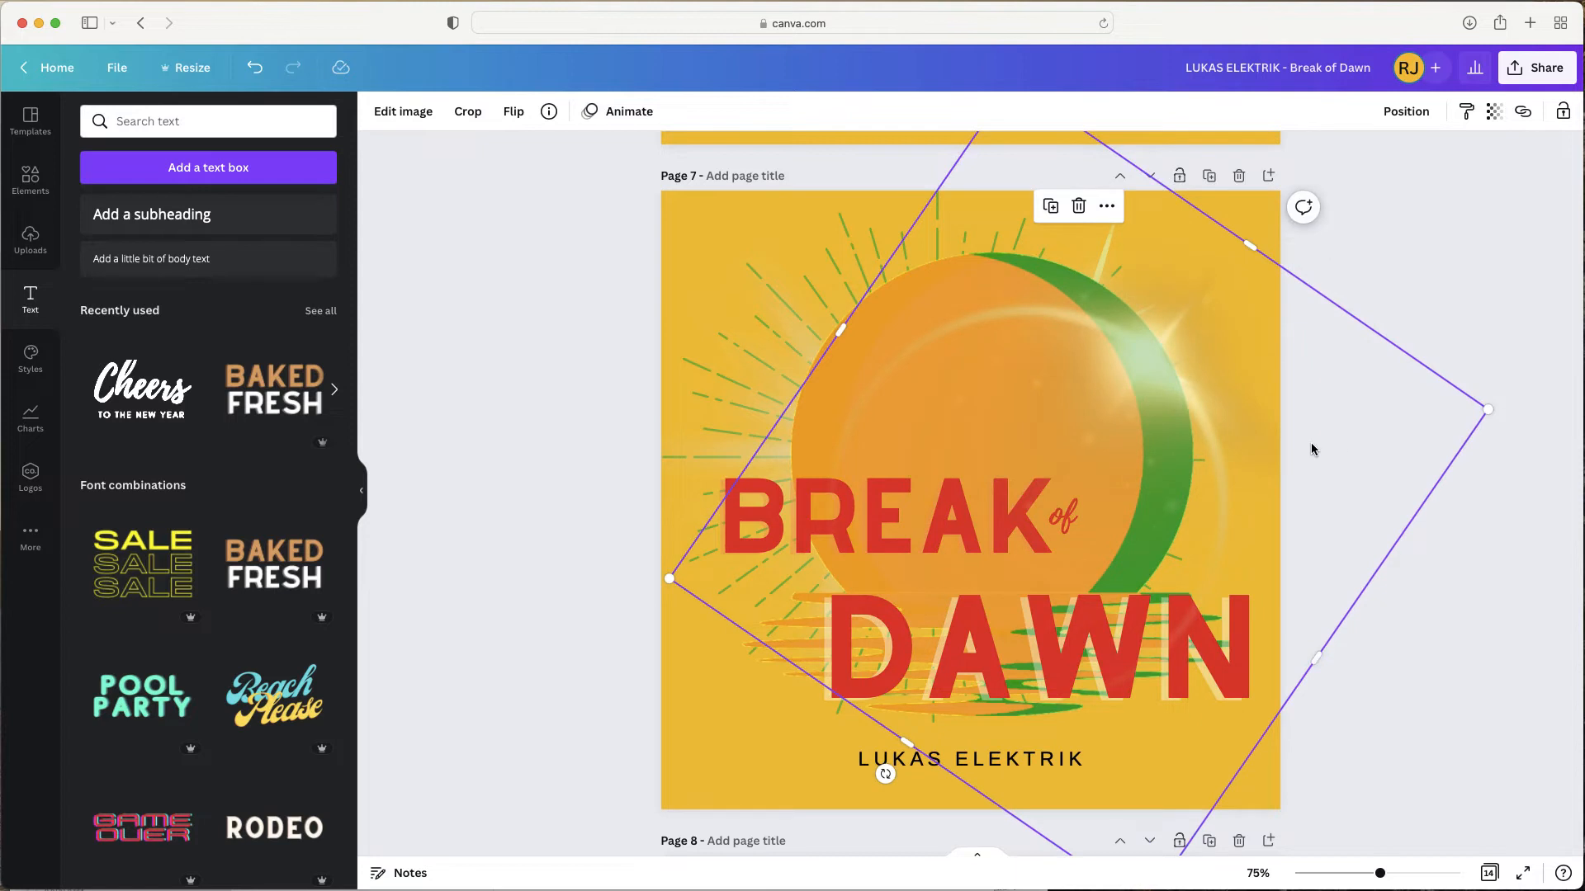
left_click_drag(1246, 439, 1215, 383)
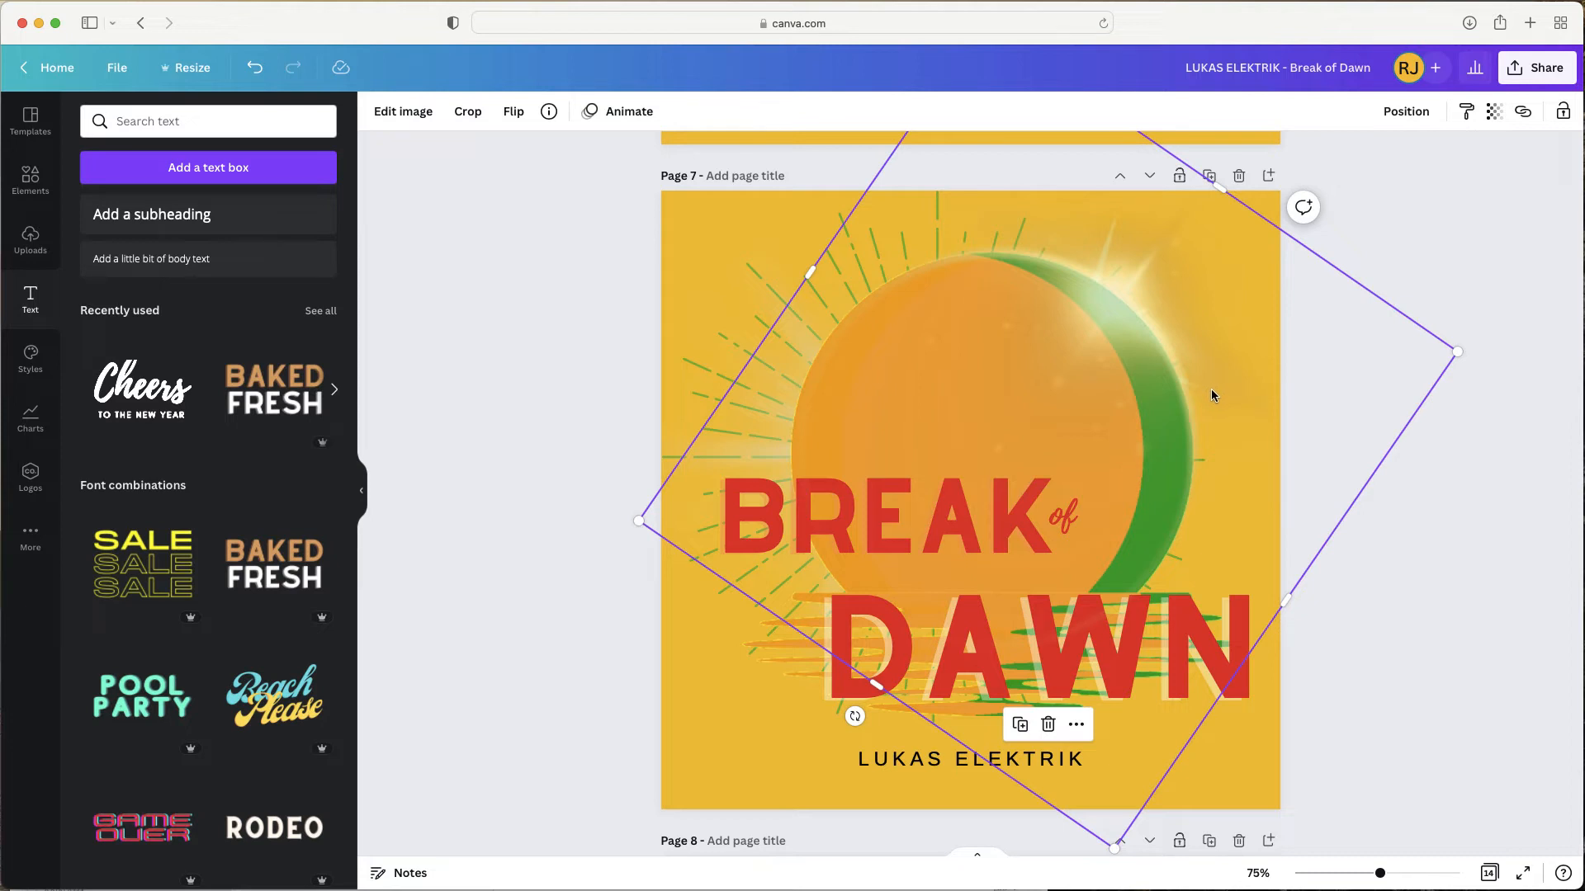
left_click(1493, 248)
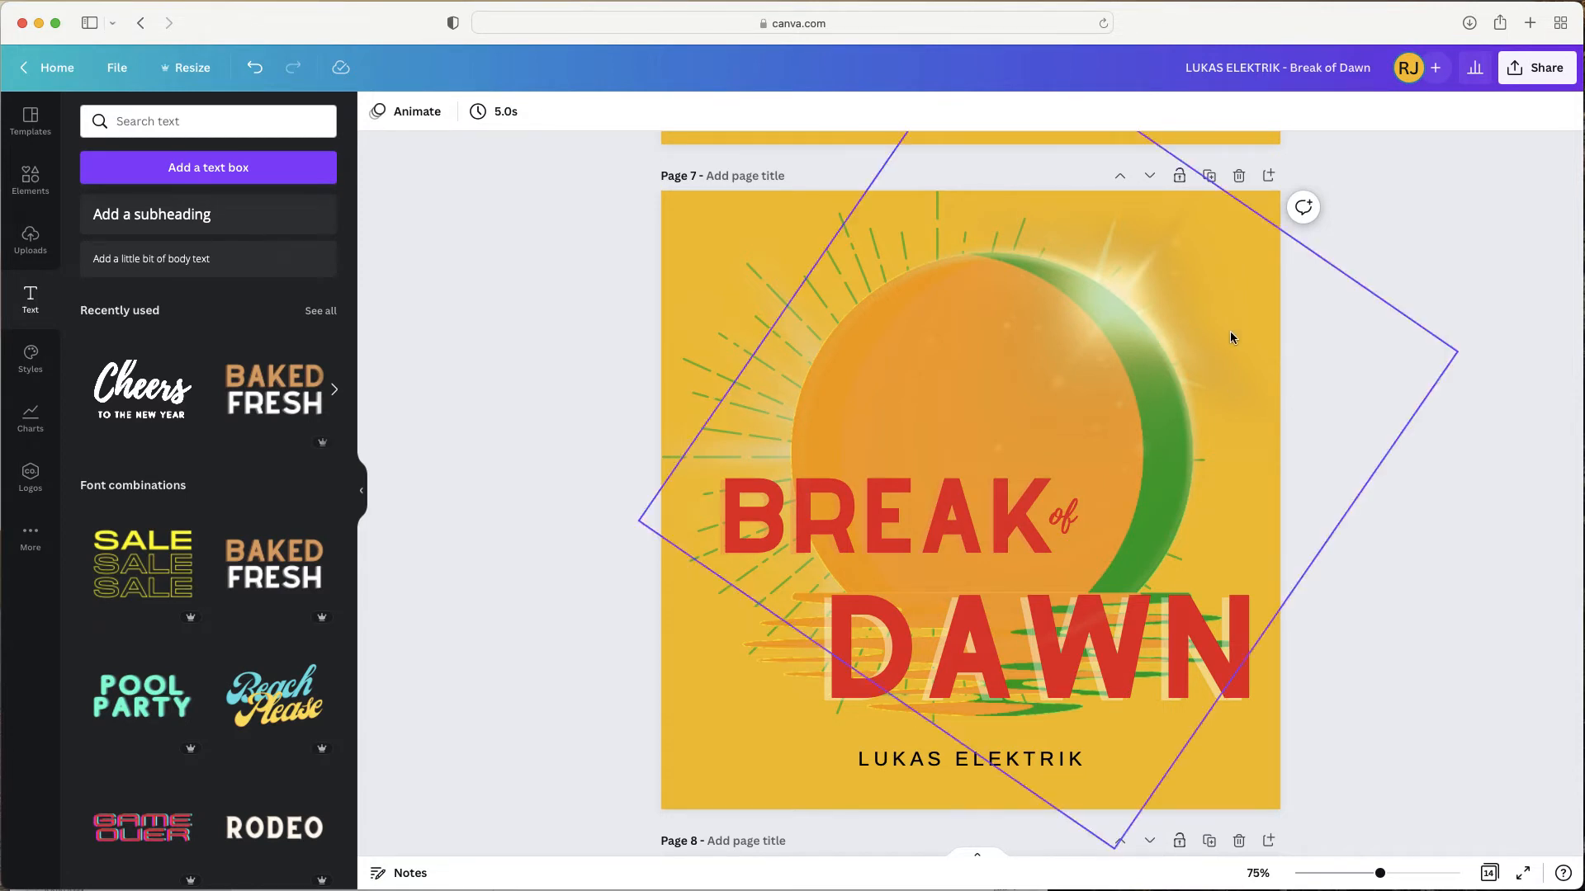
- Move the lens flare off the cover and back onto the sun's upper-right edge
left_click_drag(1230, 338, 445, 642)
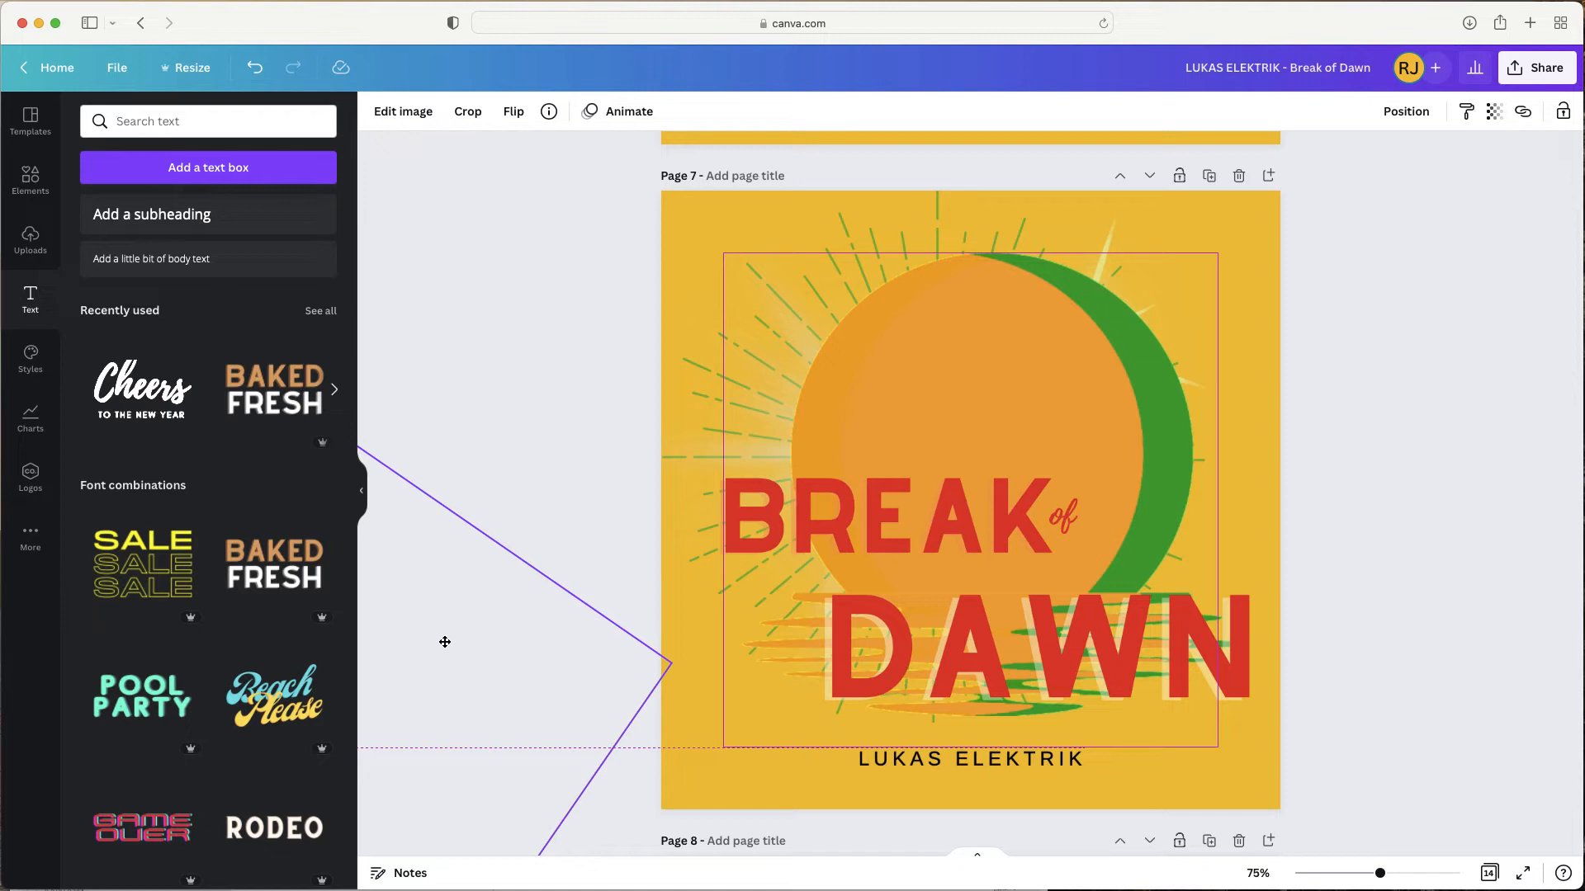
left_click_drag(445, 641, 1228, 338)
left_click(1401, 580)
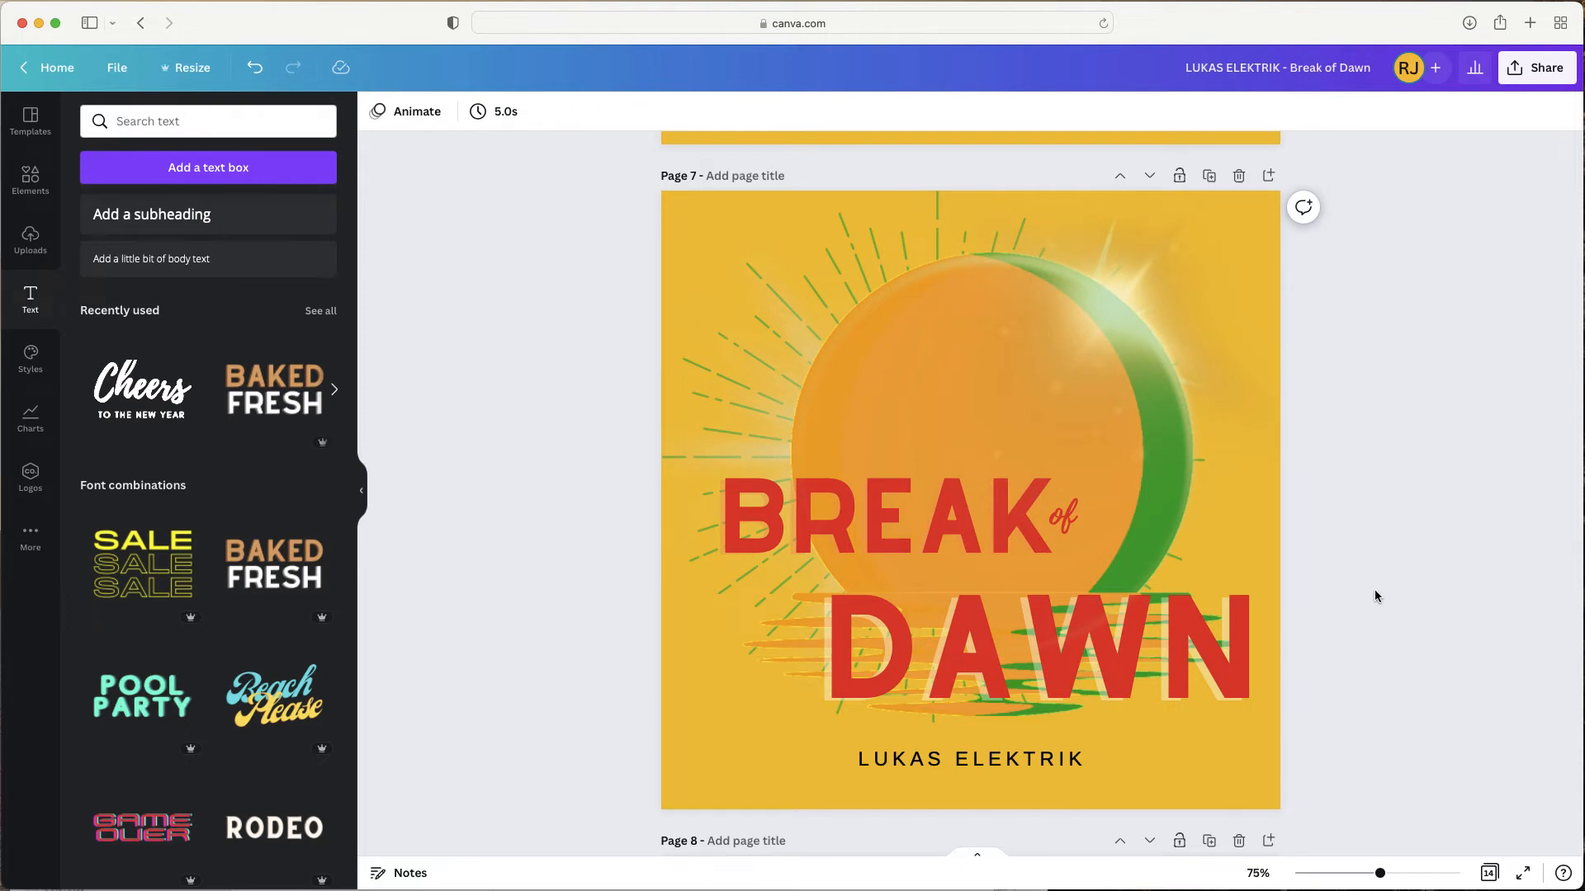
- Shift the lens flare right, away from the sun's rim, and select the "BREAK" title text
left_click(828, 501)
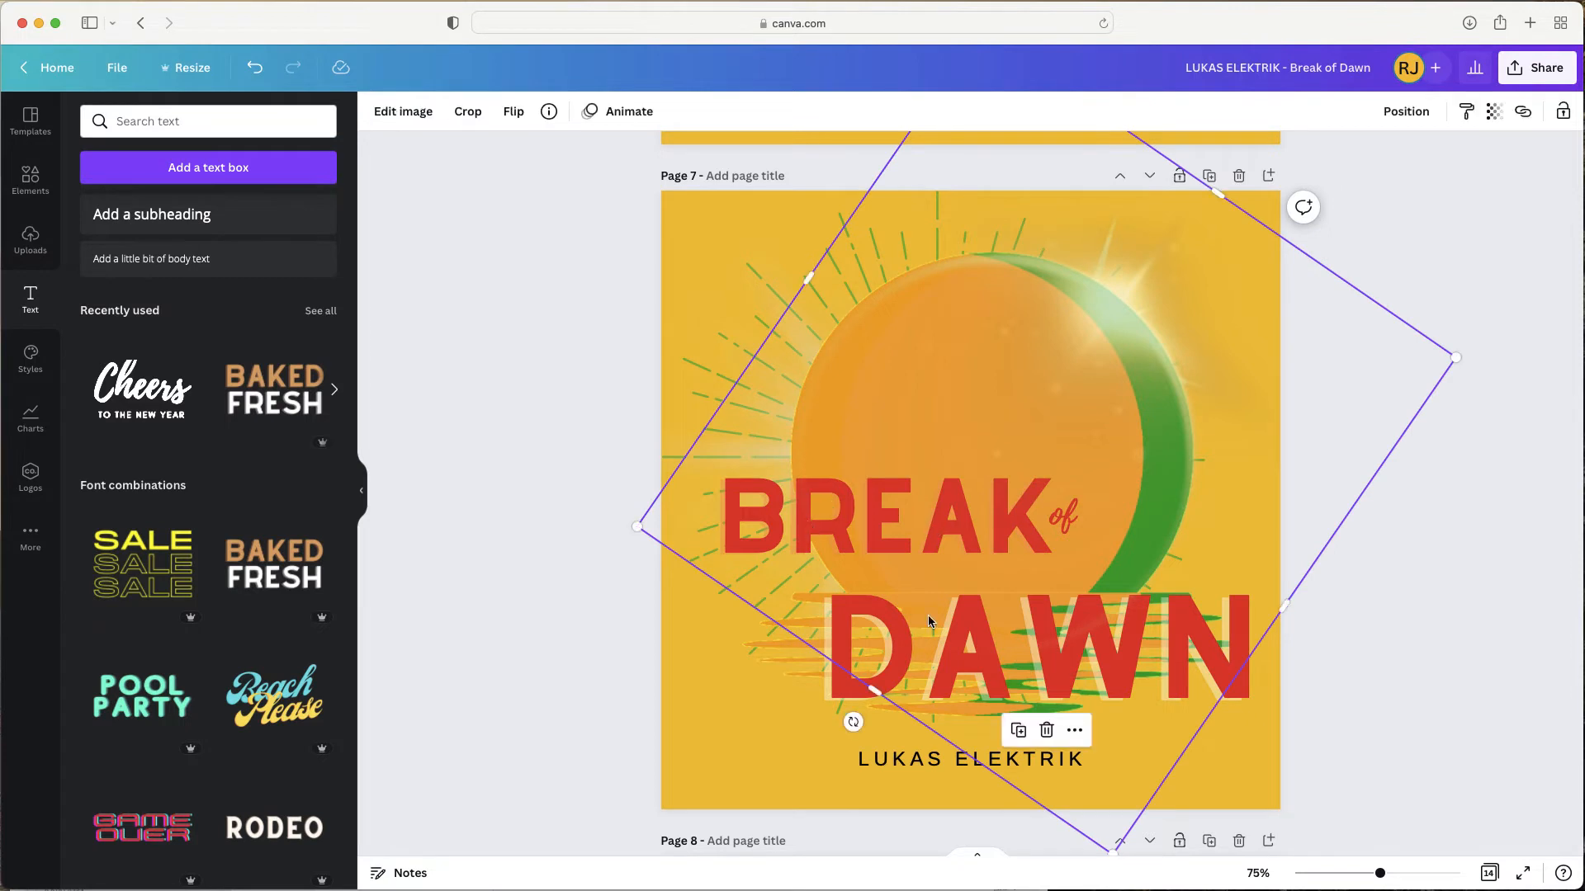
left_click(751, 525)
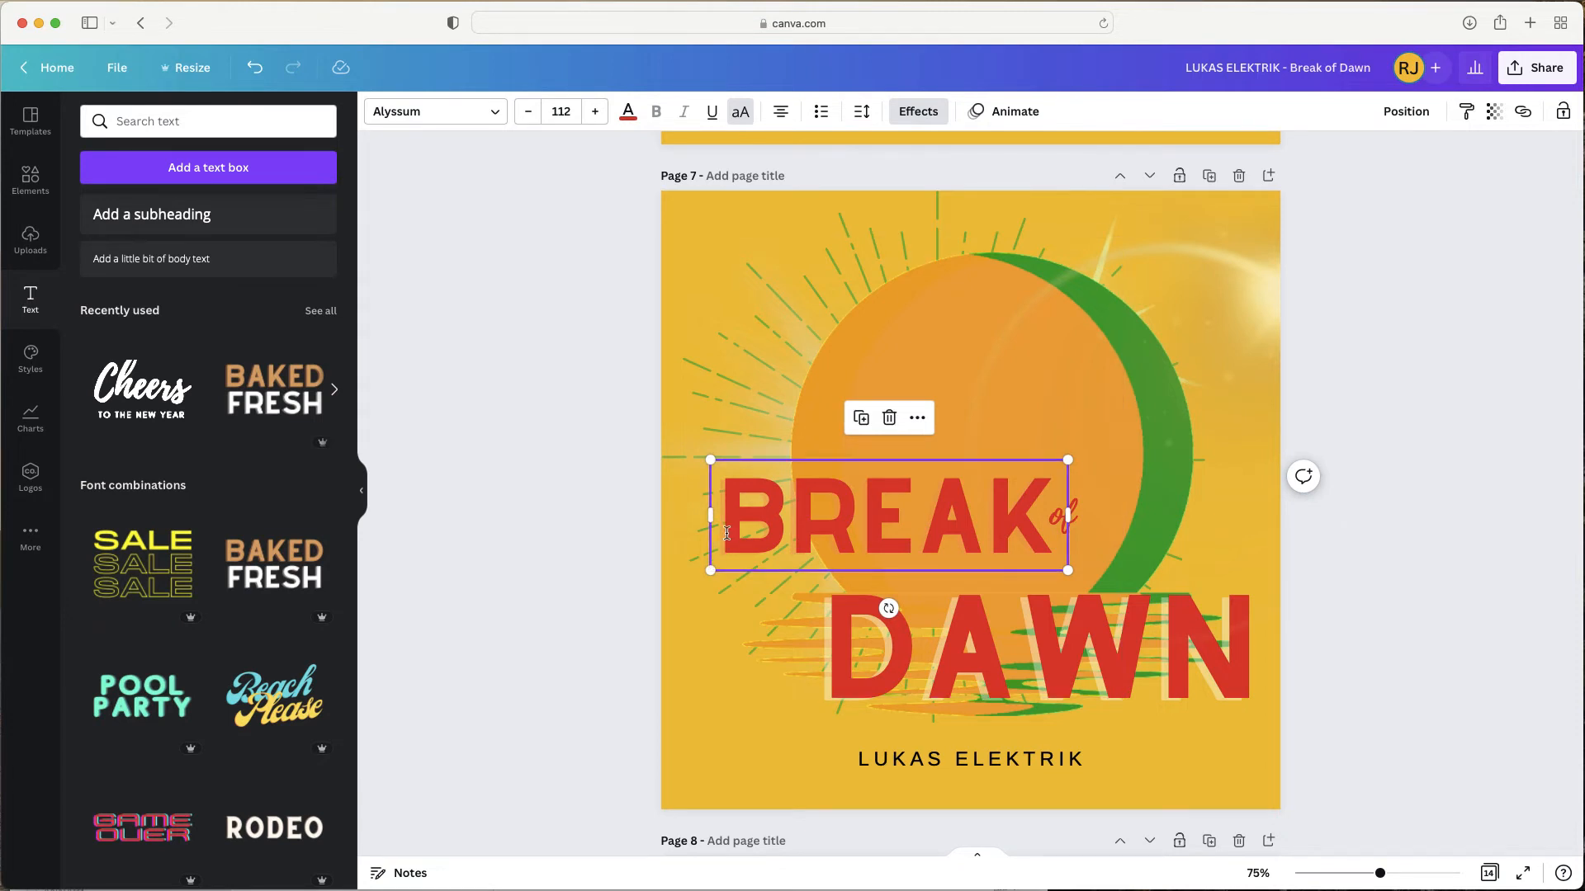
- Try white as the color of "BREAK" and return it to the document's red
left_click(628, 111)
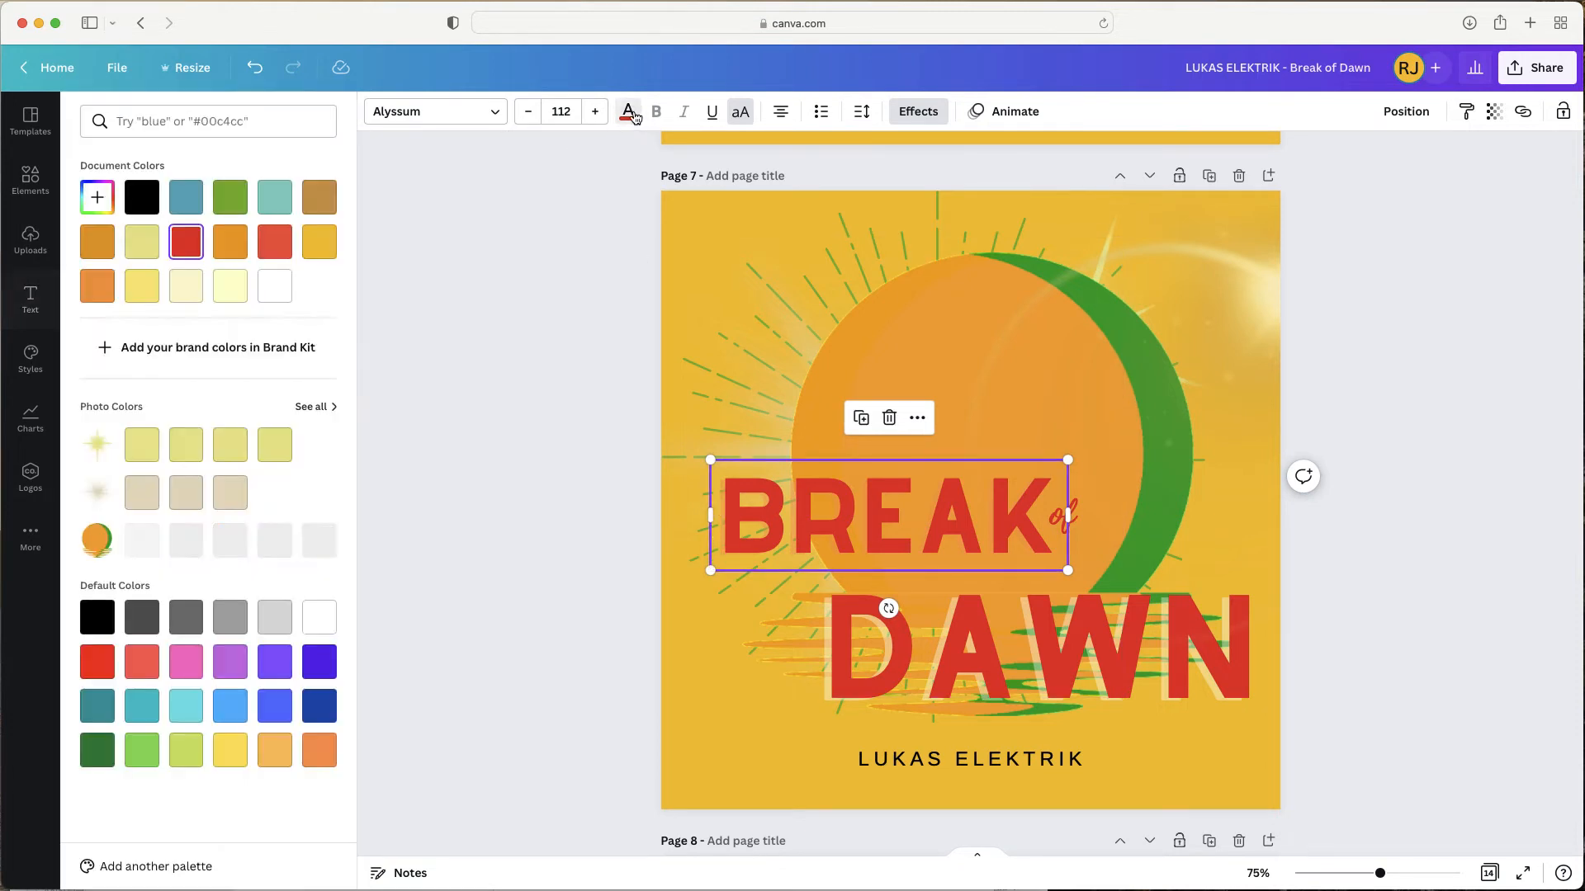
left_click(264, 289)
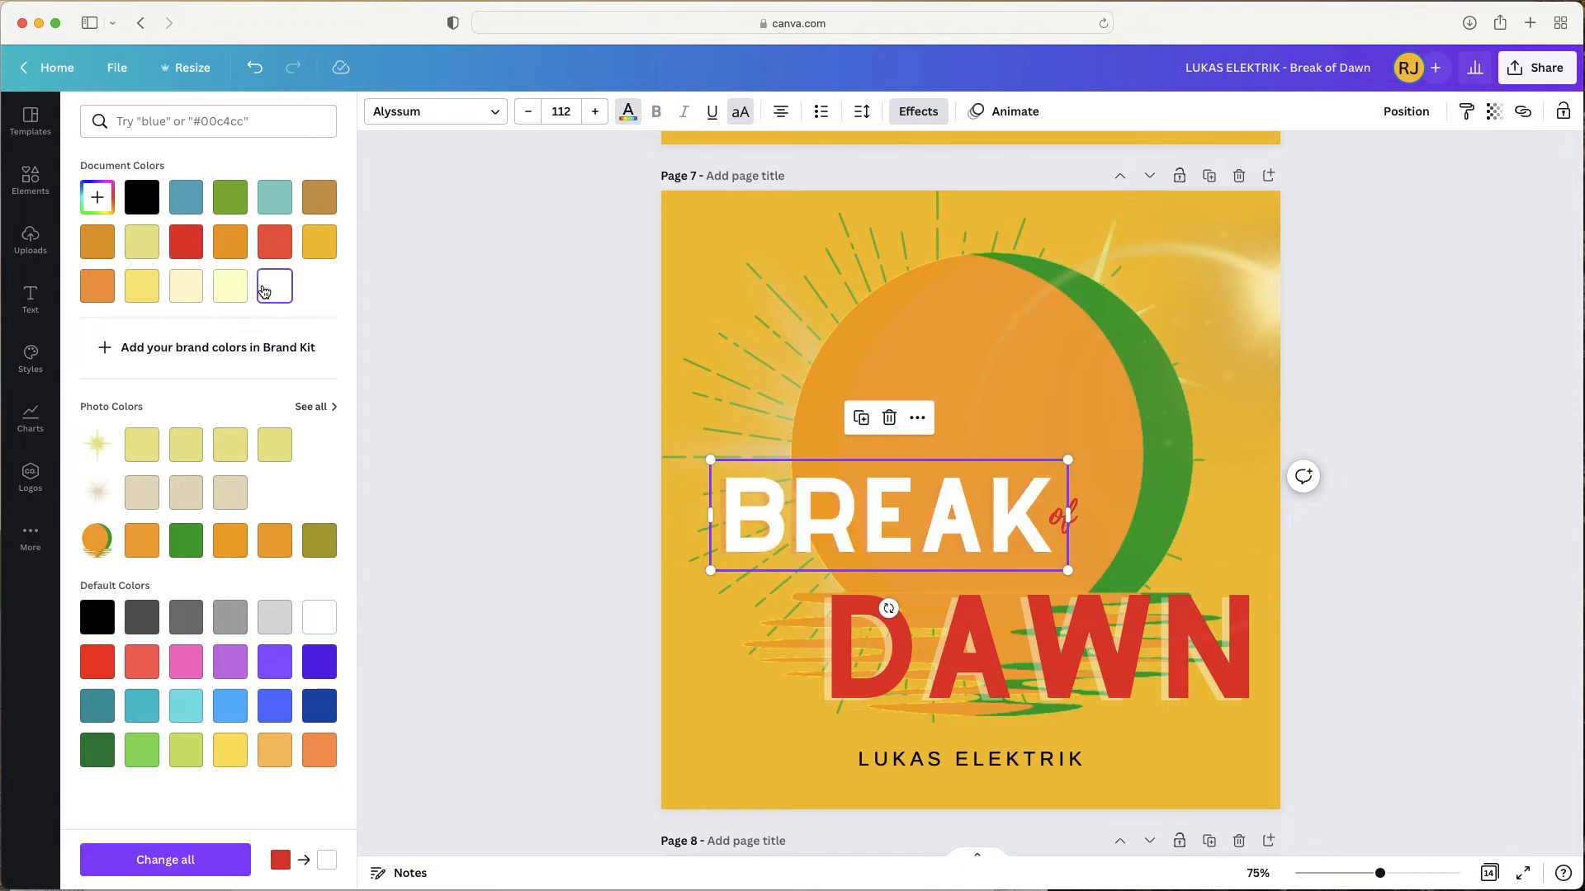
left_click(186, 244)
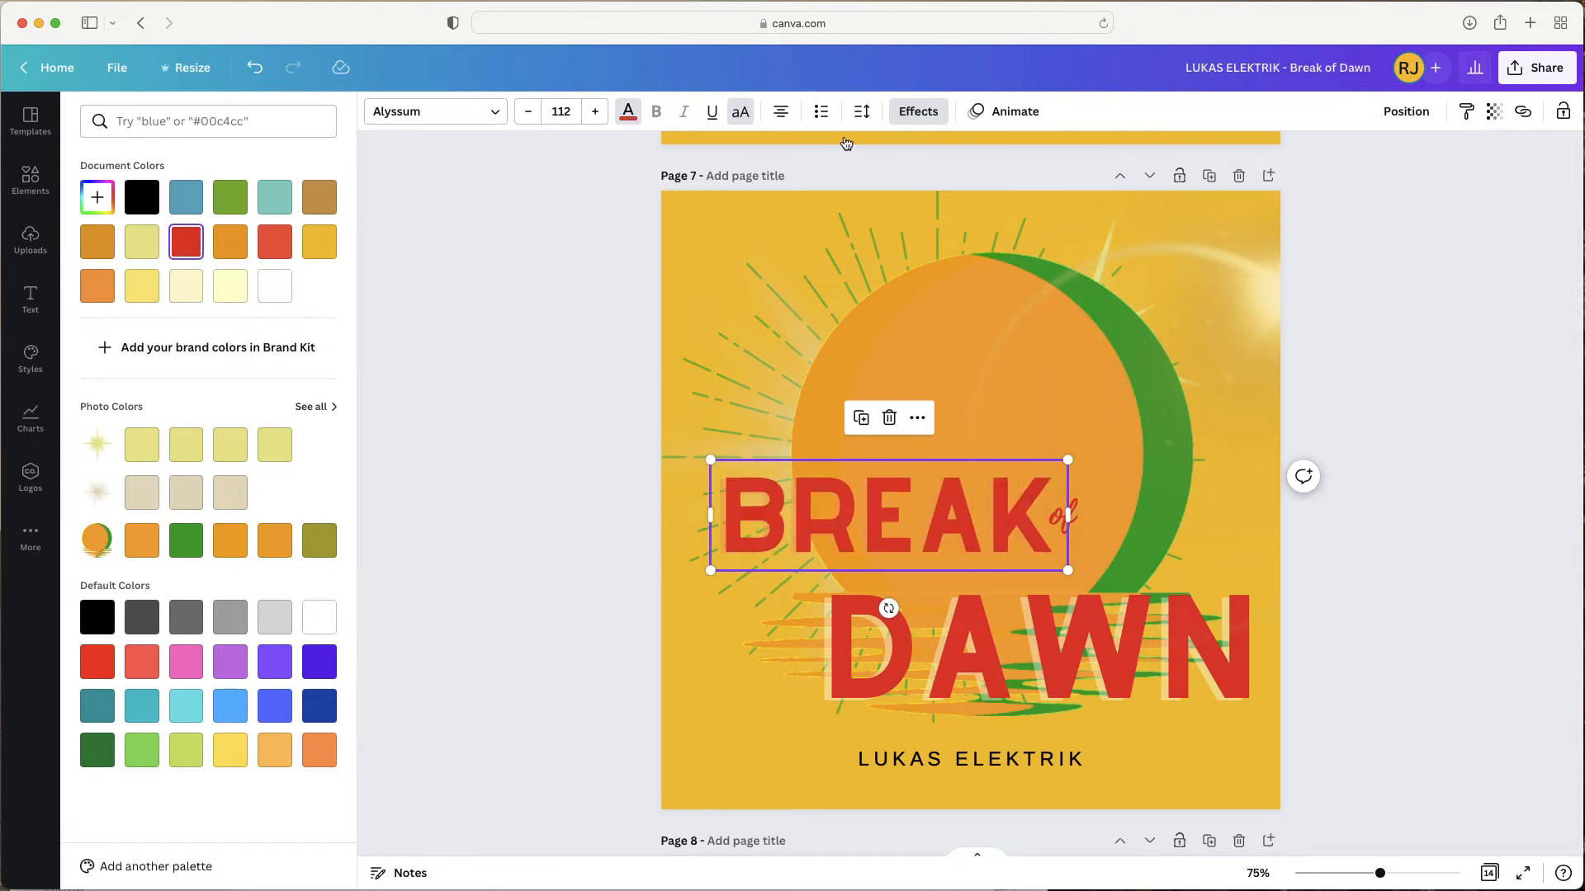
- Give "BREAK" a Shadow effect in white with its direction set to 90
left_click(914, 111)
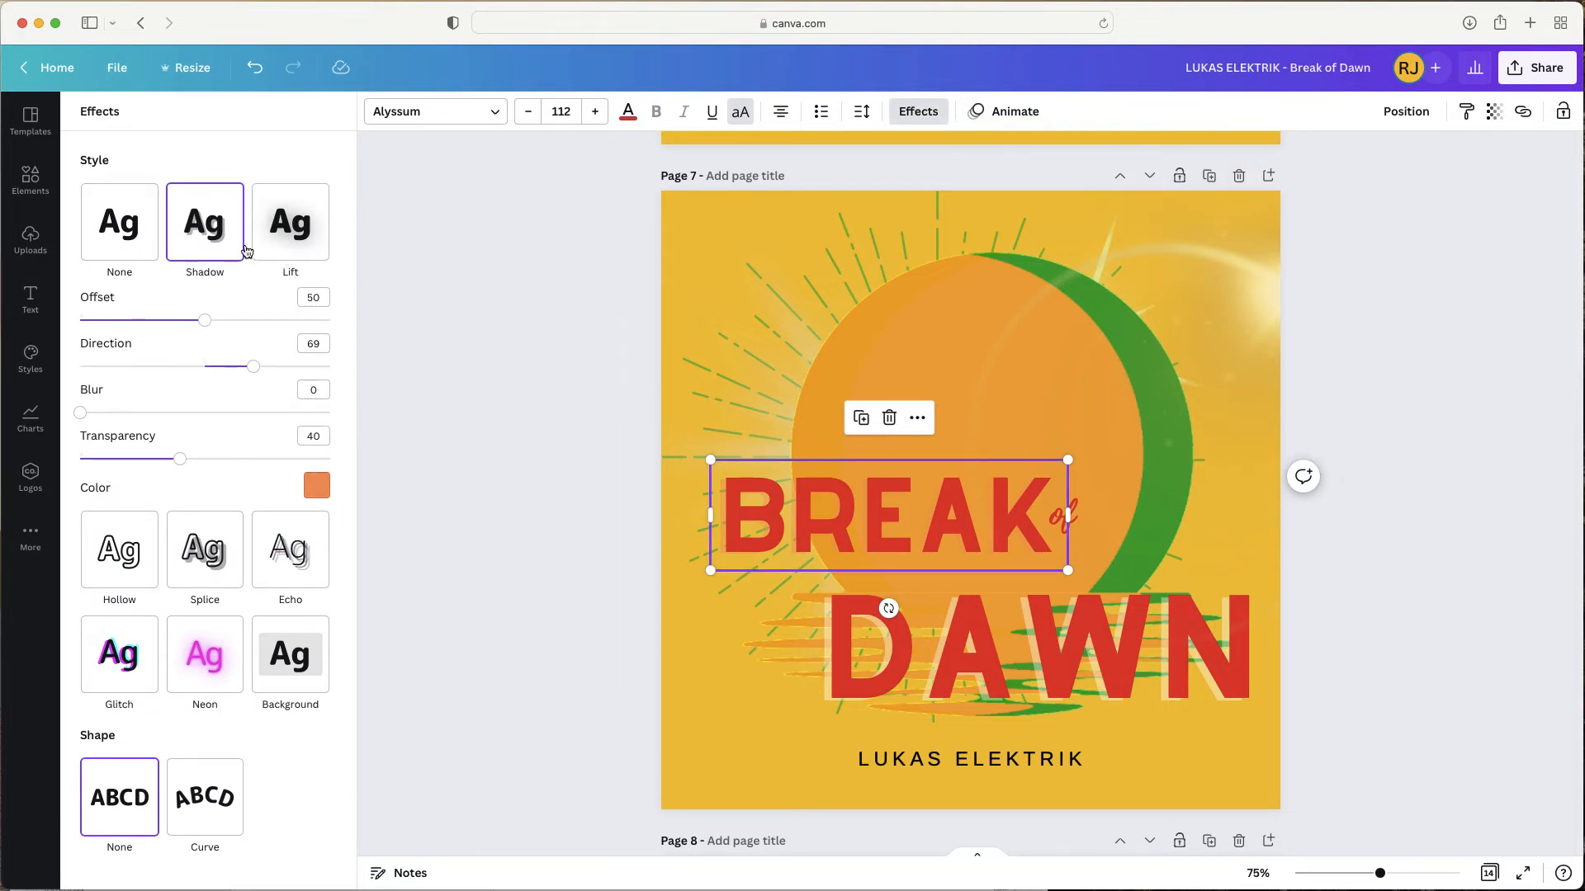
left_click(300, 242)
left_click(143, 233)
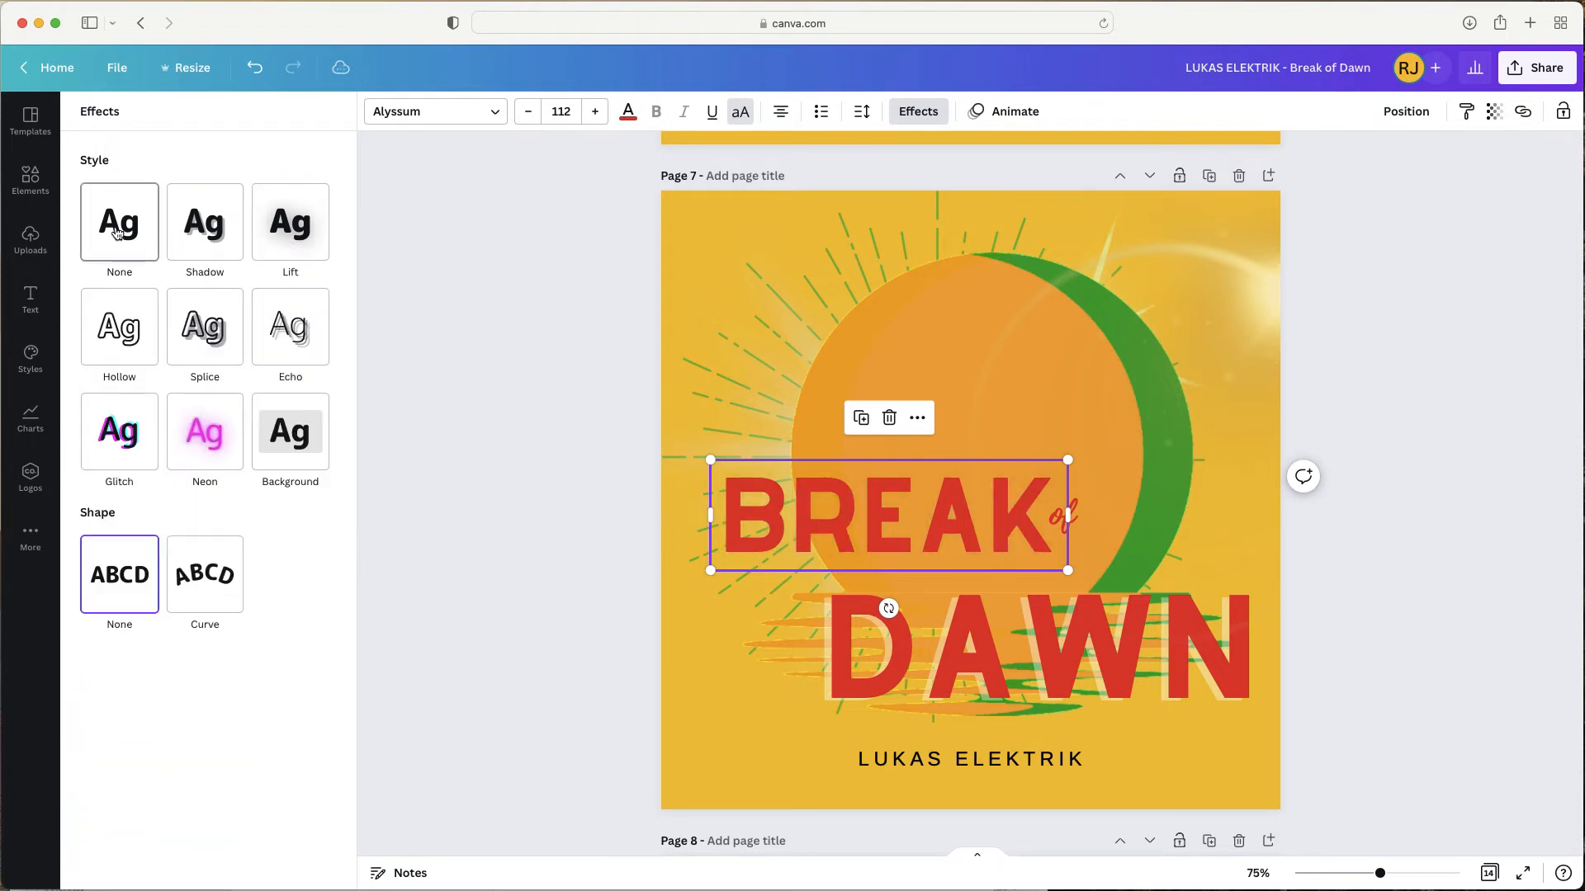
left_click(230, 272)
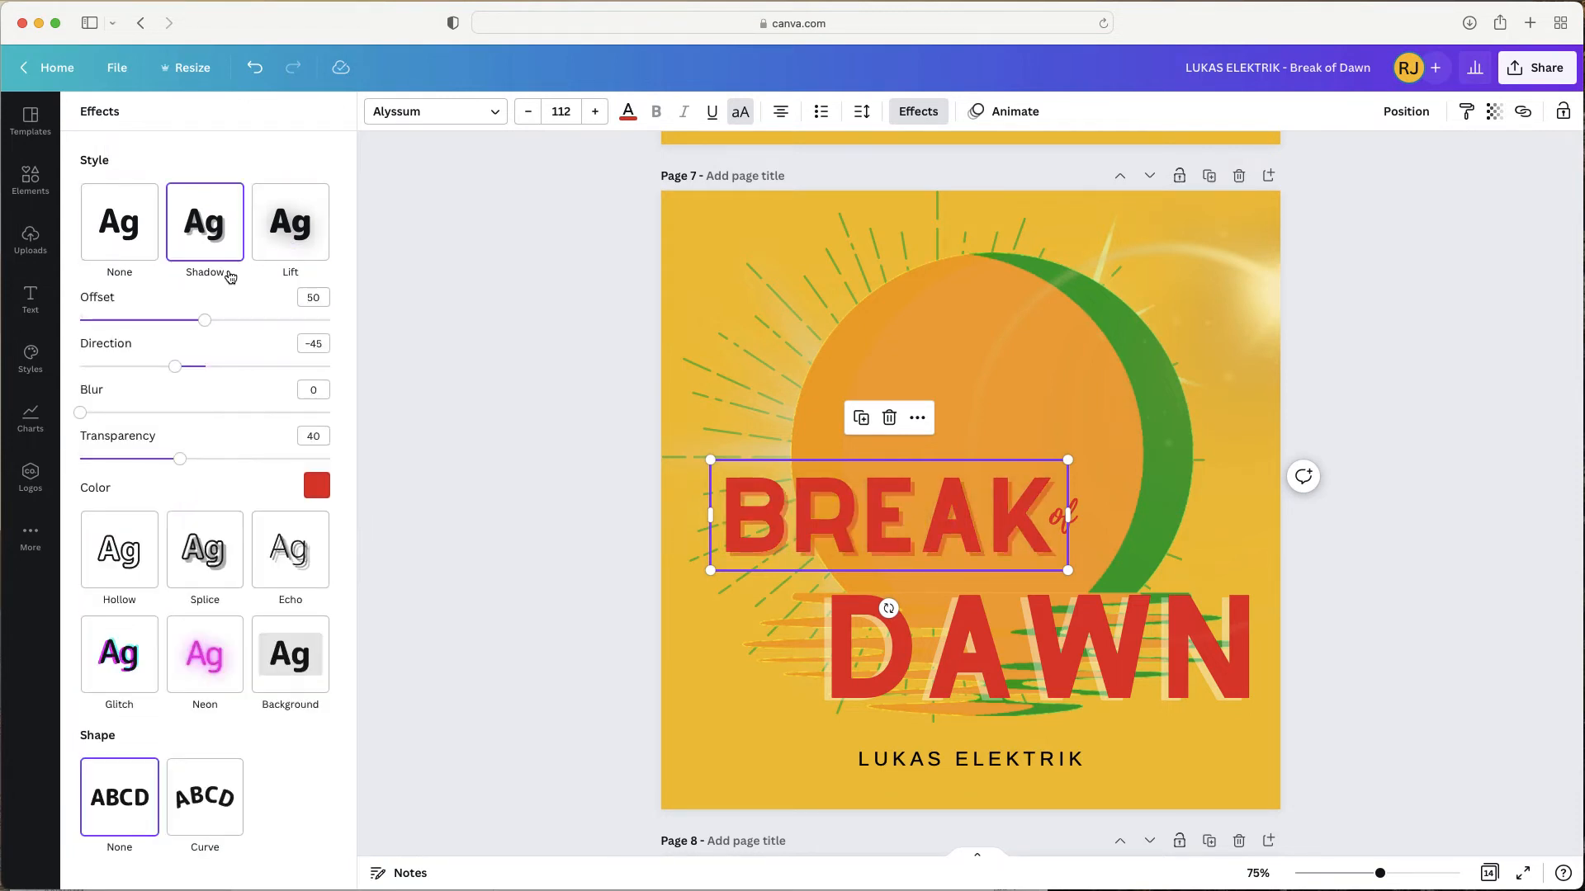
left_click(317, 487)
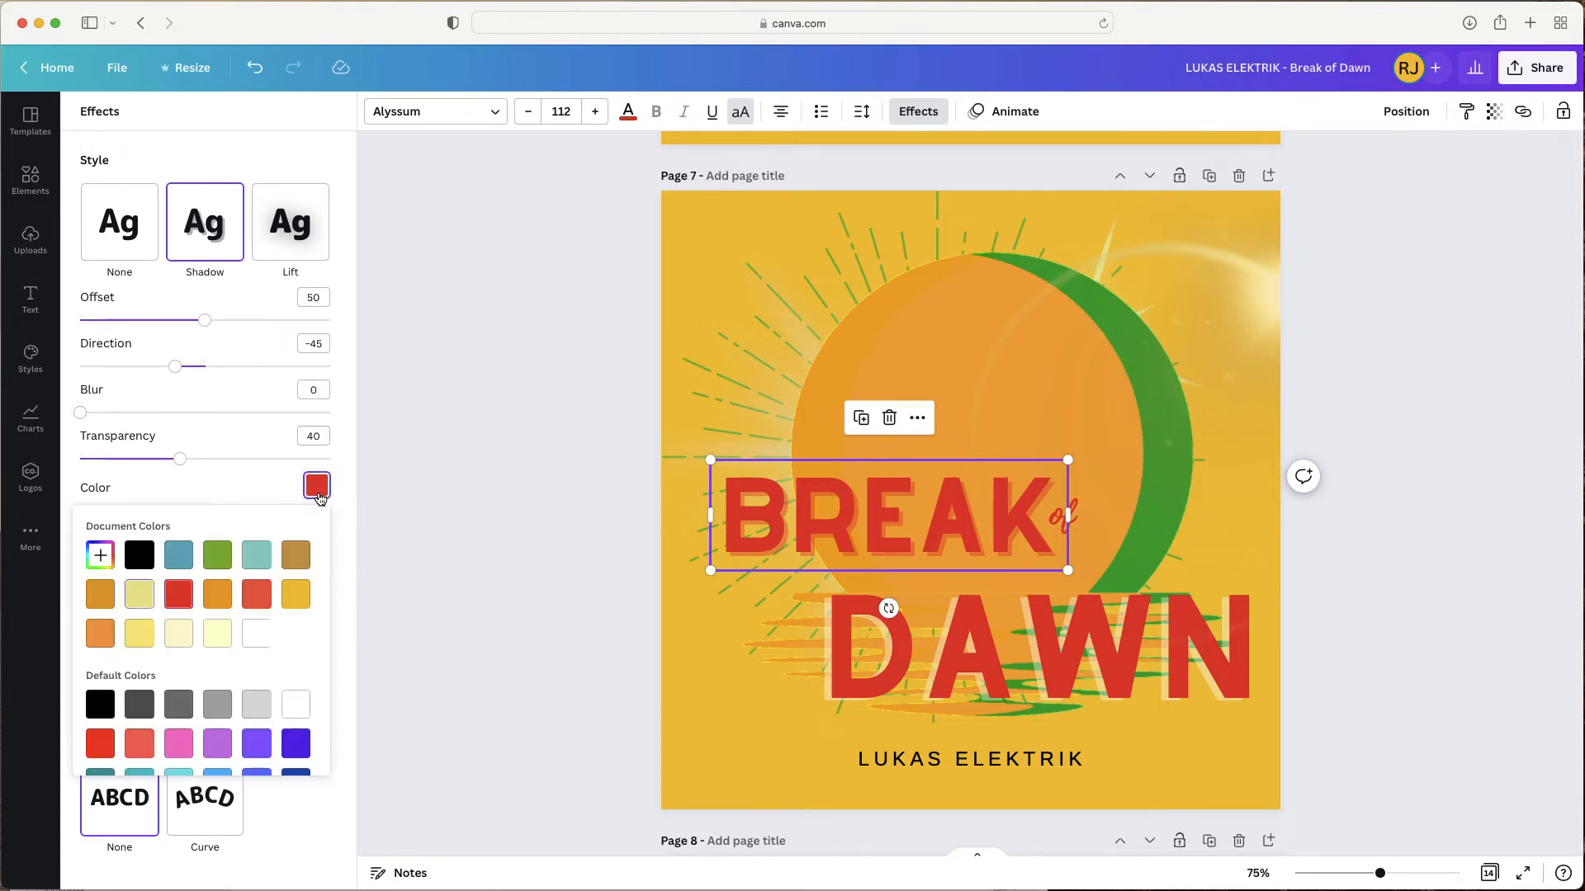
left_click(257, 640)
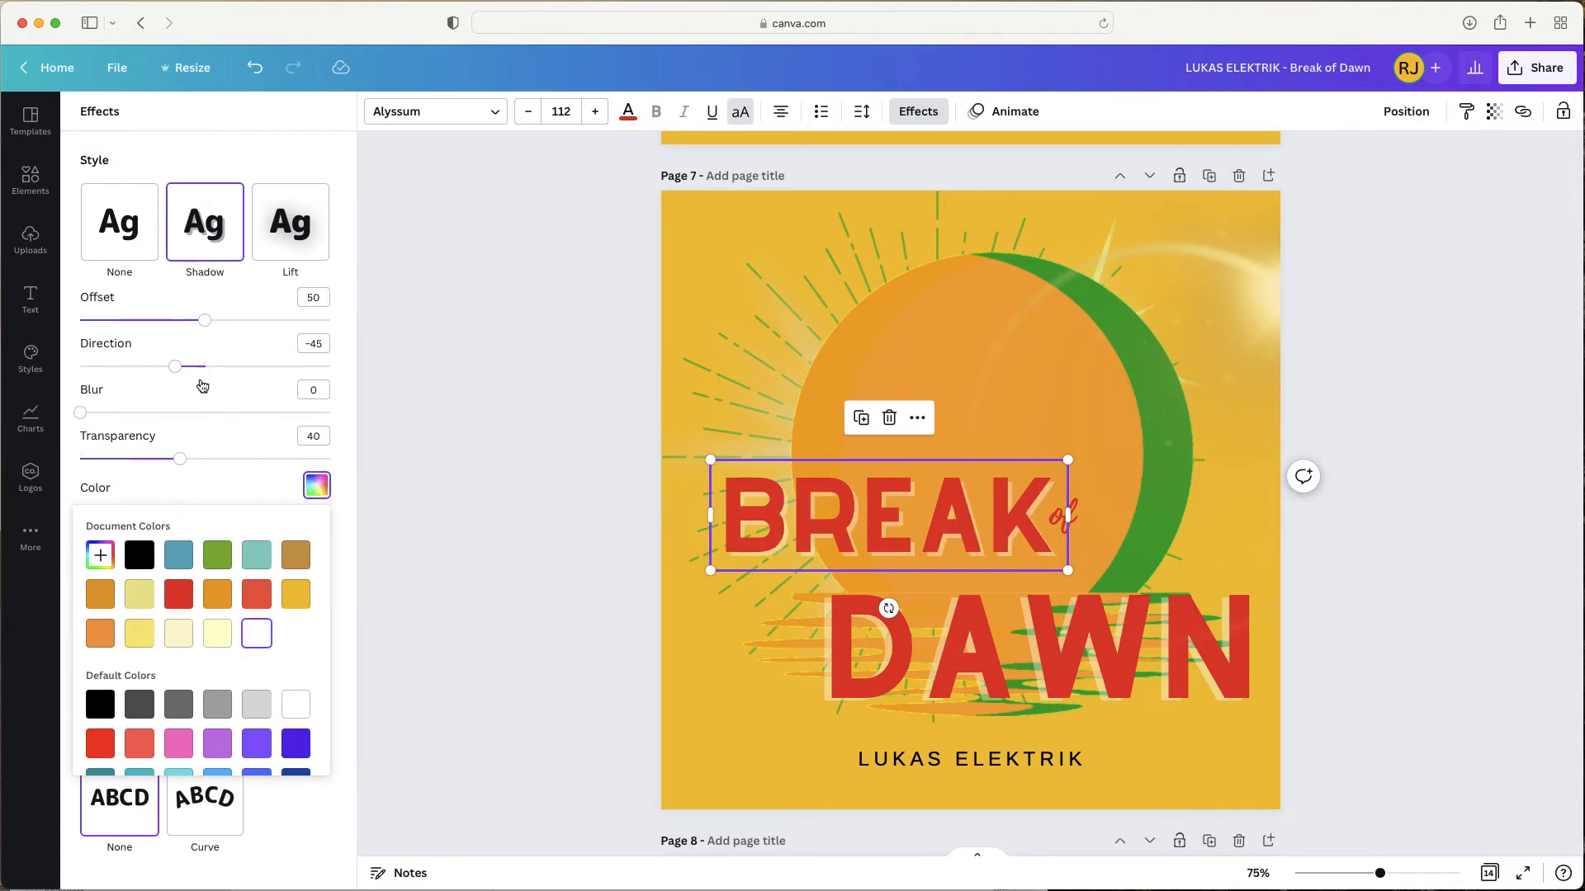
left_click_drag(186, 368, 268, 368)
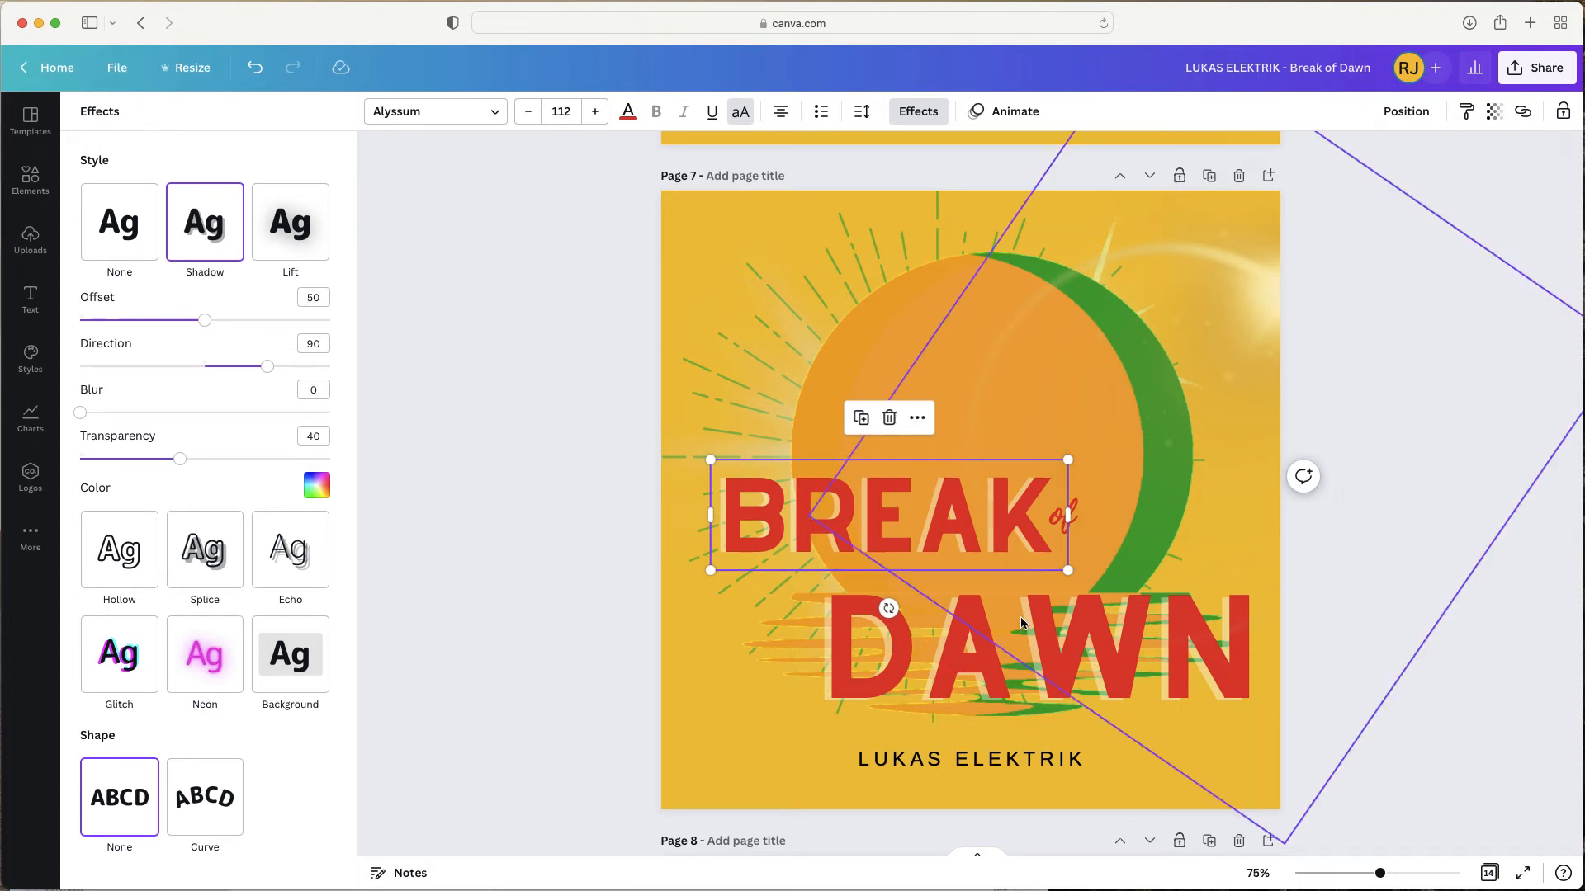
left_click(512, 473)
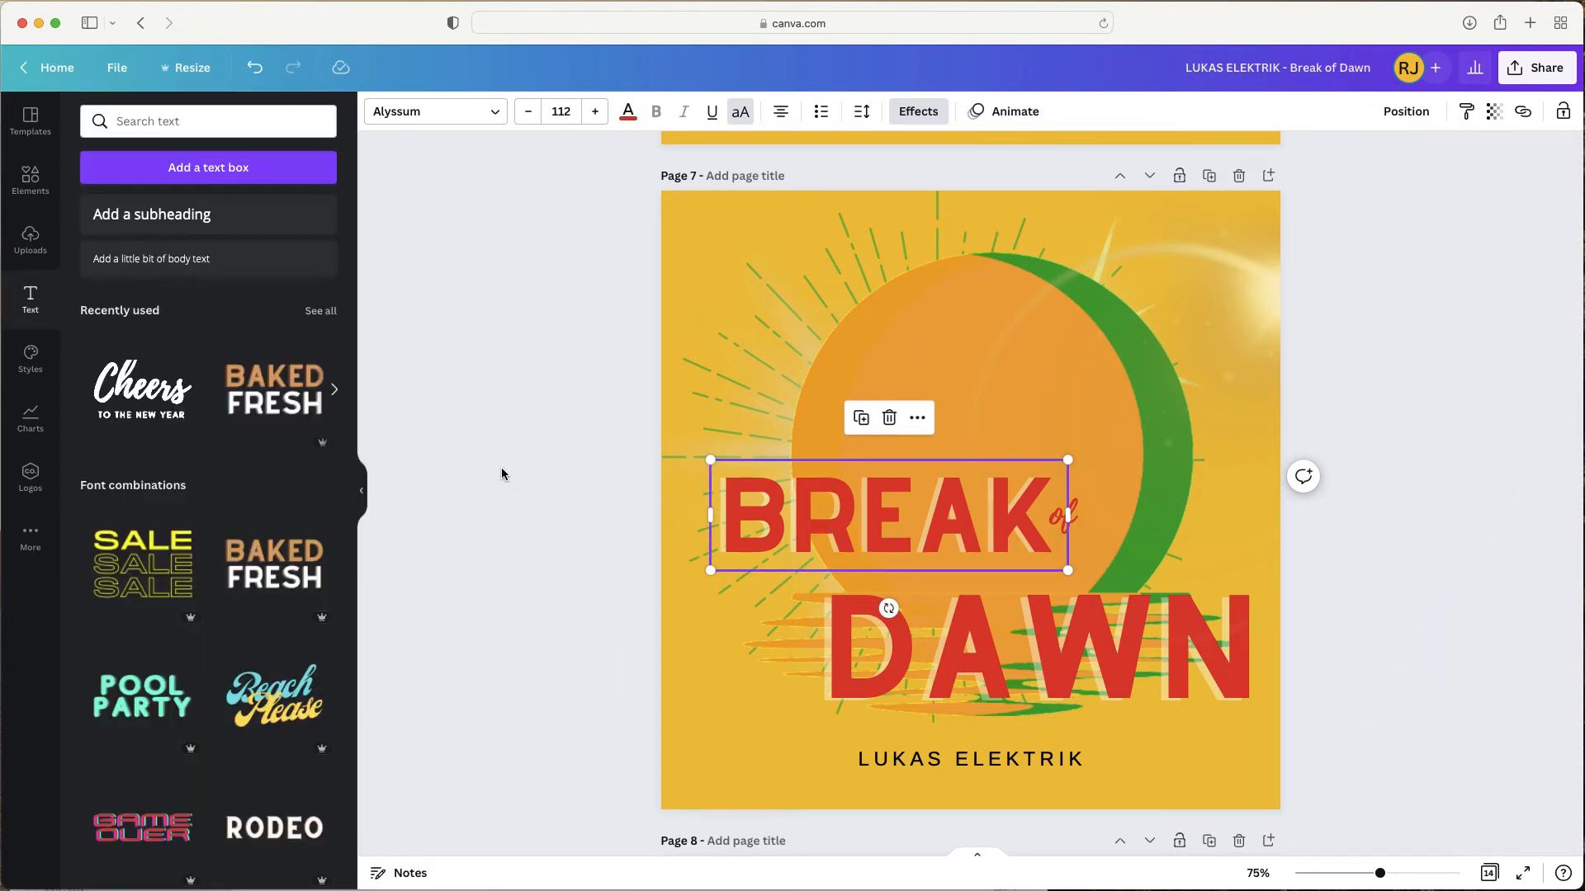
- Search the text designs and the graphic elements for "radius"
left_click(228, 120)
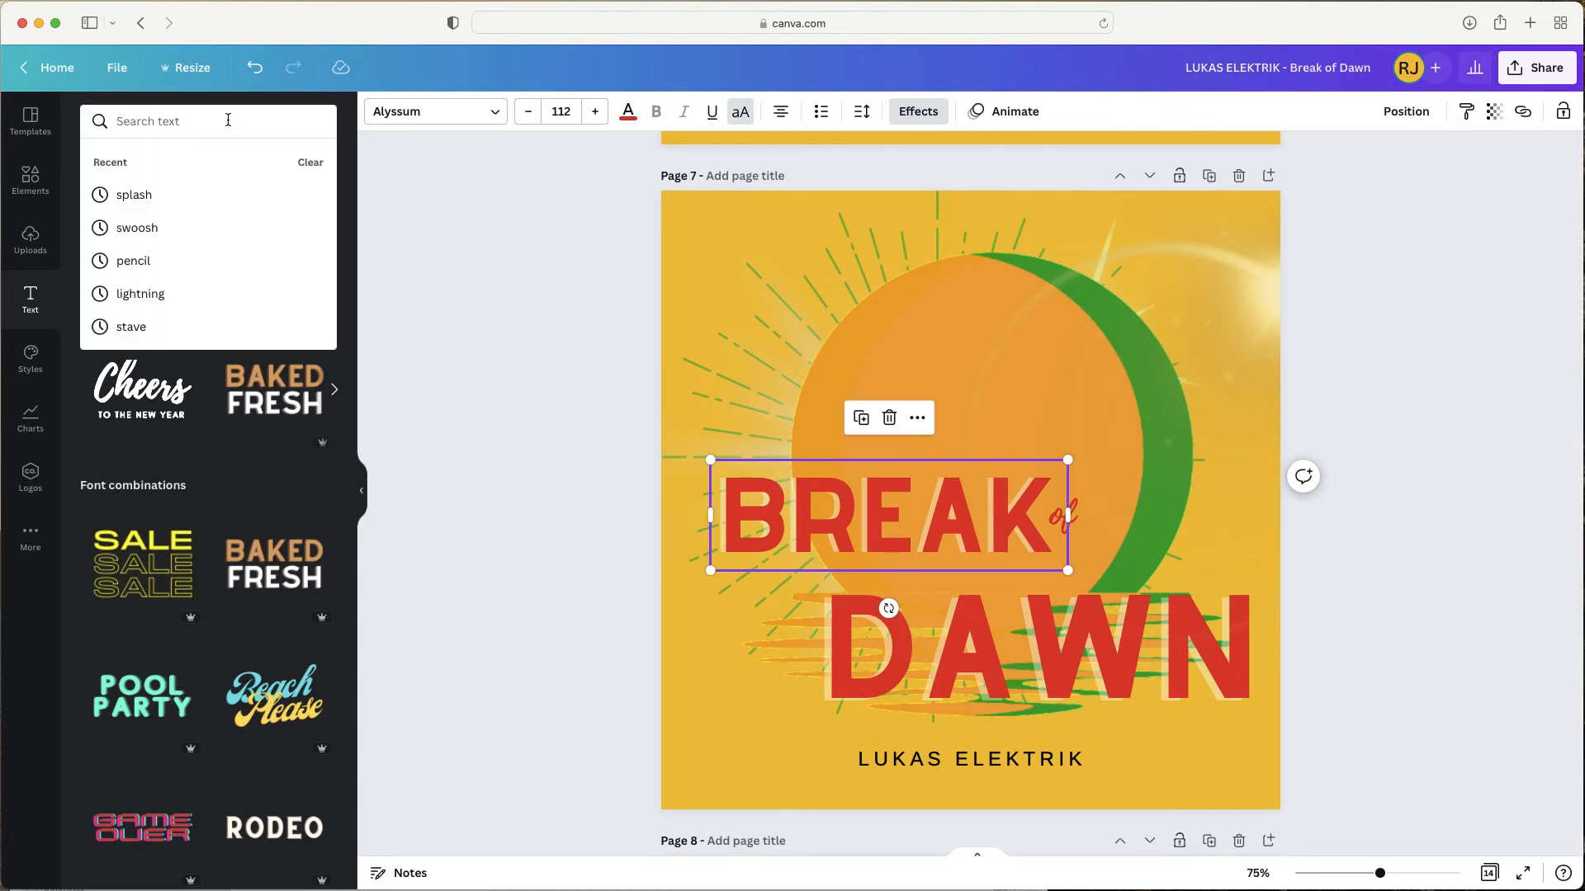
type("rad")
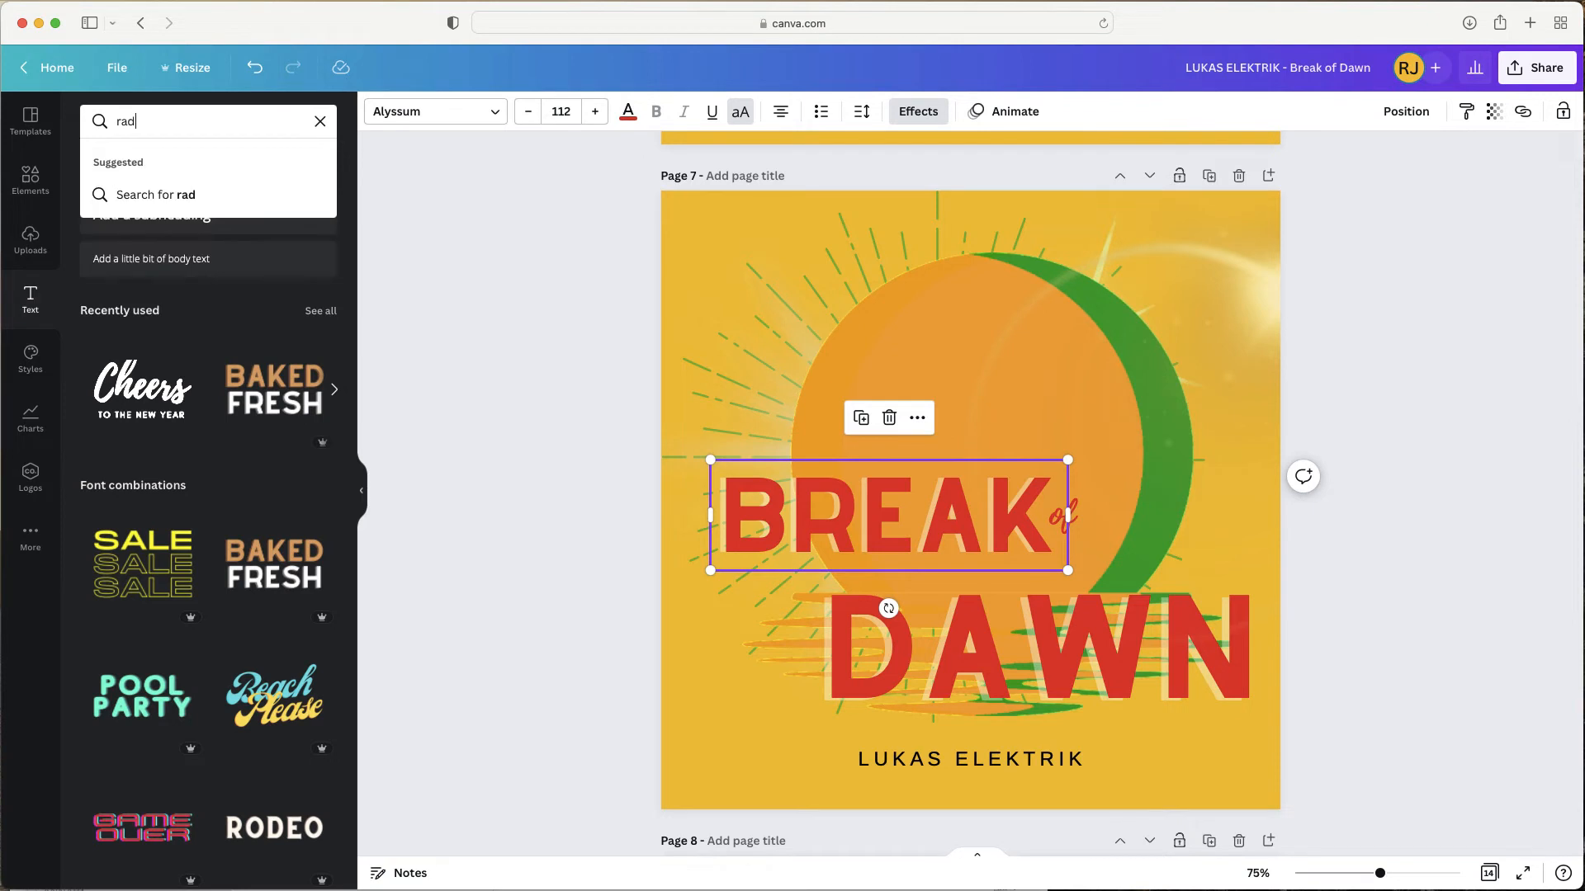
type("ius")
key("Return")
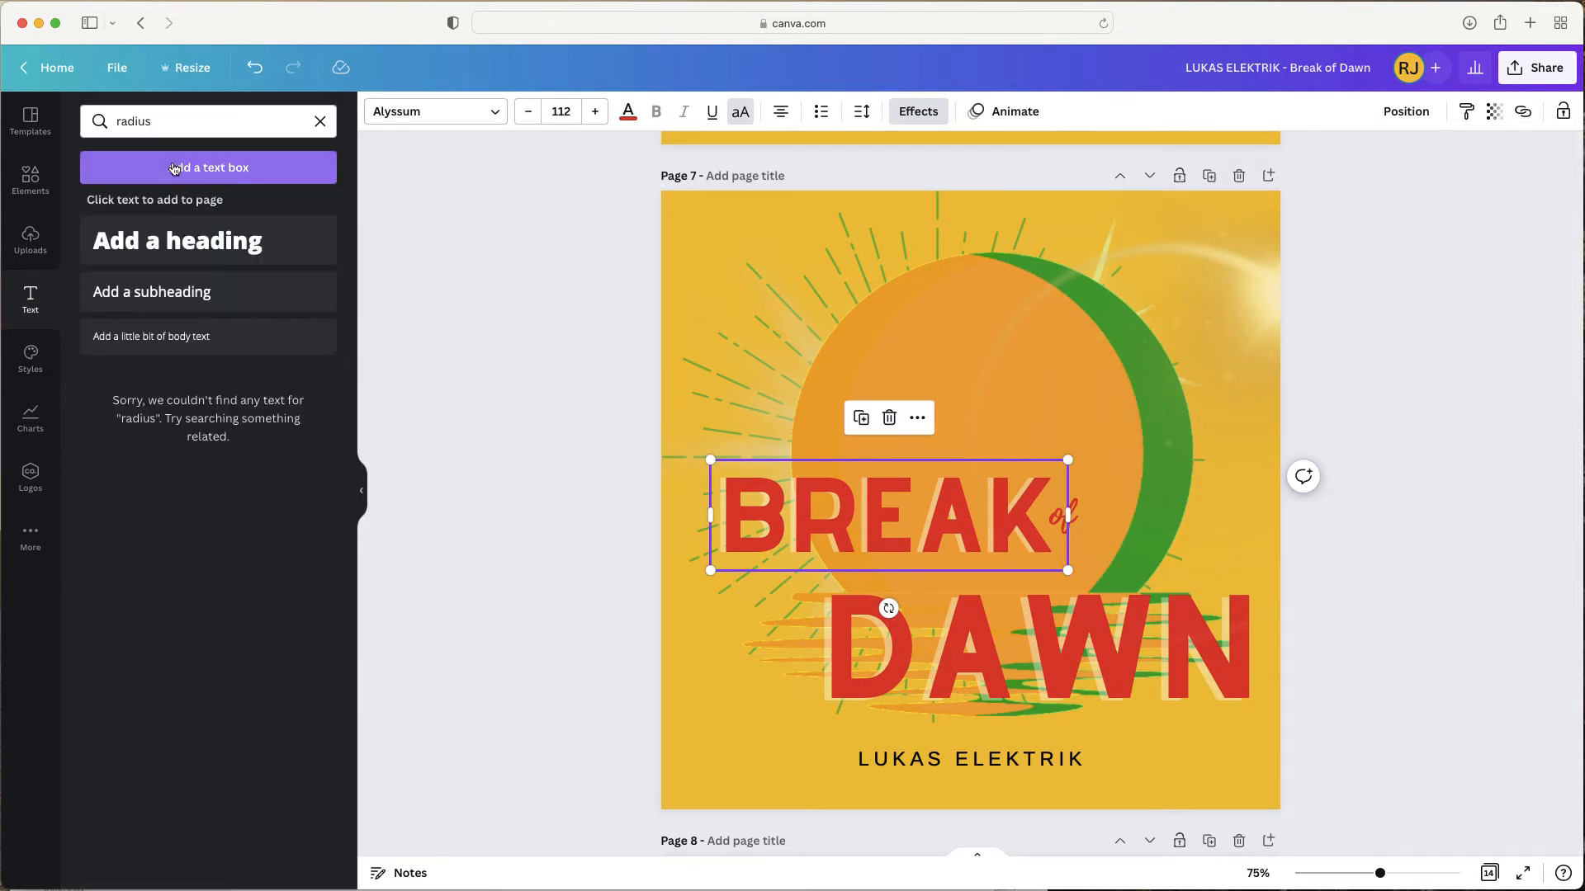
left_click(30, 178)
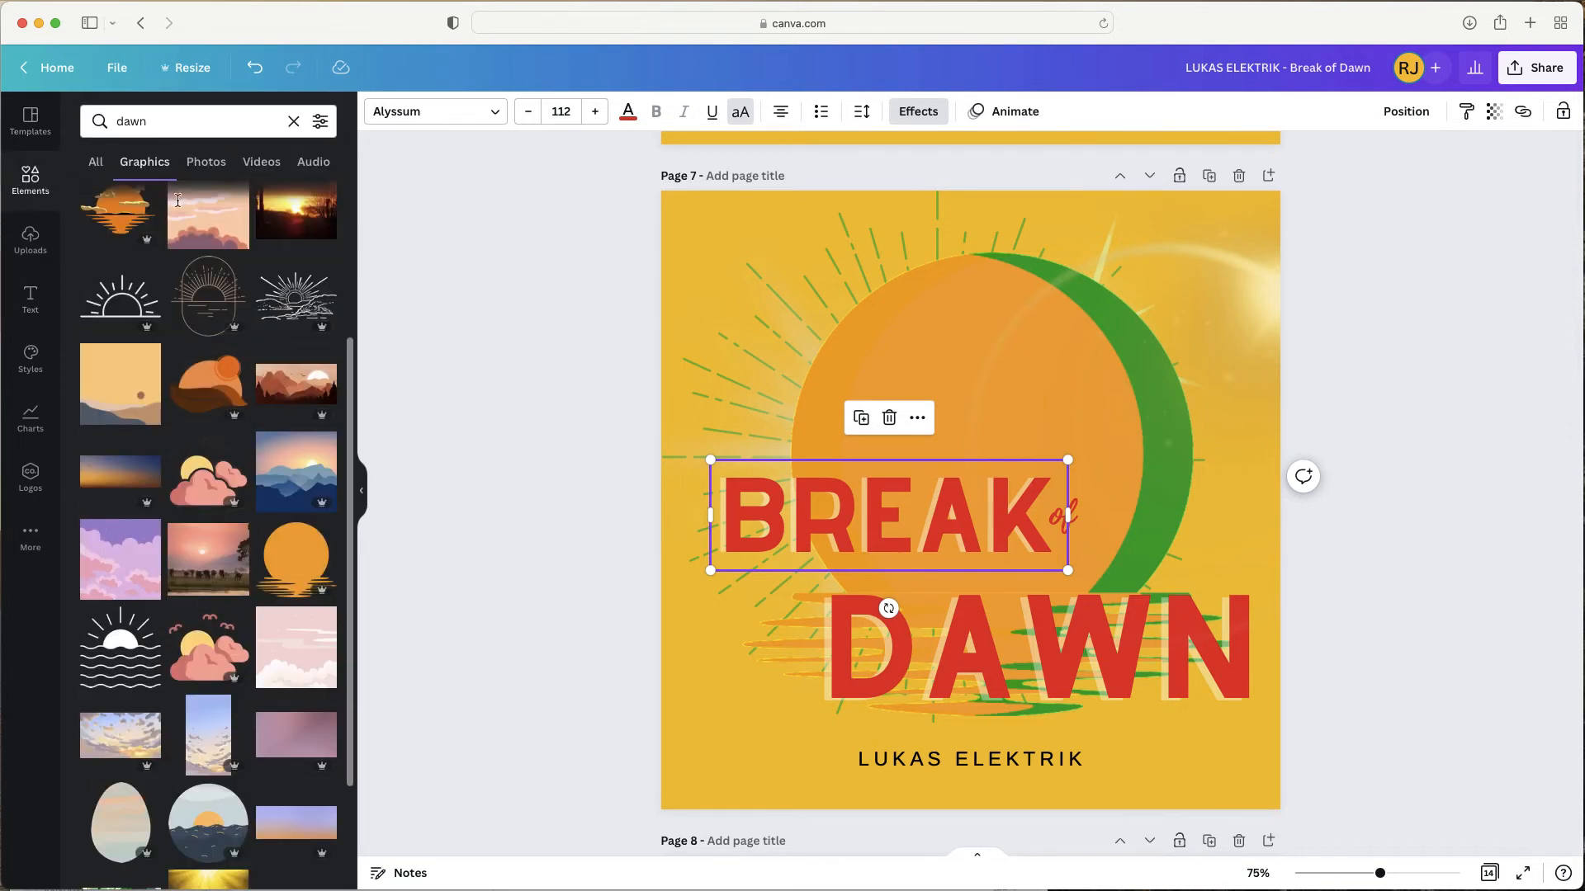
left_click(103, 114)
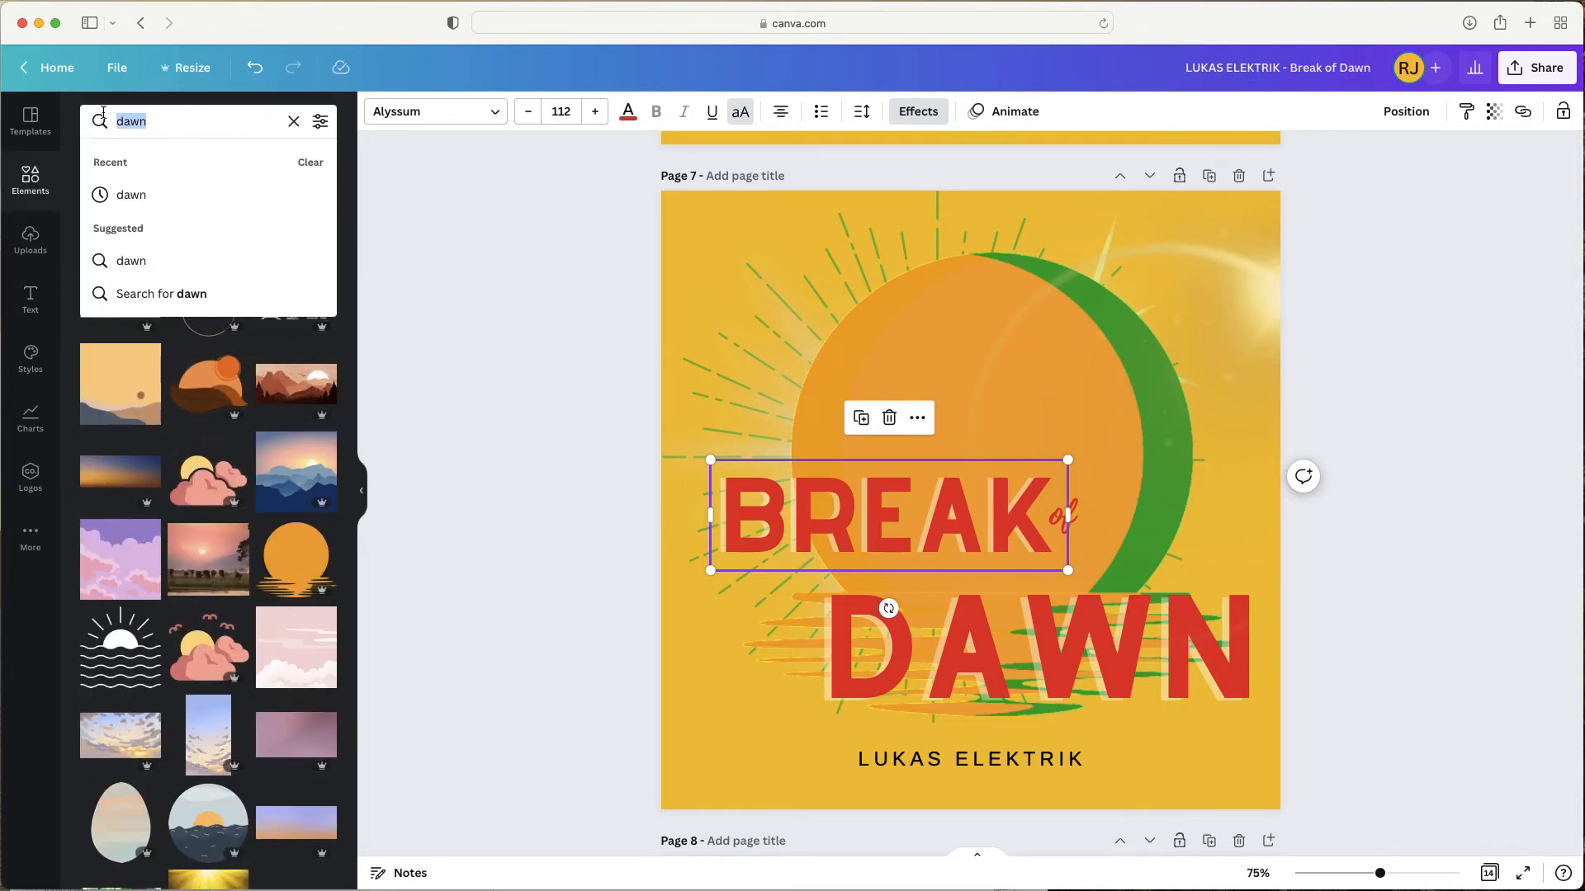
type("radius")
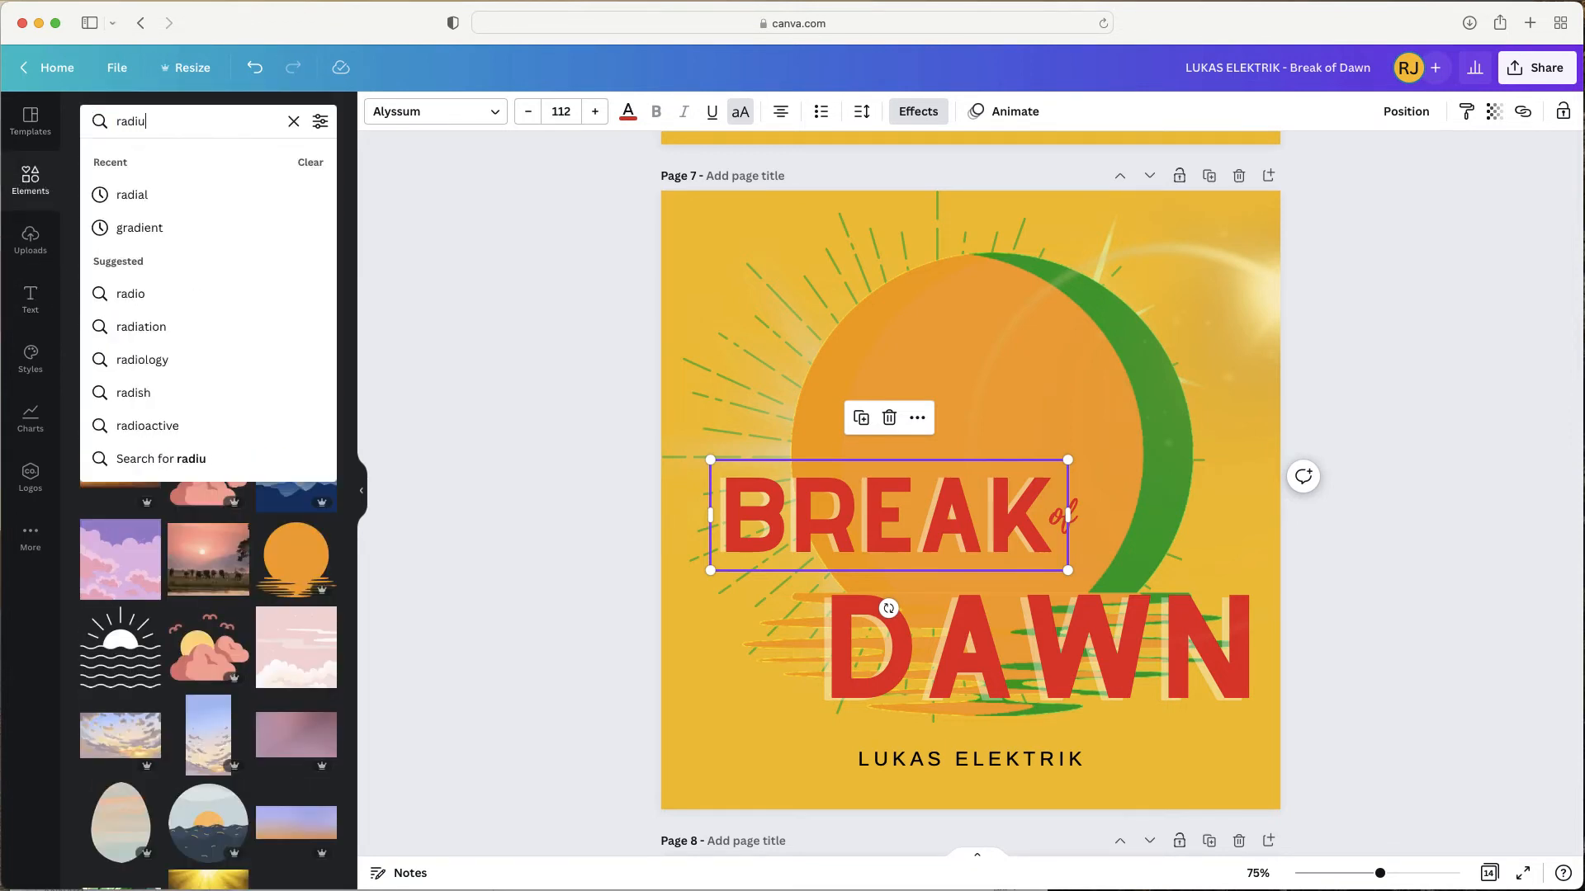
key("Return")
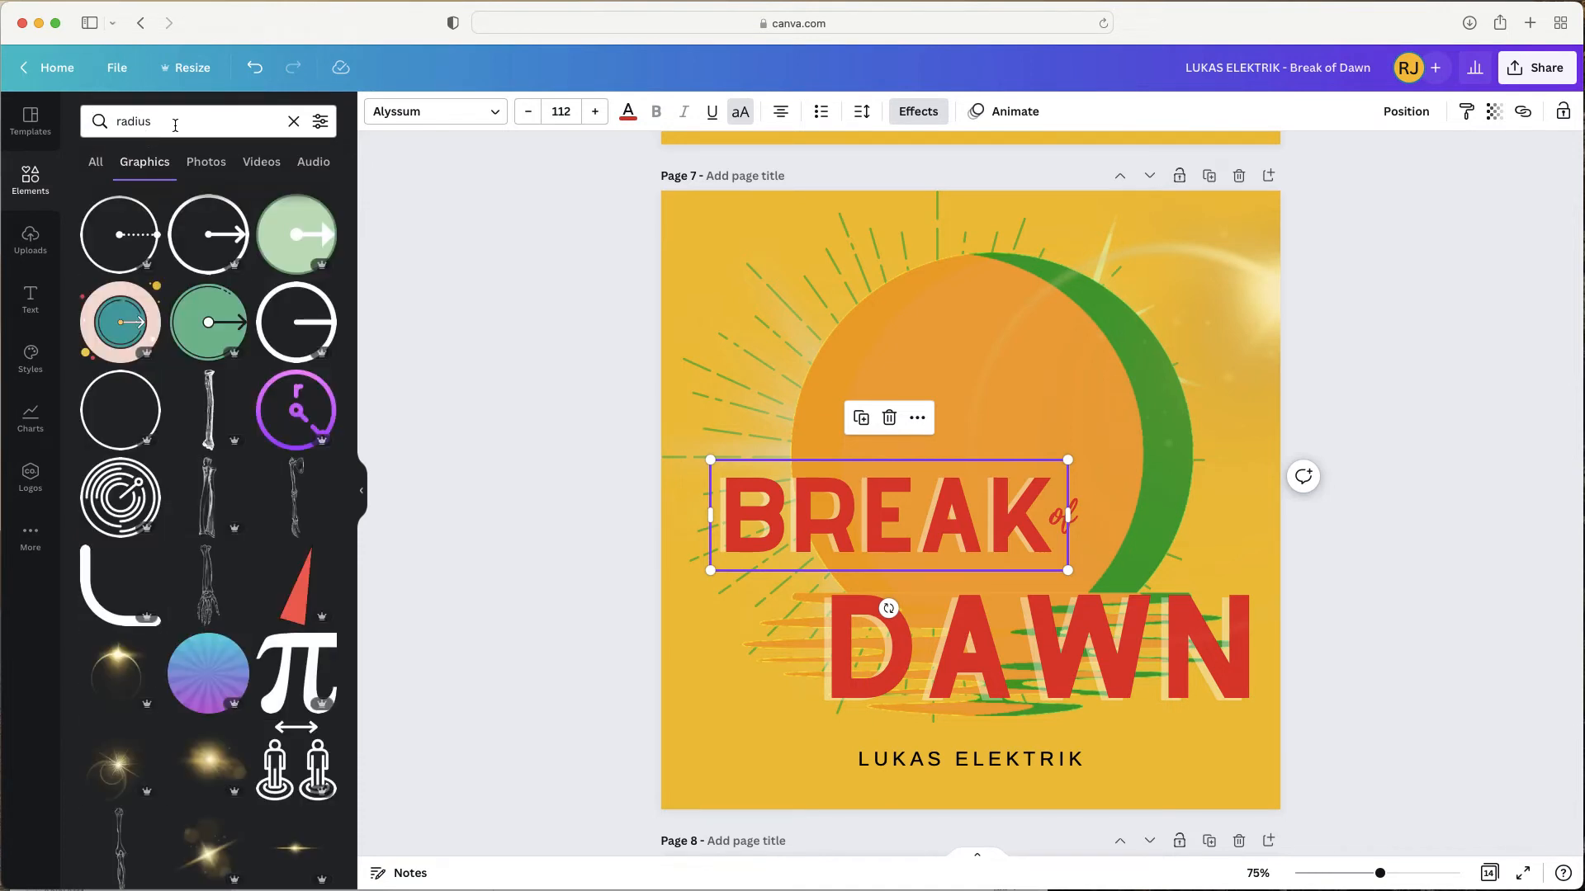
- Search the graphics for "rays" and try to add the orange fan of rays to the cover
left_click(110, 120)
type("rays")
key("Return")
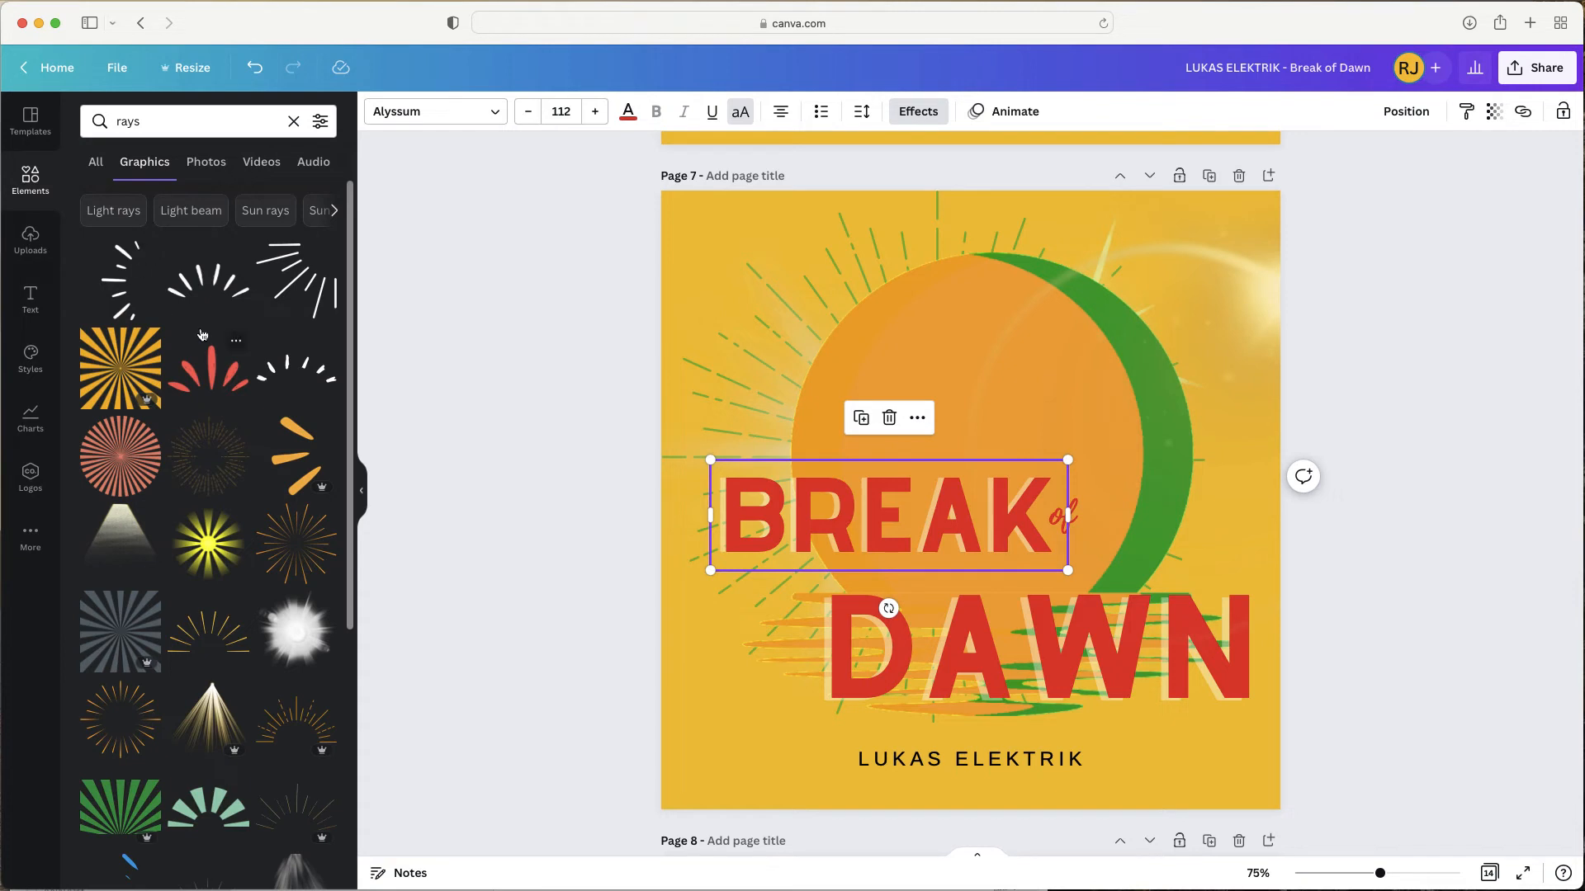
scroll(205, 369, "down", 3)
scroll(205, 368, "down", 3)
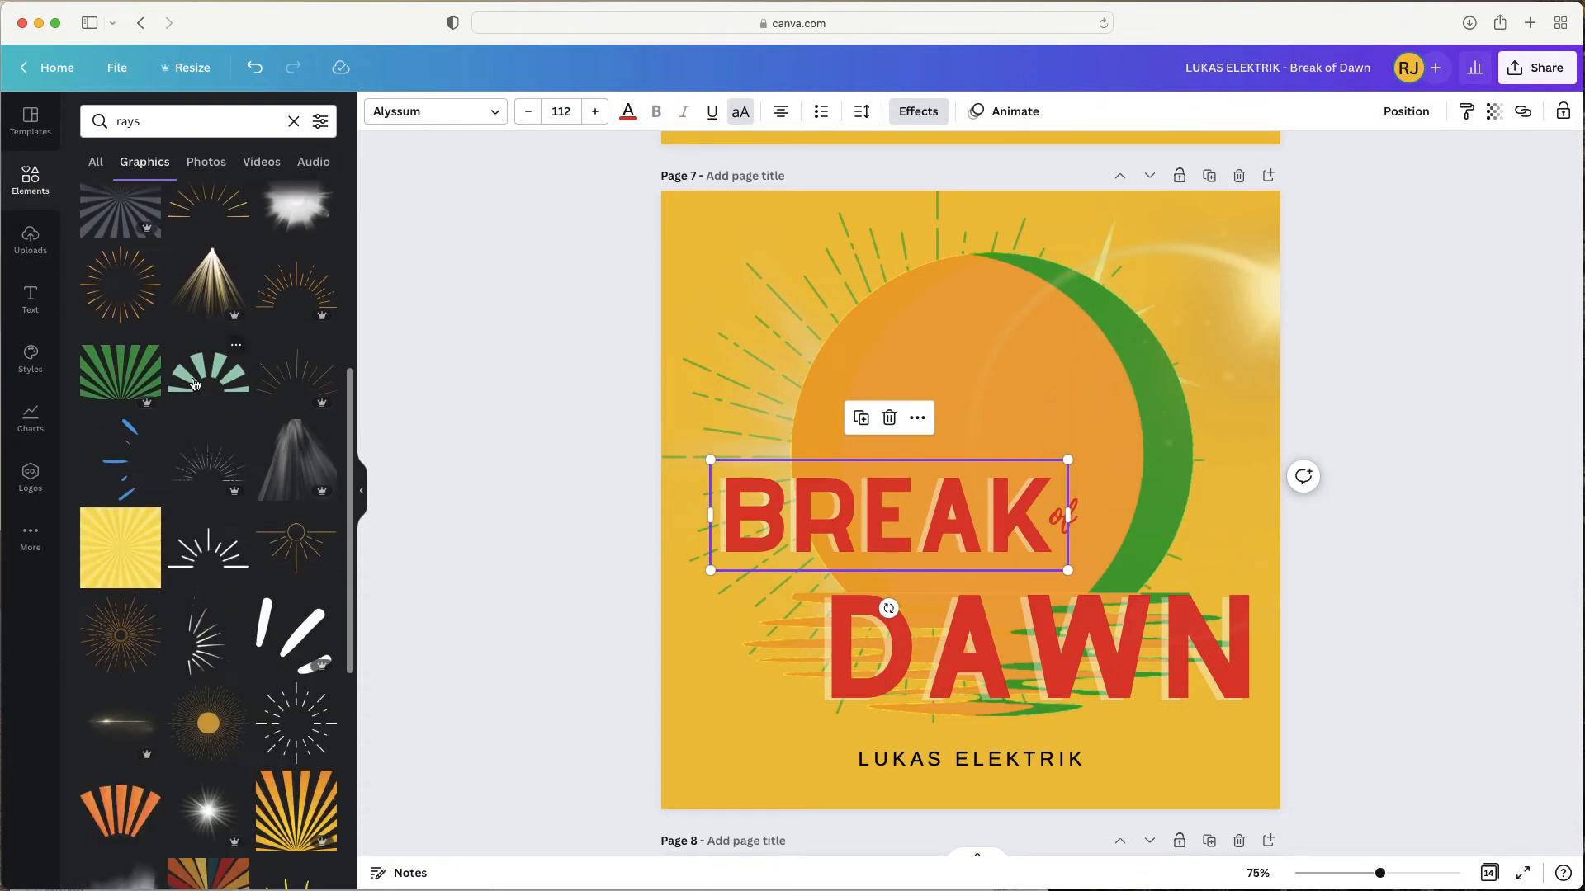
scroll(197, 391, "down", 1)
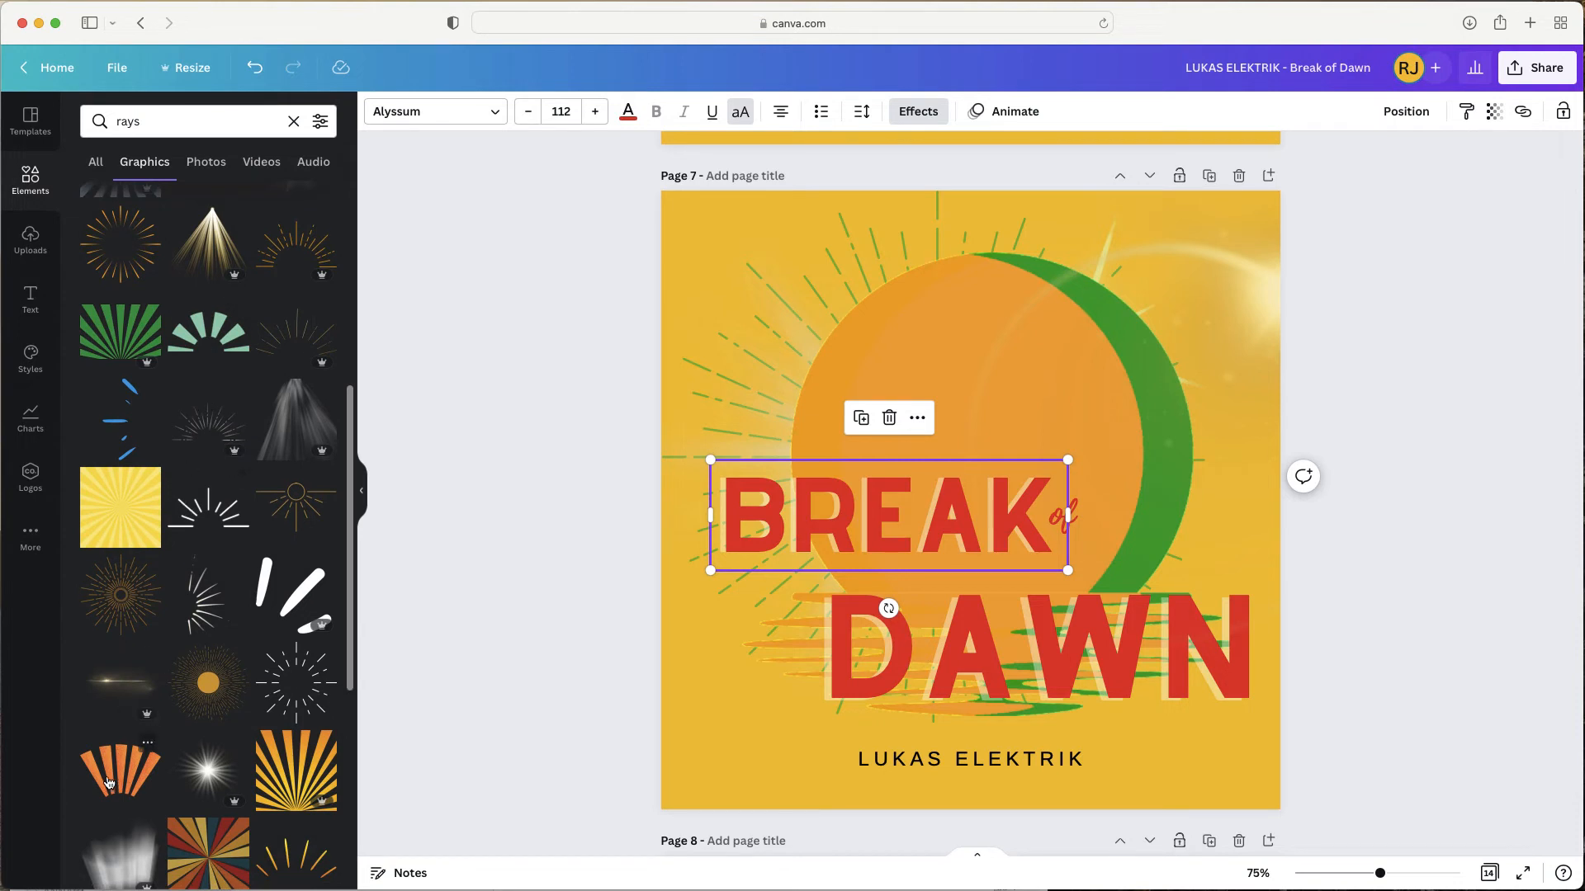
left_click_drag(106, 778, 612, 710)
left_click_drag(714, 700, 611, 464)
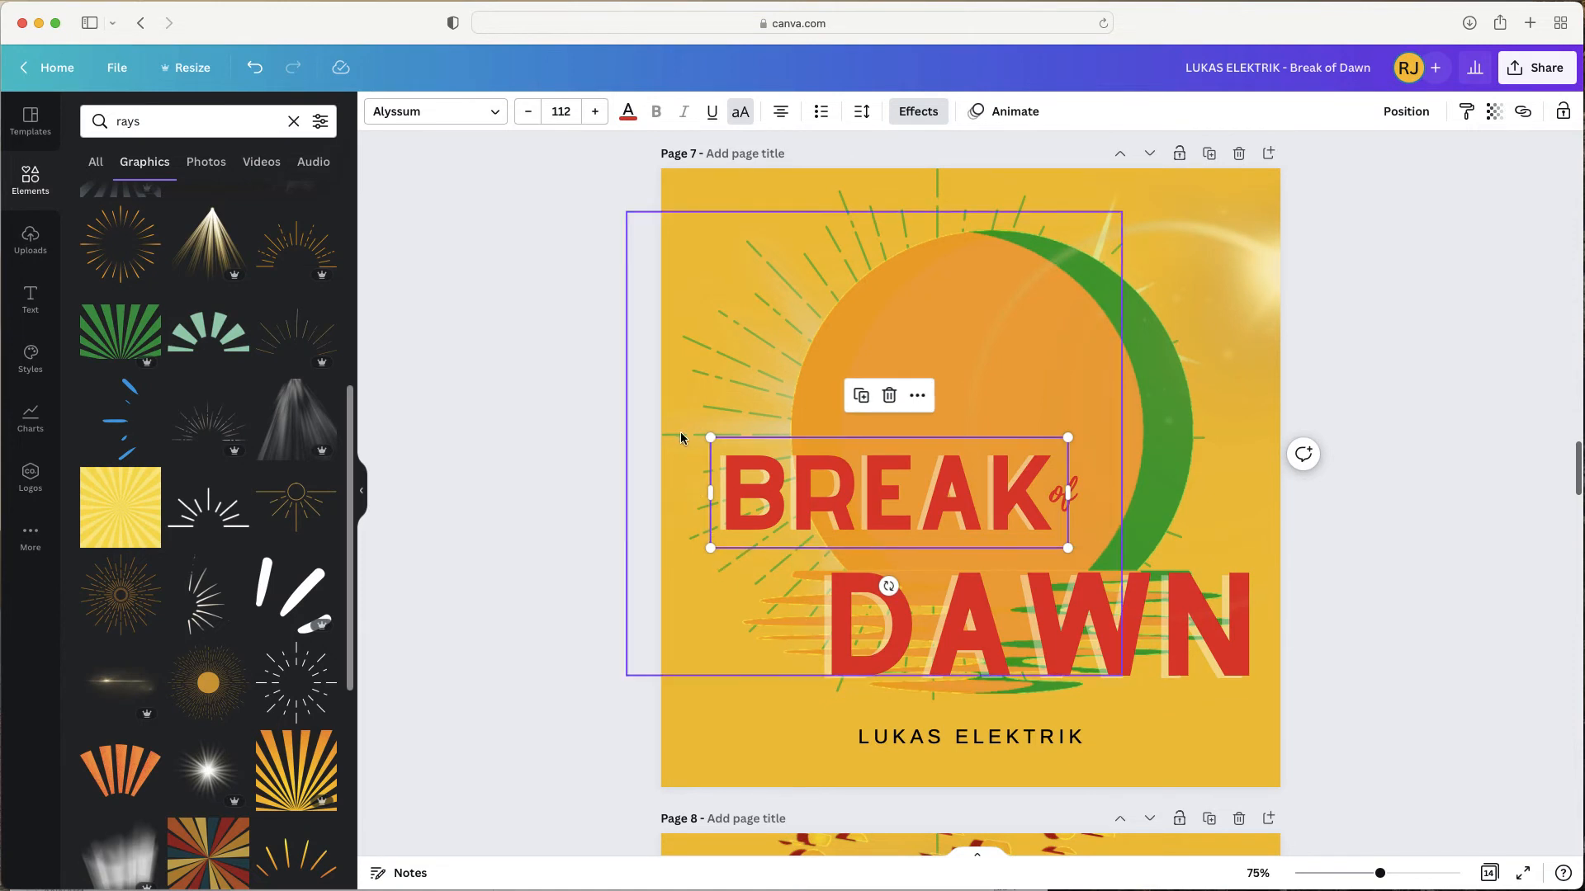
- Bring the white starburst flare hidden behind the sun to the front and move it to the sun's upper-left edge
left_click(669, 493)
right_click(667, 490)
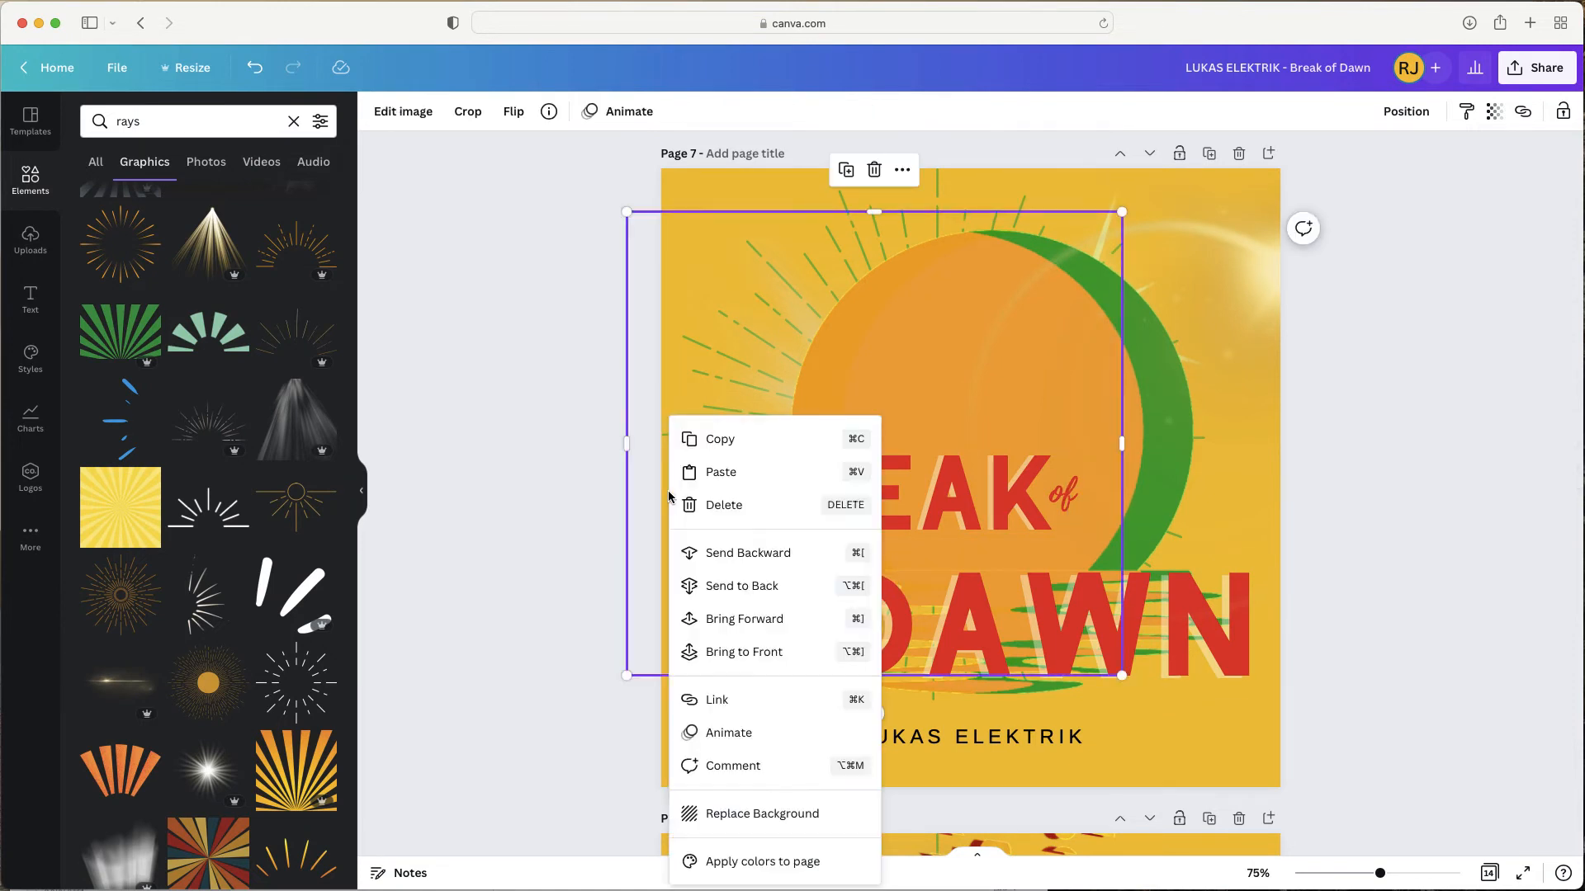
left_click(735, 652)
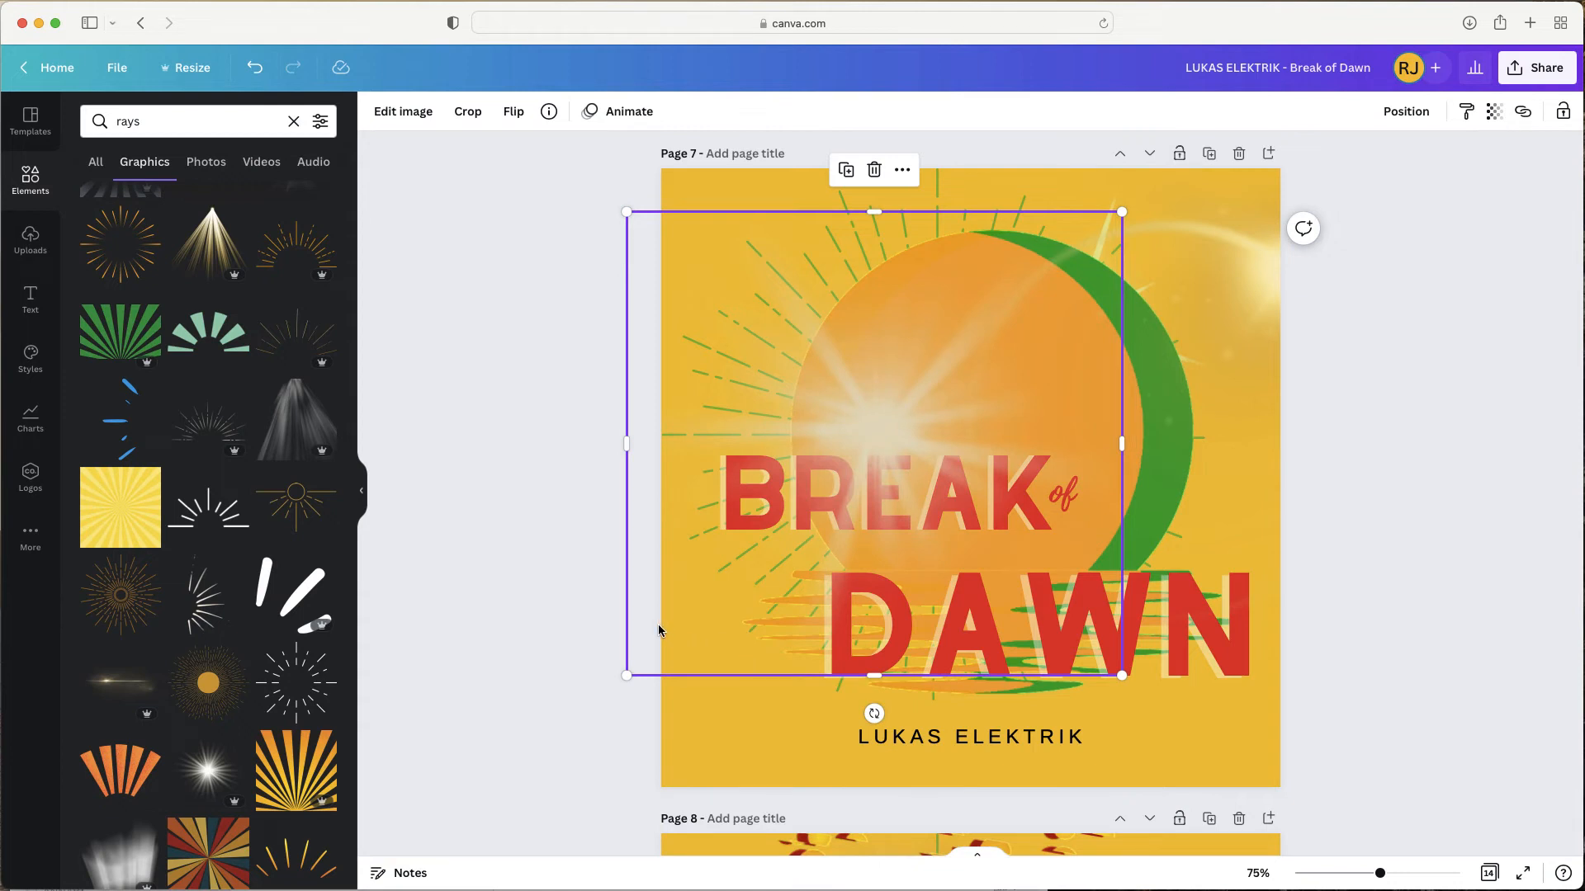
left_click_drag(658, 629, 615, 504)
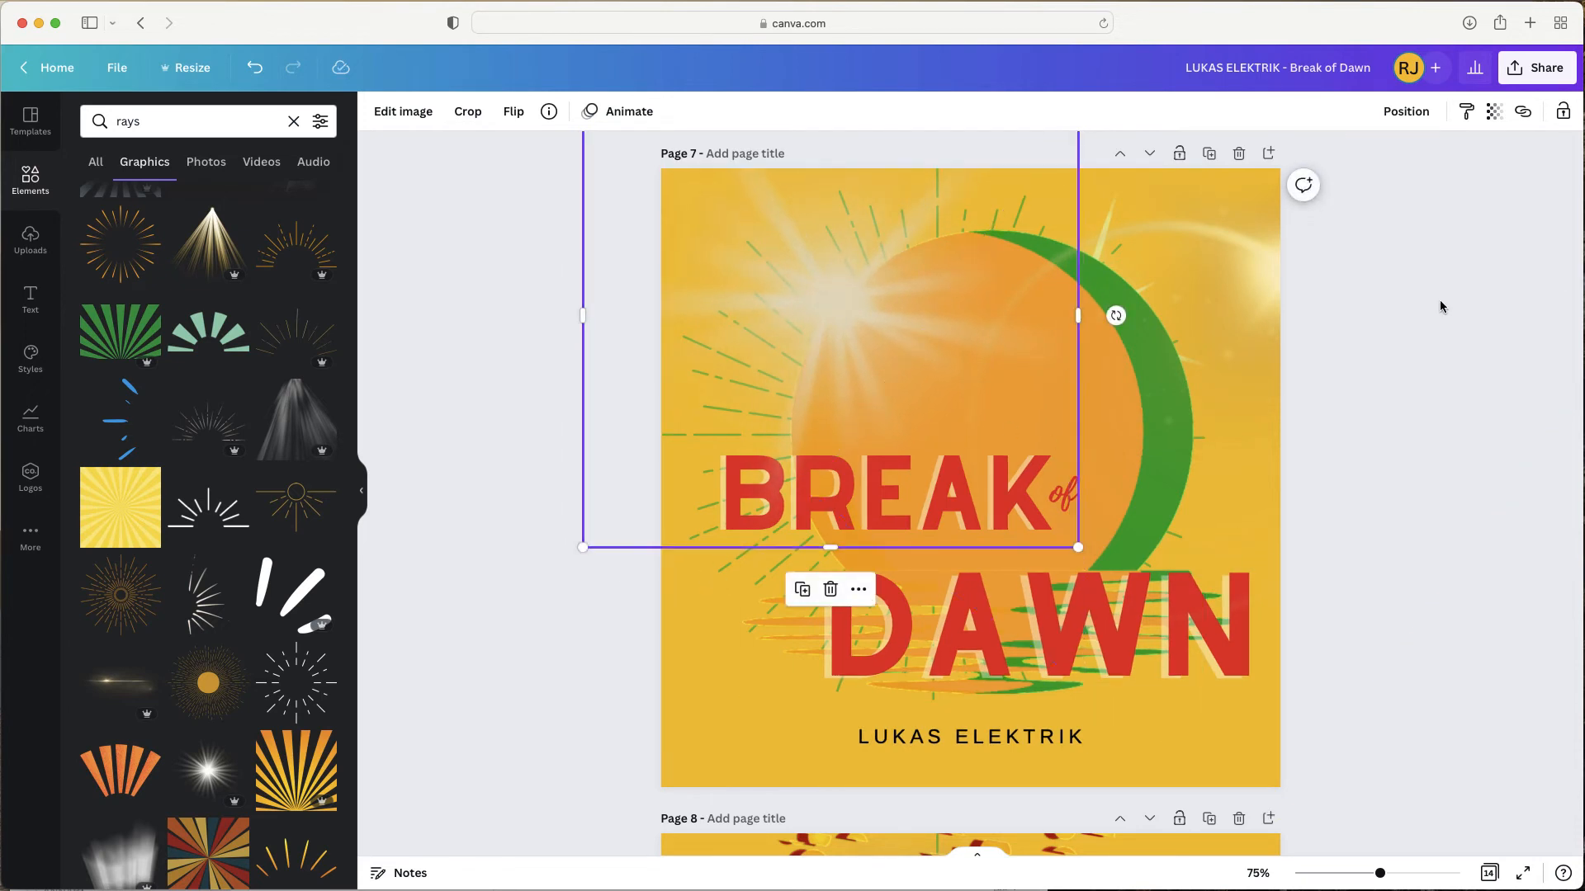
- Move the large tilted lens flare farther right and slightly down, toward the cover's outer edge
left_click(1126, 379)
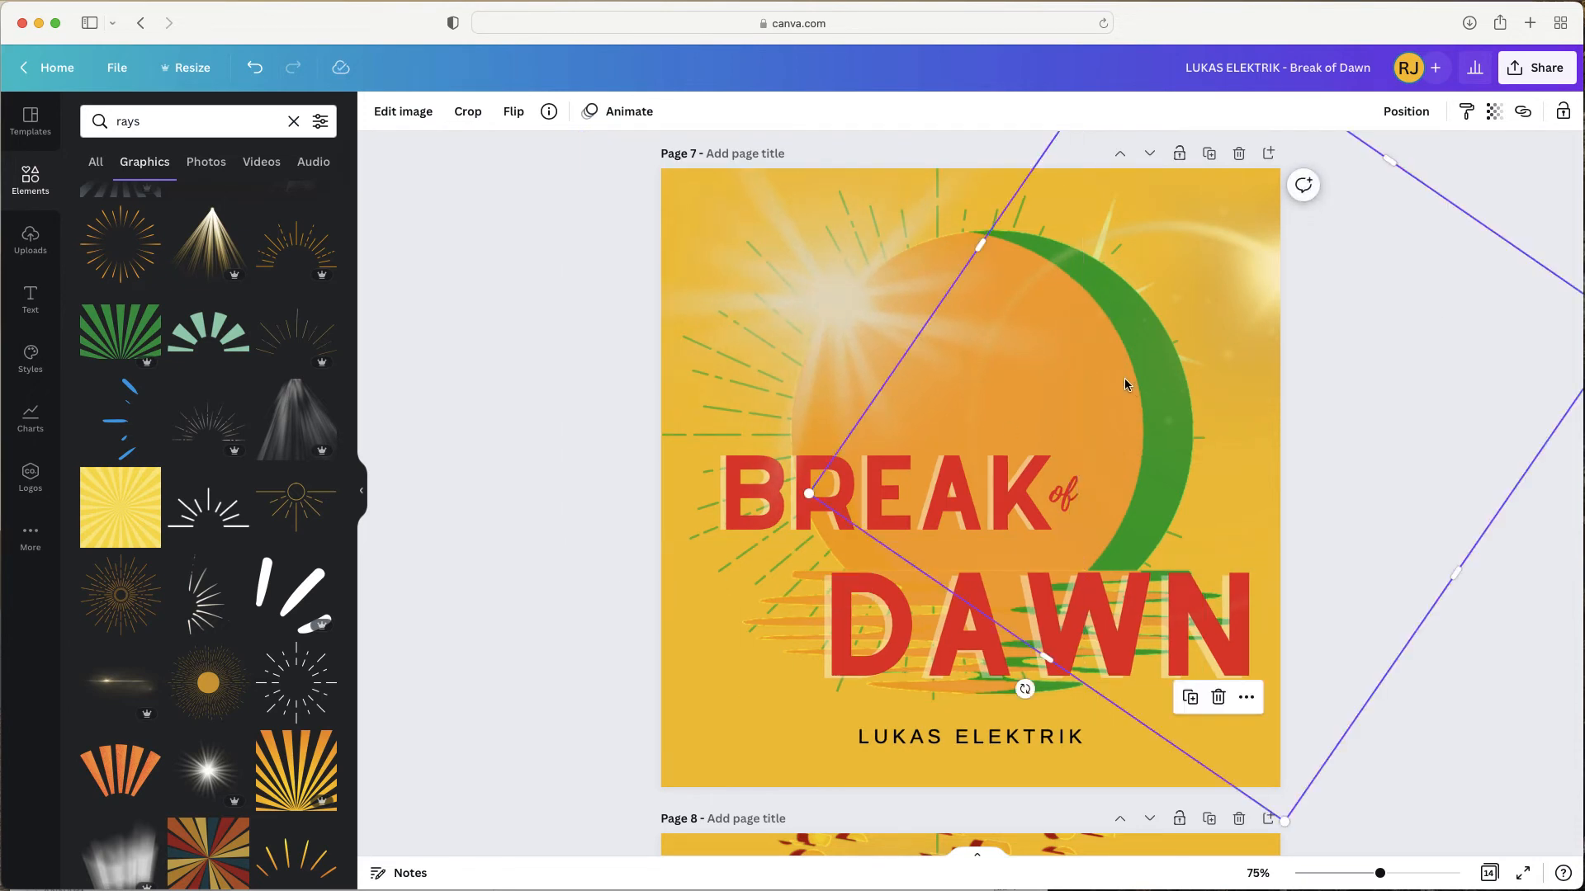
left_click_drag(1246, 377, 1345, 411)
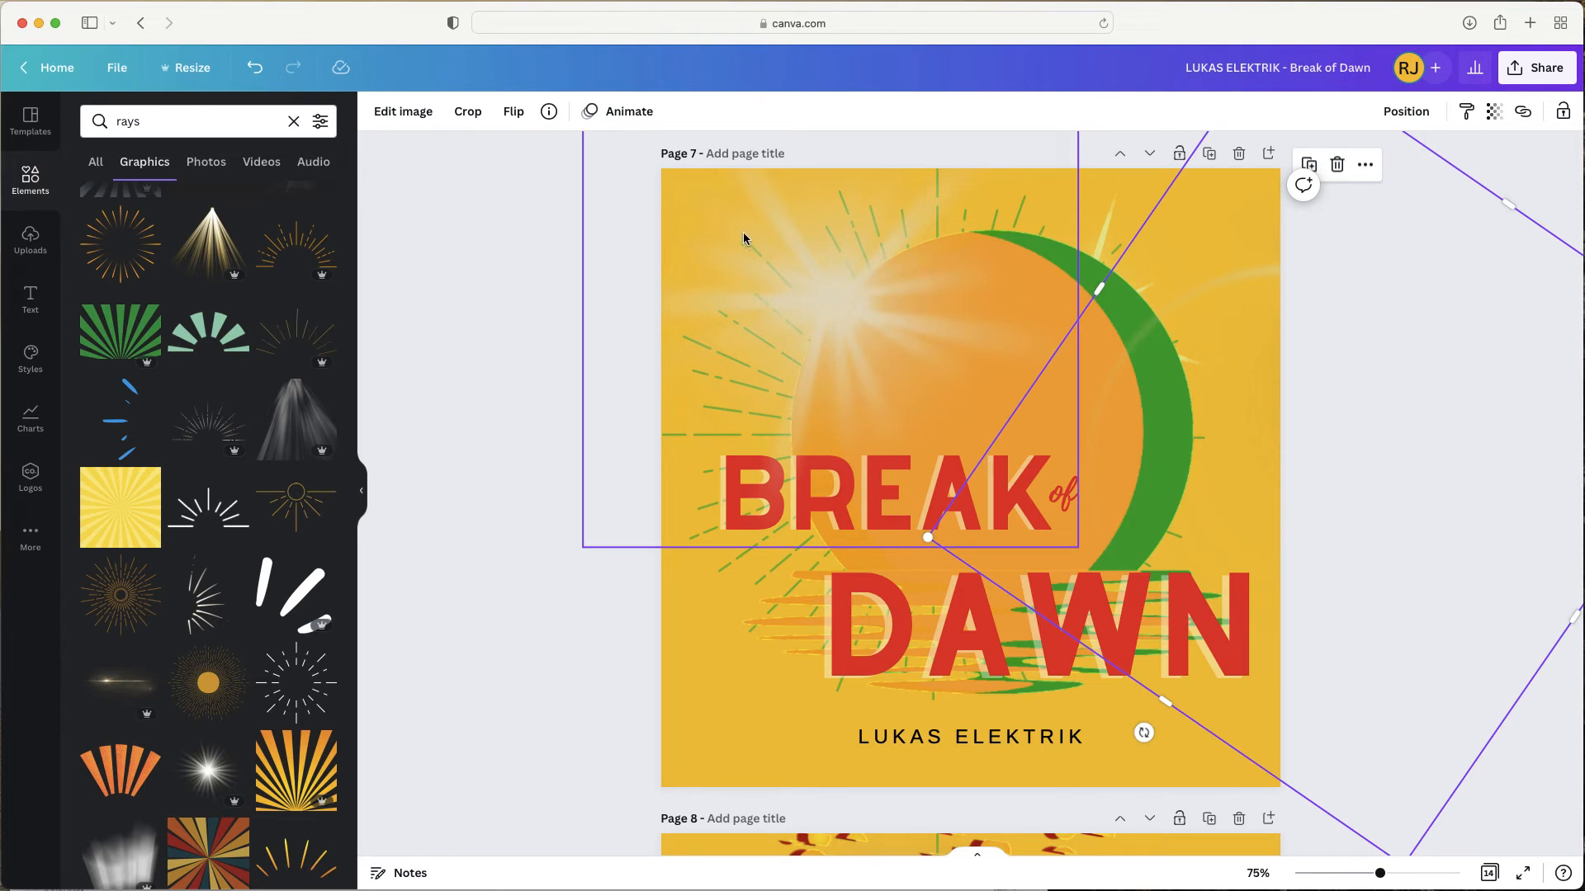
- Send the white starburst flare backward layer by layer until it sits behind the sun and the green rays
left_click(758, 211)
right_click(760, 211)
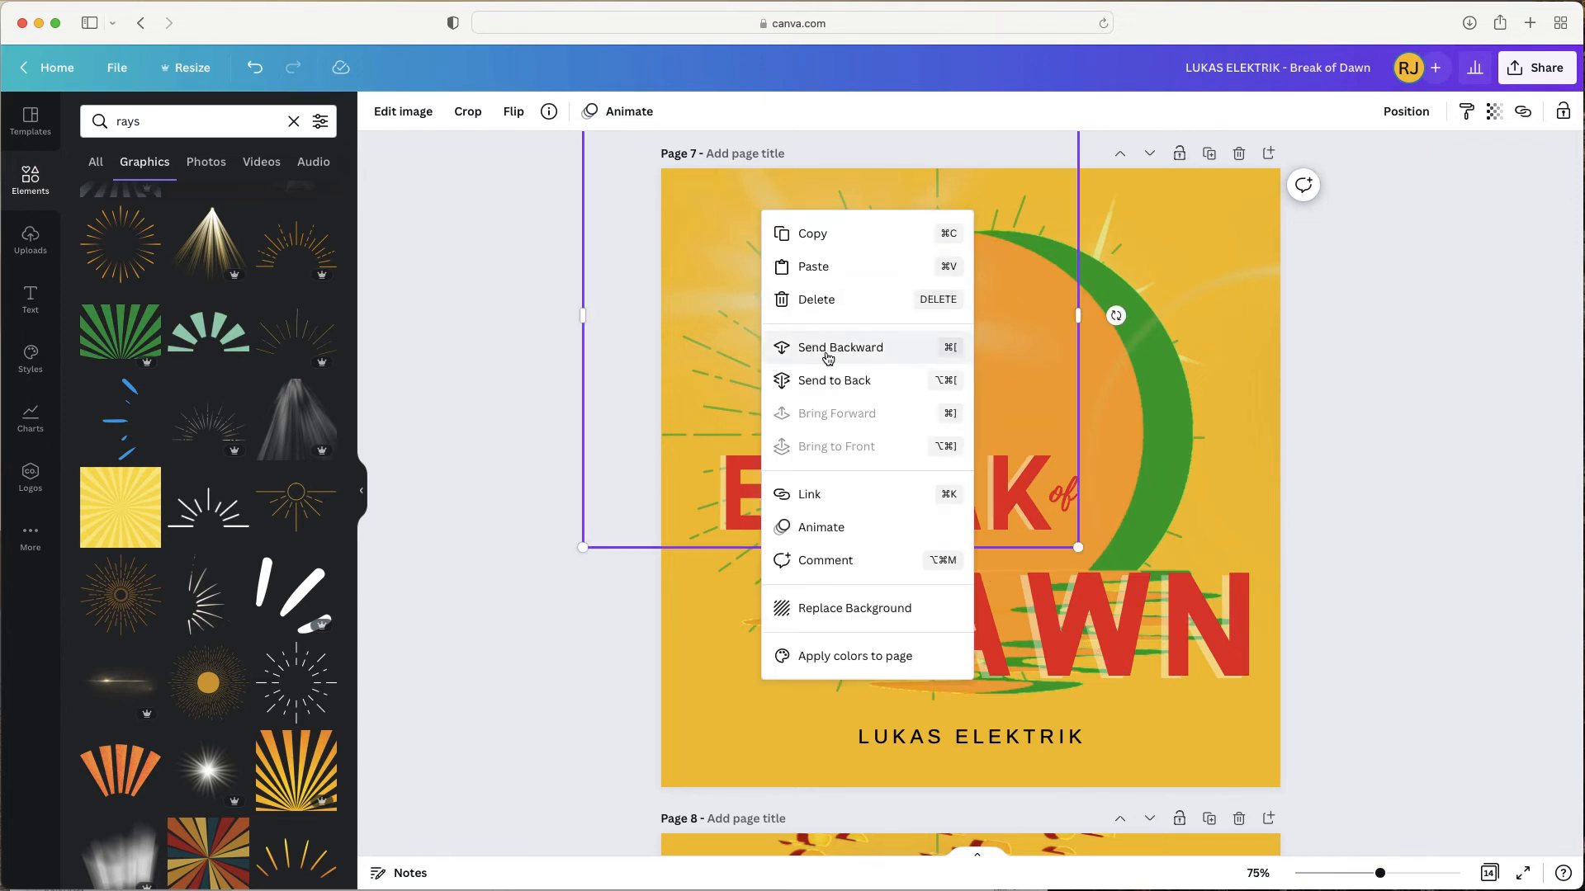
left_click(828, 351)
right_click(775, 215)
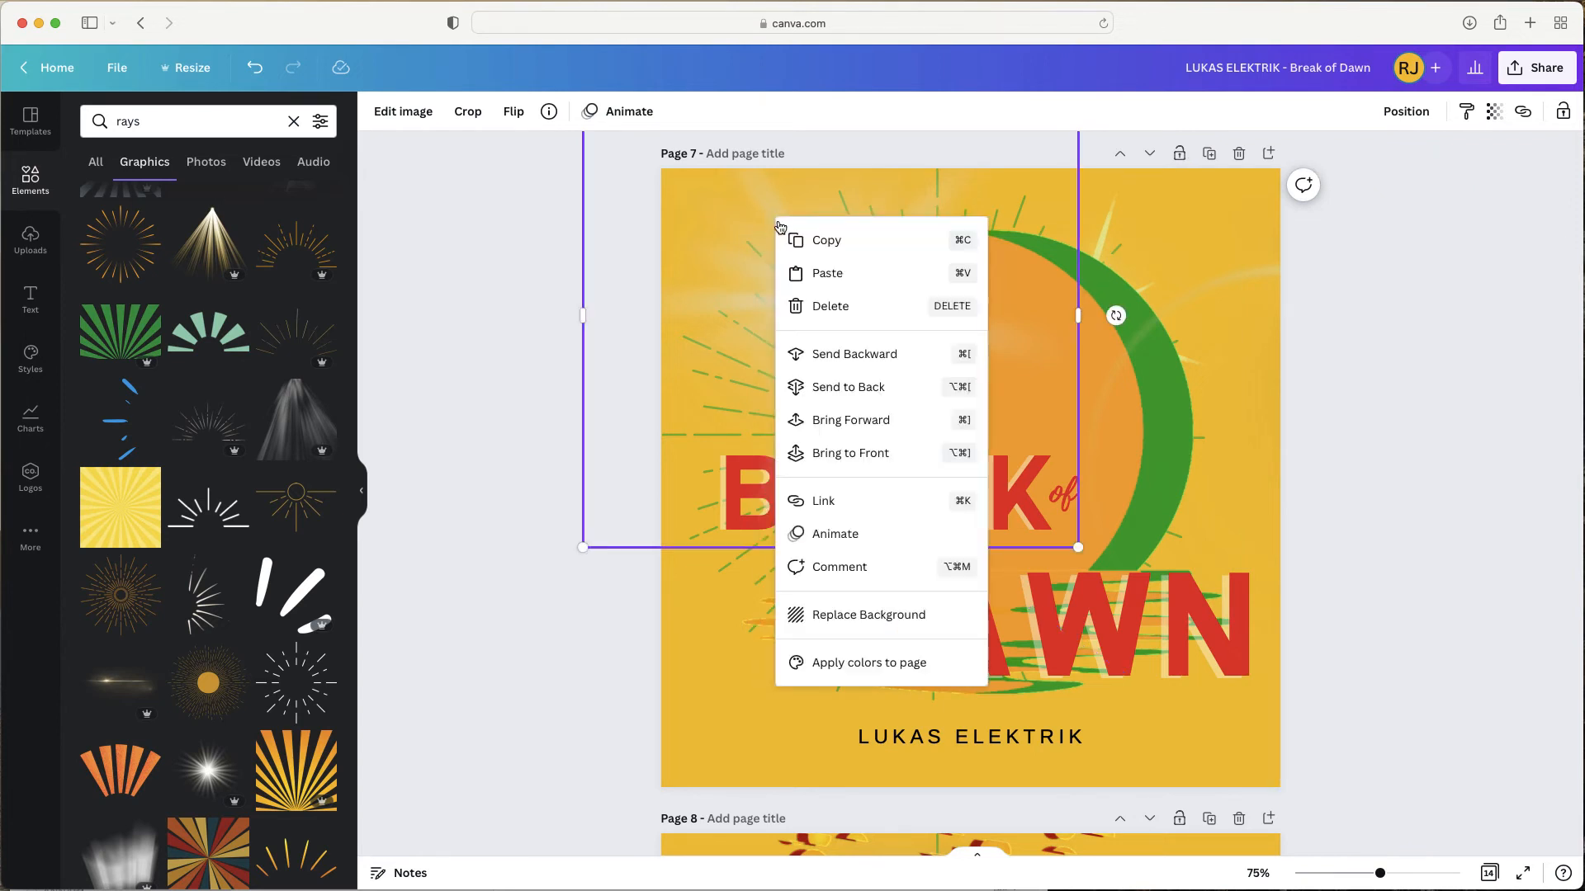
left_click(820, 355)
right_click(788, 215)
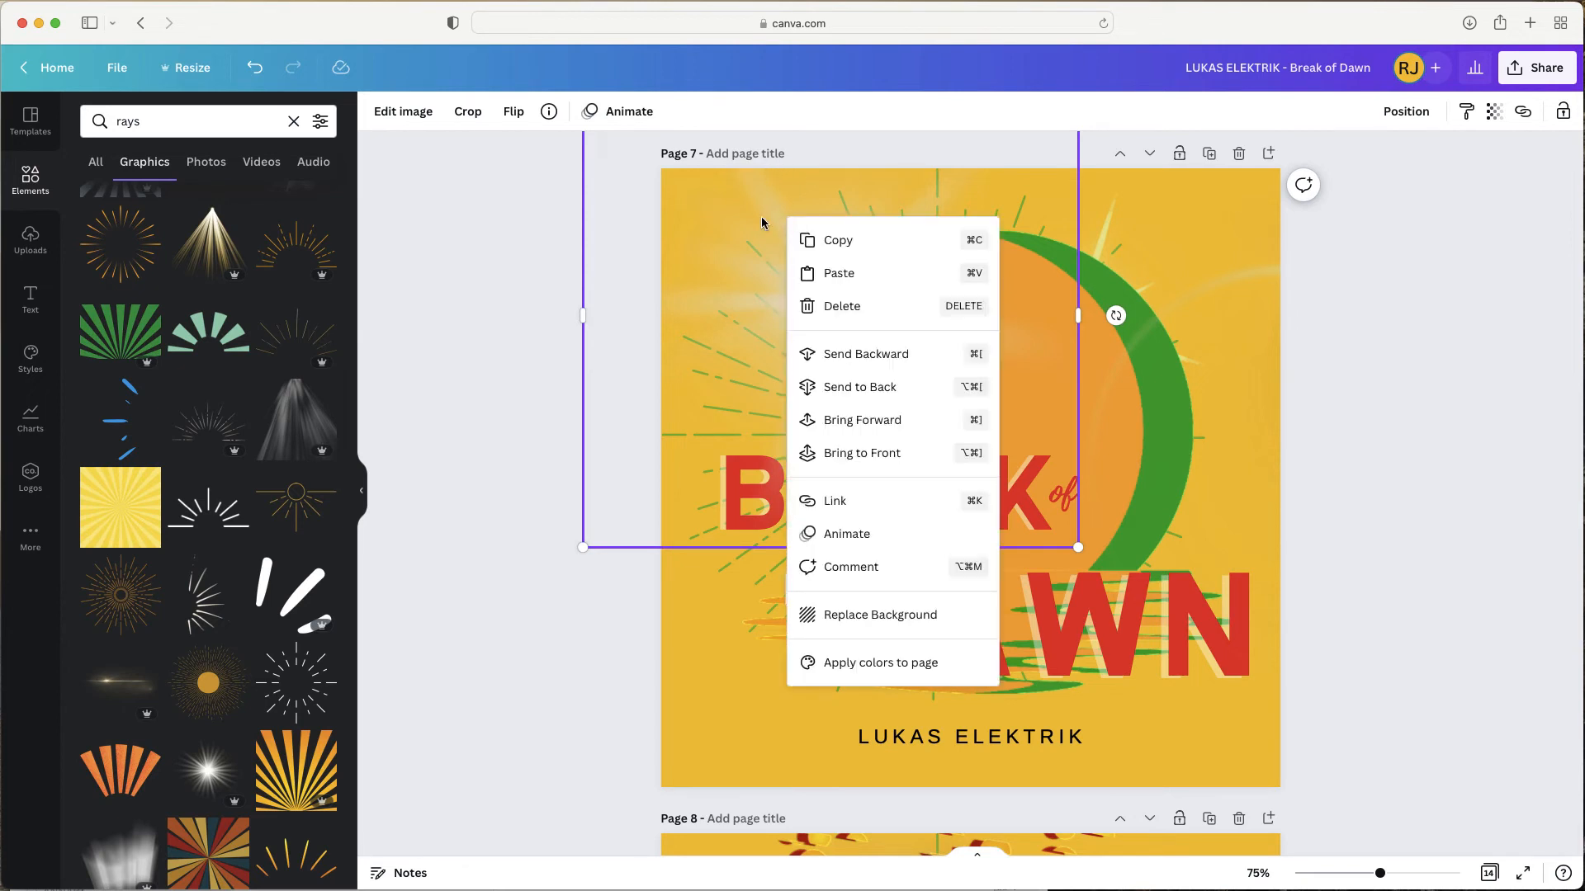
left_click(833, 351)
right_click(778, 217)
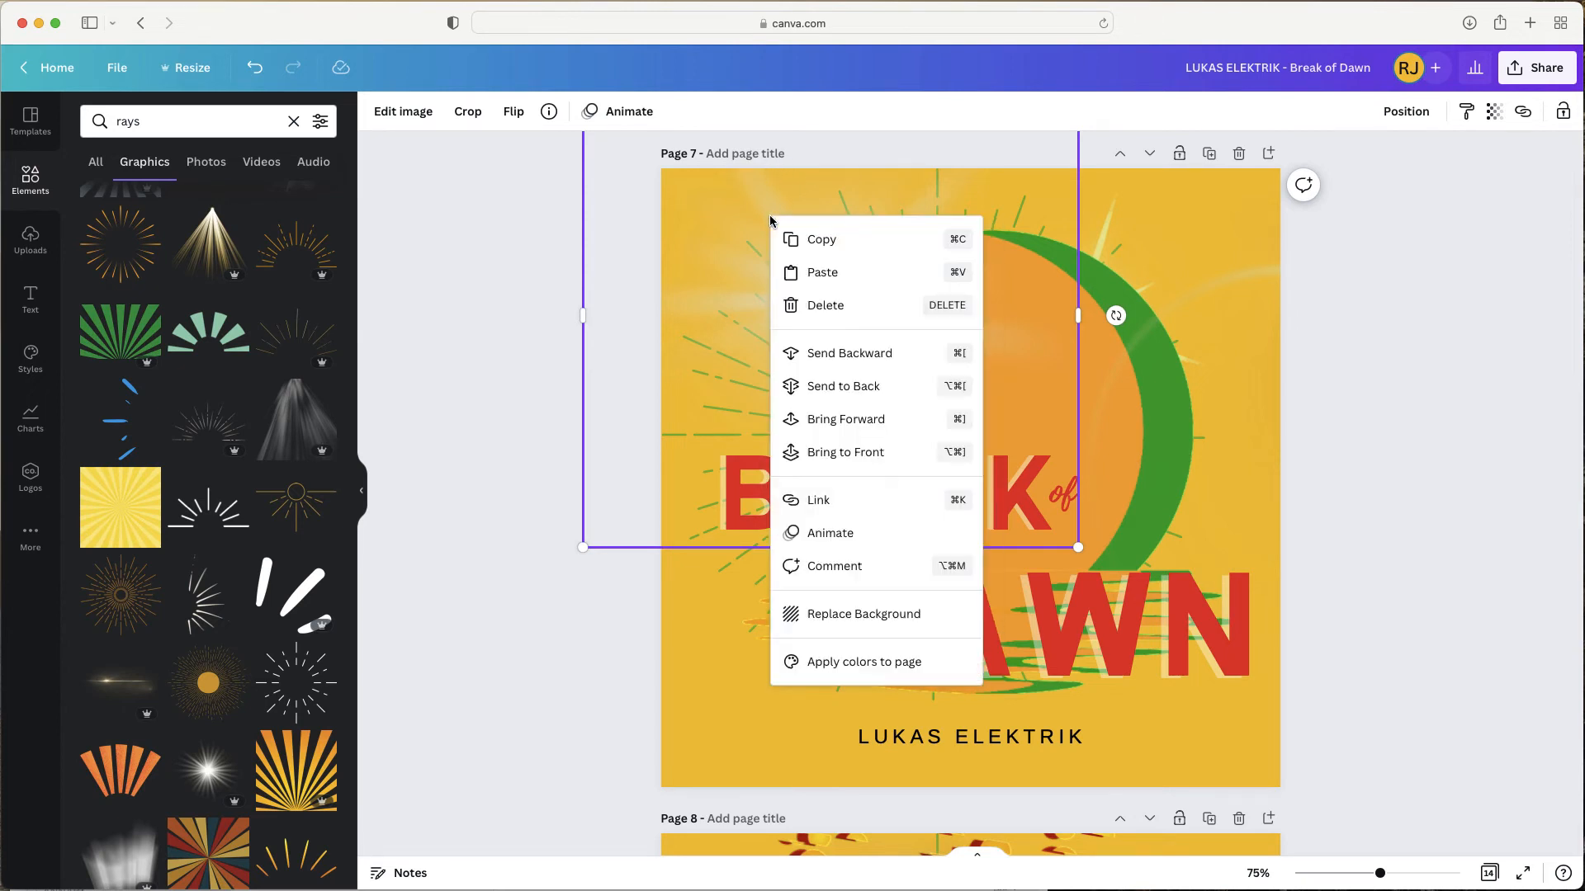
left_click(828, 360)
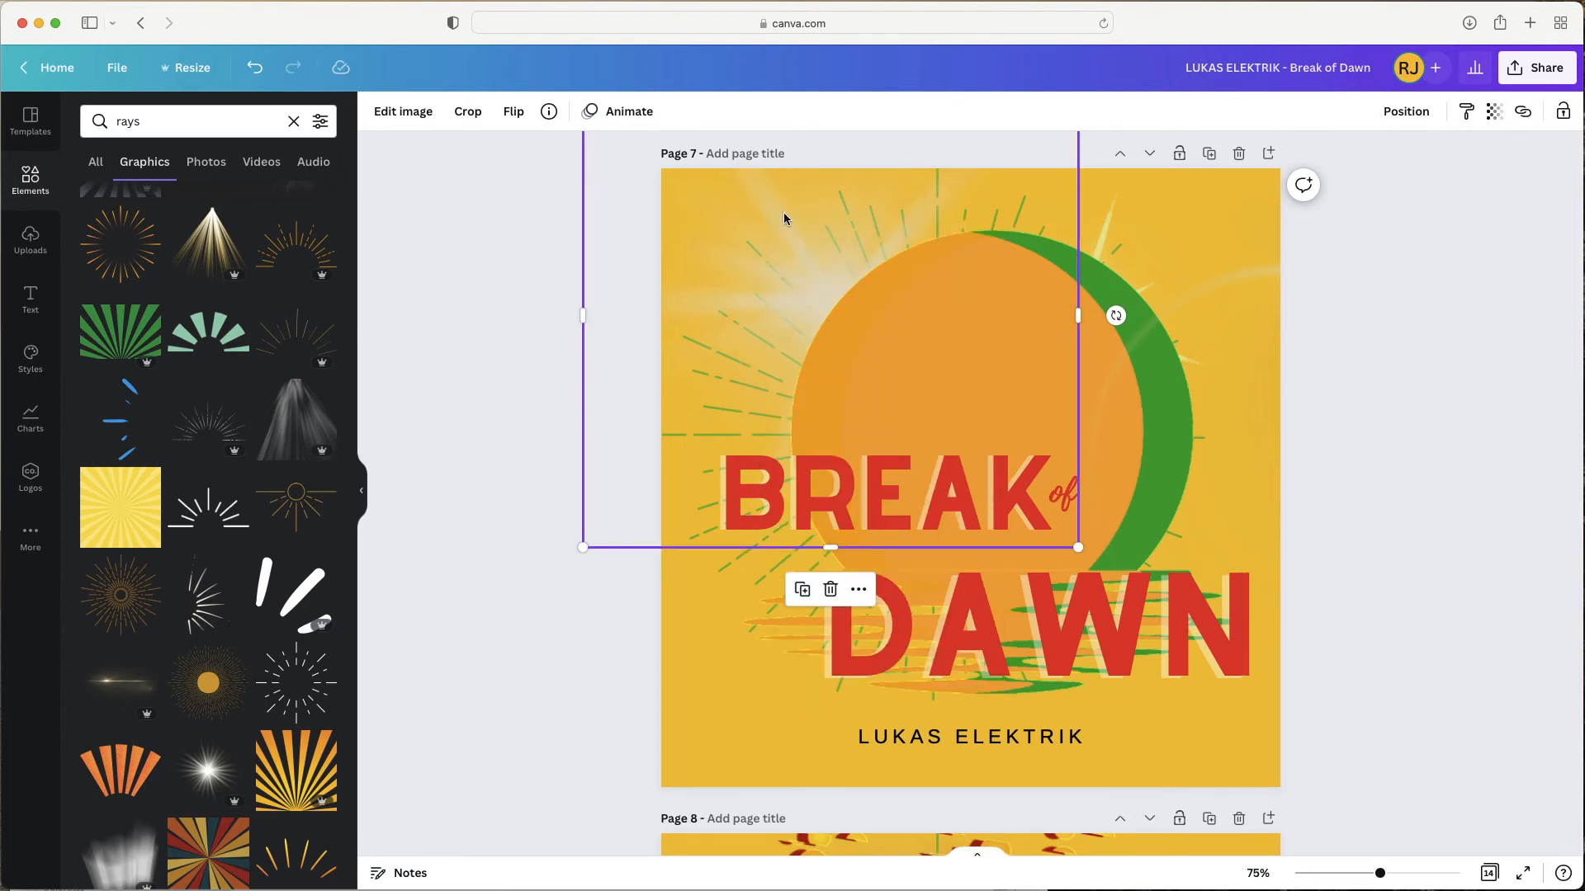
right_click(773, 218)
left_click(828, 347)
right_click(775, 213)
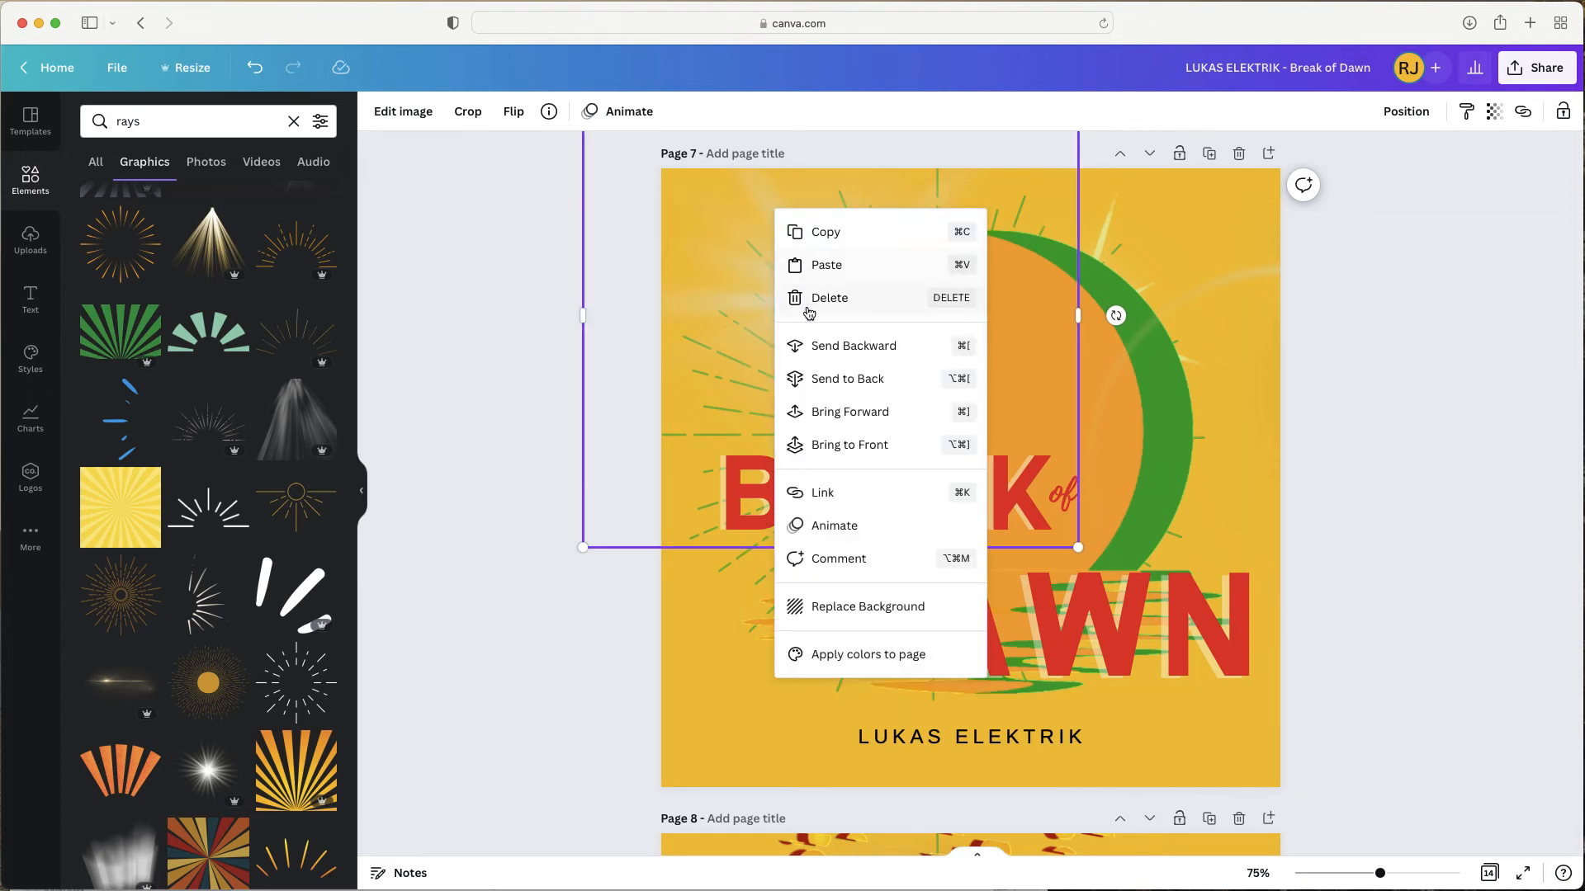
left_click(797, 345)
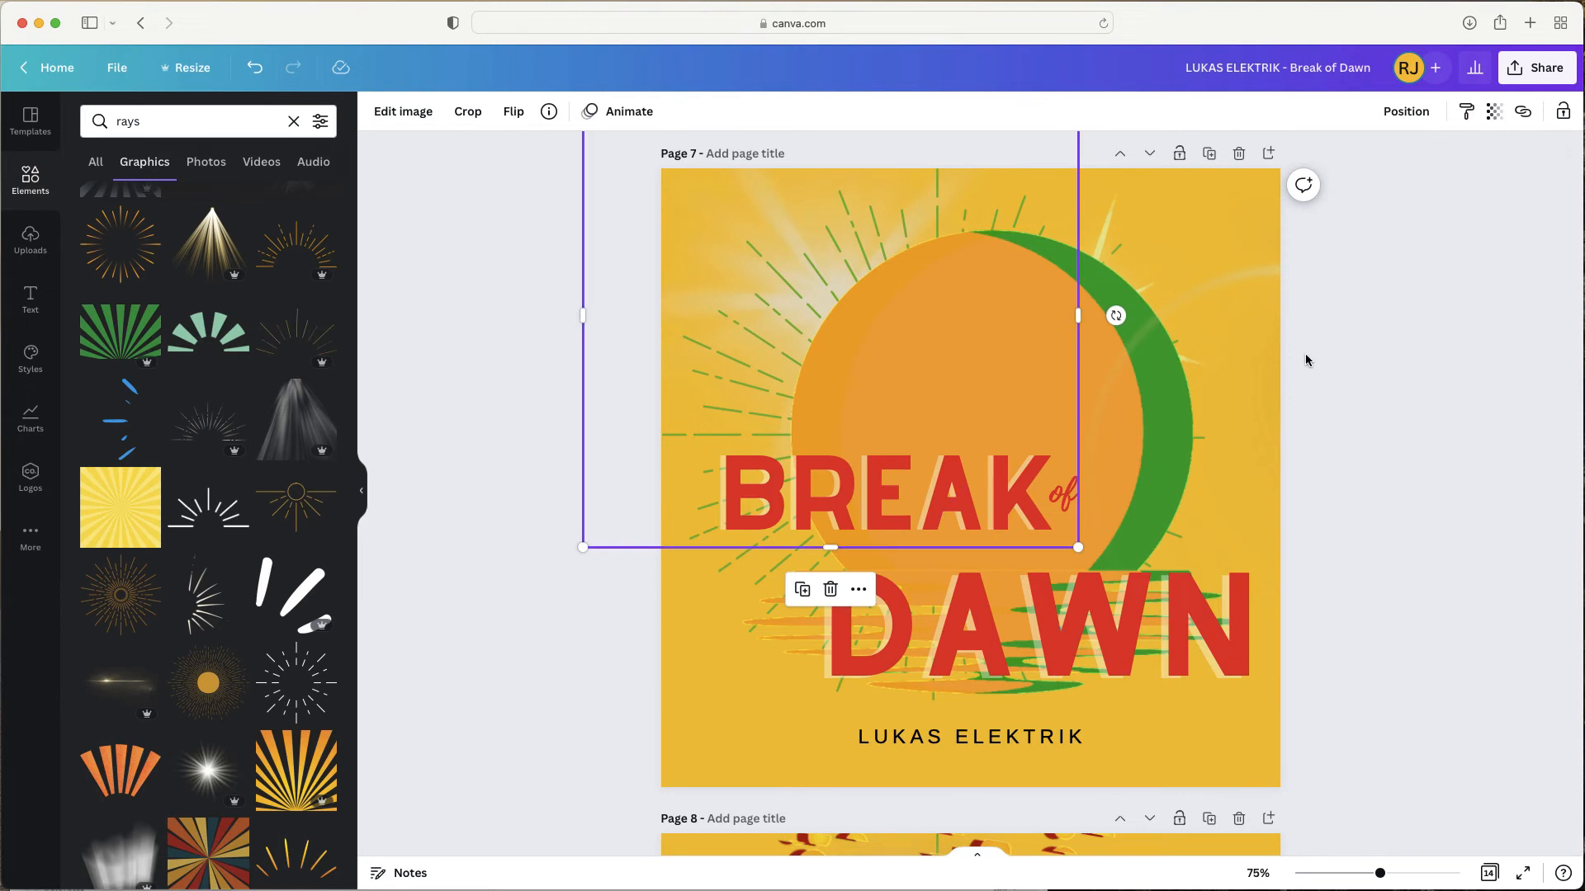
- Move the large tilted lens flare inward so its bright center sits on the sun's upper-right edge
left_click(1285, 345)
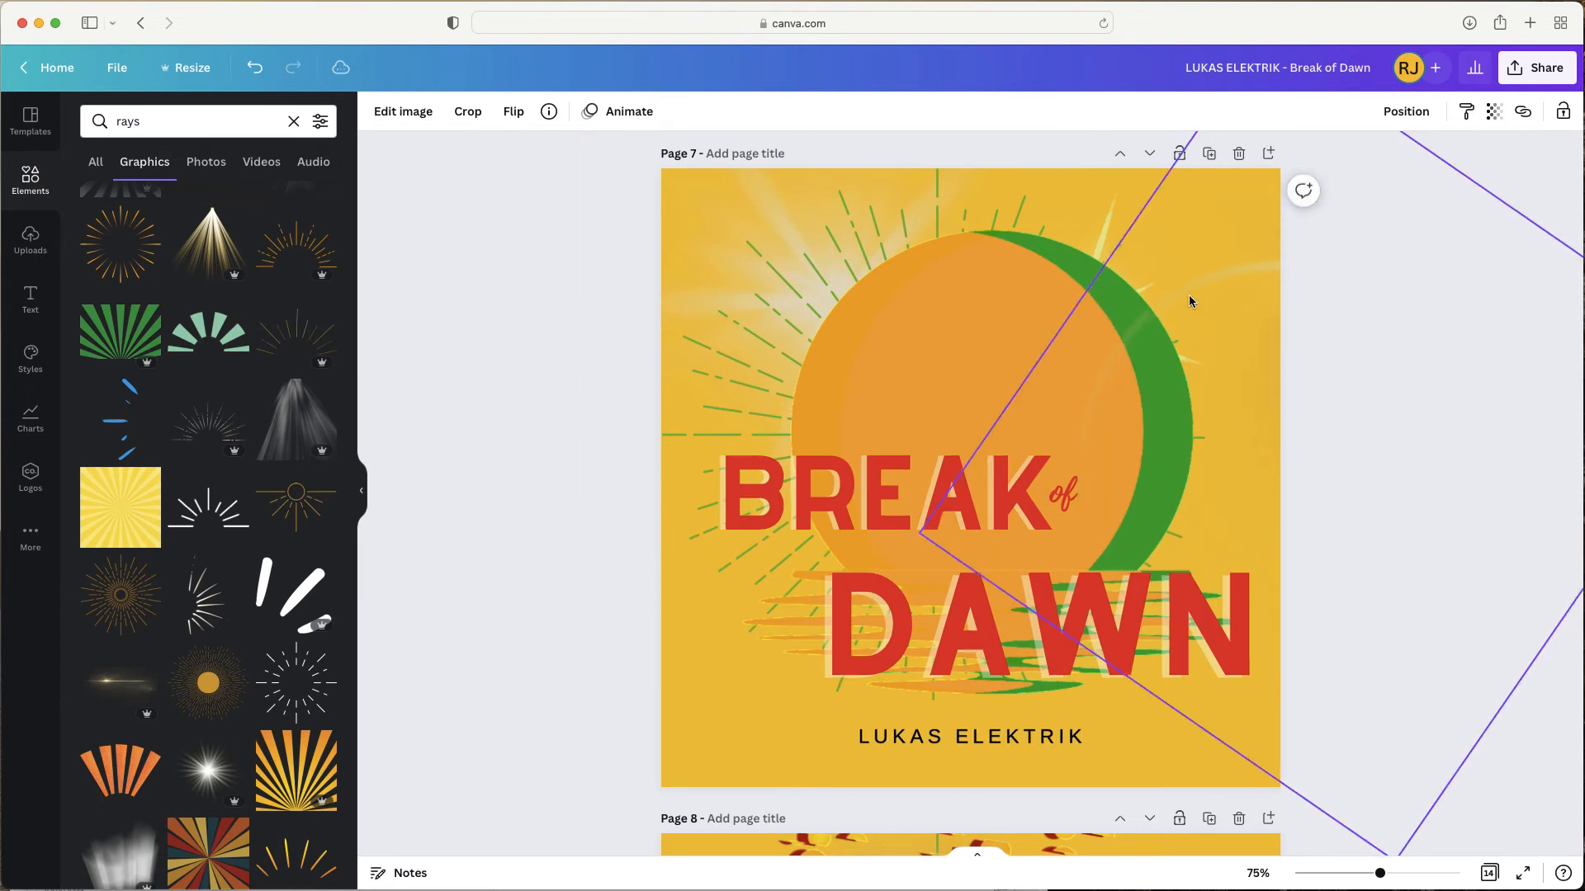
left_click(980, 284)
left_click(525, 675)
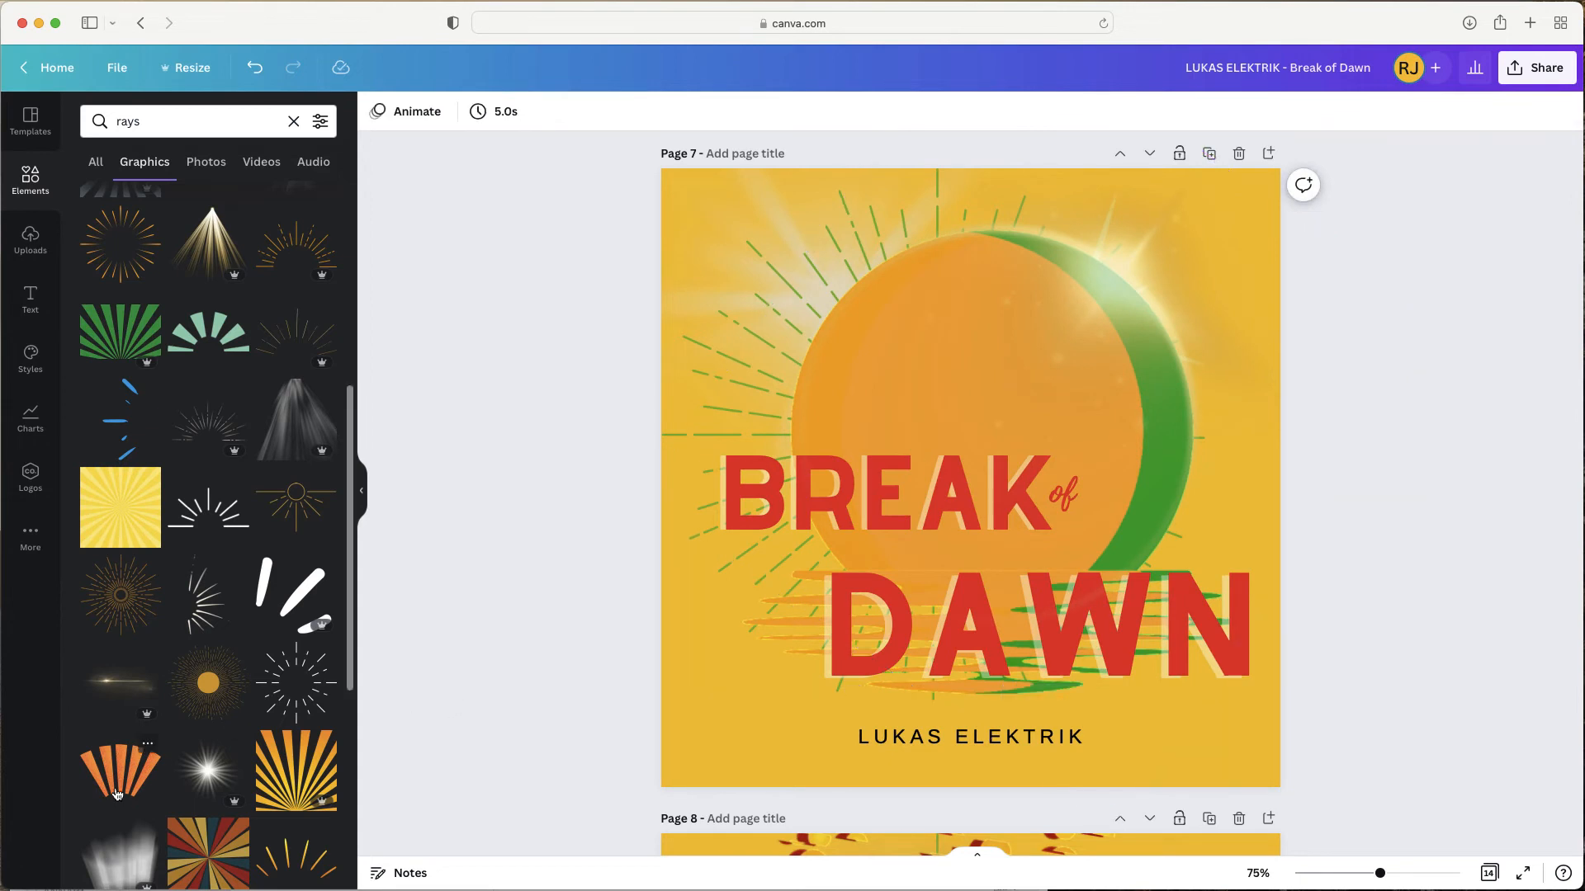
- Add the orange fan of rays to the cover, shrink it and place it over the lower-left part of the title
left_click_drag(122, 788, 689, 528)
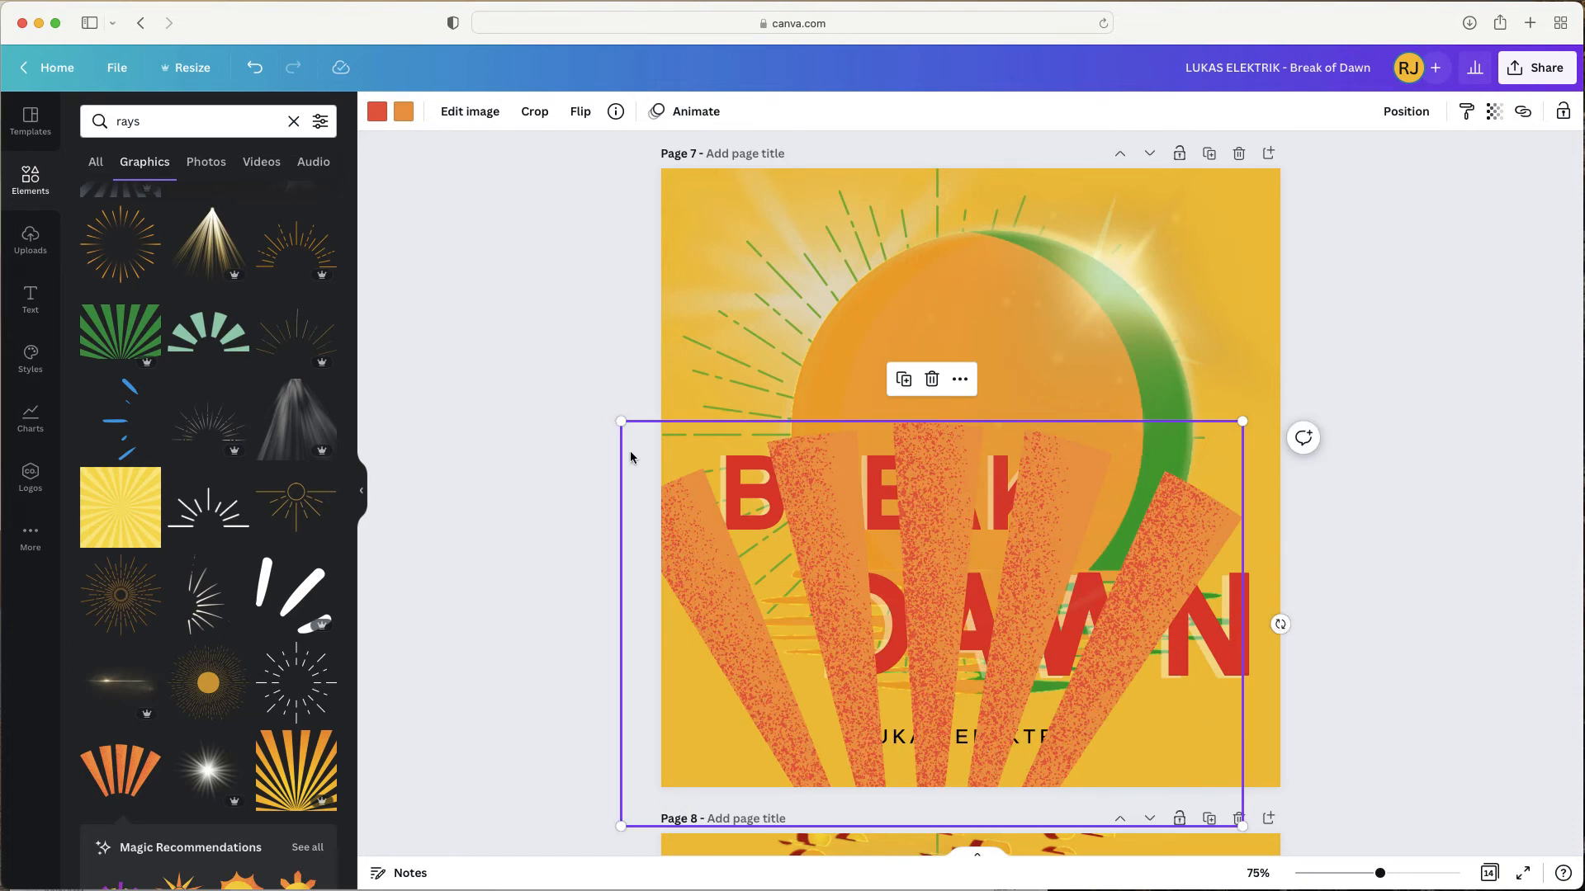
left_click_drag(621, 422, 889, 596)
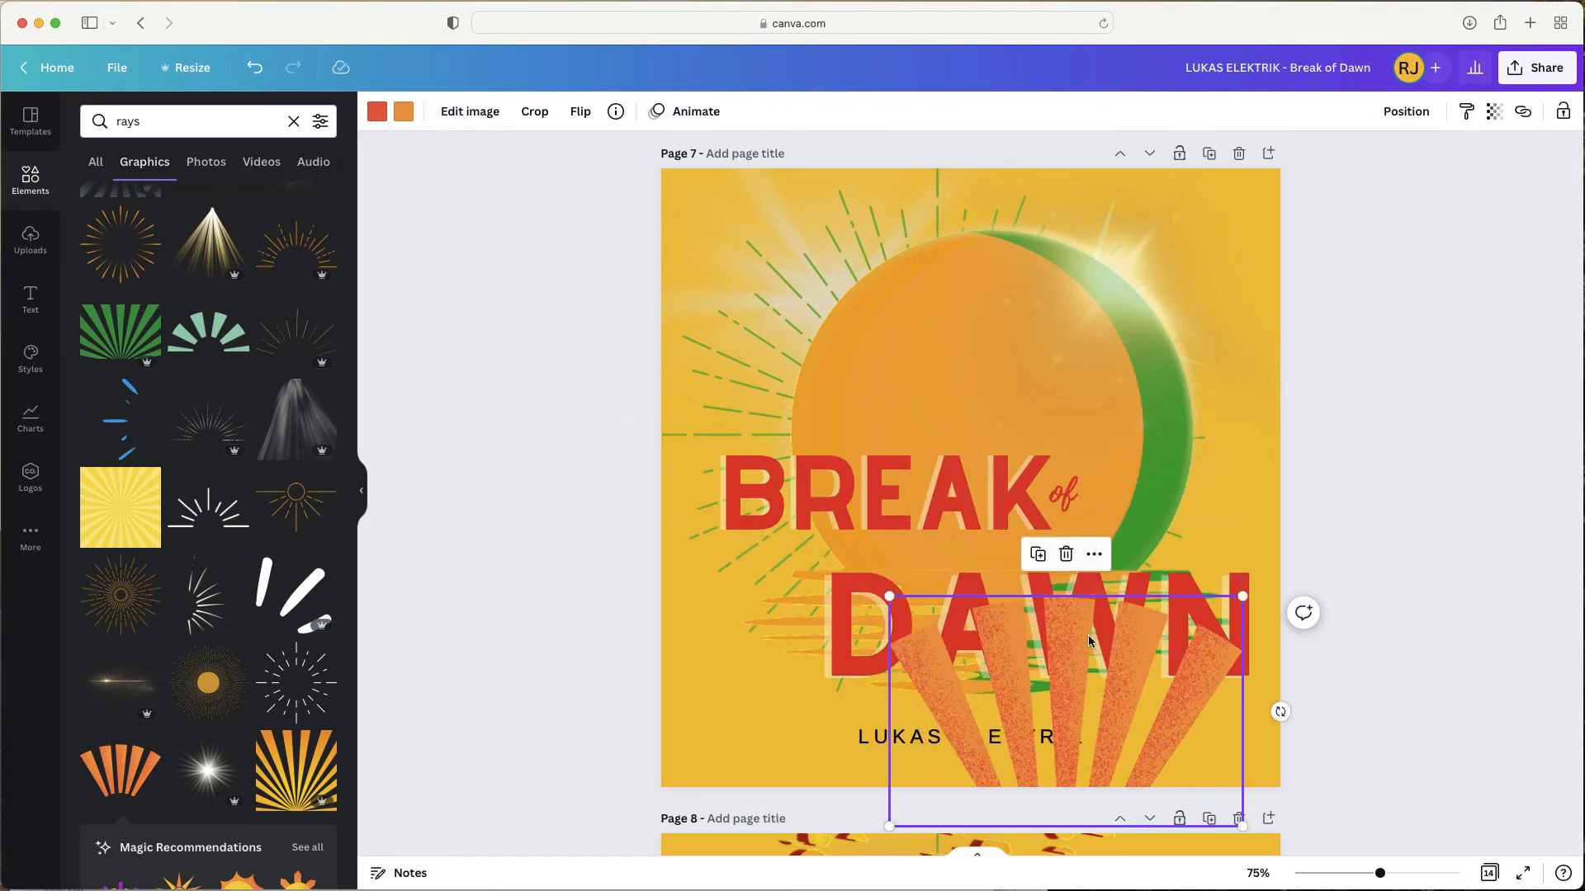
left_click_drag(1186, 701, 1002, 616)
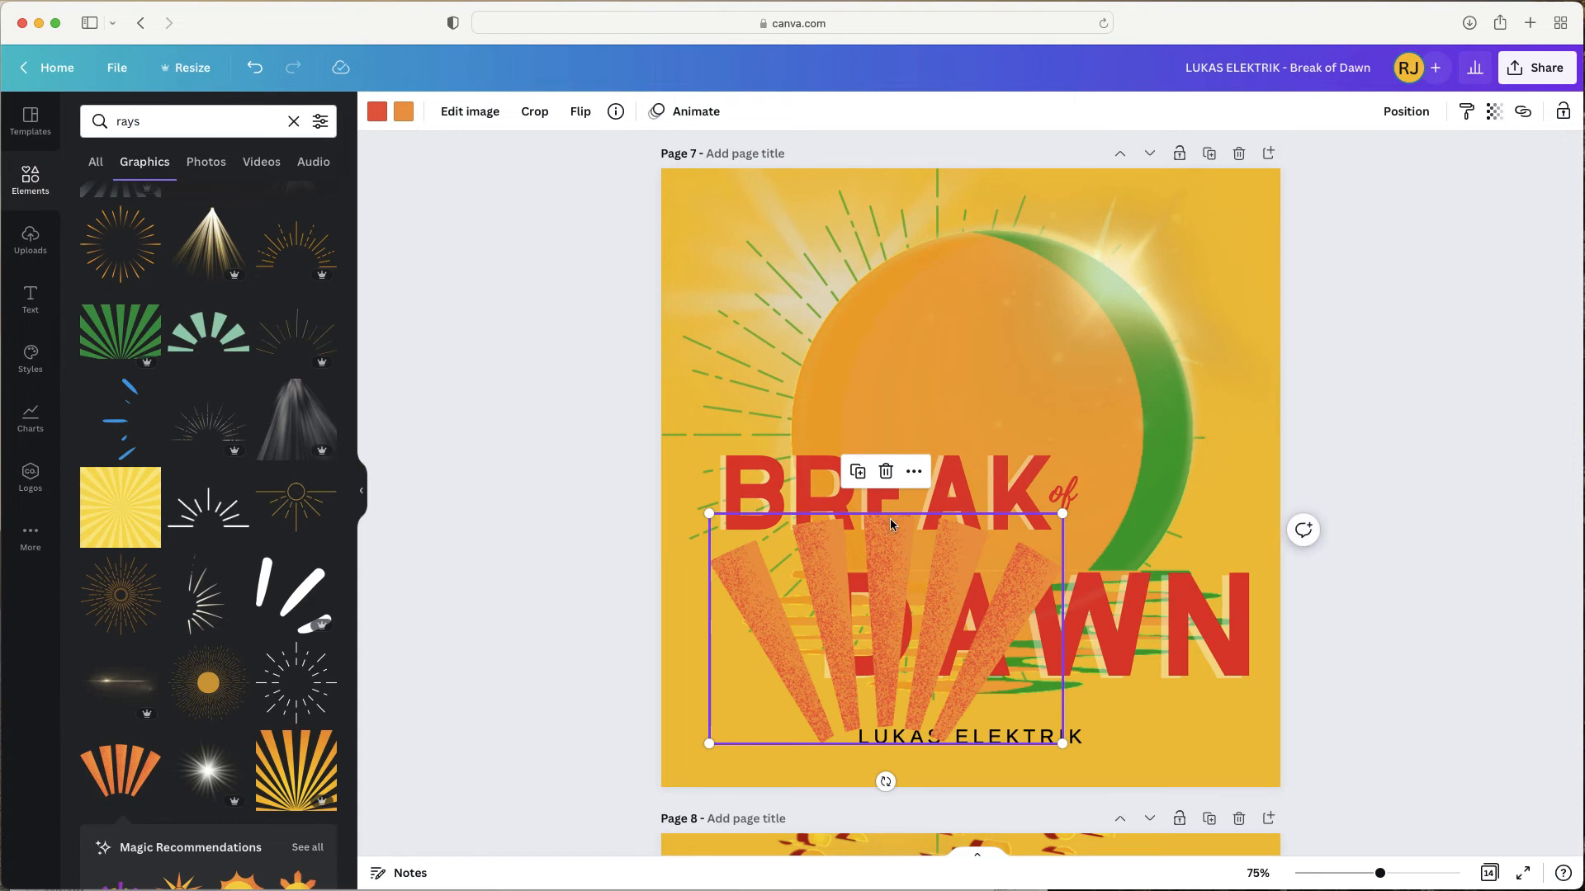
- Rotate and enlarge the orange ray fan so its rays spread from the sun into the cover's lower-left corner
left_click_drag(885, 781, 1122, 190)
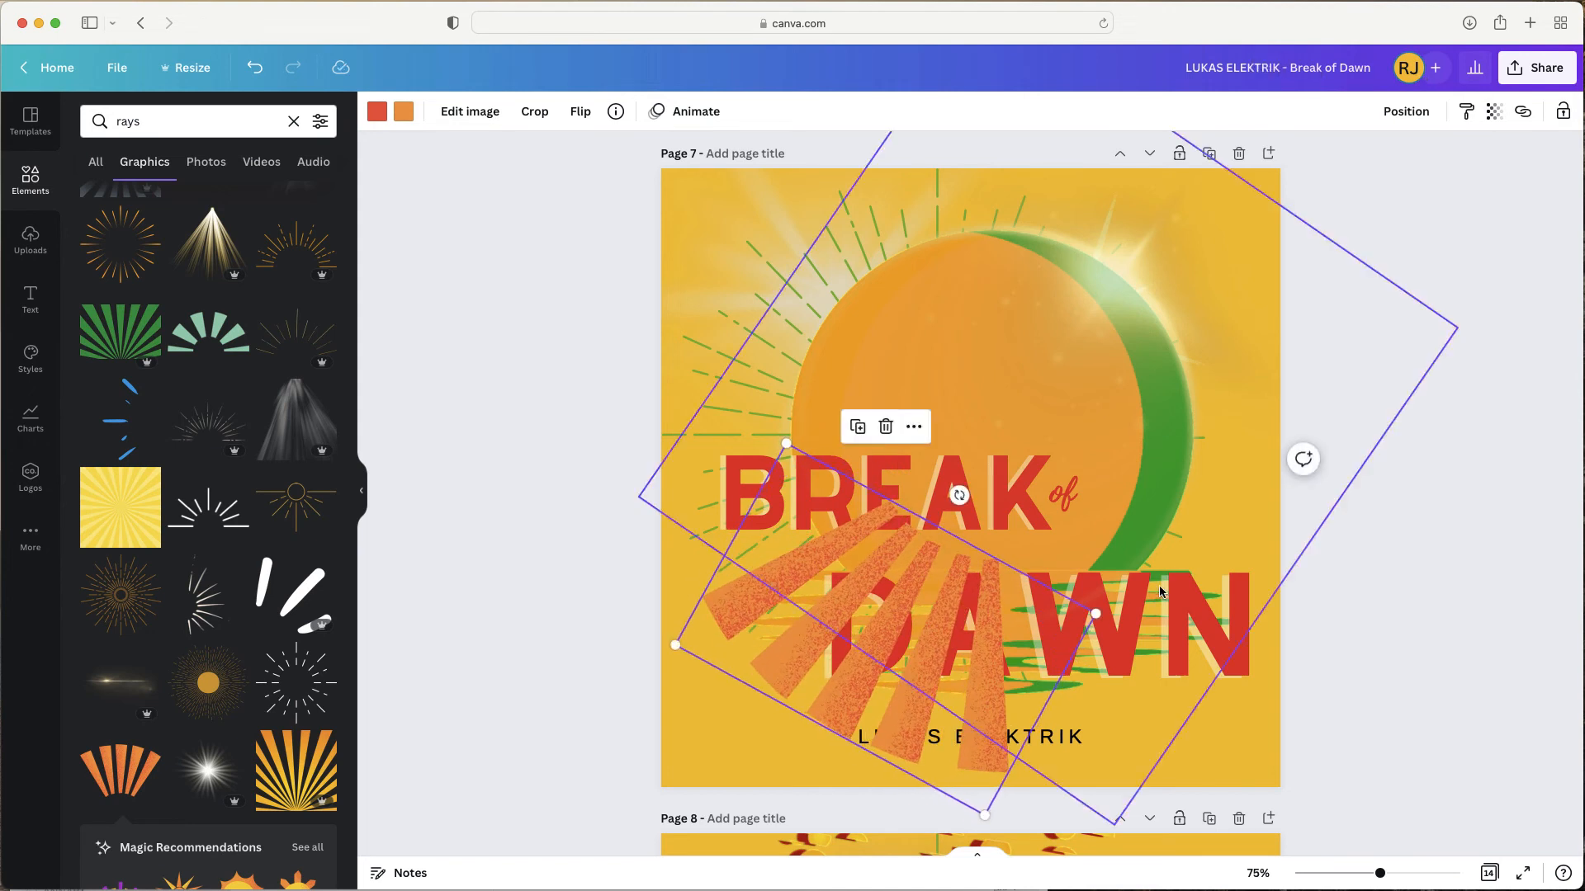
left_click_drag(788, 663, 716, 683)
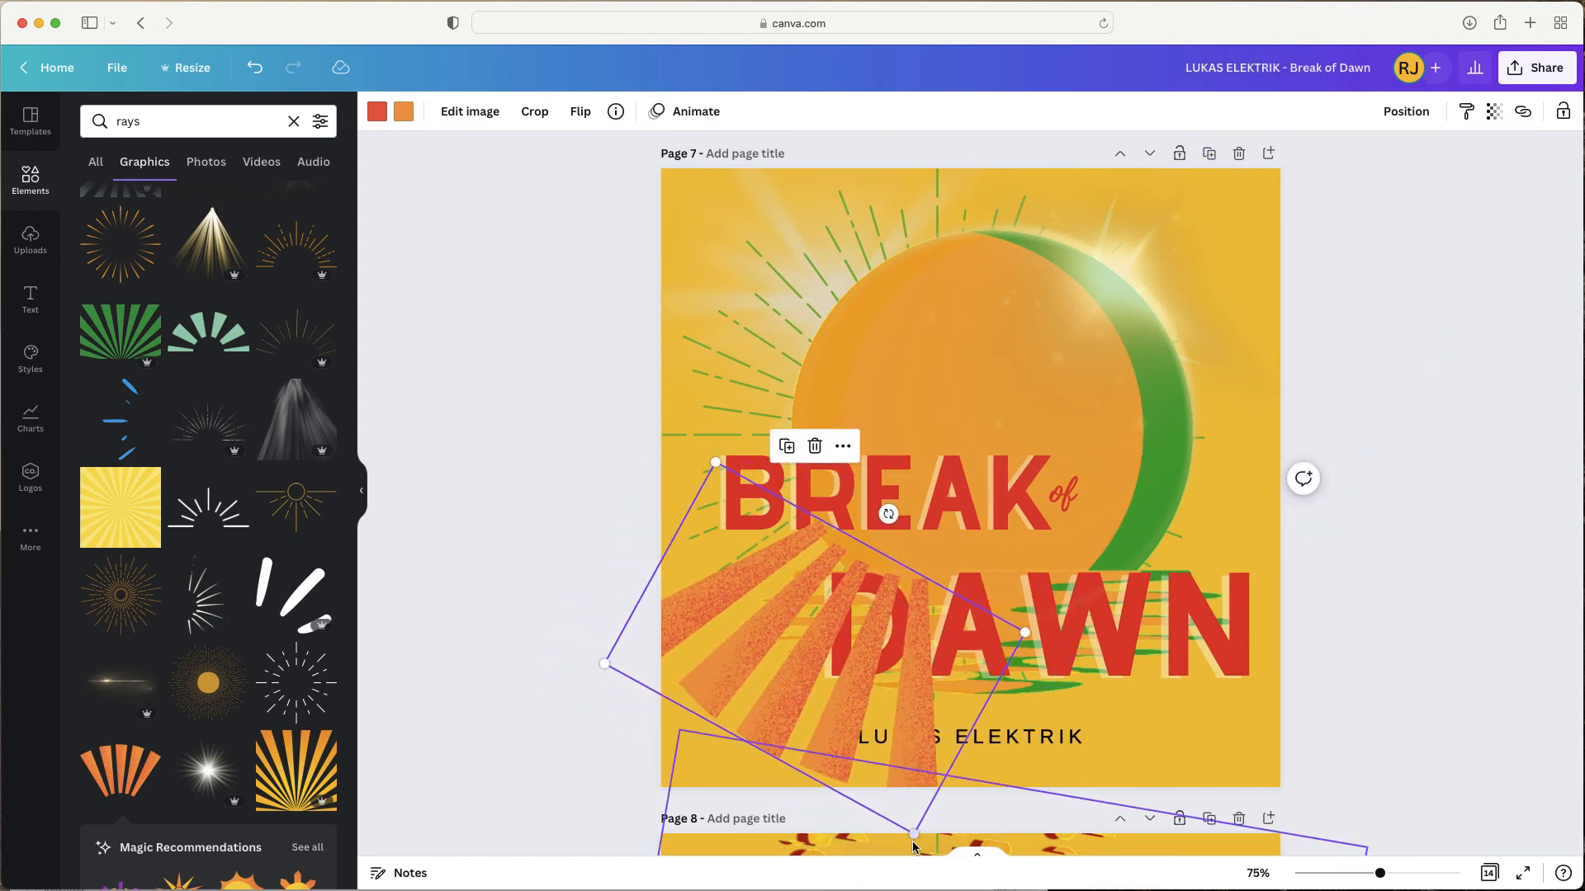
left_click_drag(604, 664, 438, 676)
left_click_drag(827, 480, 910, 477)
left_click_drag(726, 746, 751, 739)
- Send the lower-left ray fan to the back, behind the sun and the title text
right_click(751, 740)
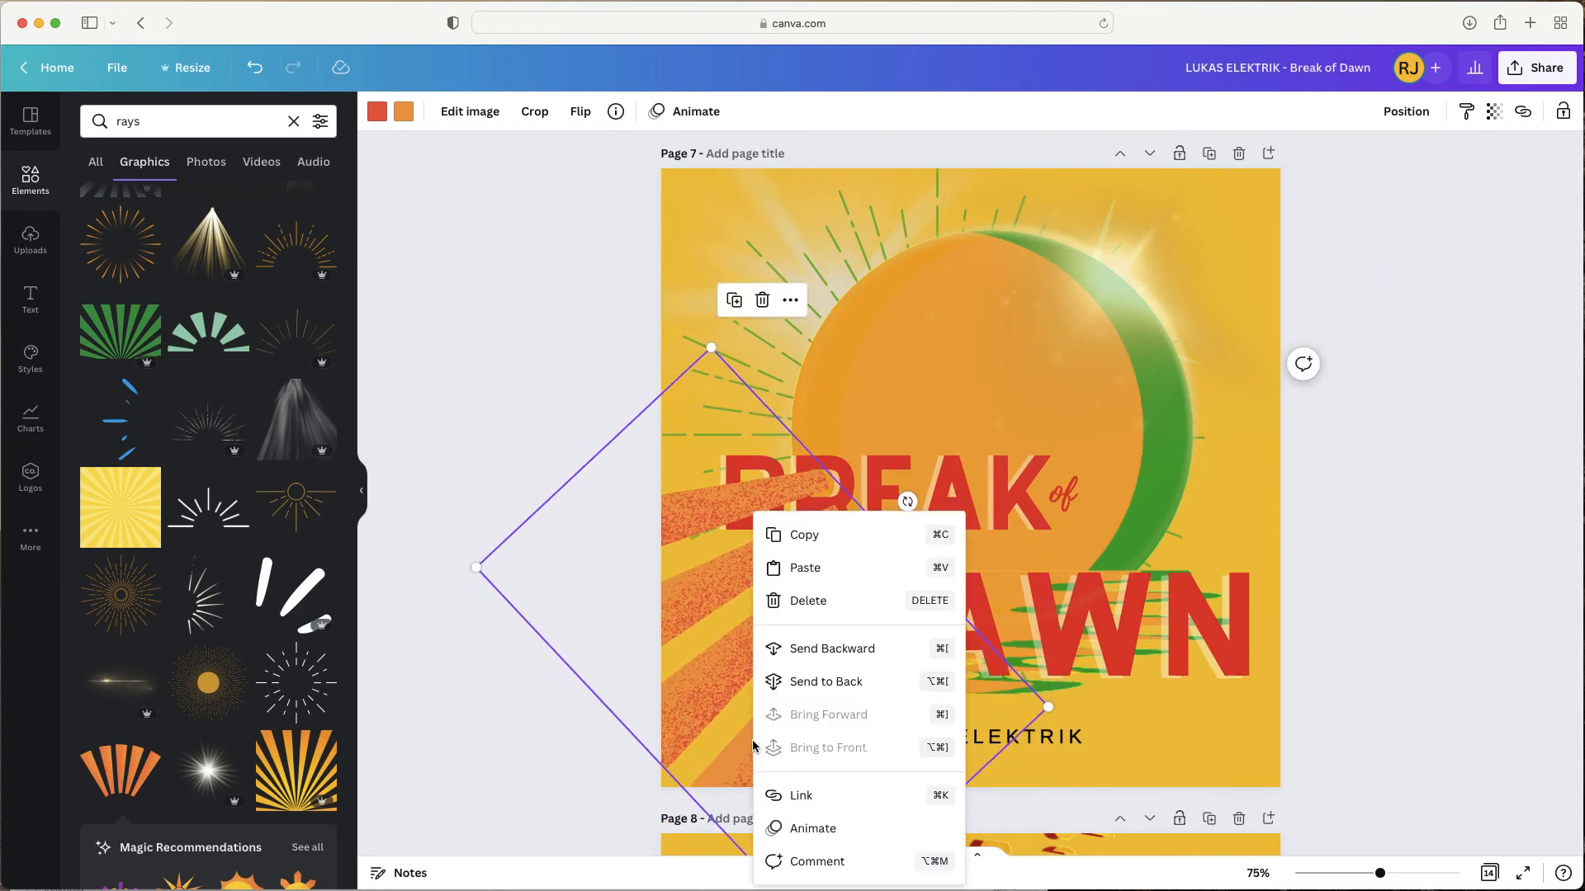
left_click(839, 687)
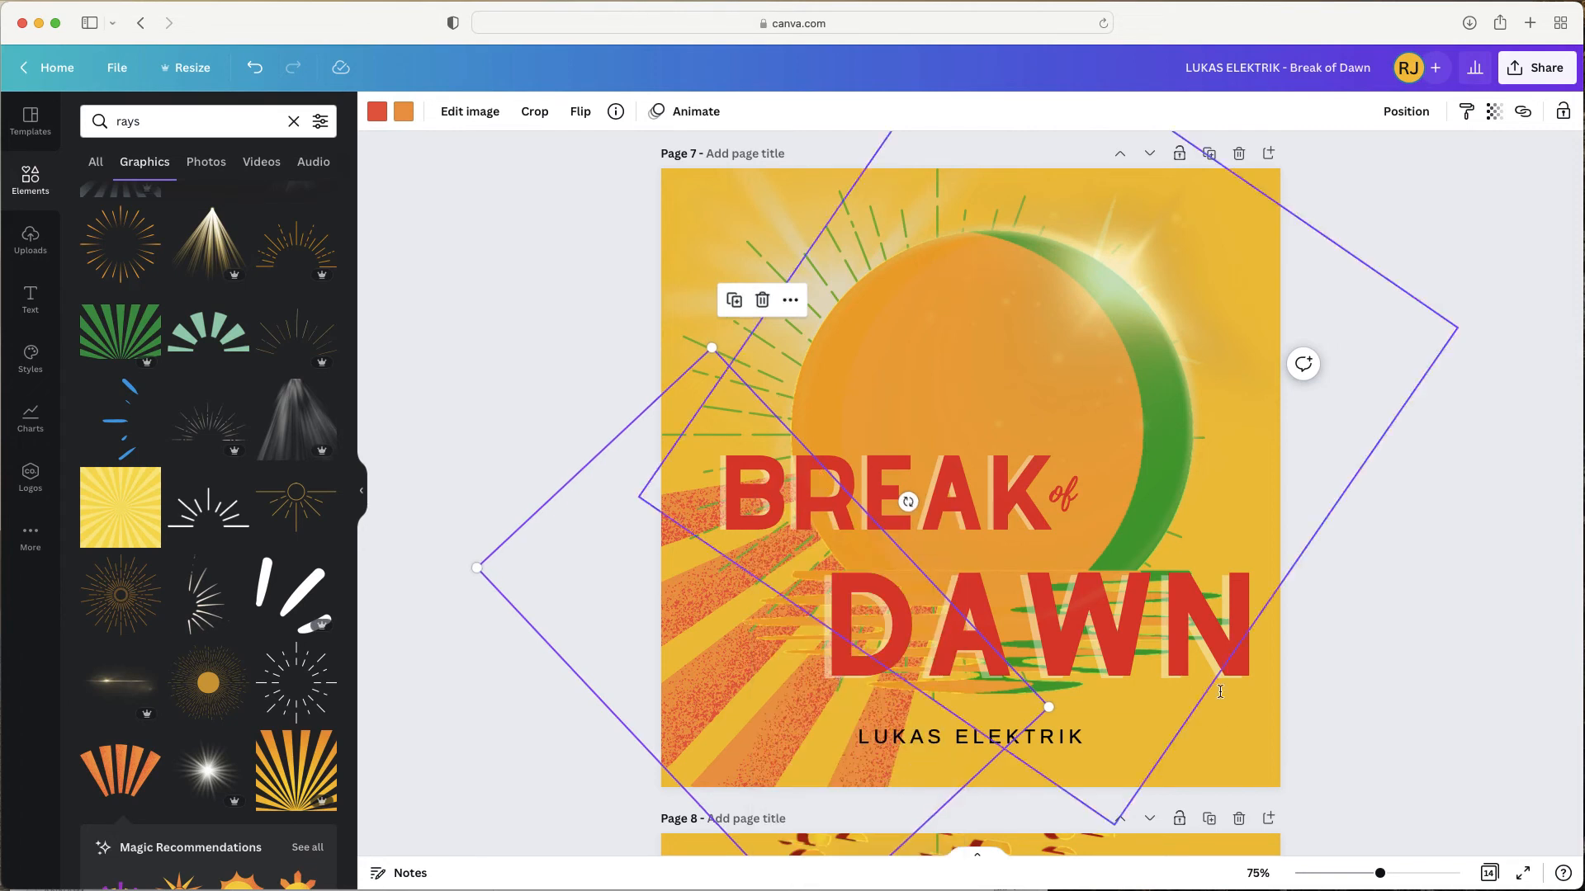
left_click(1455, 677)
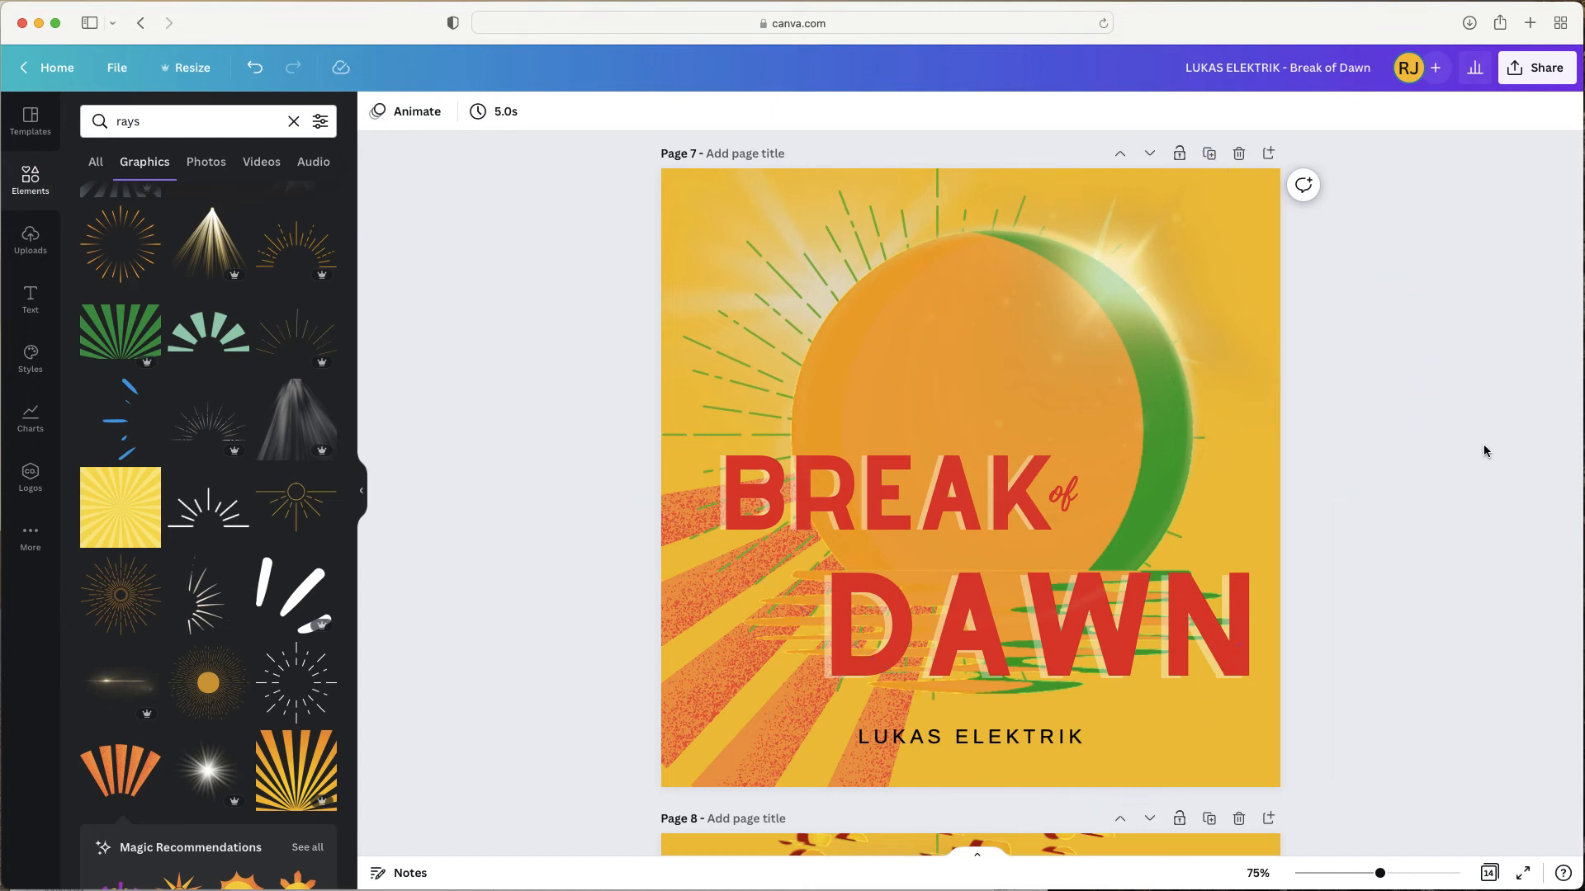
- Duplicate the lower-left ray fan, flip the copy horizontally and vertically, and place it in the cover's upper-right corner
left_click(725, 764)
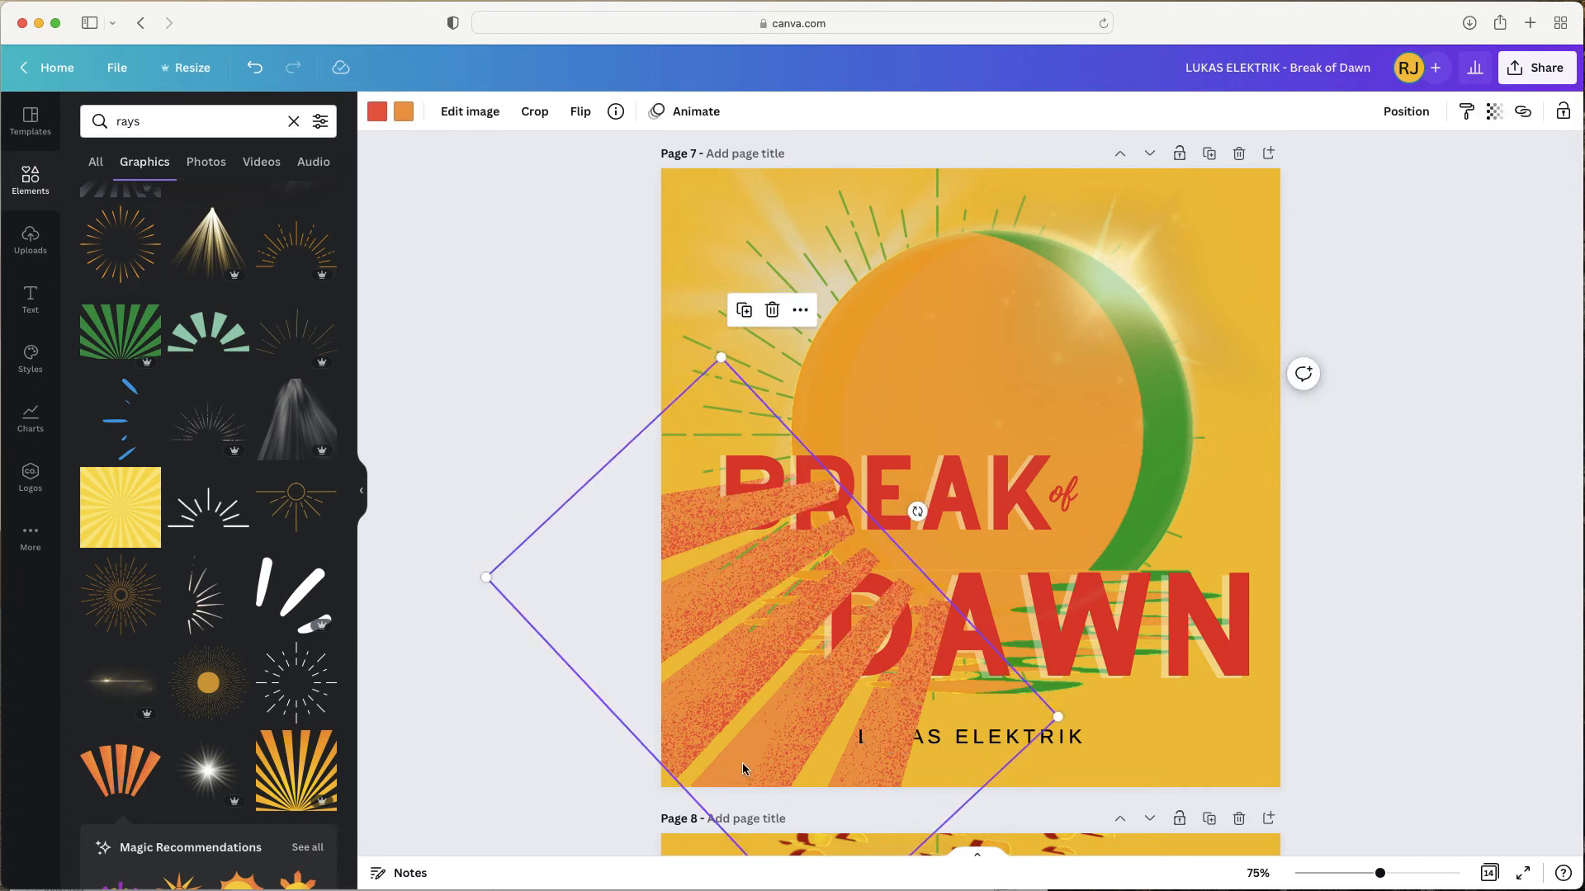
left_click_drag(715, 696, 1082, 498)
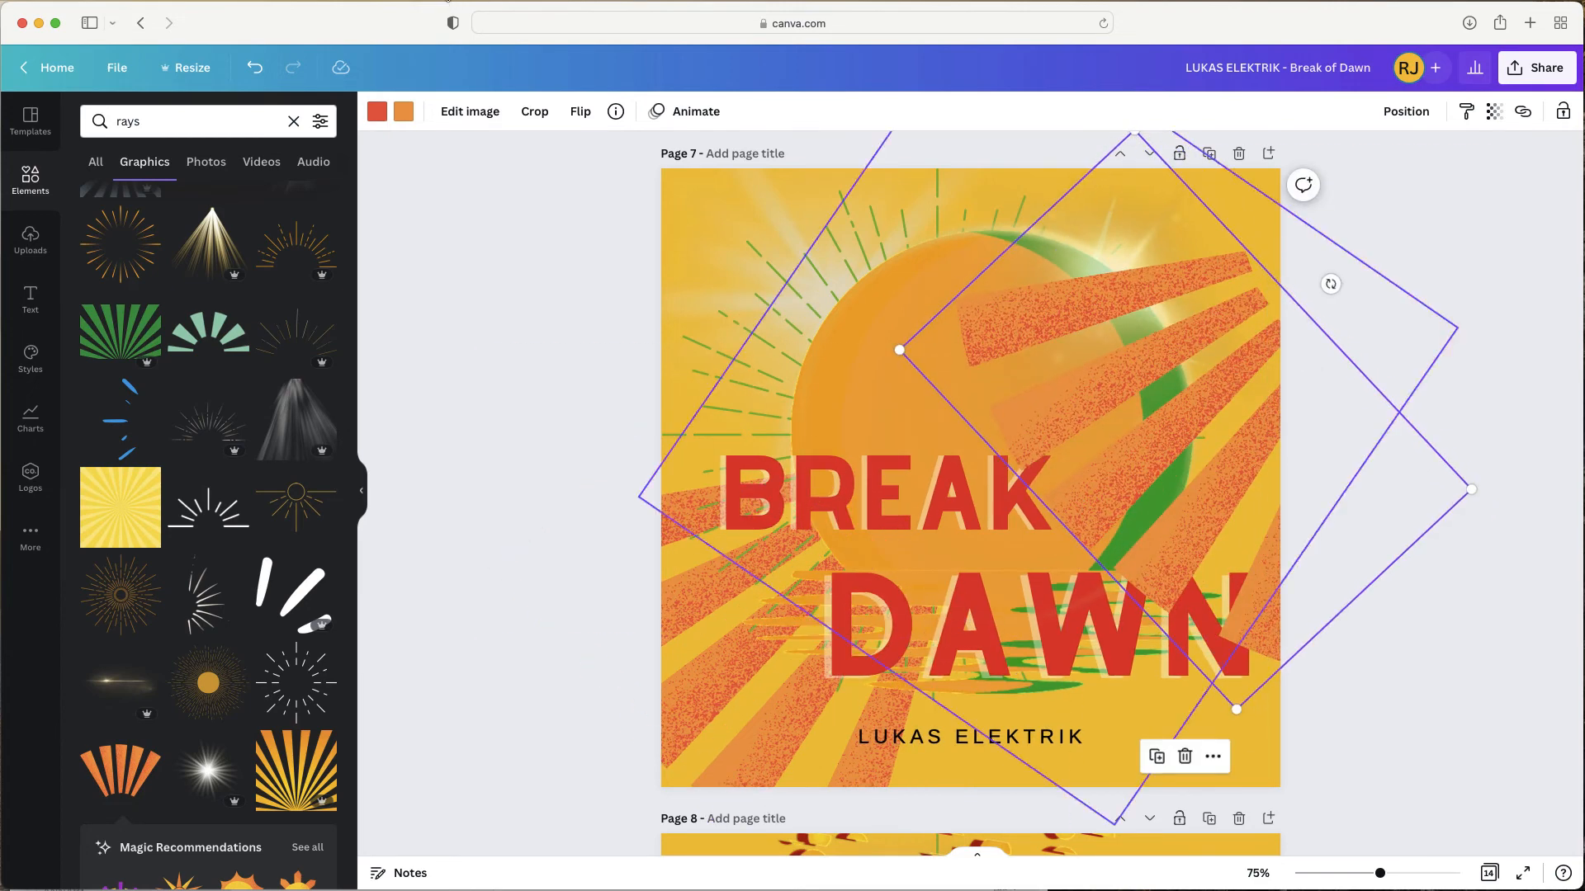
left_click(580, 112)
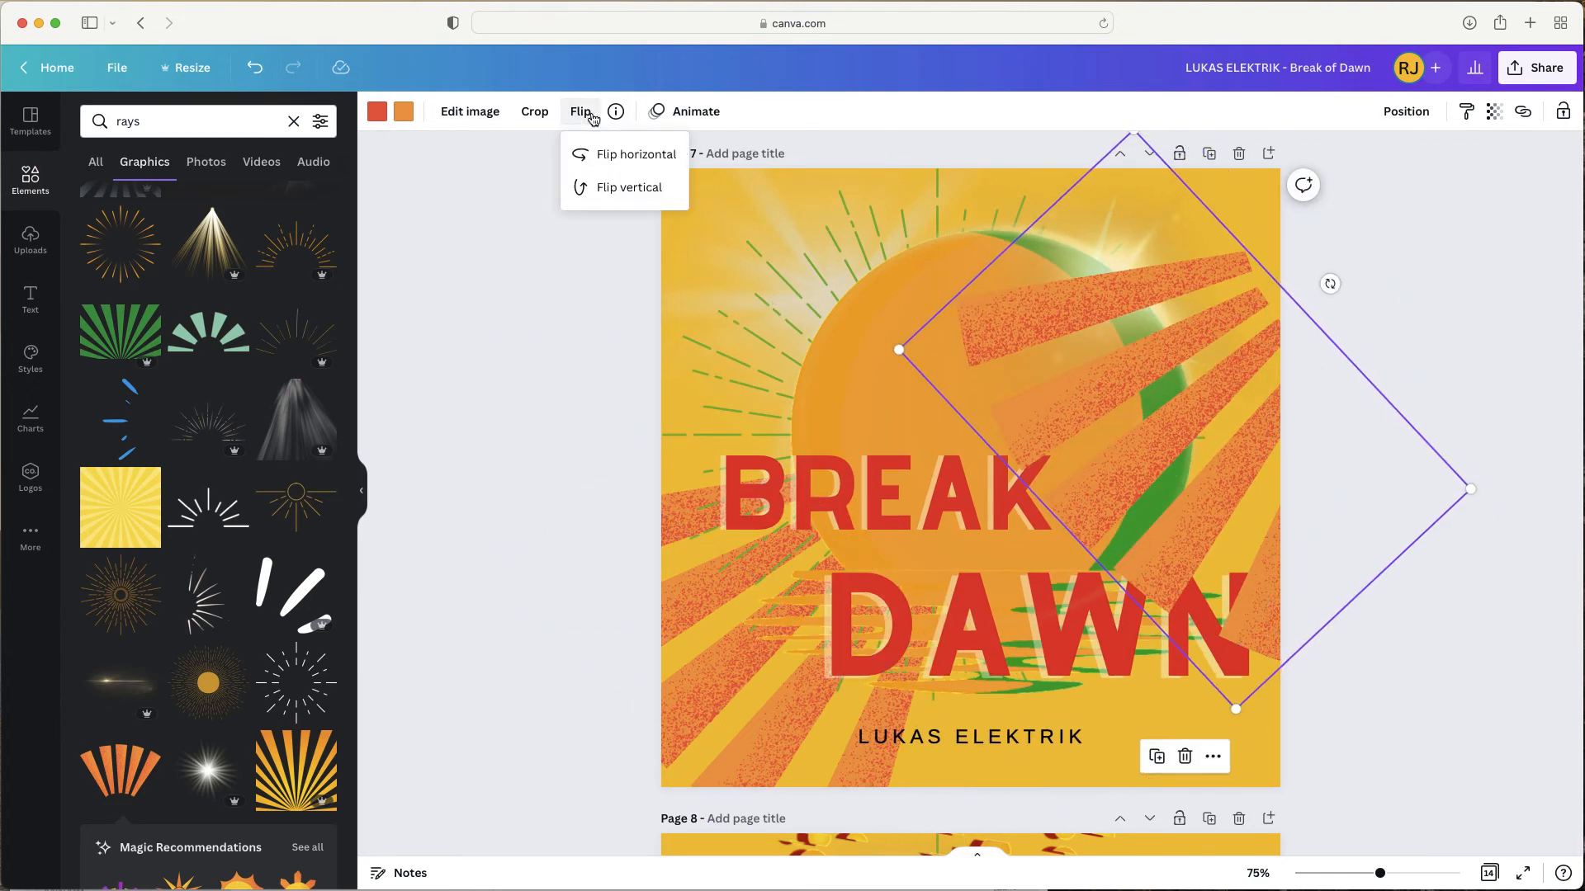
left_click(609, 153)
left_click(613, 188)
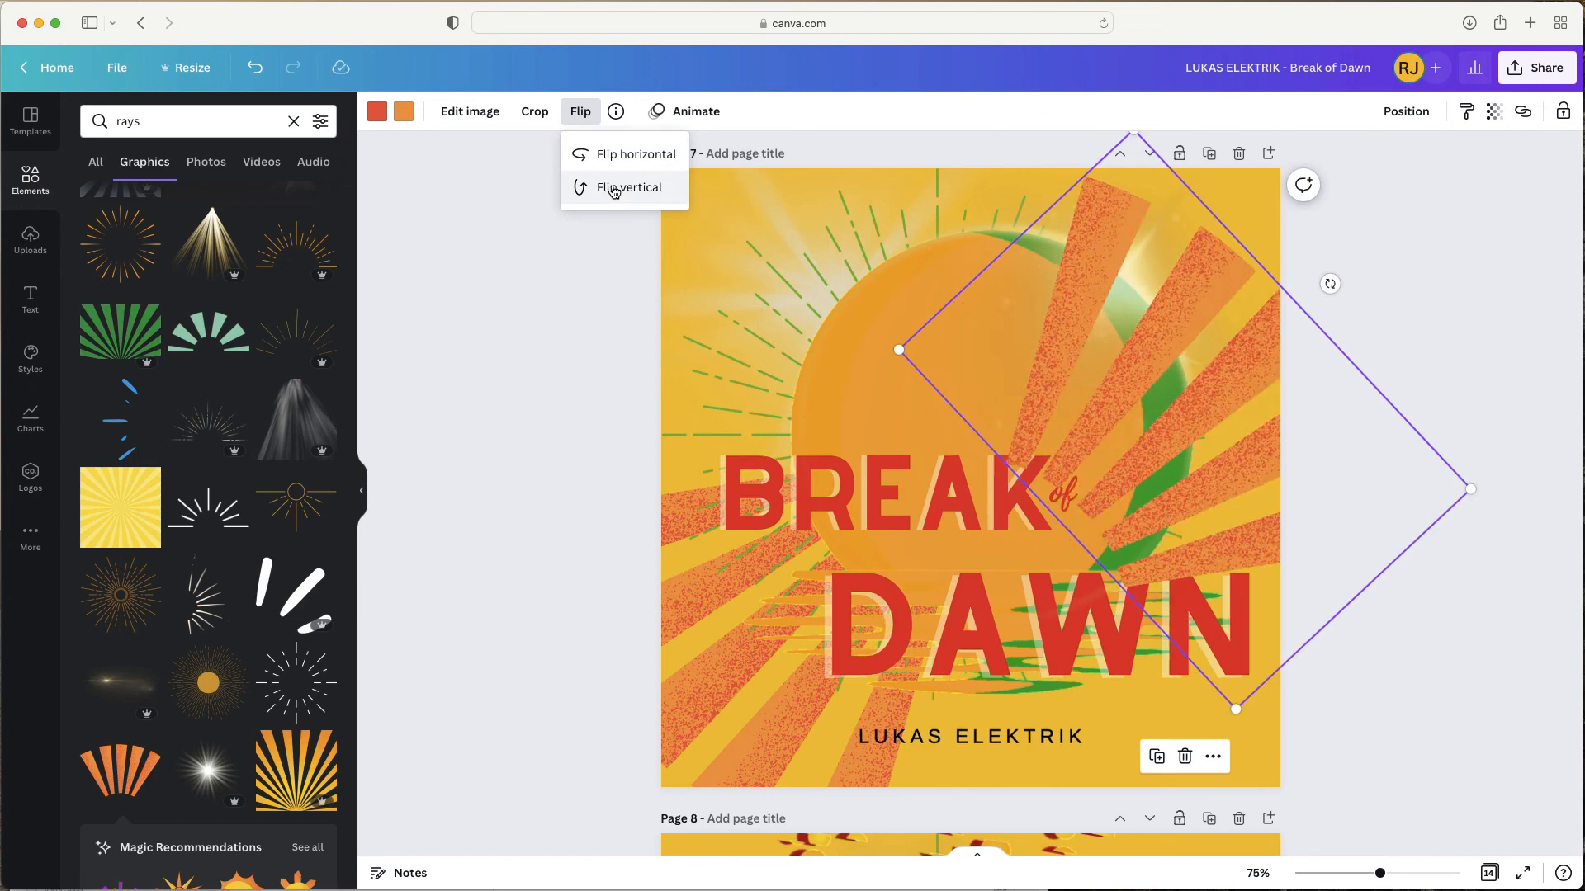
left_click_drag(1410, 516, 1438, 289)
- Send the upper-right ray fan to the back and nudge it slightly closer to the sun
right_click(1240, 348)
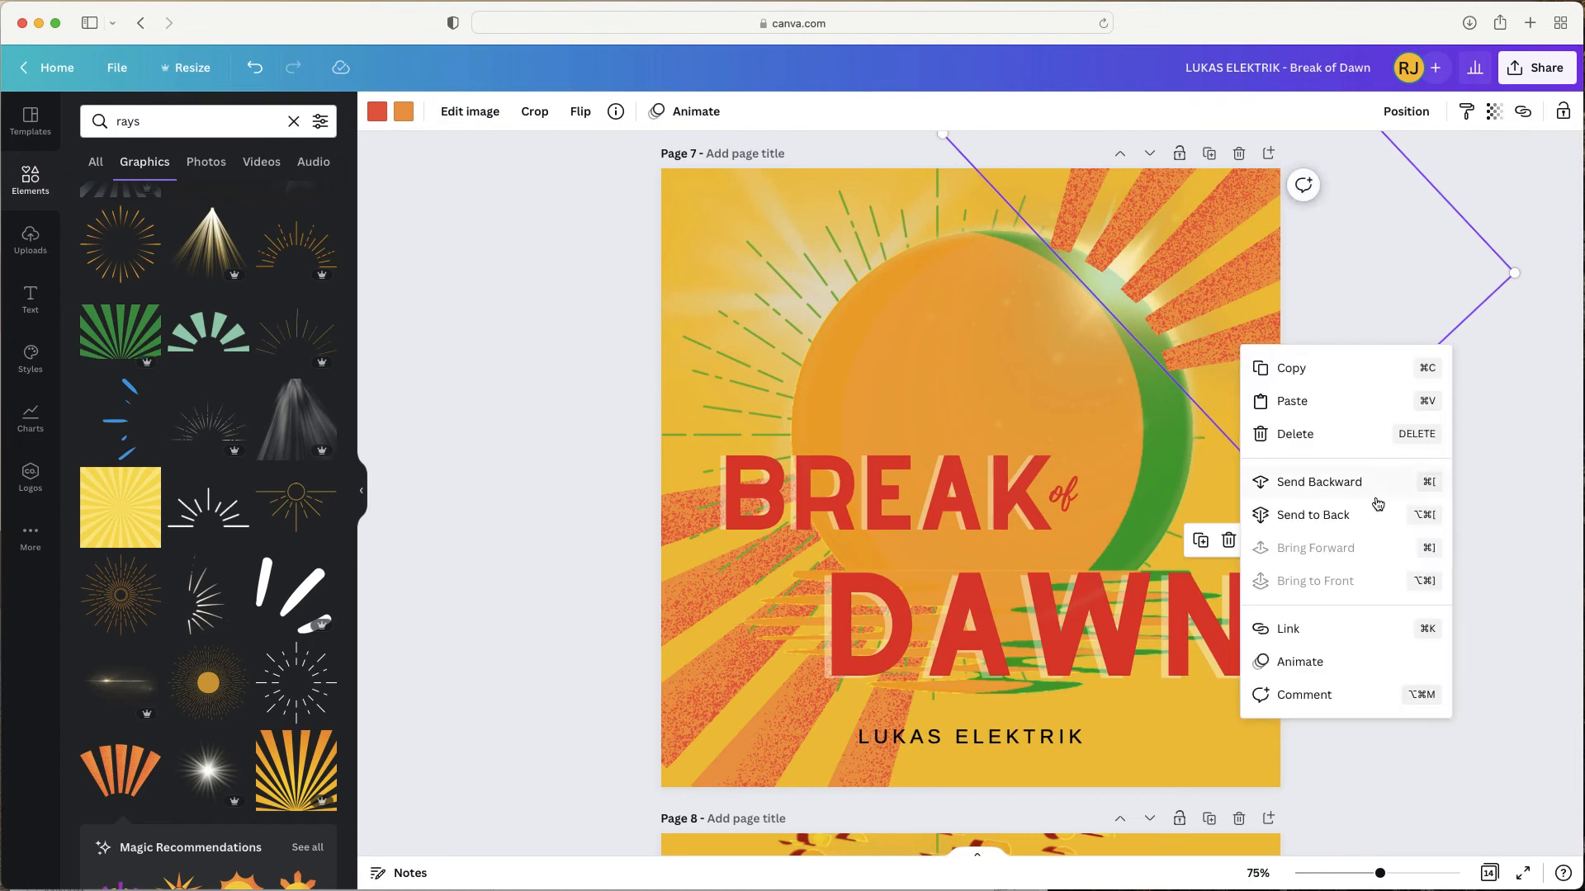
left_click(1333, 520)
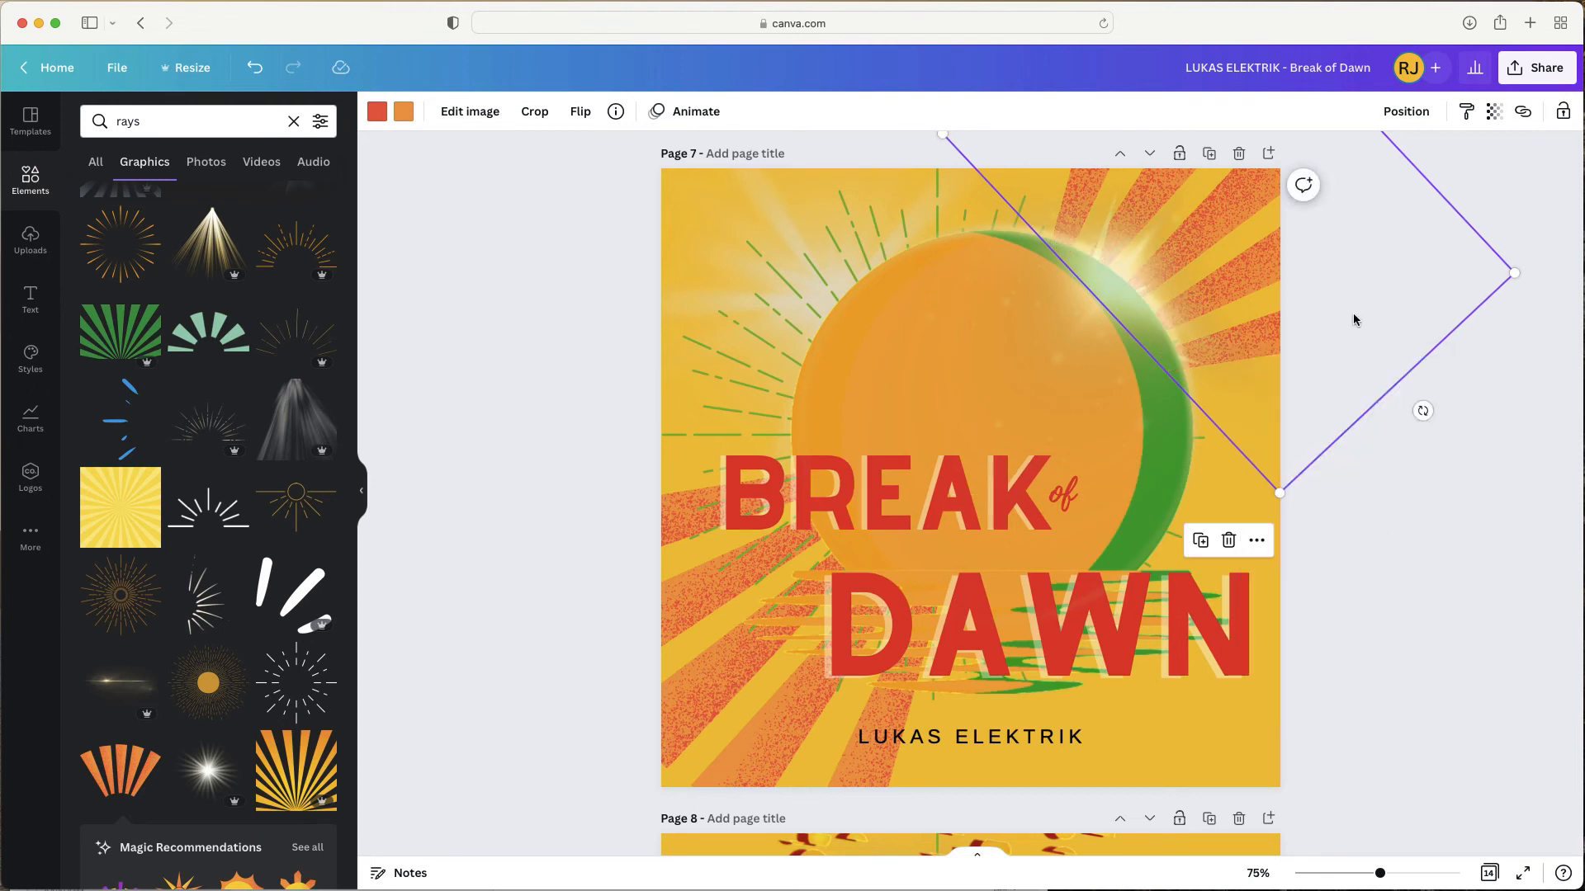
left_click_drag(1413, 315, 1403, 326)
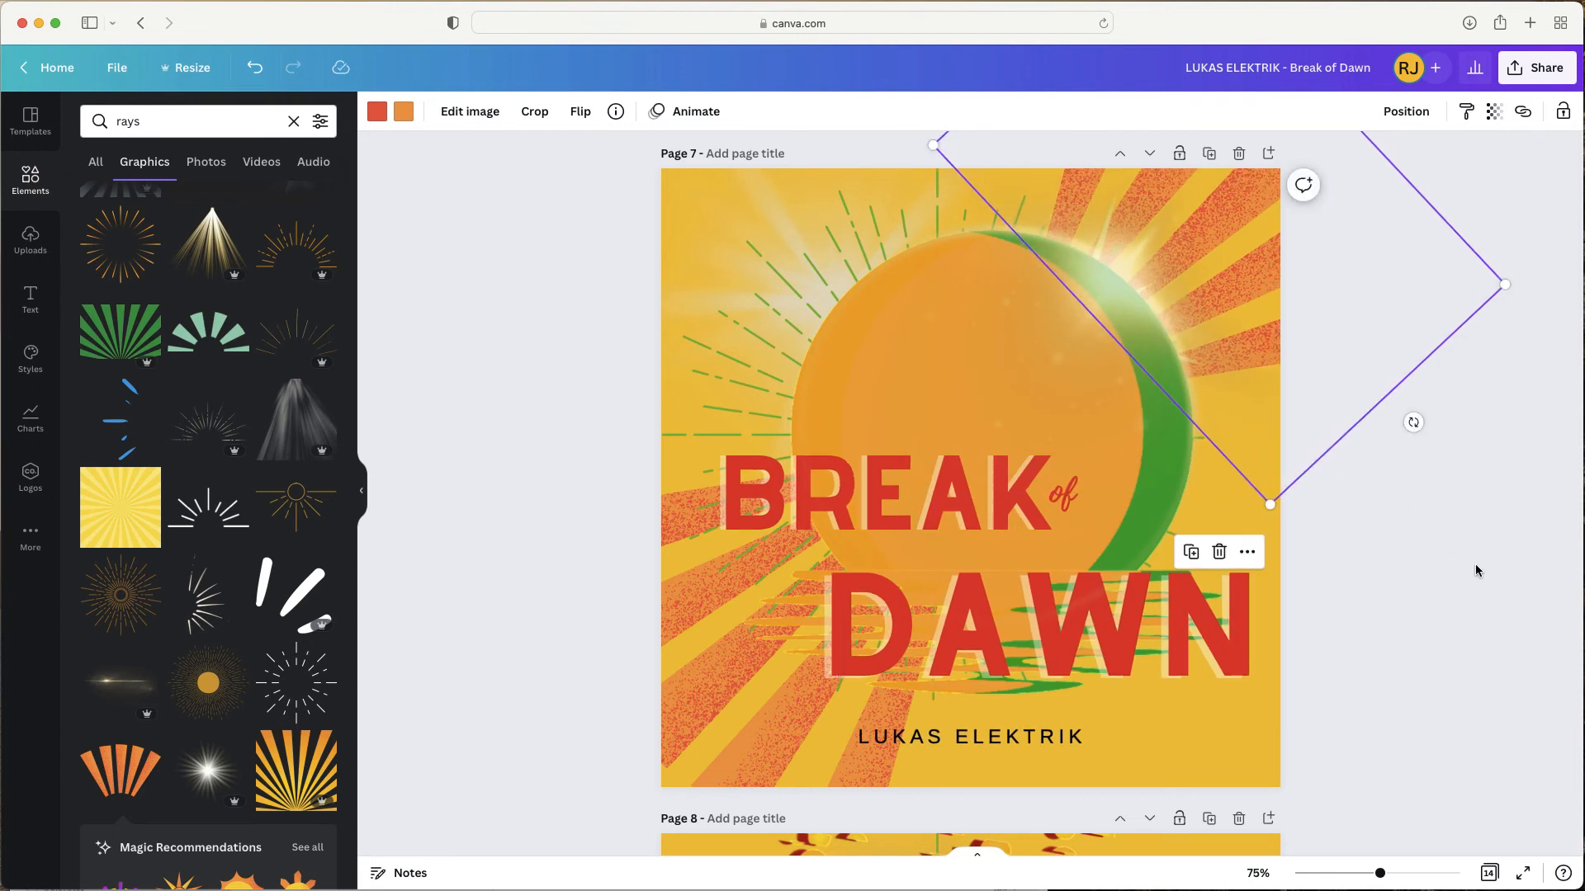
left_click(1474, 564)
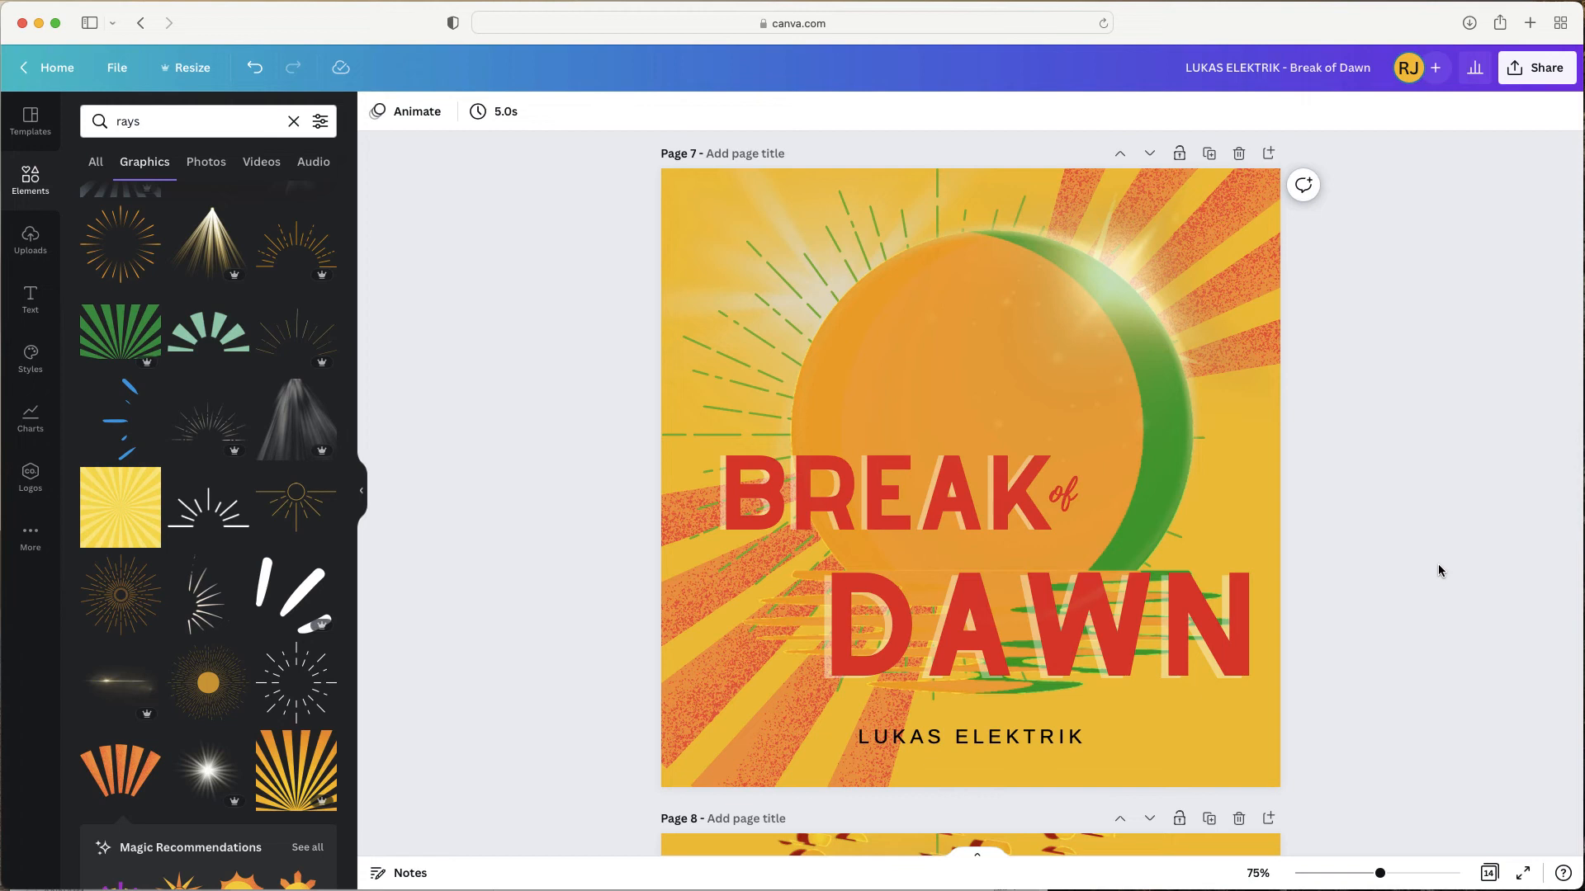
- Recolor the red speckles of the upper-right ray fan to the pale yellow-green document color
left_click(1272, 183)
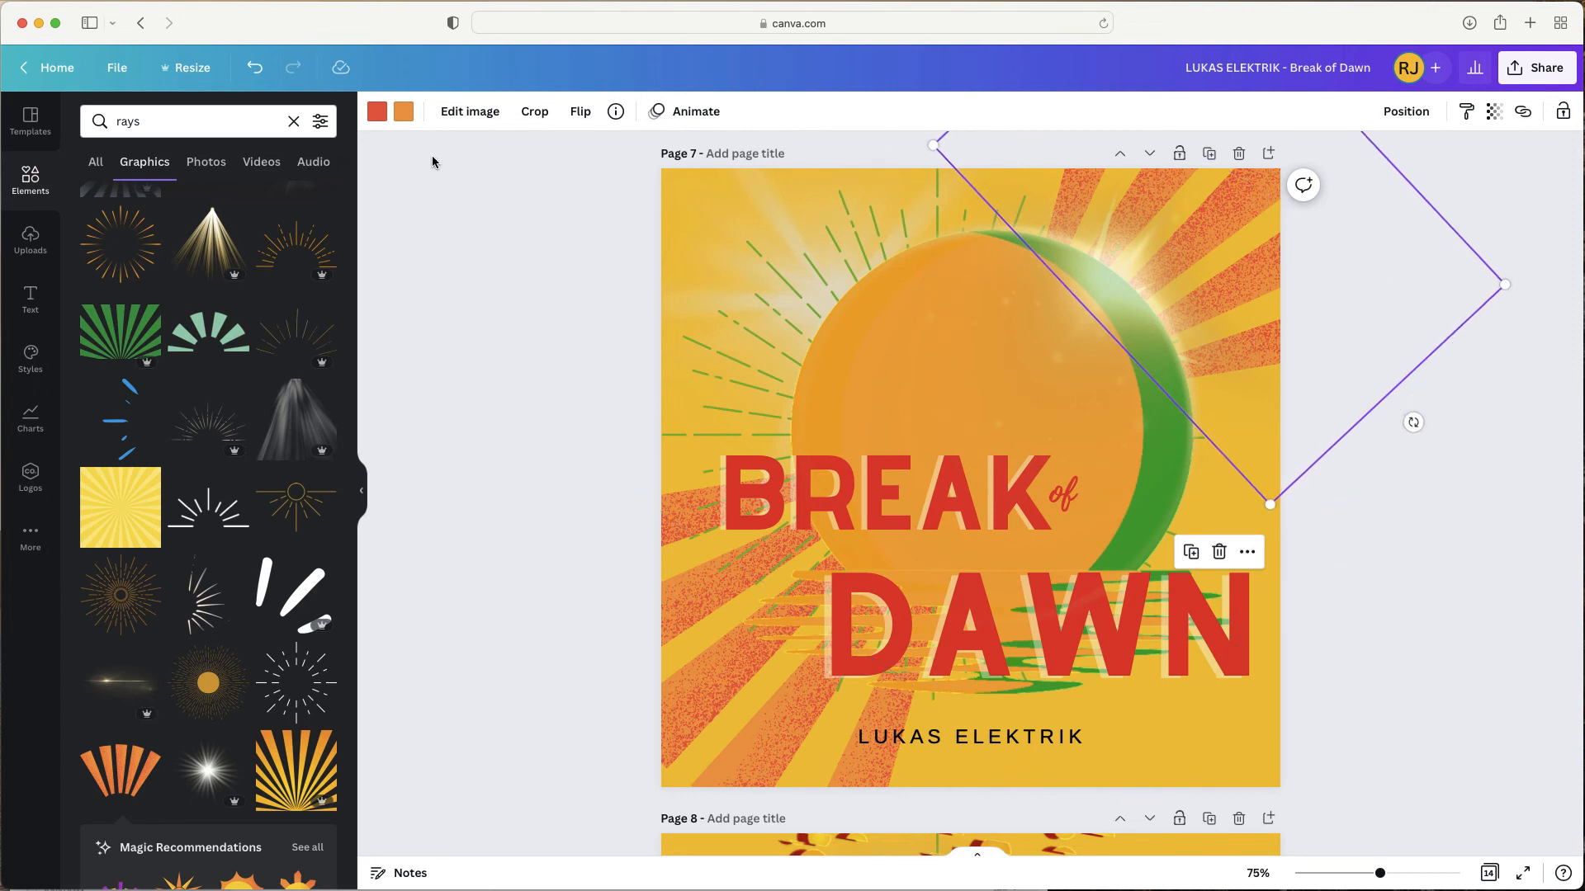
left_click(379, 117)
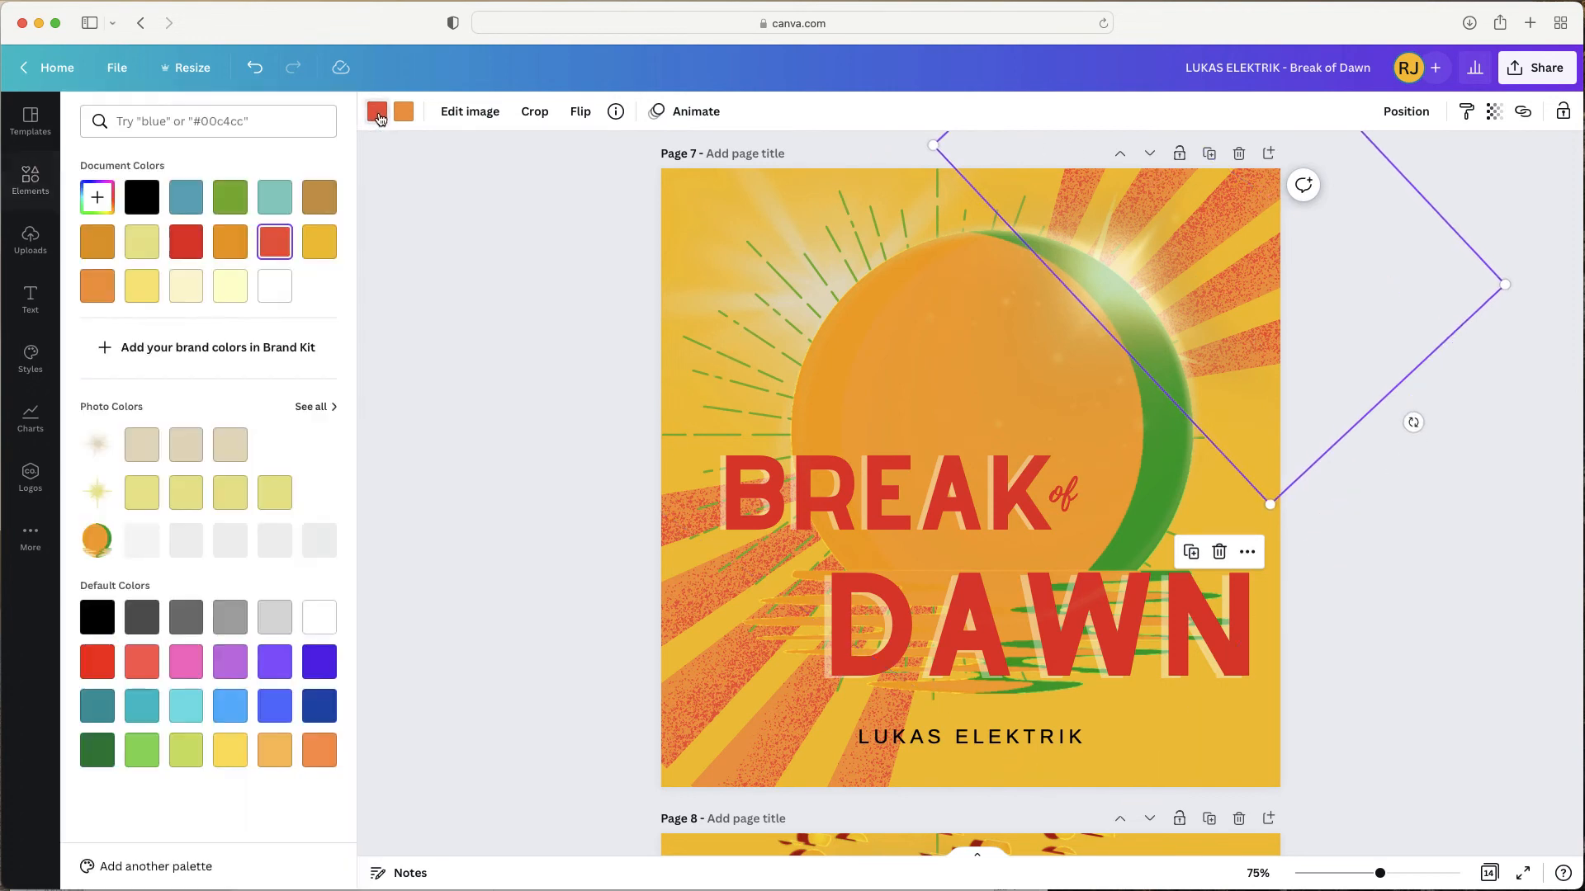
left_click(230, 198)
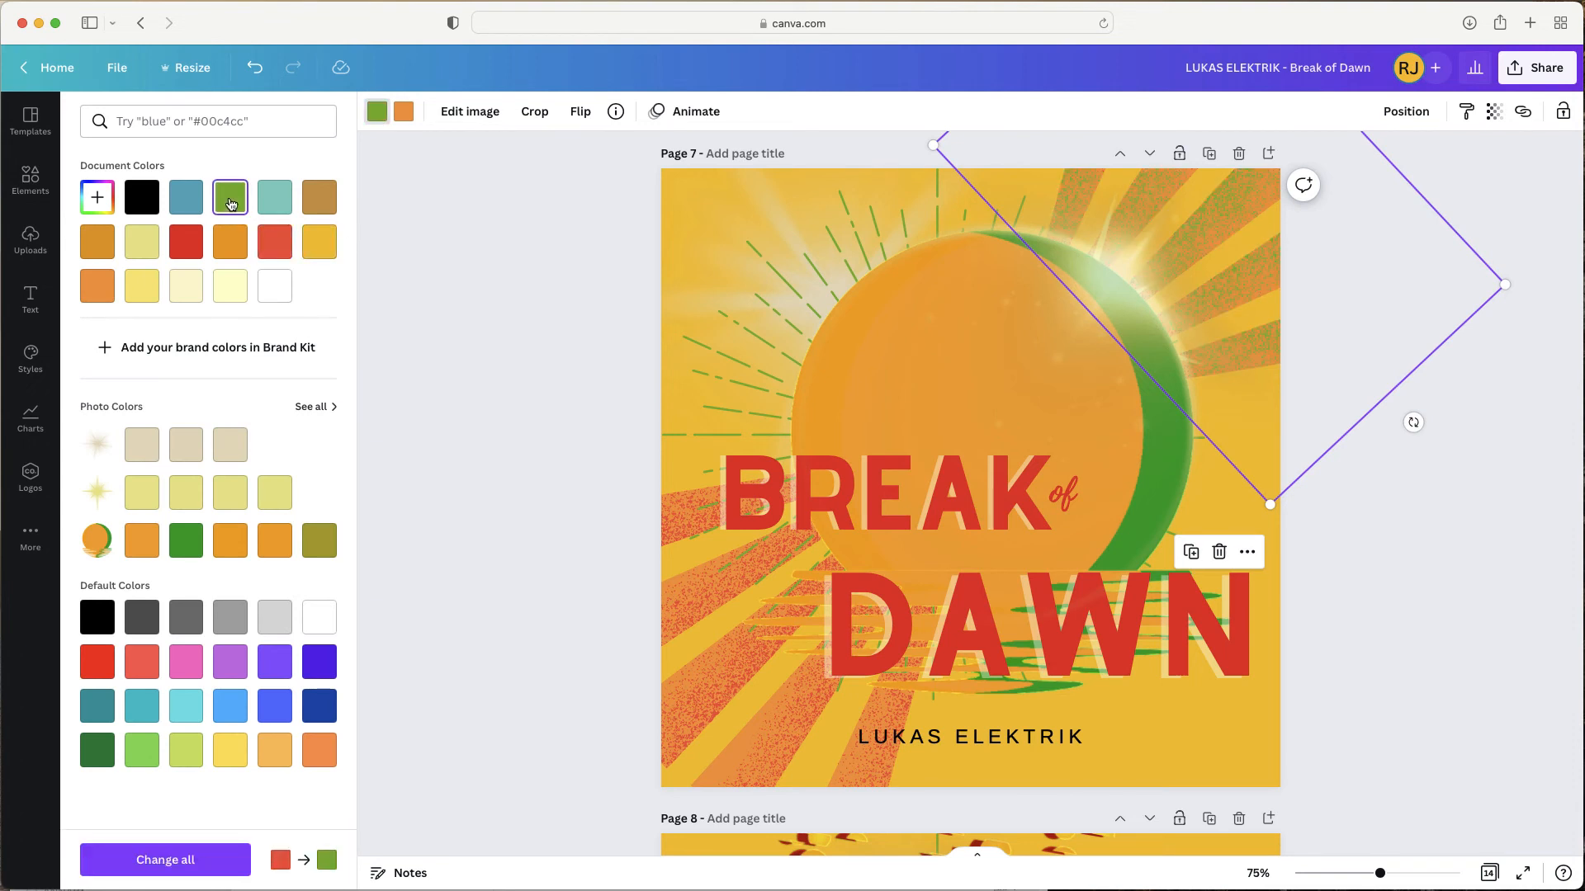
left_click(141, 249)
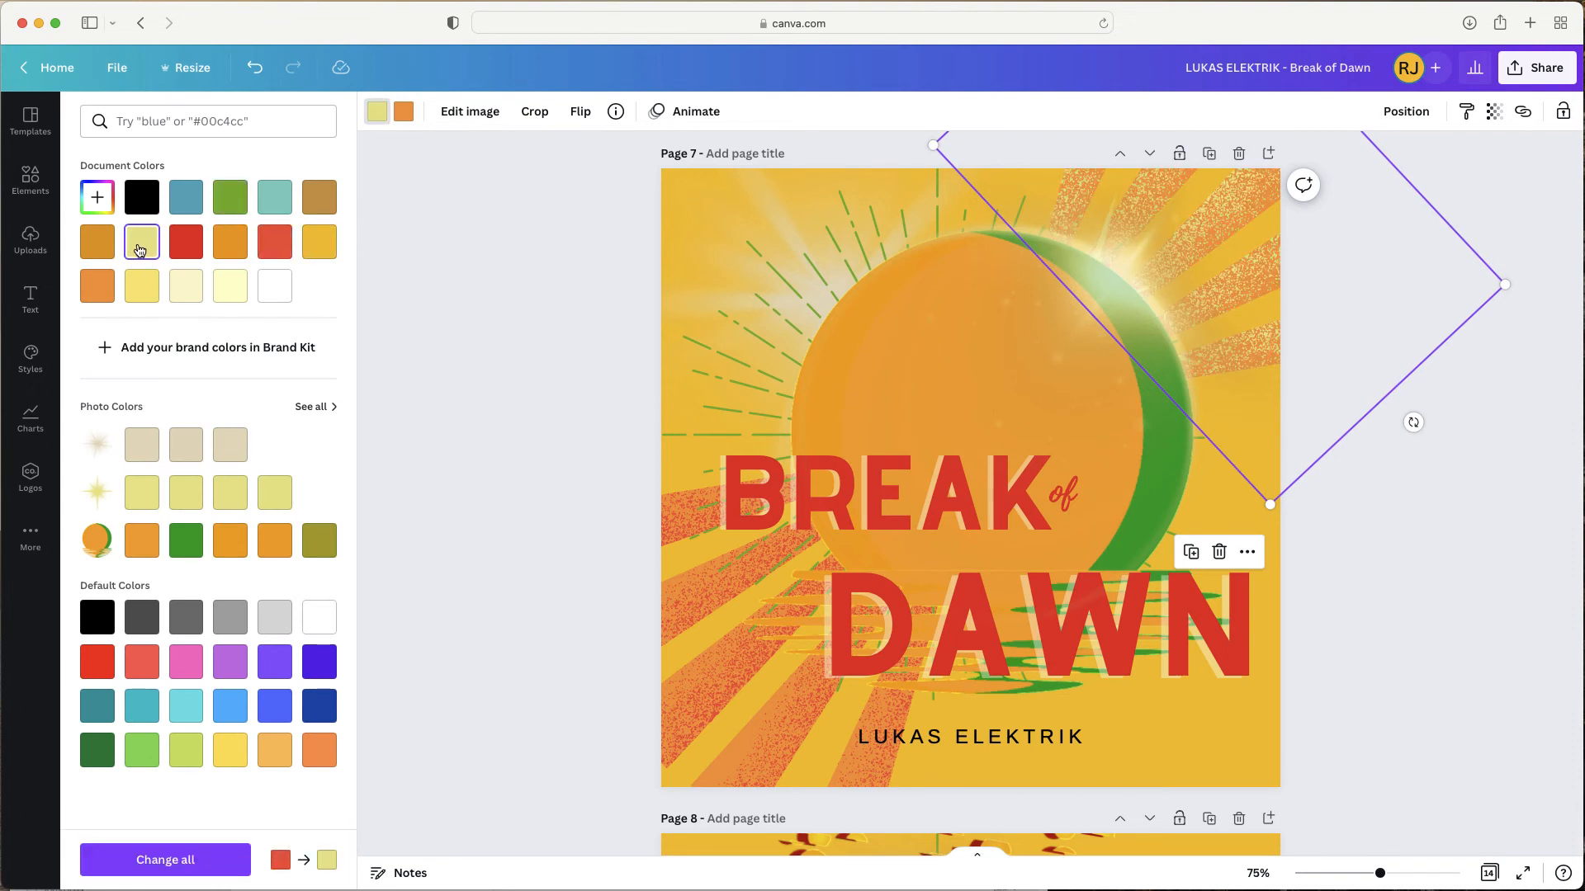
- Try white and pale yellow as the upper-right ray fan's base color and restore its orange
left_click(404, 111)
left_click(272, 295)
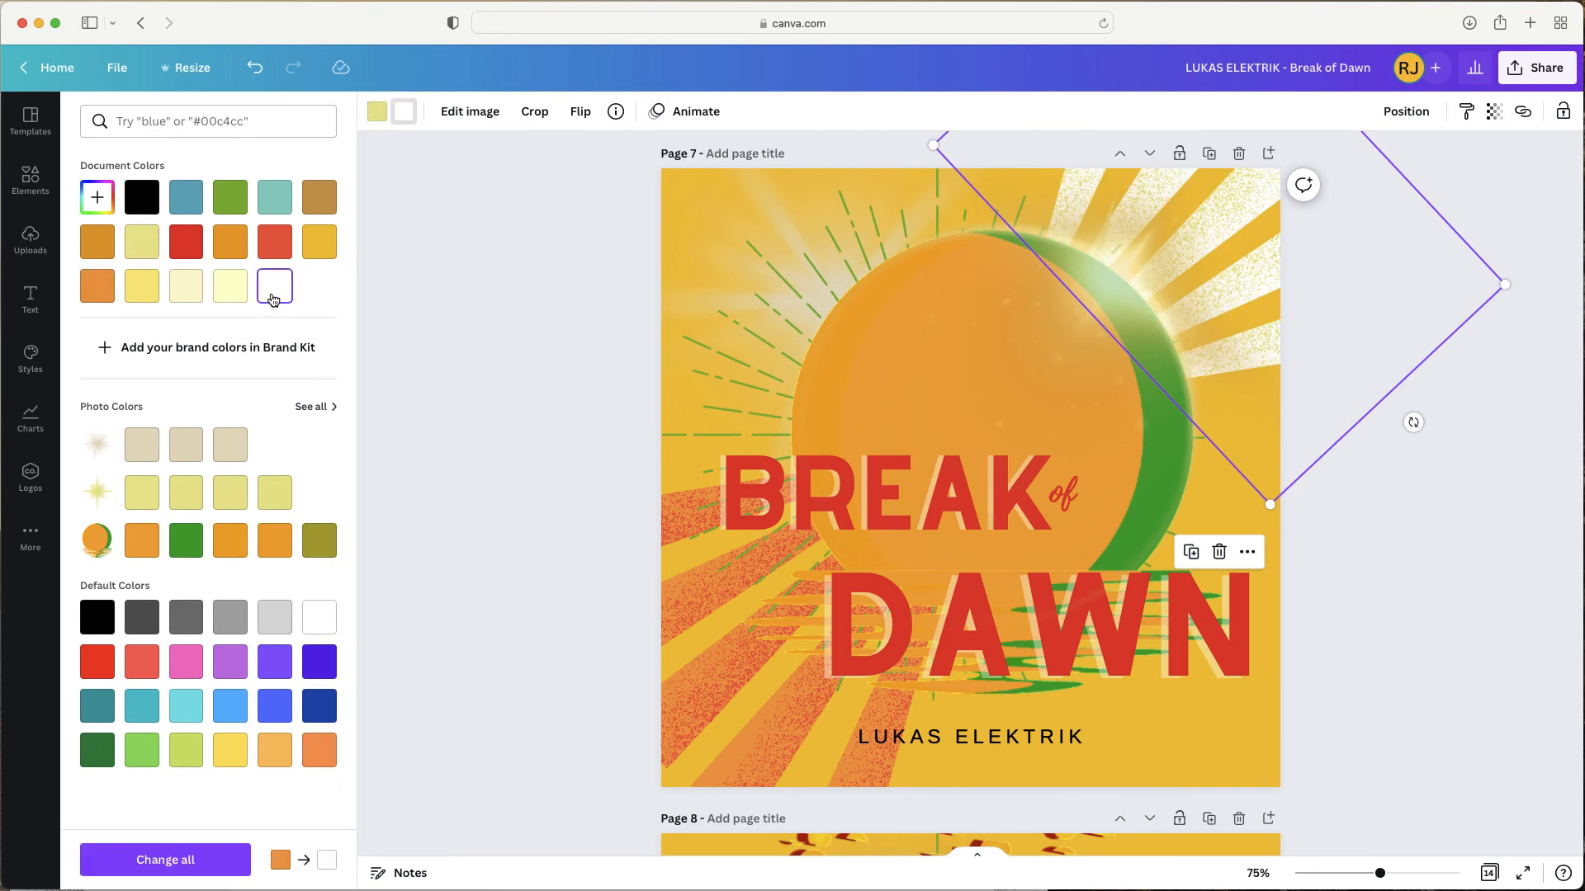
left_click(231, 293)
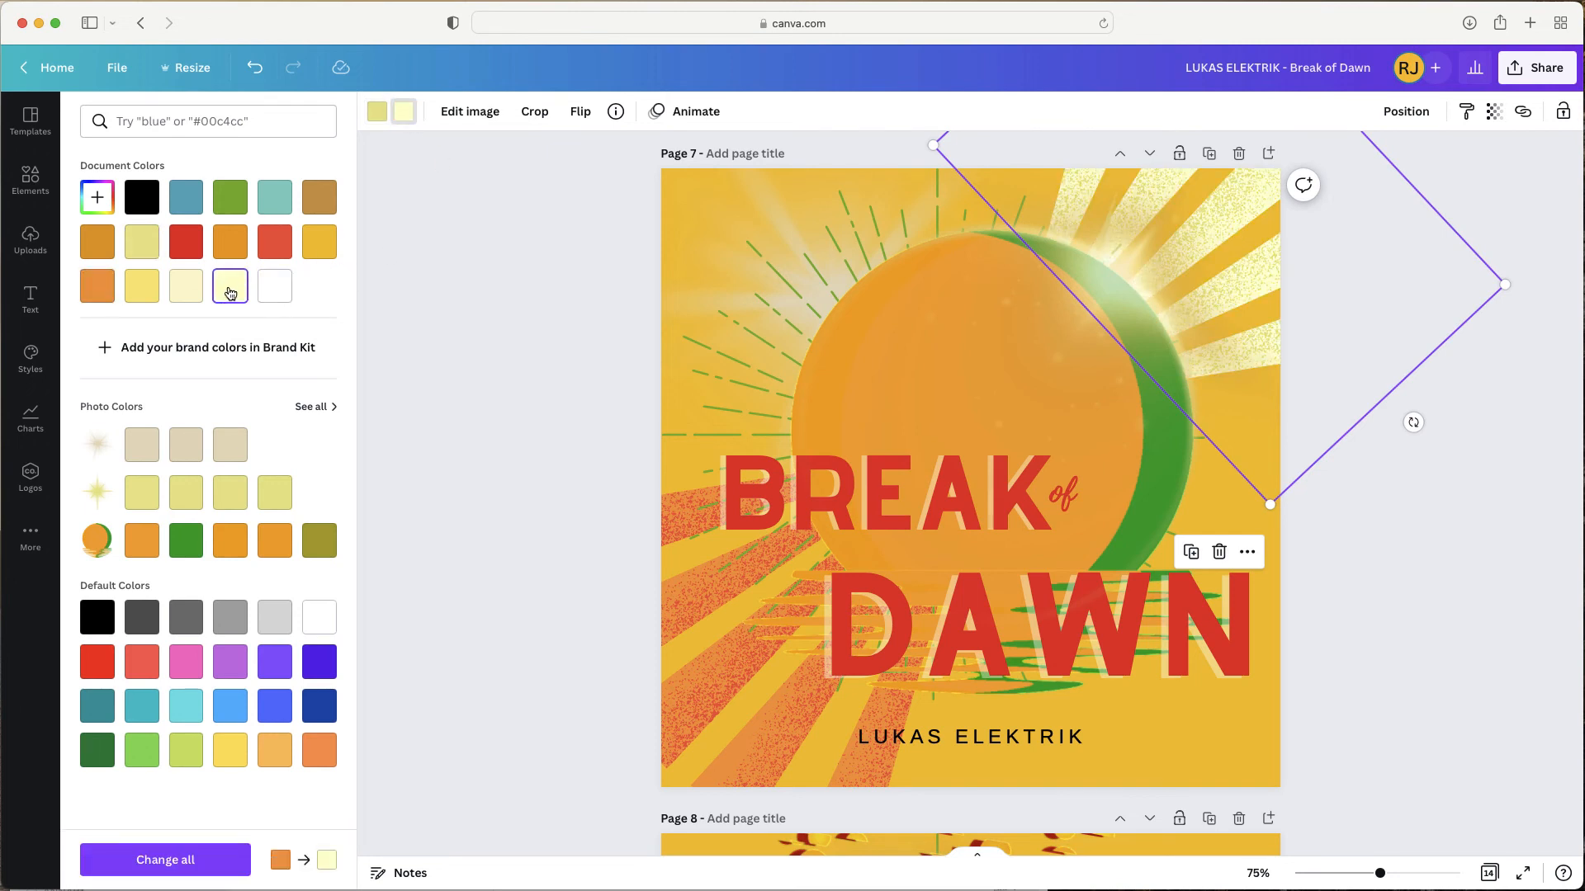
left_click(86, 287)
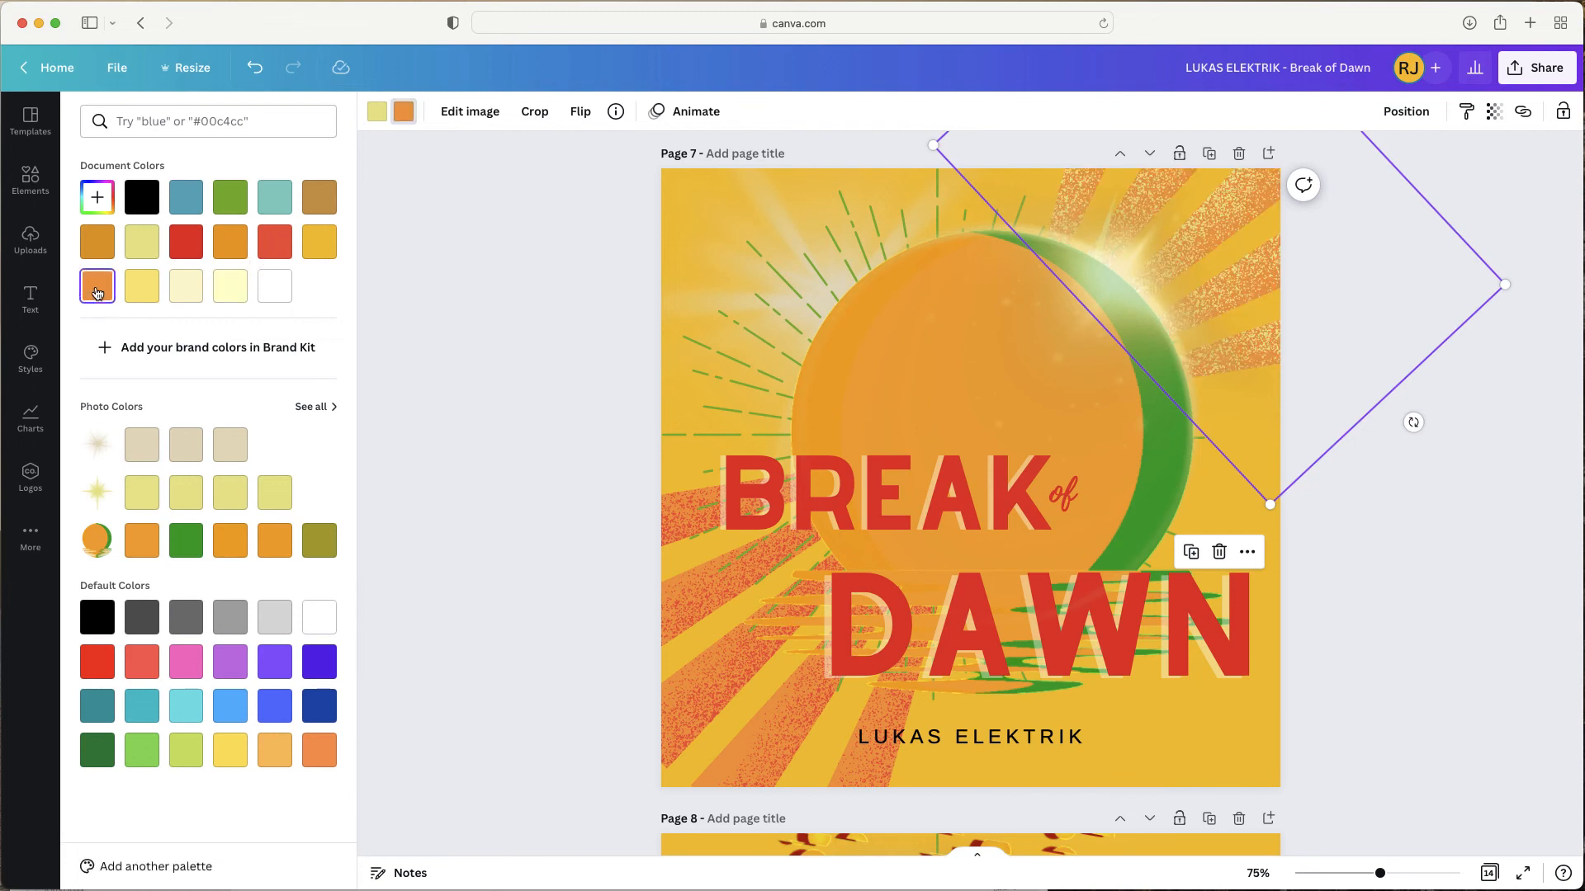
key("Escape")
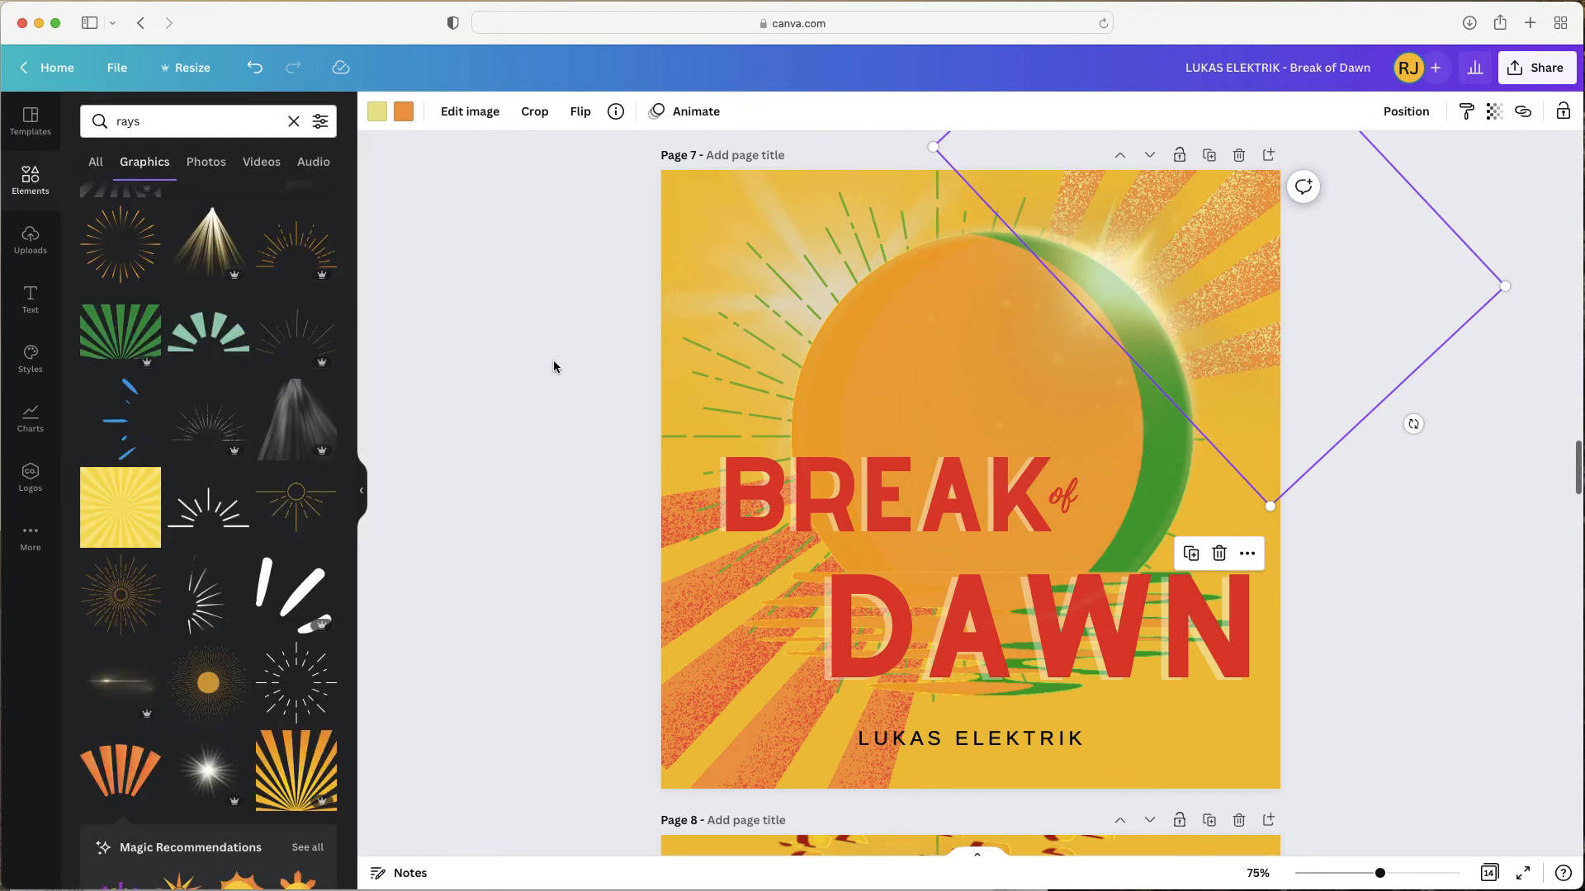
left_click(1466, 576)
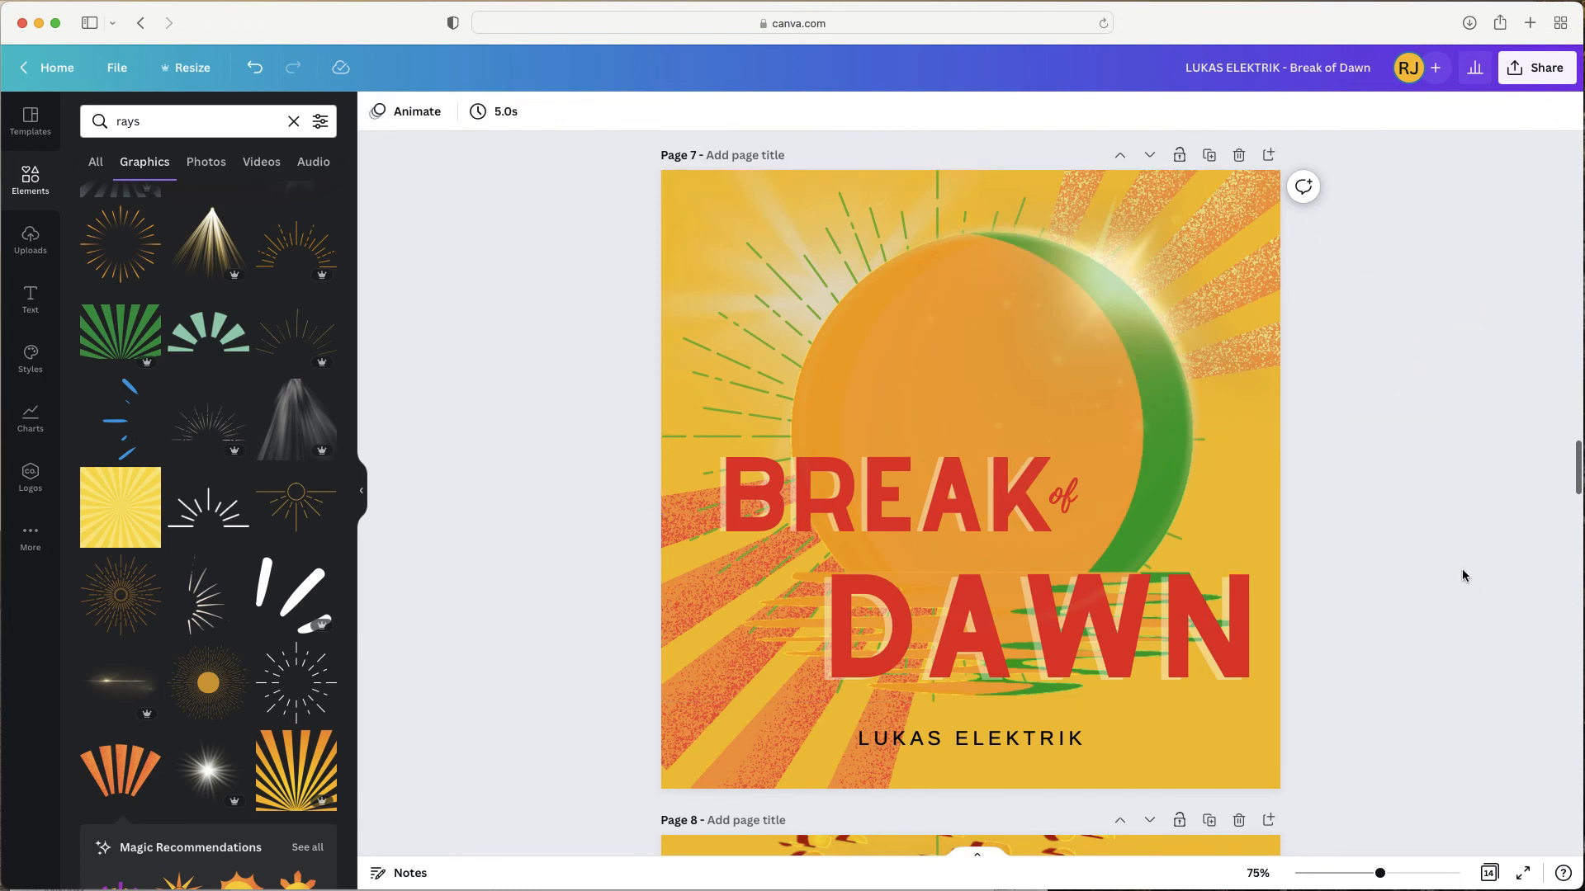